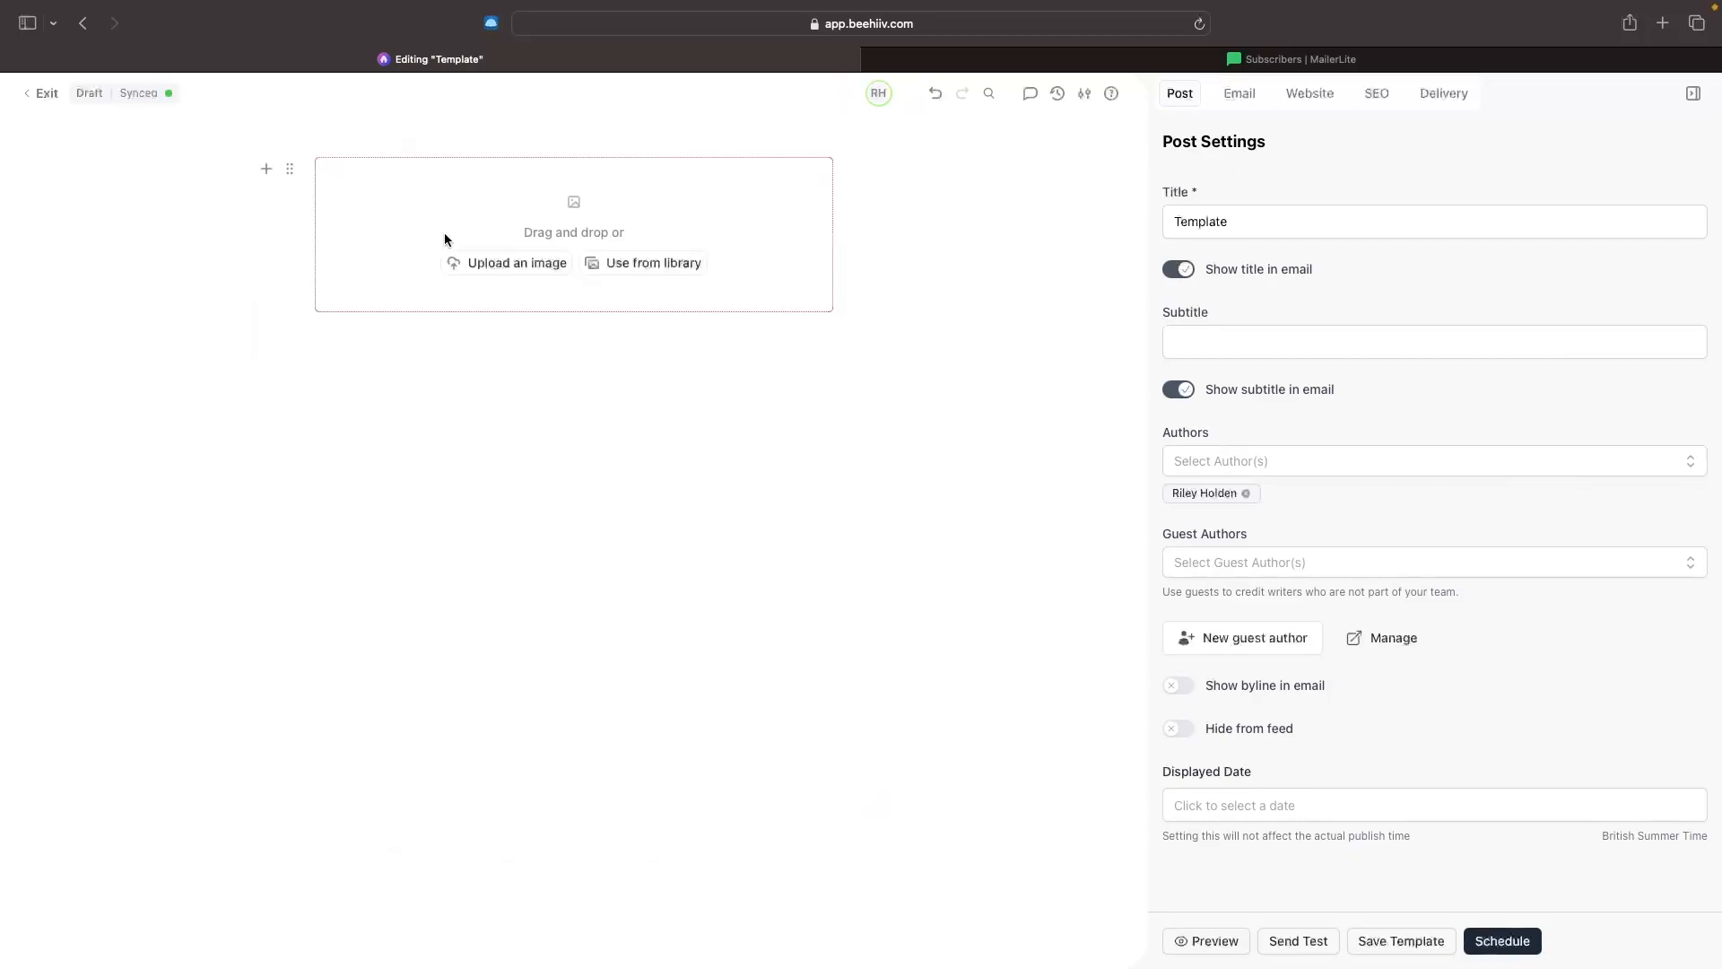
{"action": "left_click", "coordinate": [511, 262]}
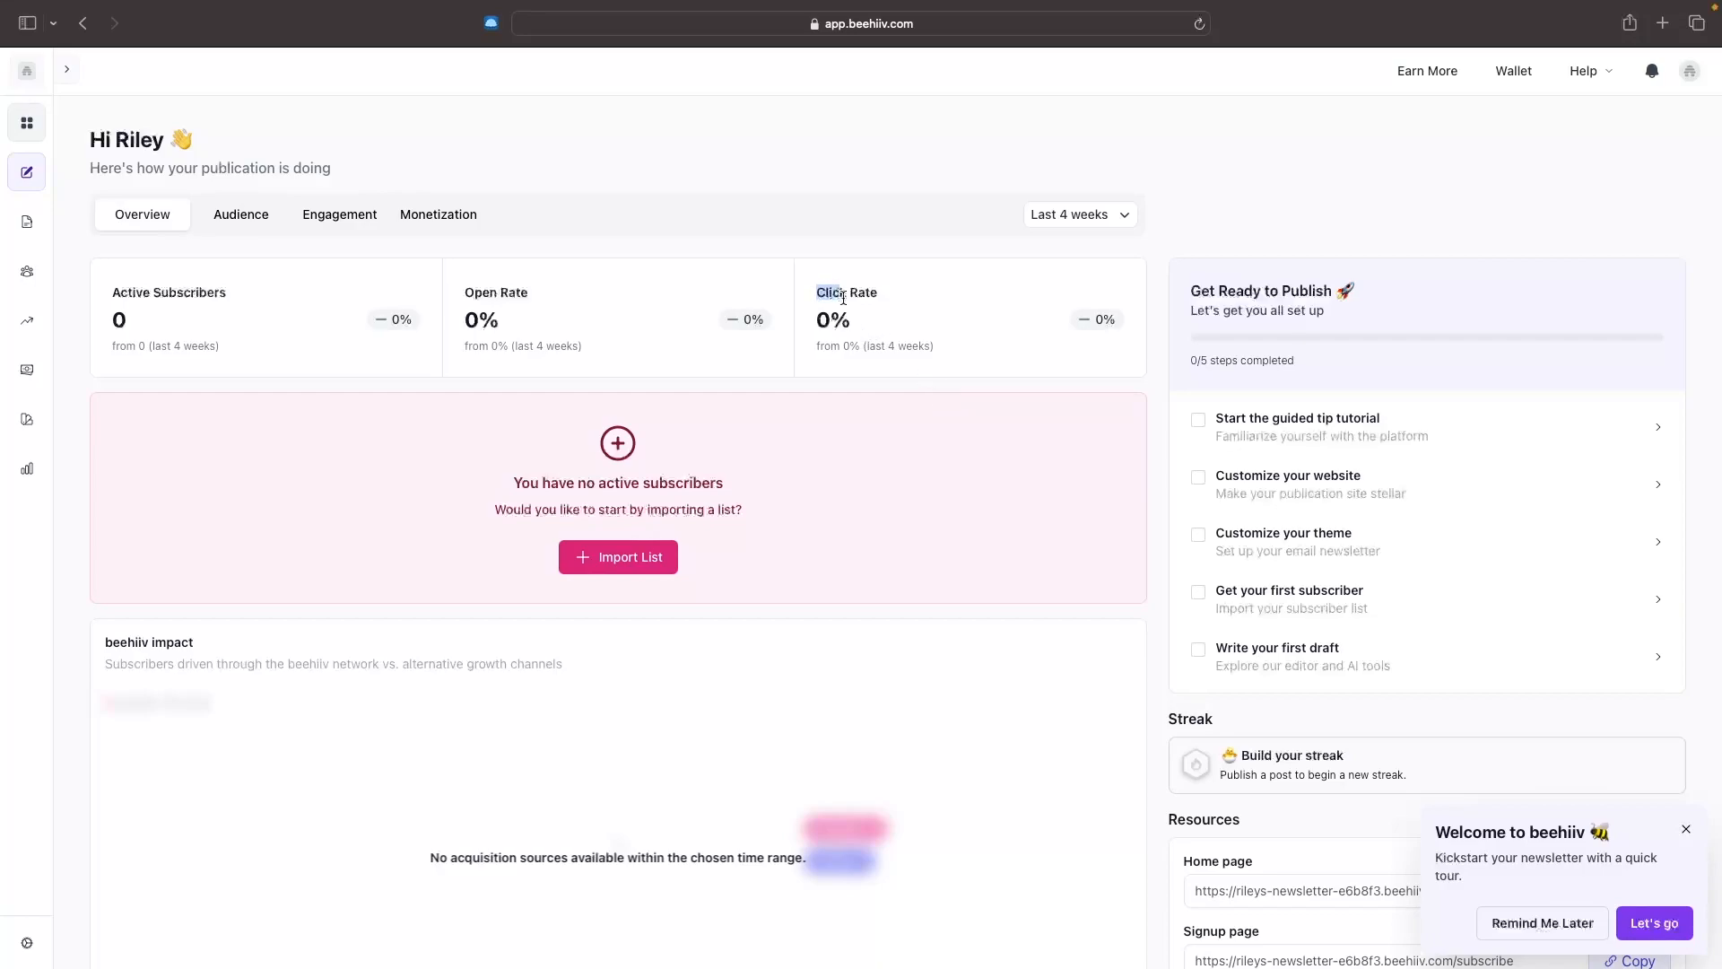
- Review the dashboard's overview, audience and engagement statistics, including the time range choices, subscription events, acquisition sources and top referrers
{"action": "left_click_drag", "start_coordinate": [842, 297], "coordinate": [897, 333]}
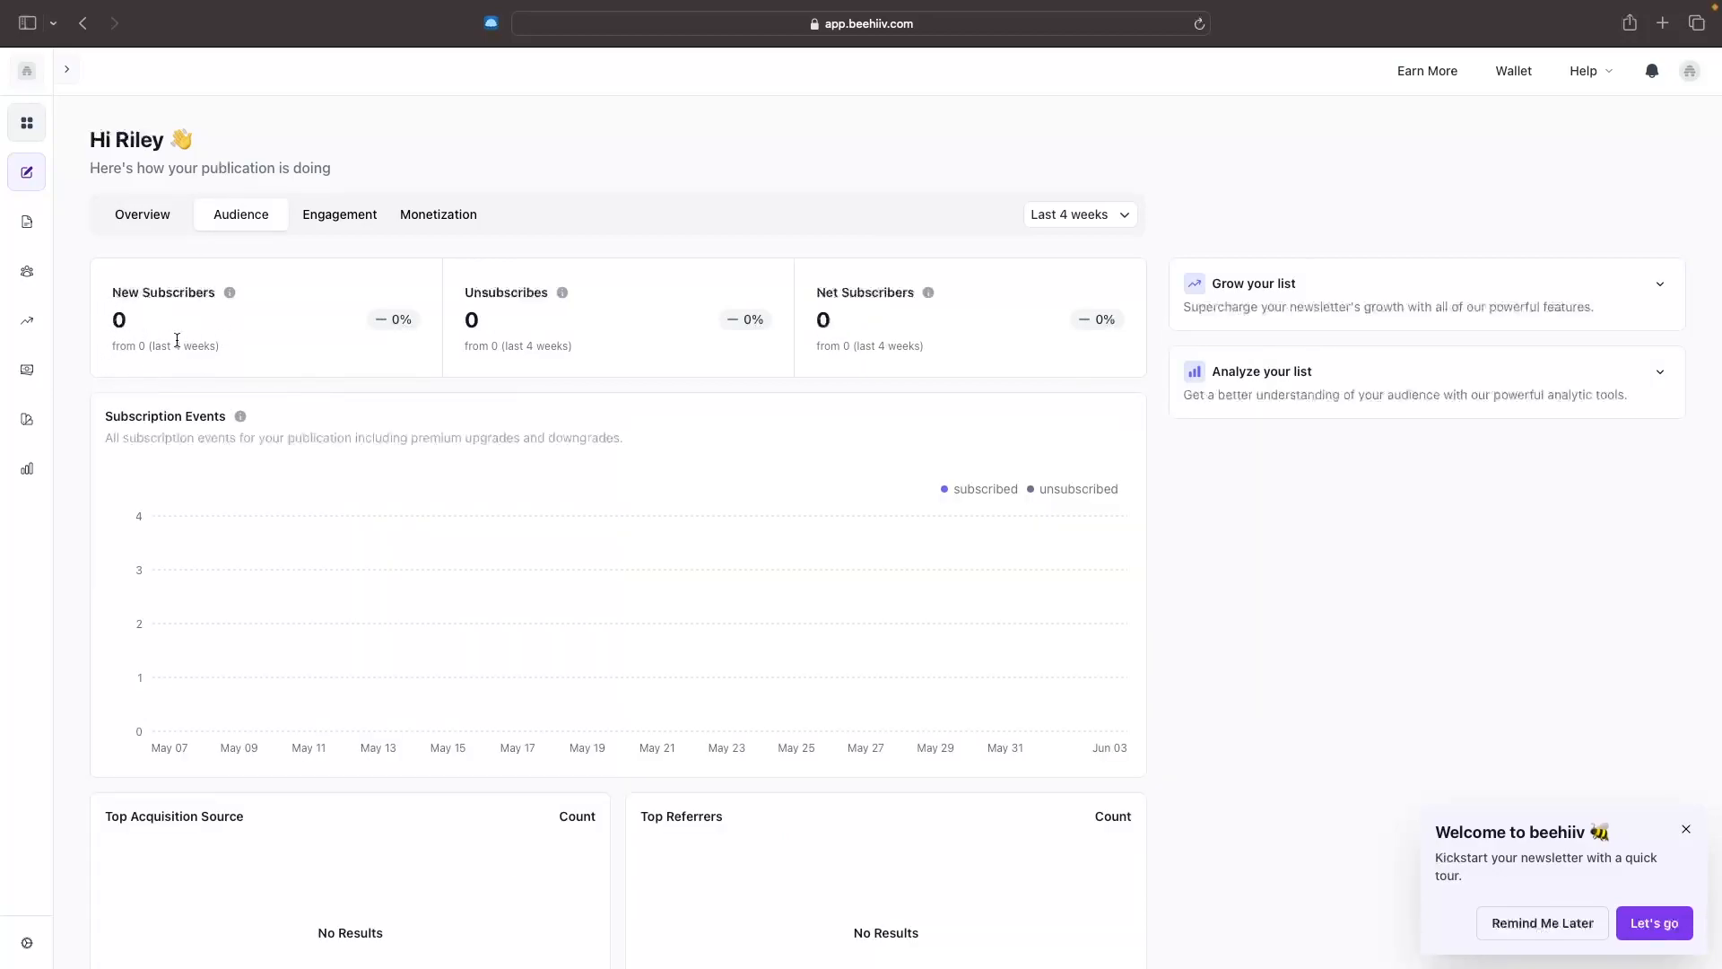
{"action": "left_click_drag", "start_coordinate": [125, 289], "coordinate": [215, 292]}
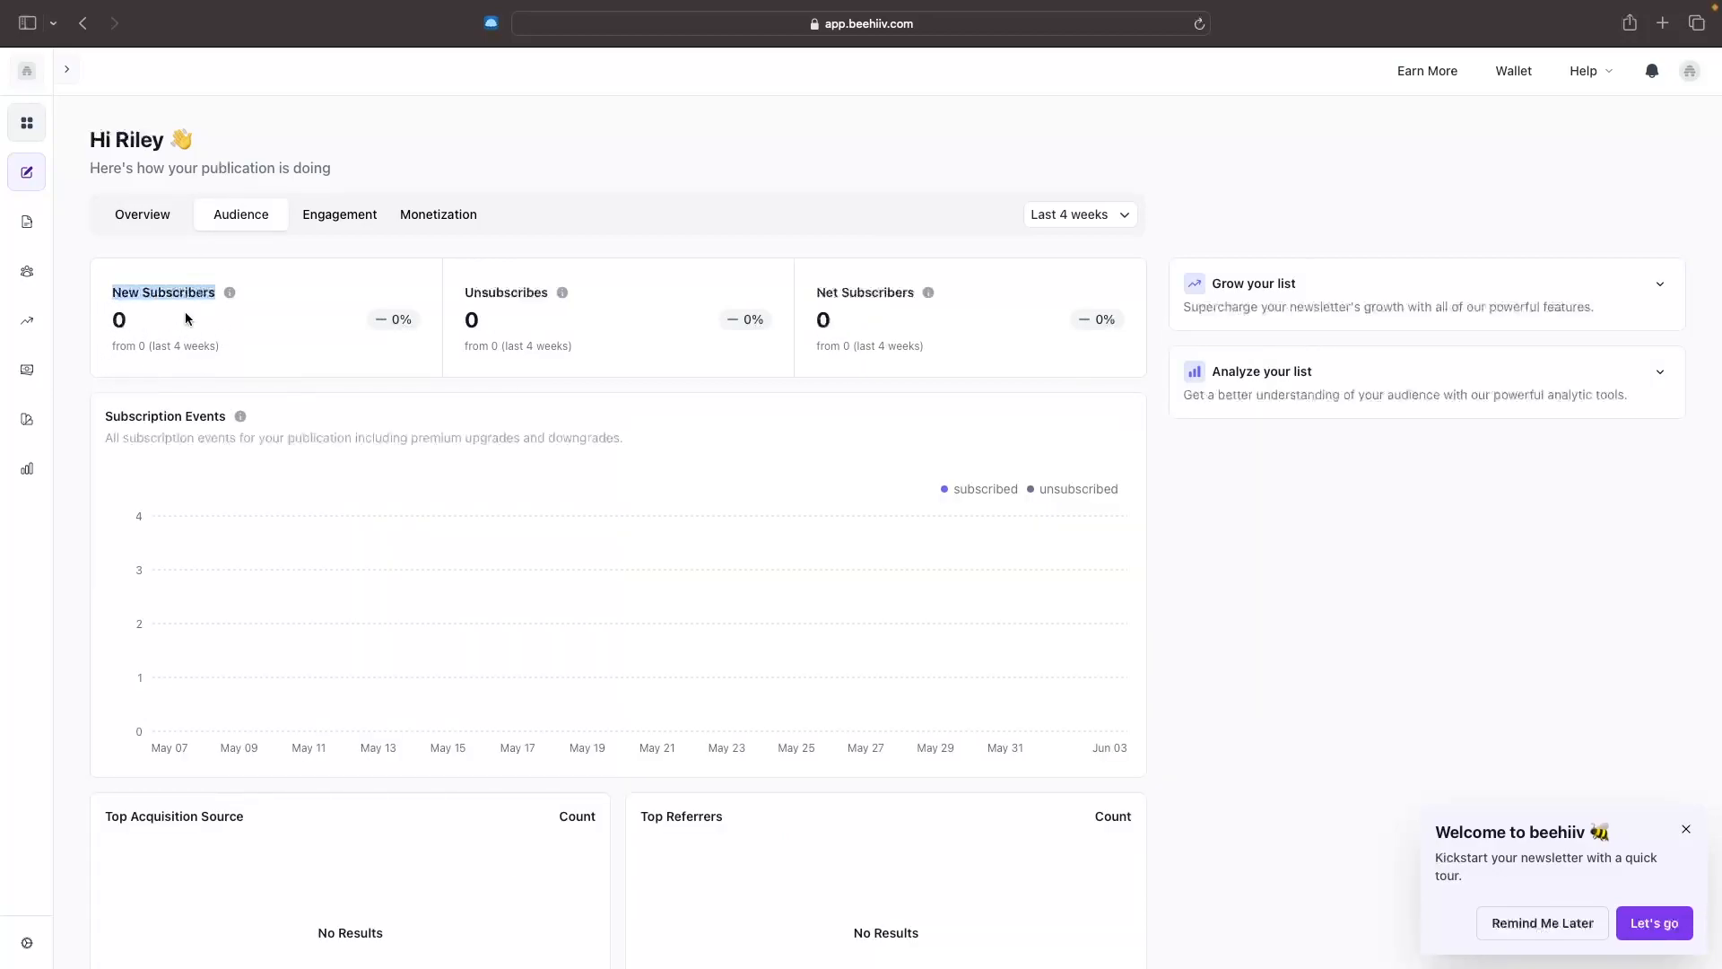
{"action": "left_click", "coordinate": [191, 295]}
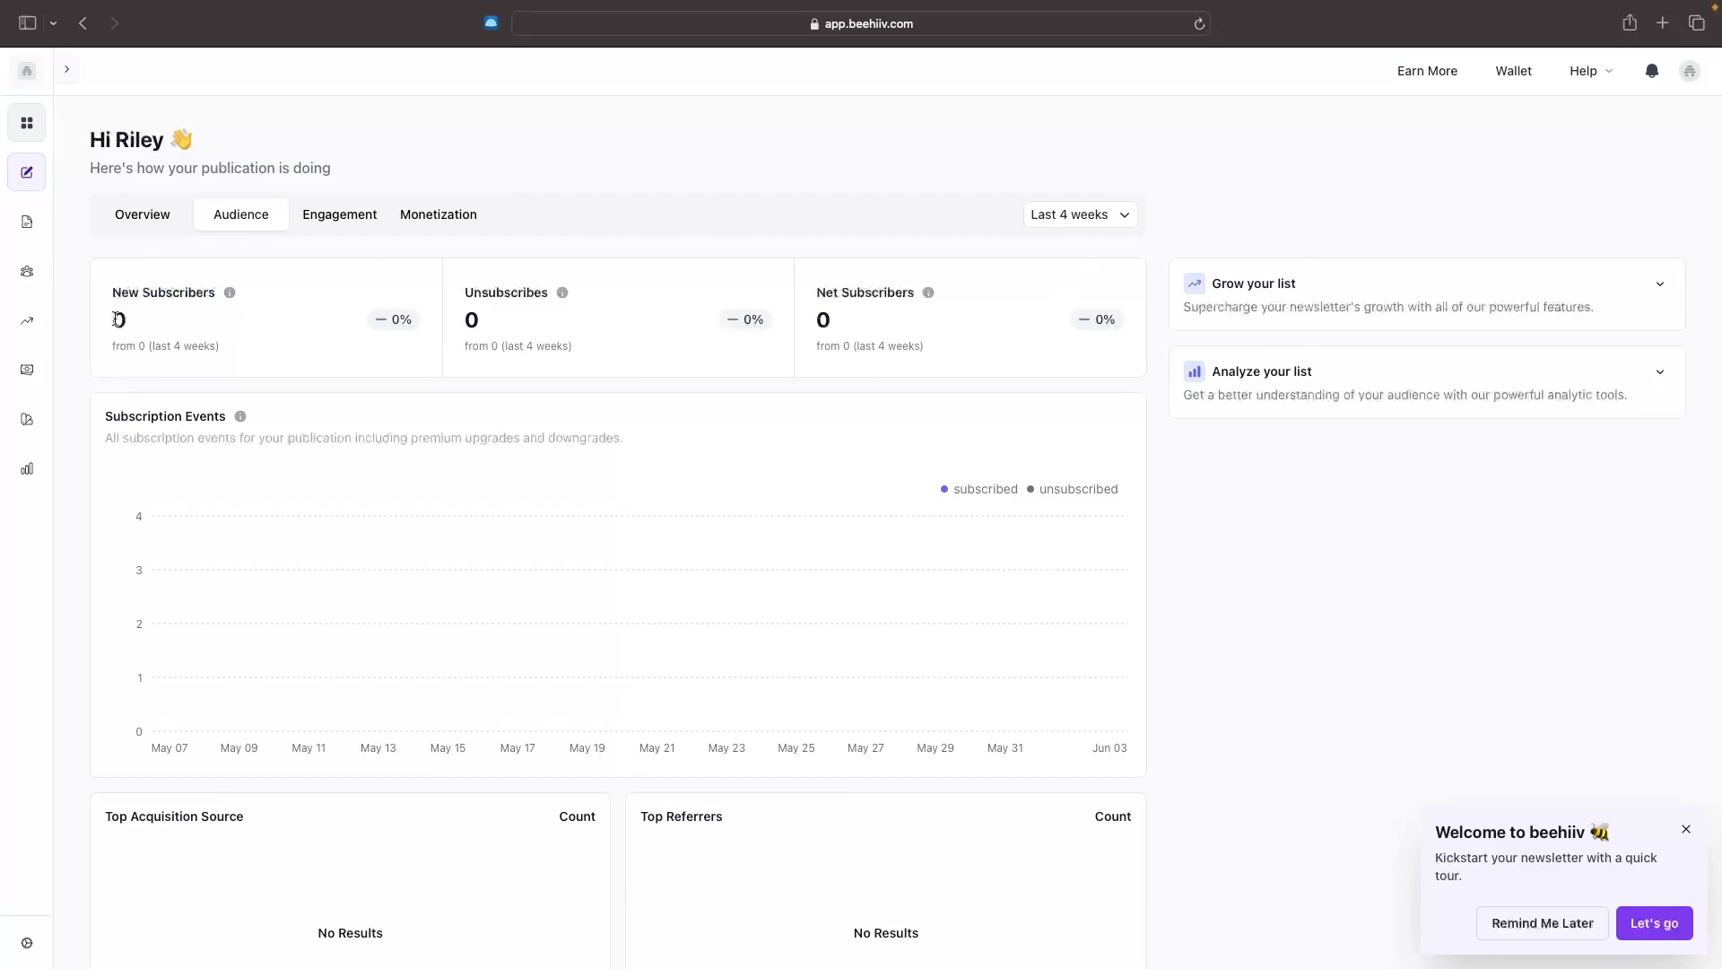
{"action": "mouse_move", "coordinate": [239, 303]}
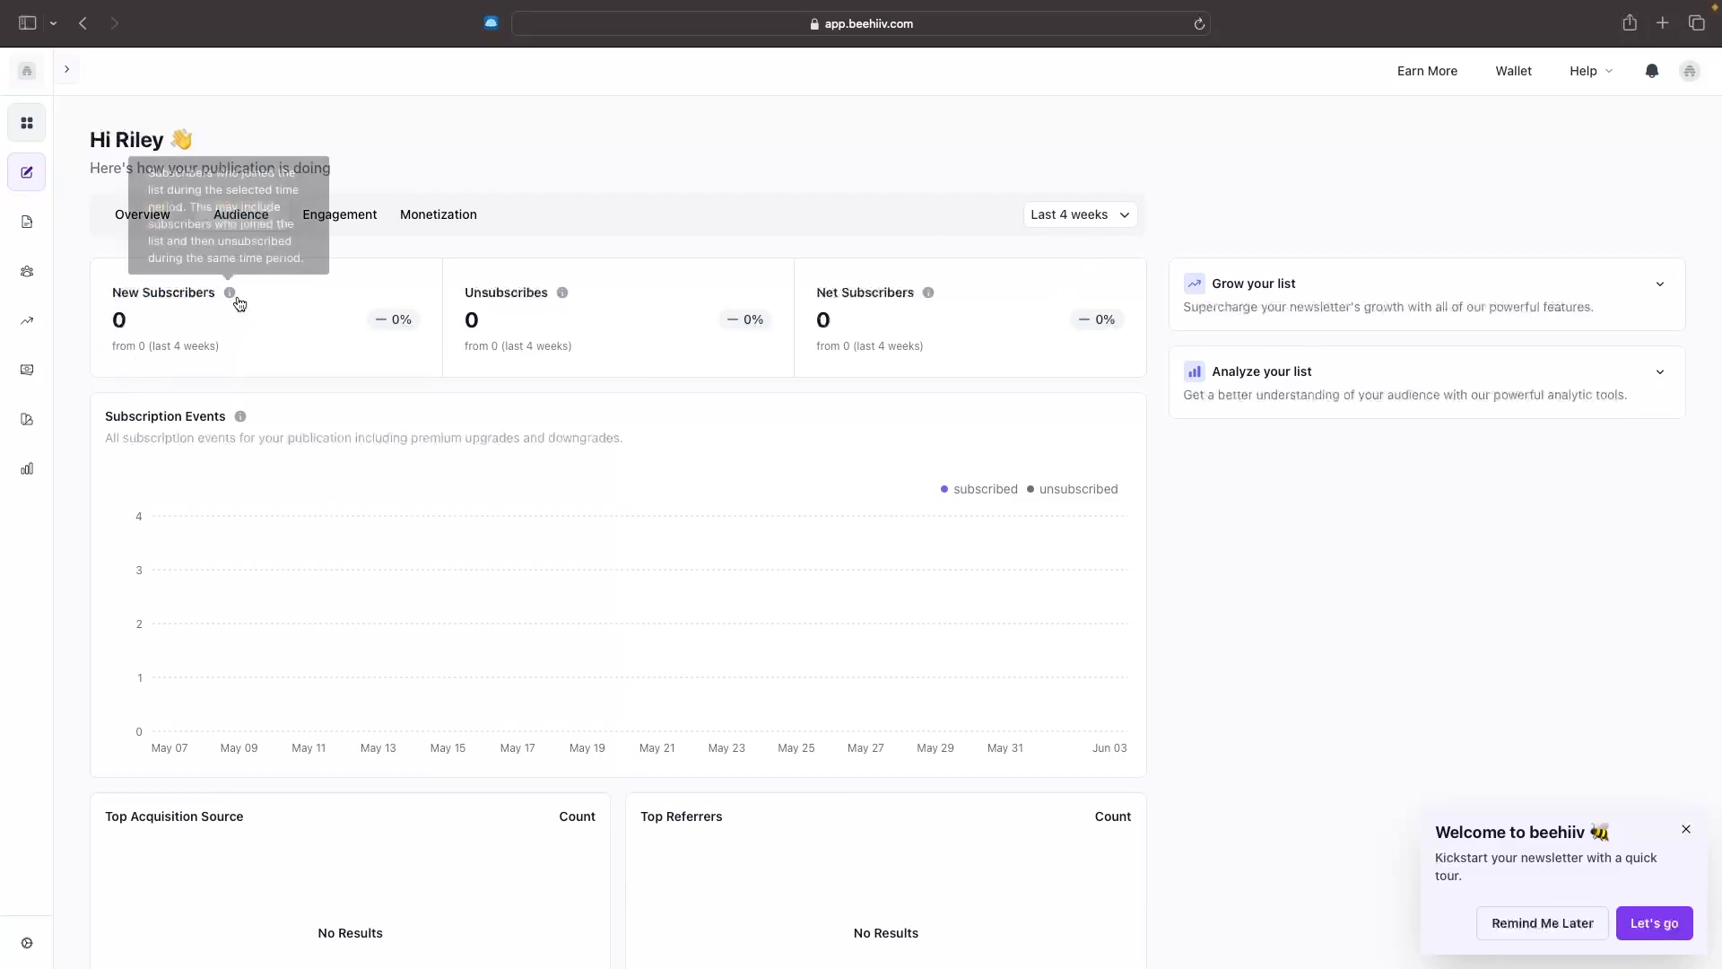
{"action": "left_click", "coordinate": [1038, 217]}
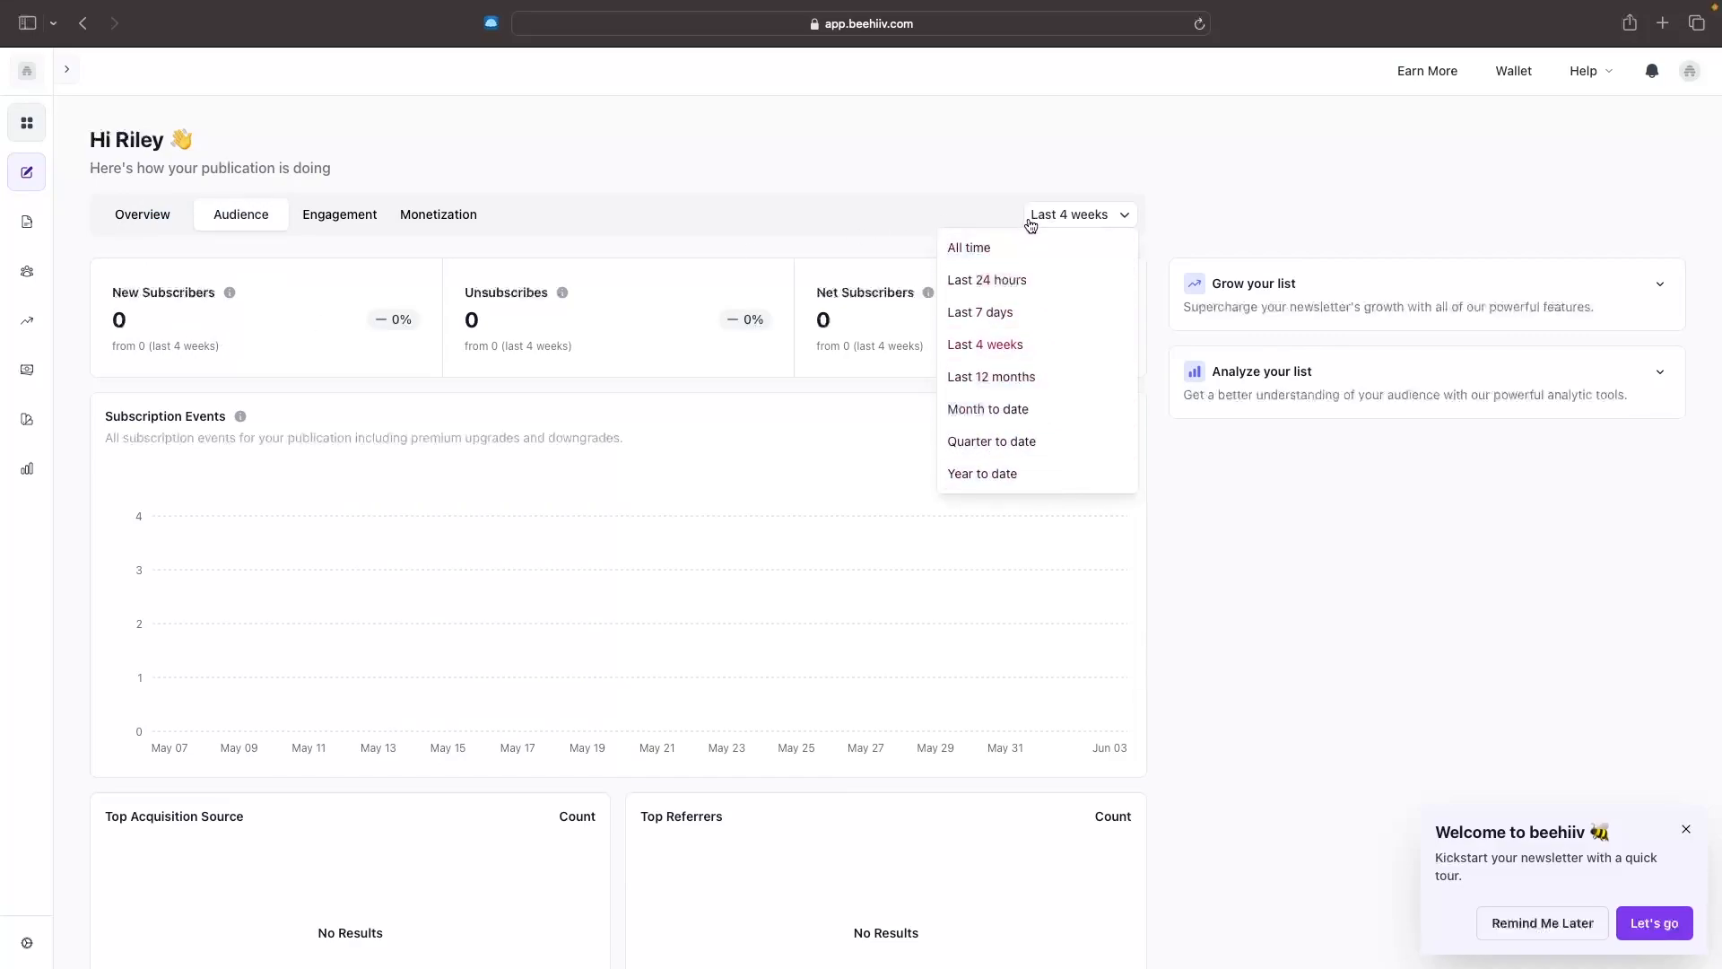
{"action": "left_click", "coordinate": [979, 172]}
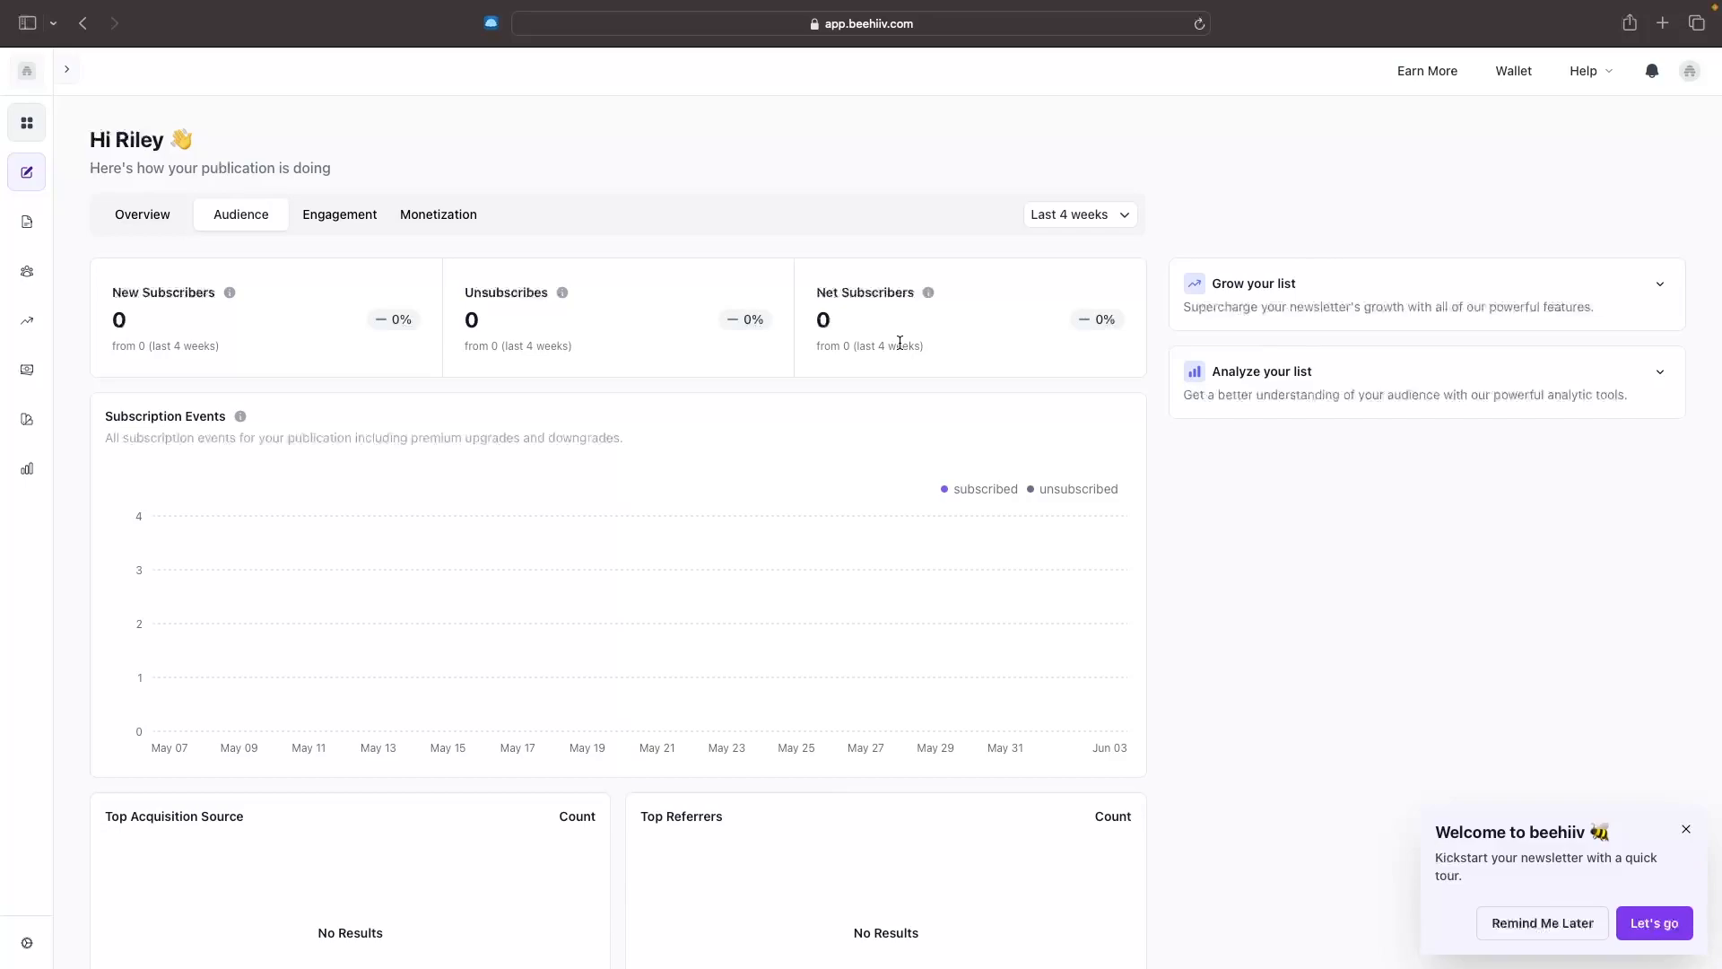
{"action": "scroll", "coordinate": [900, 340], "scroll_direction": "down", "scroll_amount": 3}
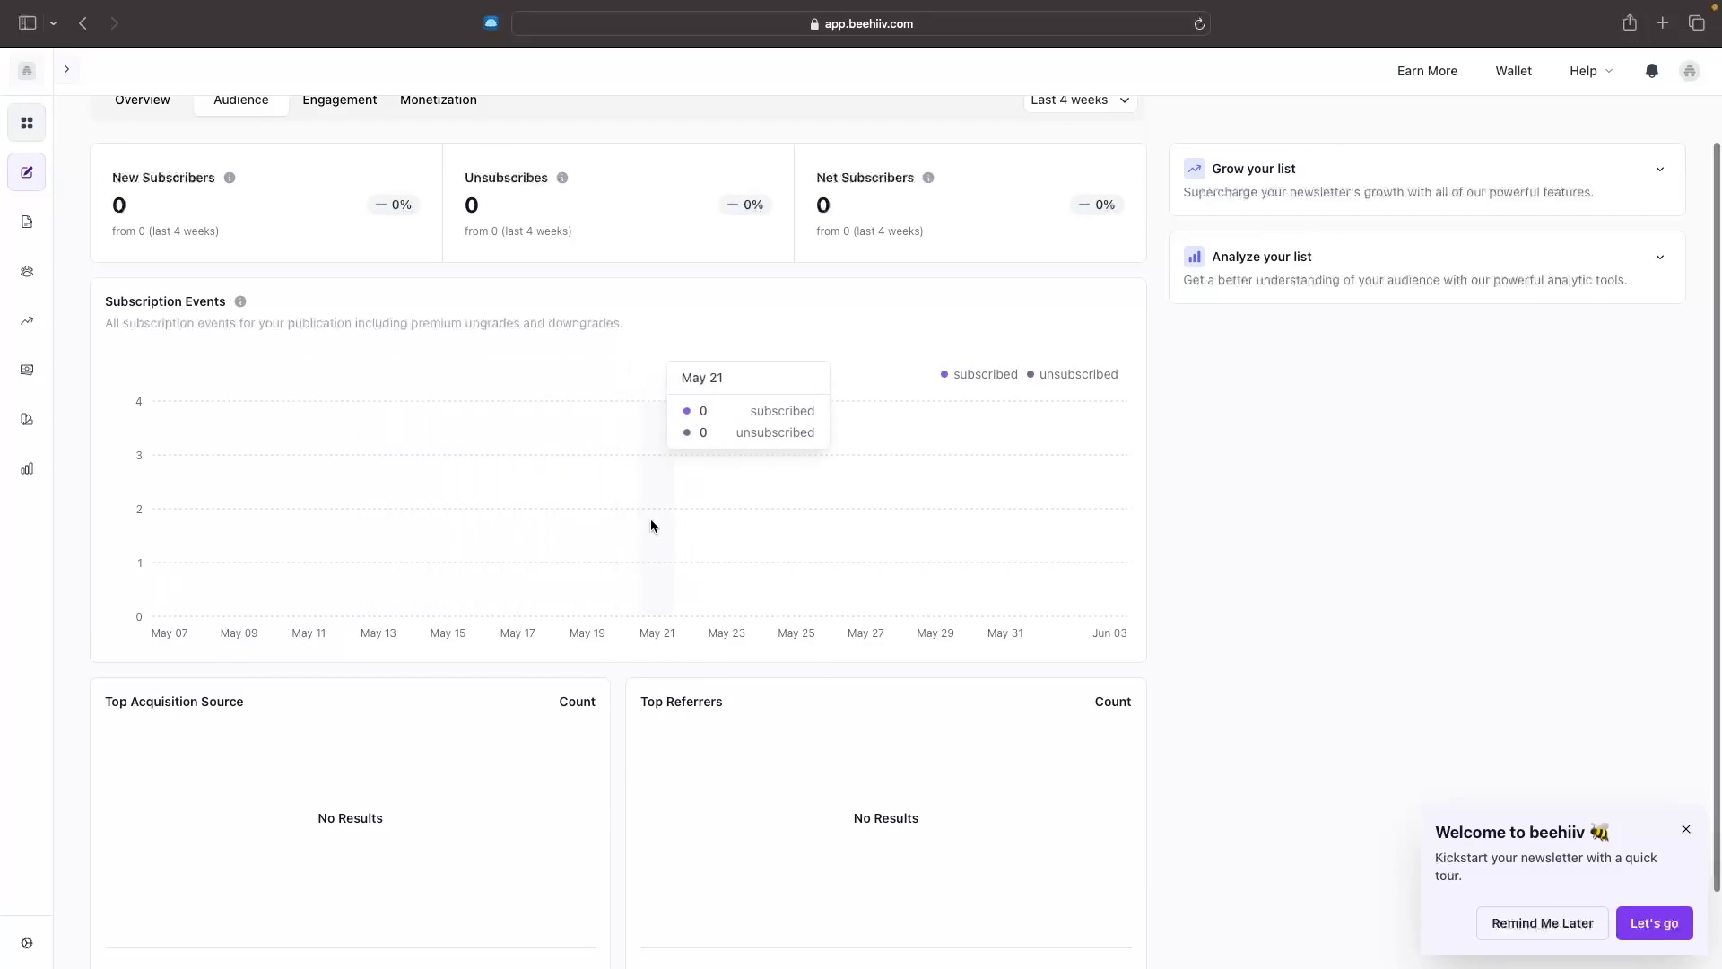
{"action": "scroll", "coordinate": [213, 696], "scroll_direction": "down", "scroll_amount": 2}
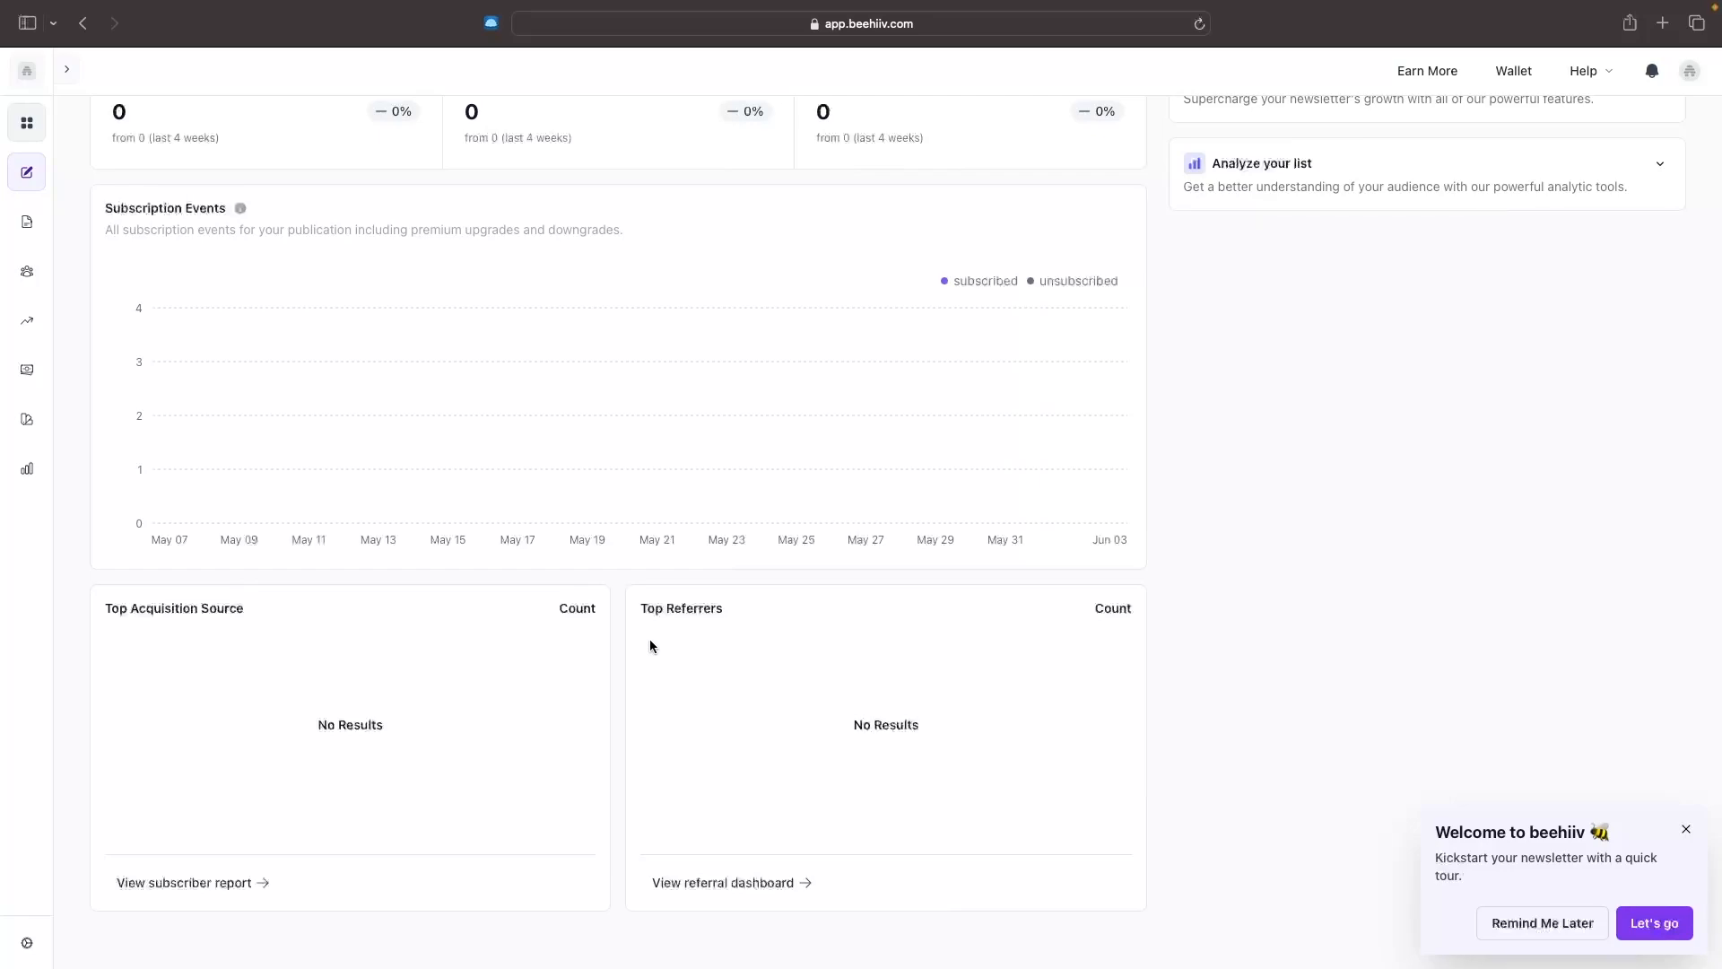
{"action": "left_click_drag", "start_coordinate": [642, 607], "coordinate": [789, 605]}
{"action": "scroll", "coordinate": [881, 687], "scroll_direction": "up", "scroll_amount": 5}
{"action": "left_click", "coordinate": [305, 224]}
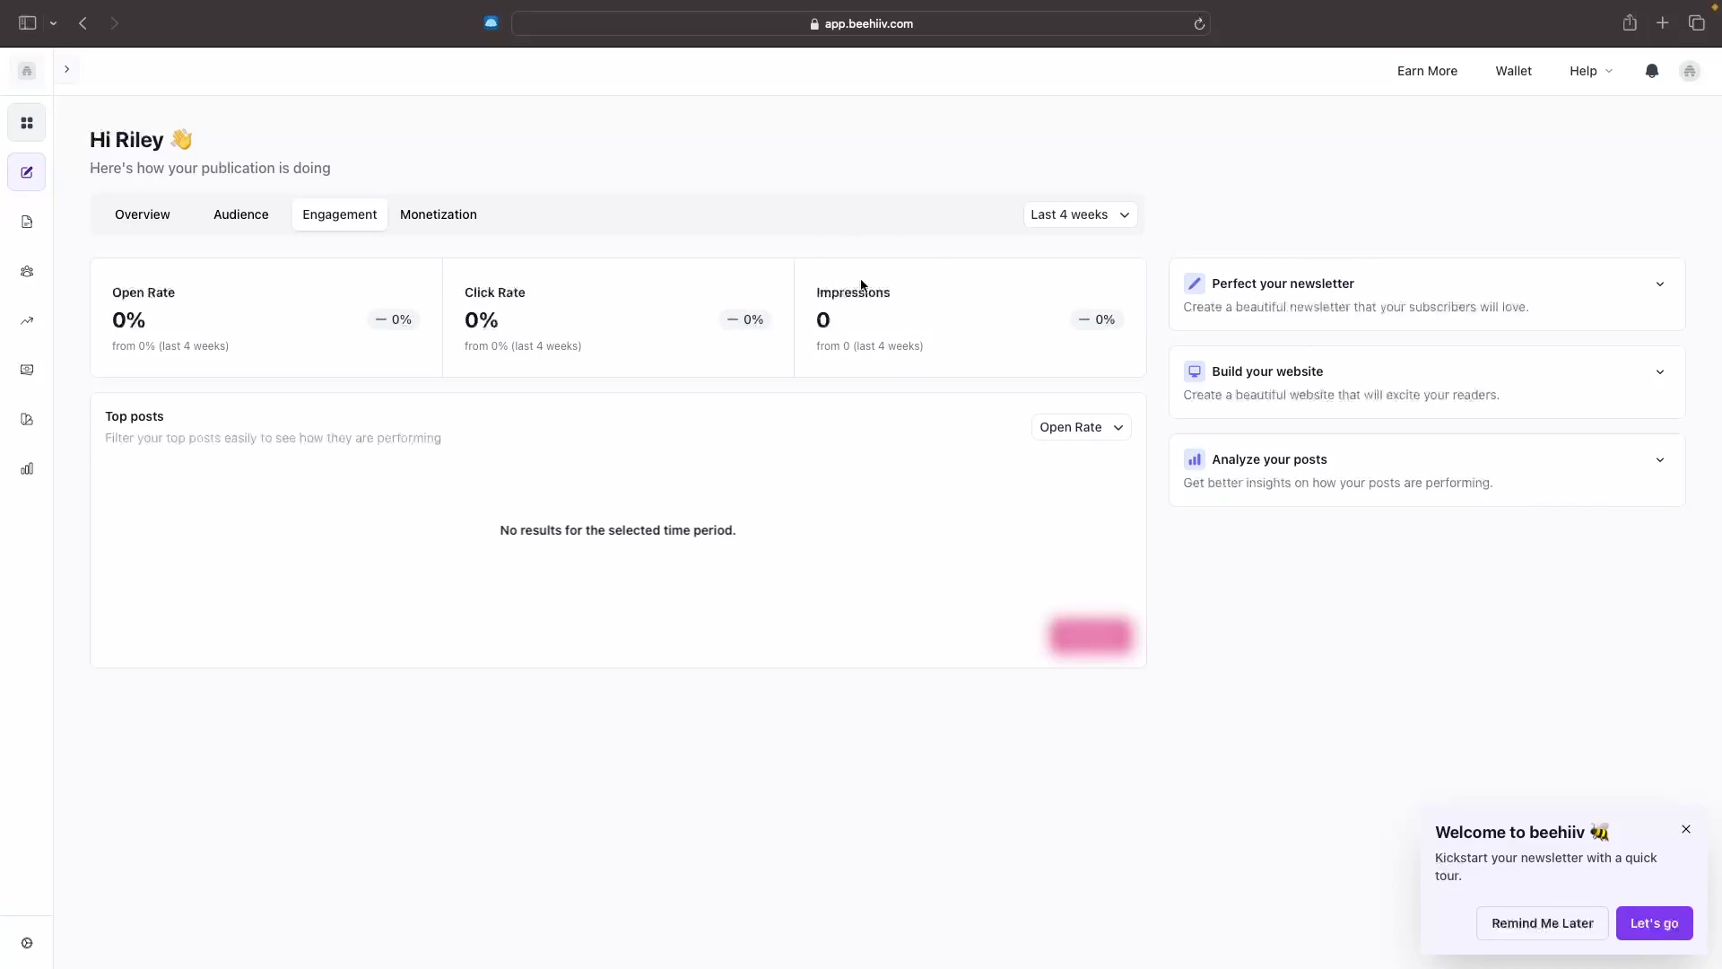
- Examine the monetization overview and the recommended boost offers, focusing on the SideNerds description and its earnings per subscriber
{"action": "left_click", "coordinate": [464, 216]}
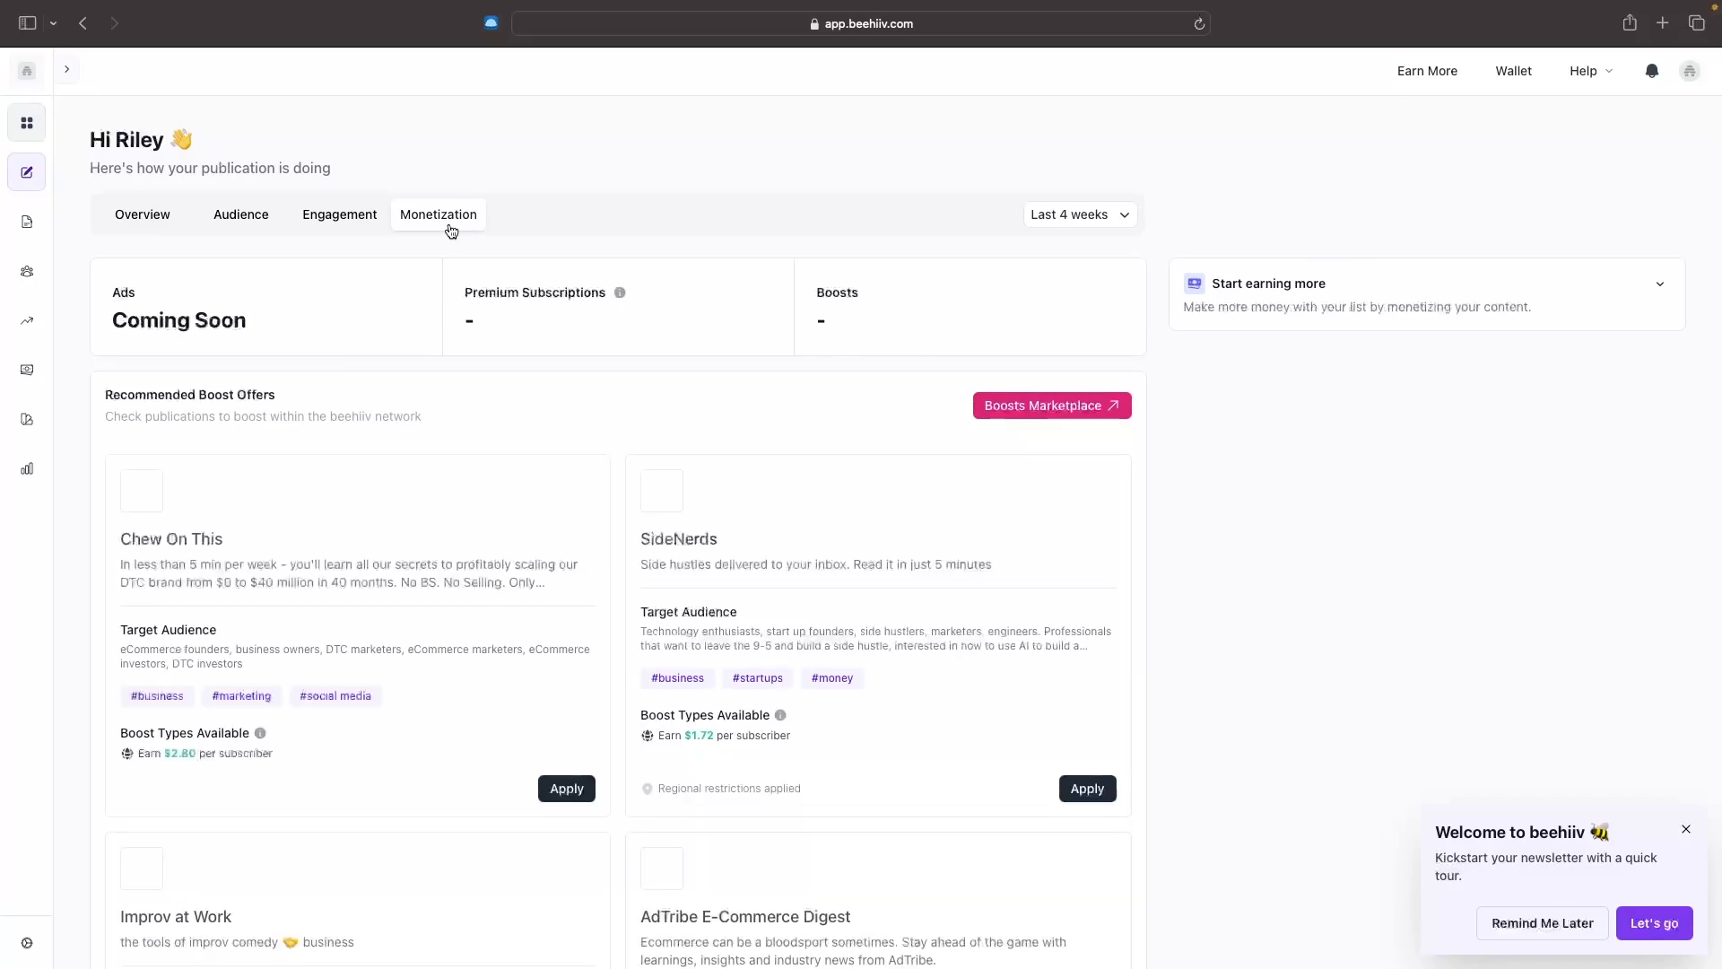
{"action": "scroll", "coordinate": [530, 368], "scroll_direction": "down", "scroll_amount": 2}
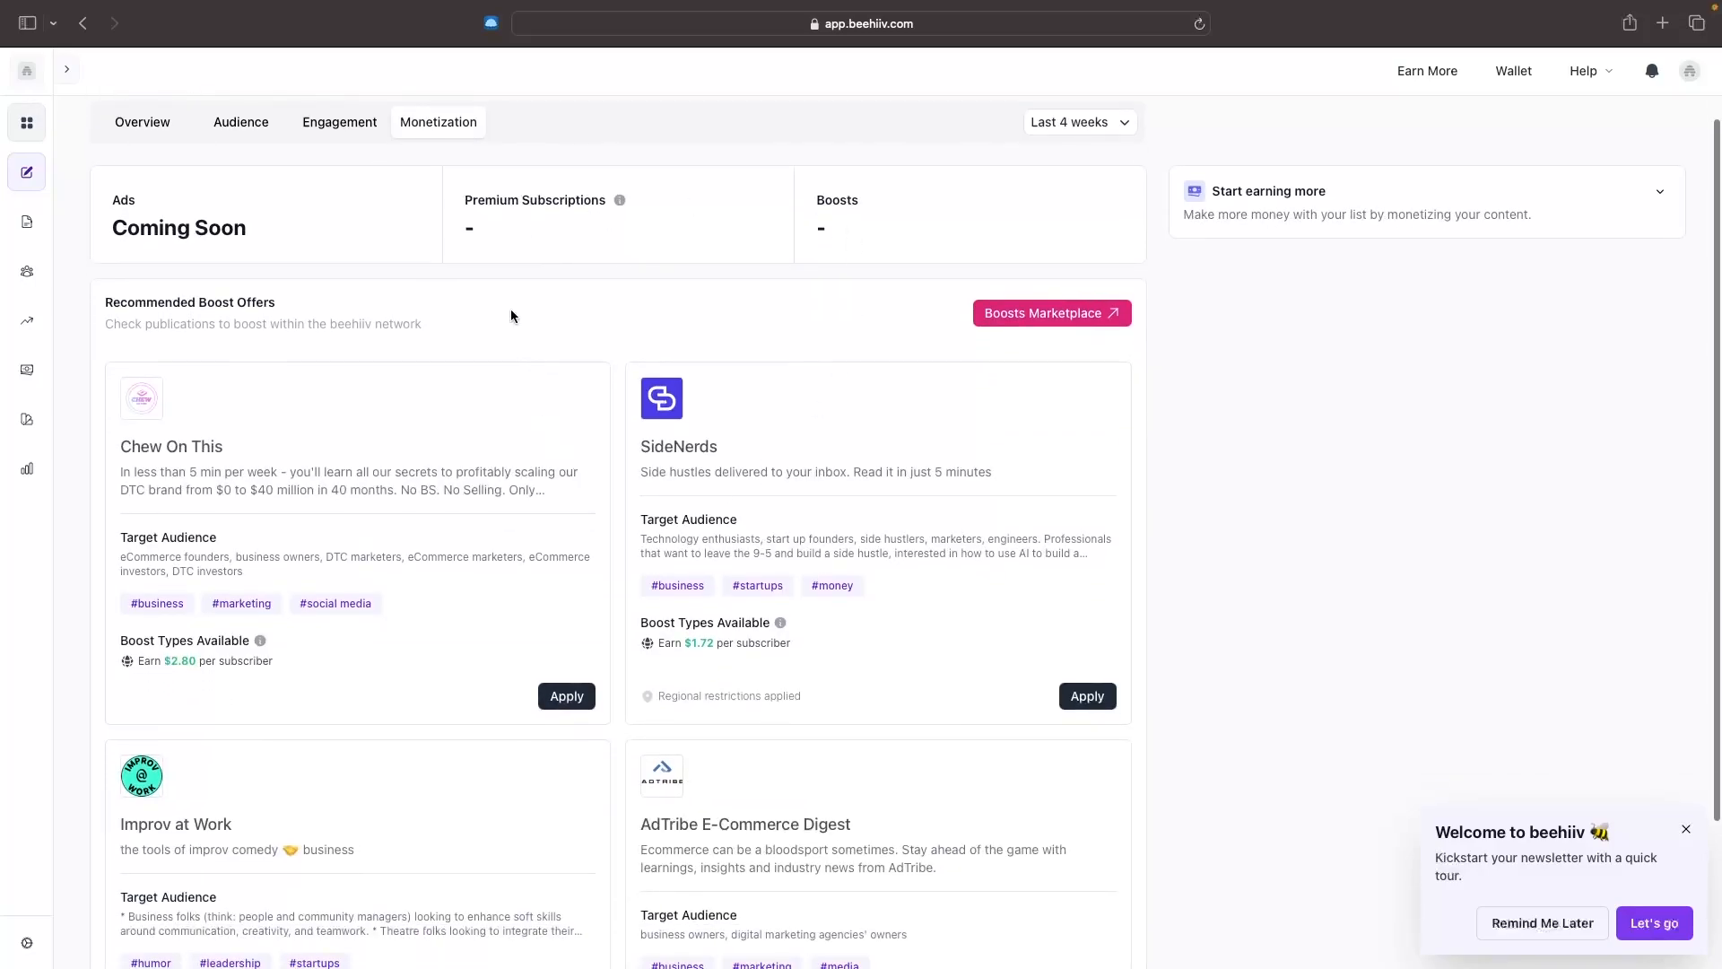
{"action": "scroll", "coordinate": [785, 554], "scroll_direction": "down", "scroll_amount": 1}
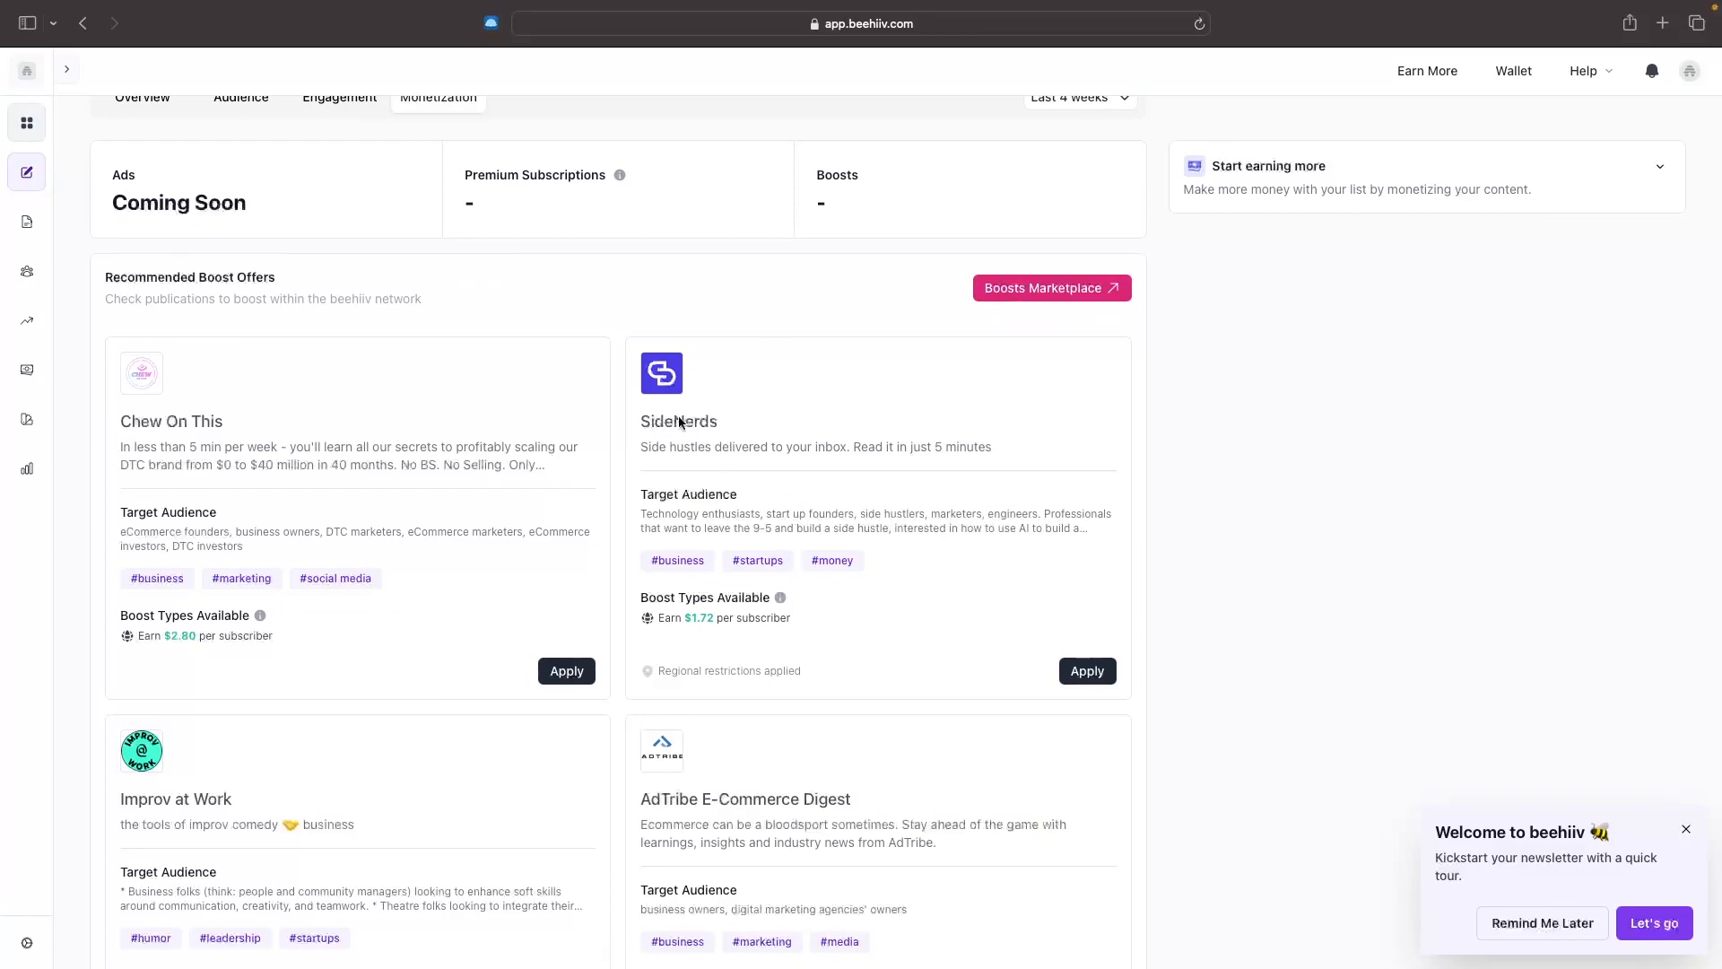
{"action": "left_click_drag", "start_coordinate": [636, 445], "coordinate": [1006, 442]}
{"action": "left_click", "coordinate": [1006, 442]}
{"action": "left_click_drag", "start_coordinate": [1007, 450], "coordinate": [643, 425]}
{"action": "left_click", "coordinate": [664, 309]}
{"action": "left_click_drag", "start_coordinate": [653, 616], "coordinate": [815, 616]}
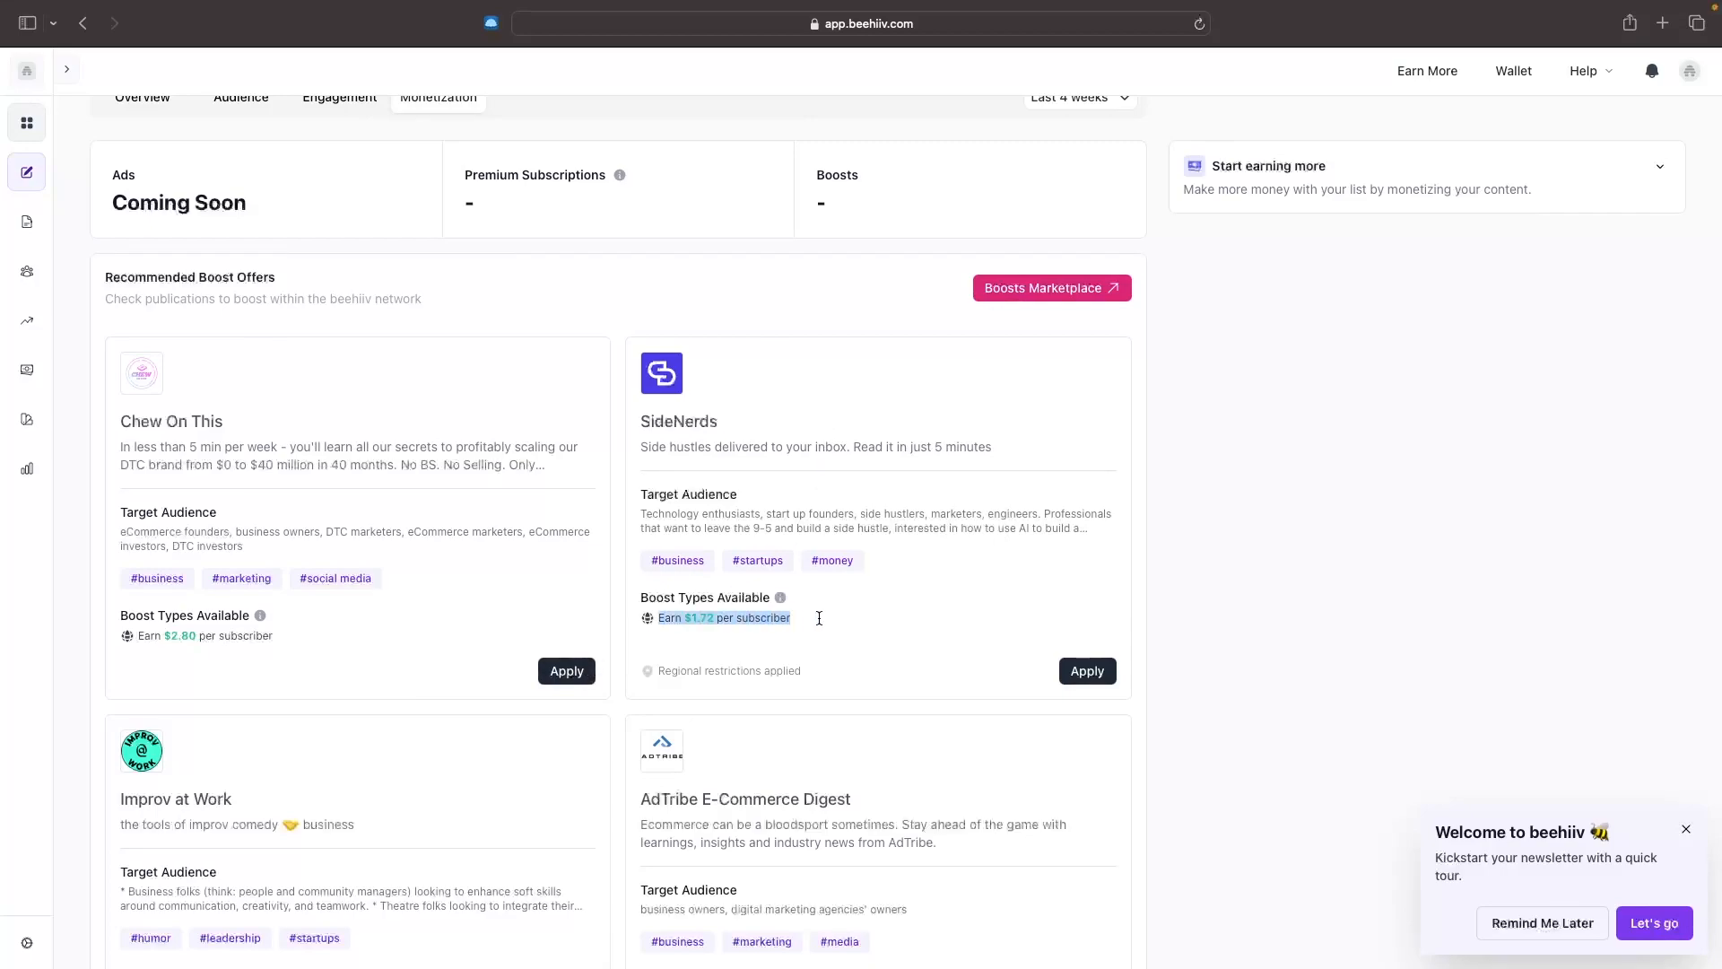
{"action": "left_click", "coordinate": [825, 617]}
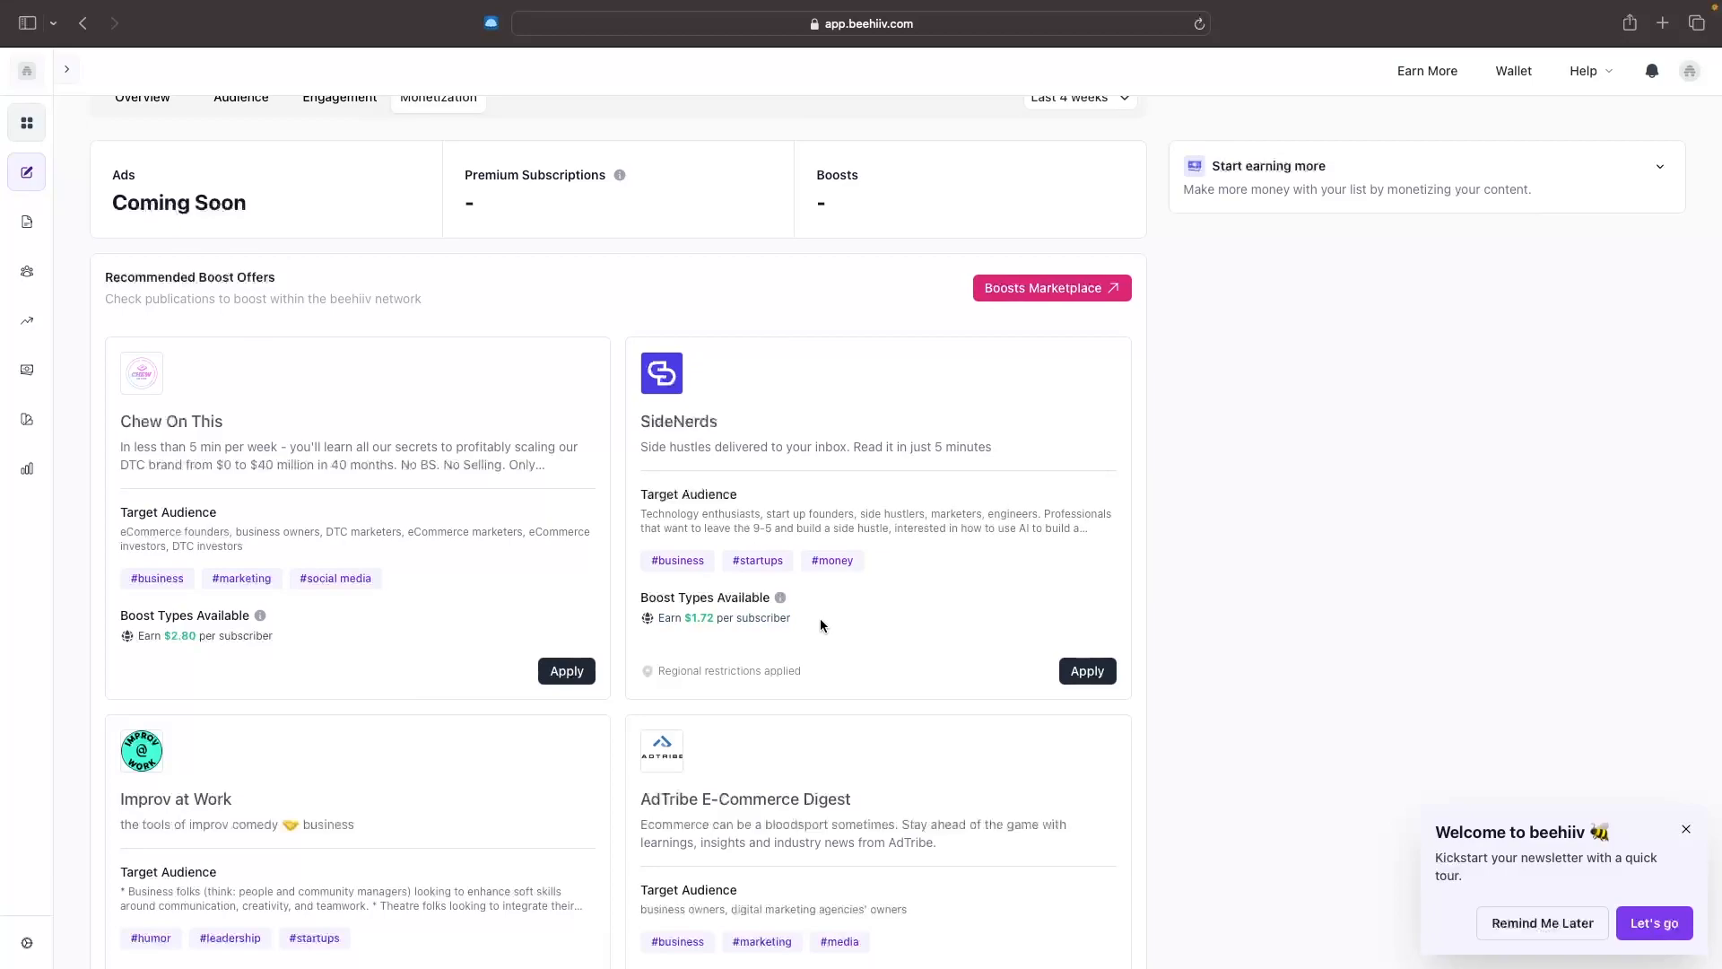
{"action": "scroll", "coordinate": [956, 476], "scroll_direction": "down", "scroll_amount": 1}
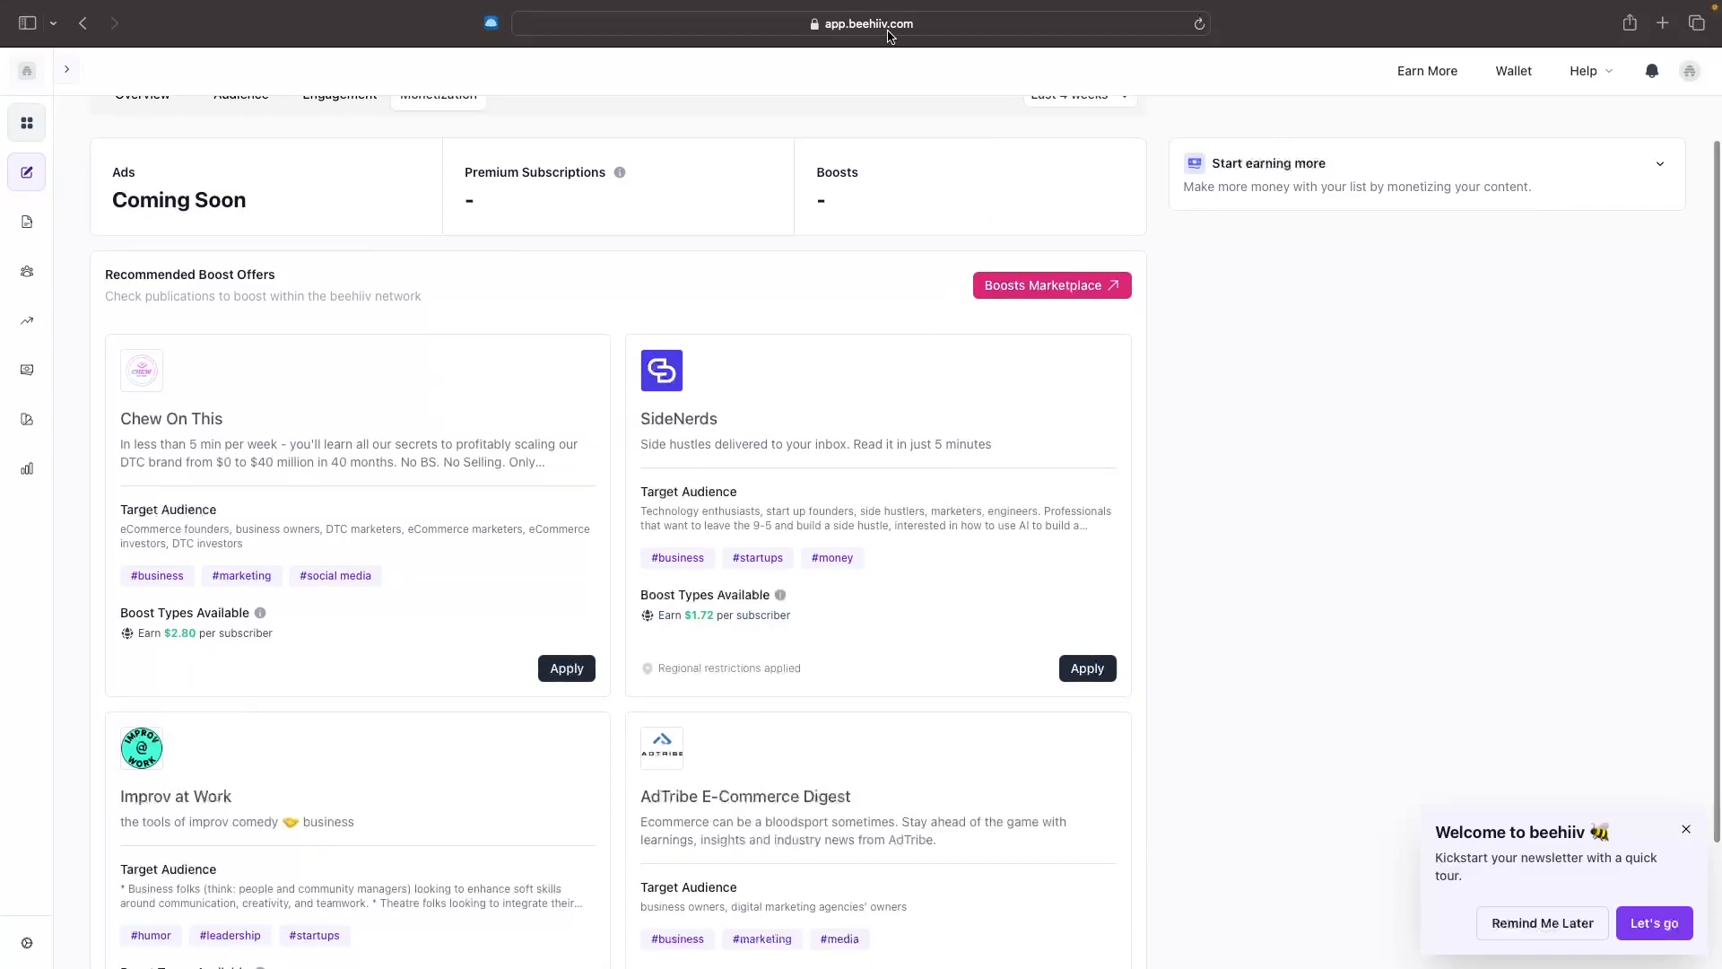
{"action": "scroll", "coordinate": [827, 191], "scroll_direction": "up", "scroll_amount": 3}
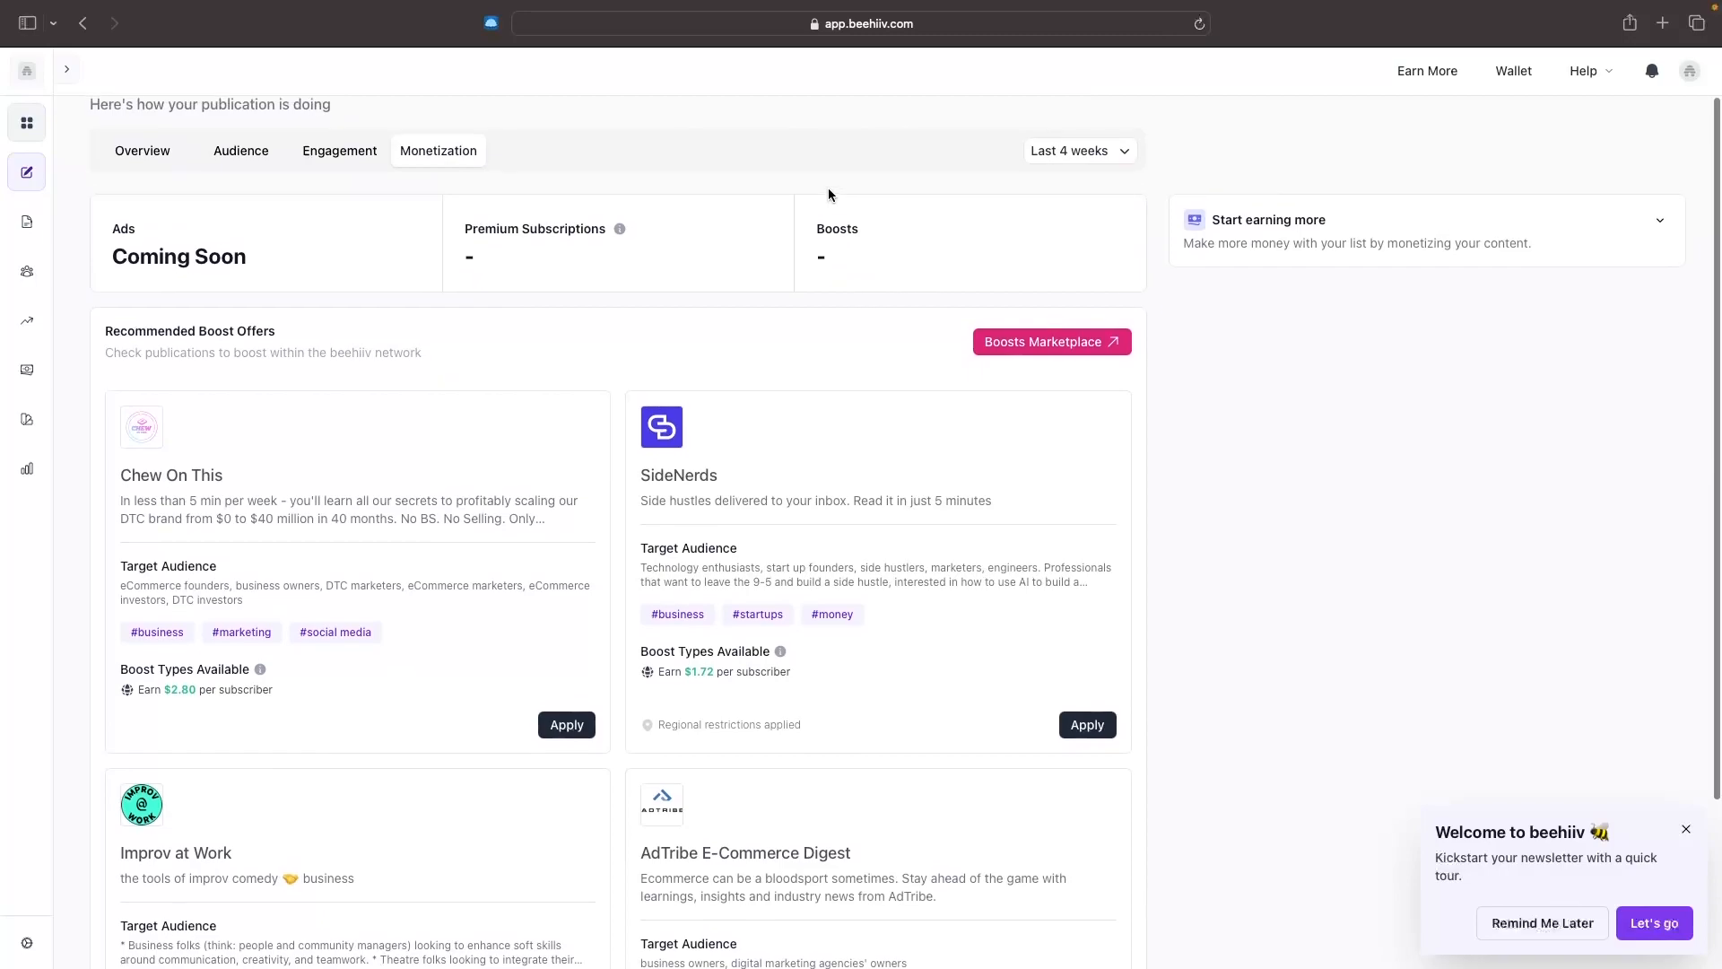
{"action": "scroll", "coordinate": [827, 190], "scroll_direction": "up", "scroll_amount": 2}
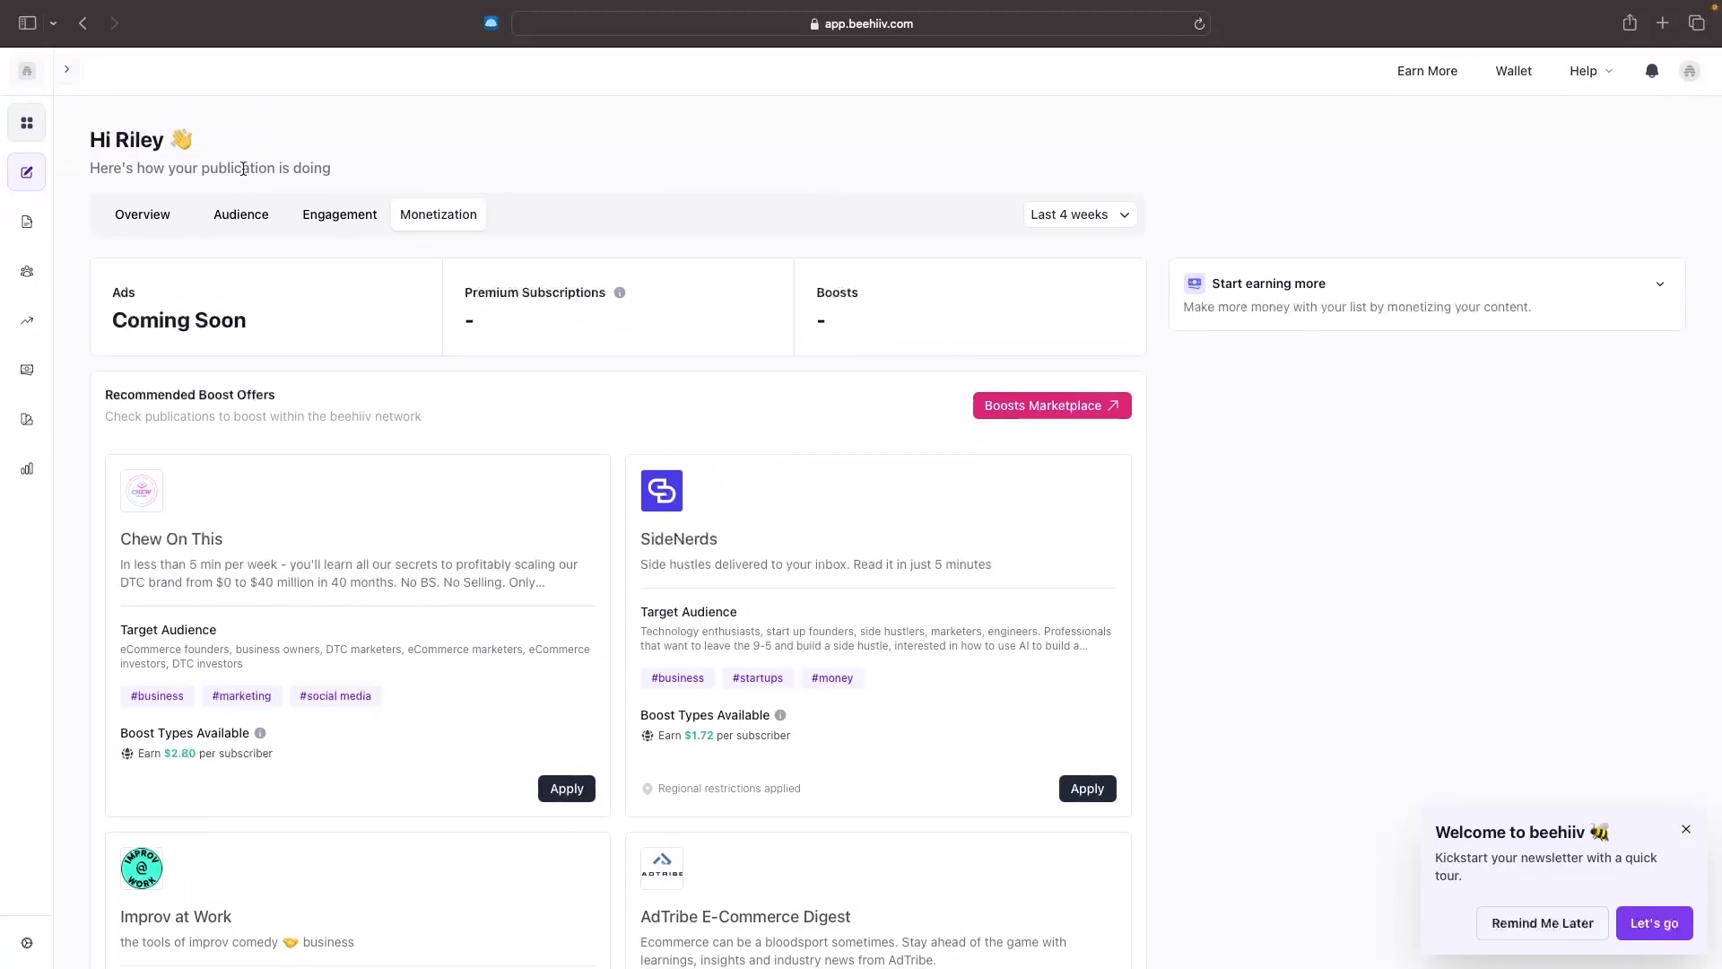
- Start a new subscriber import from the Subscribers page with "Upload a CSV file" as the import method
{"action": "left_click", "coordinate": [29, 232]}
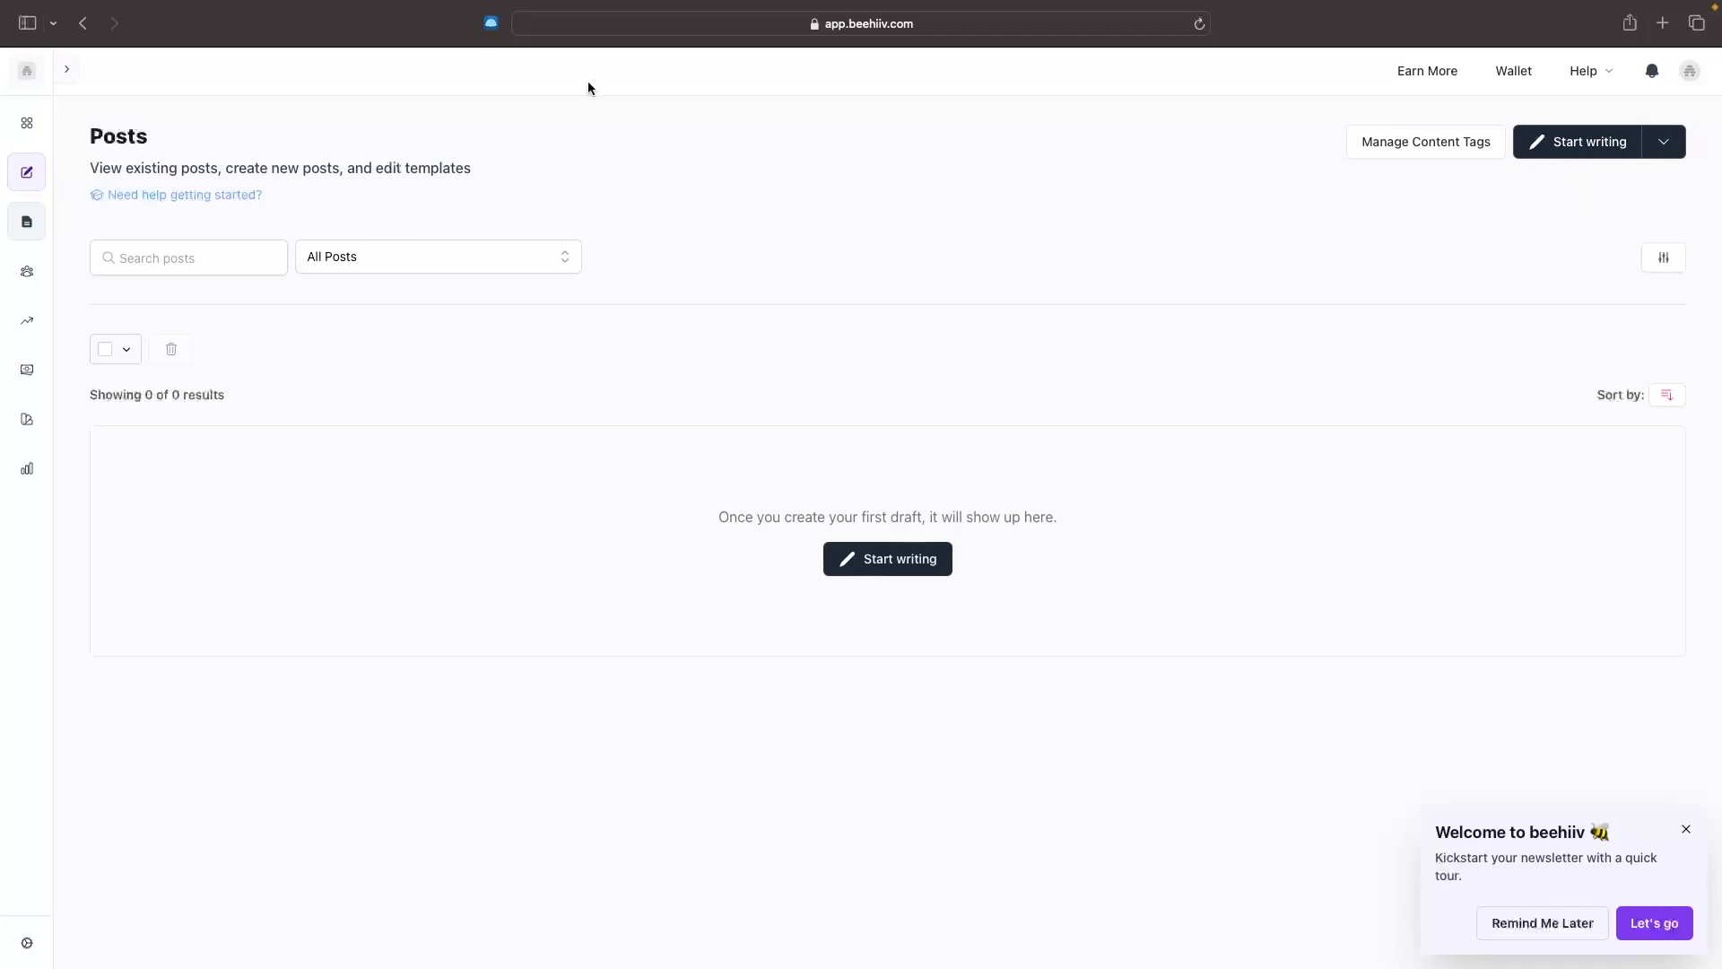
{"action": "mouse_move", "coordinate": [27, 278]}
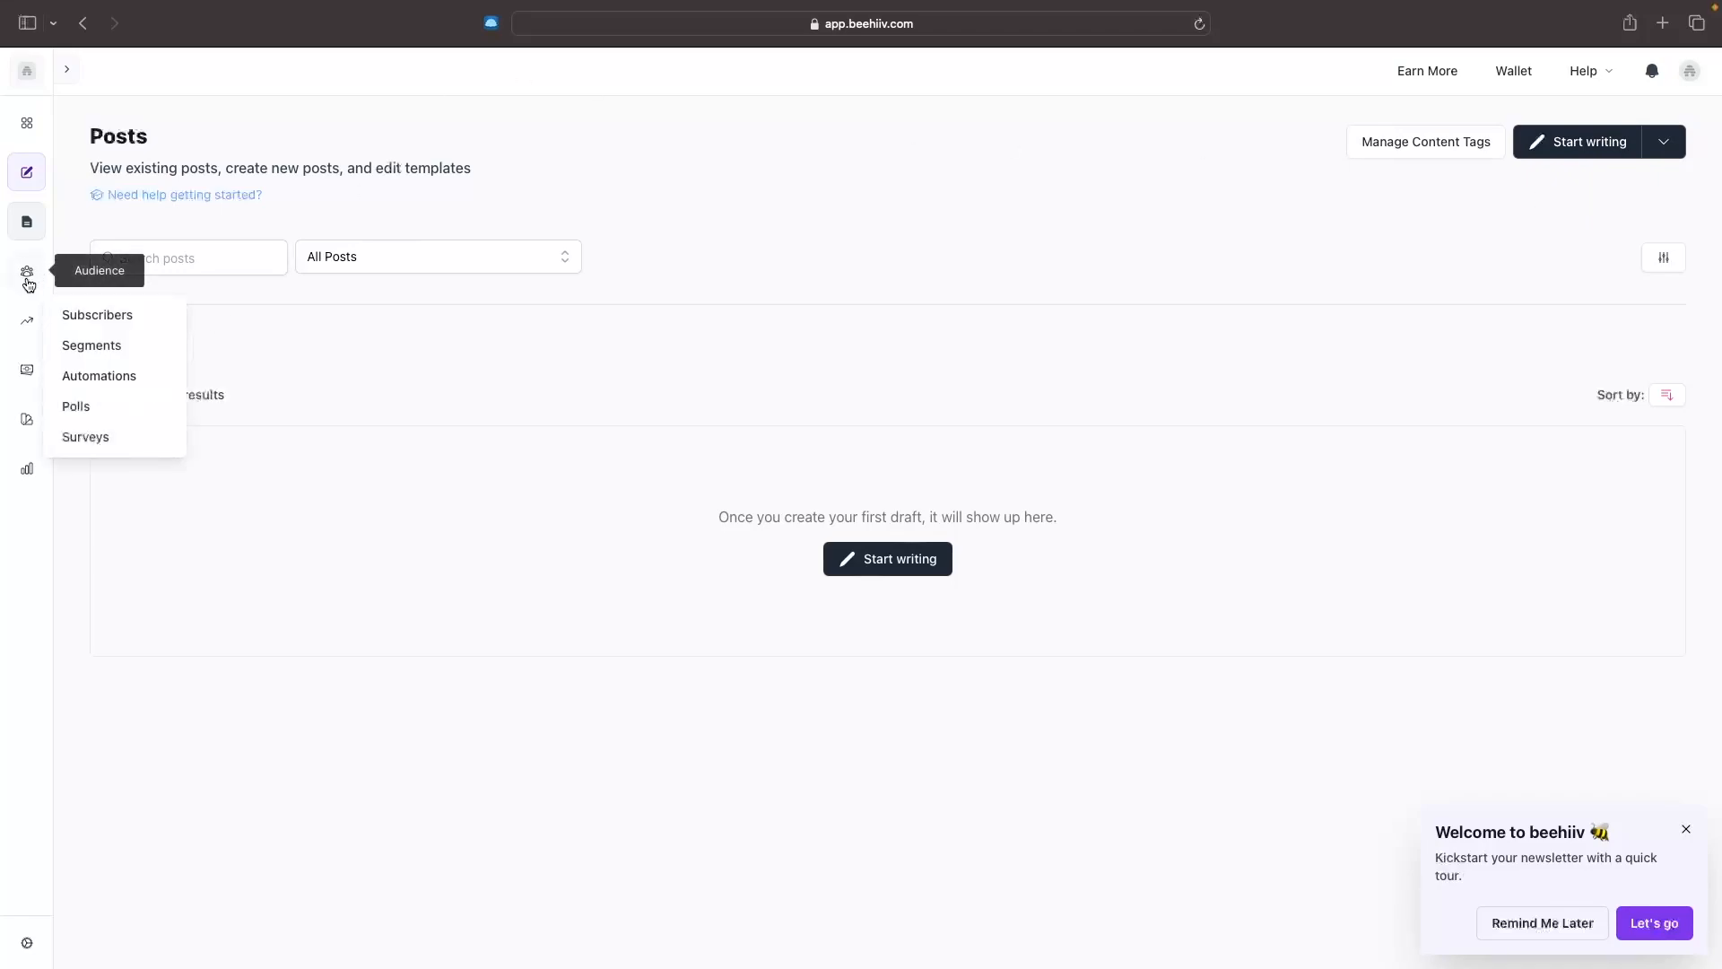
{"action": "left_click", "coordinate": [105, 320]}
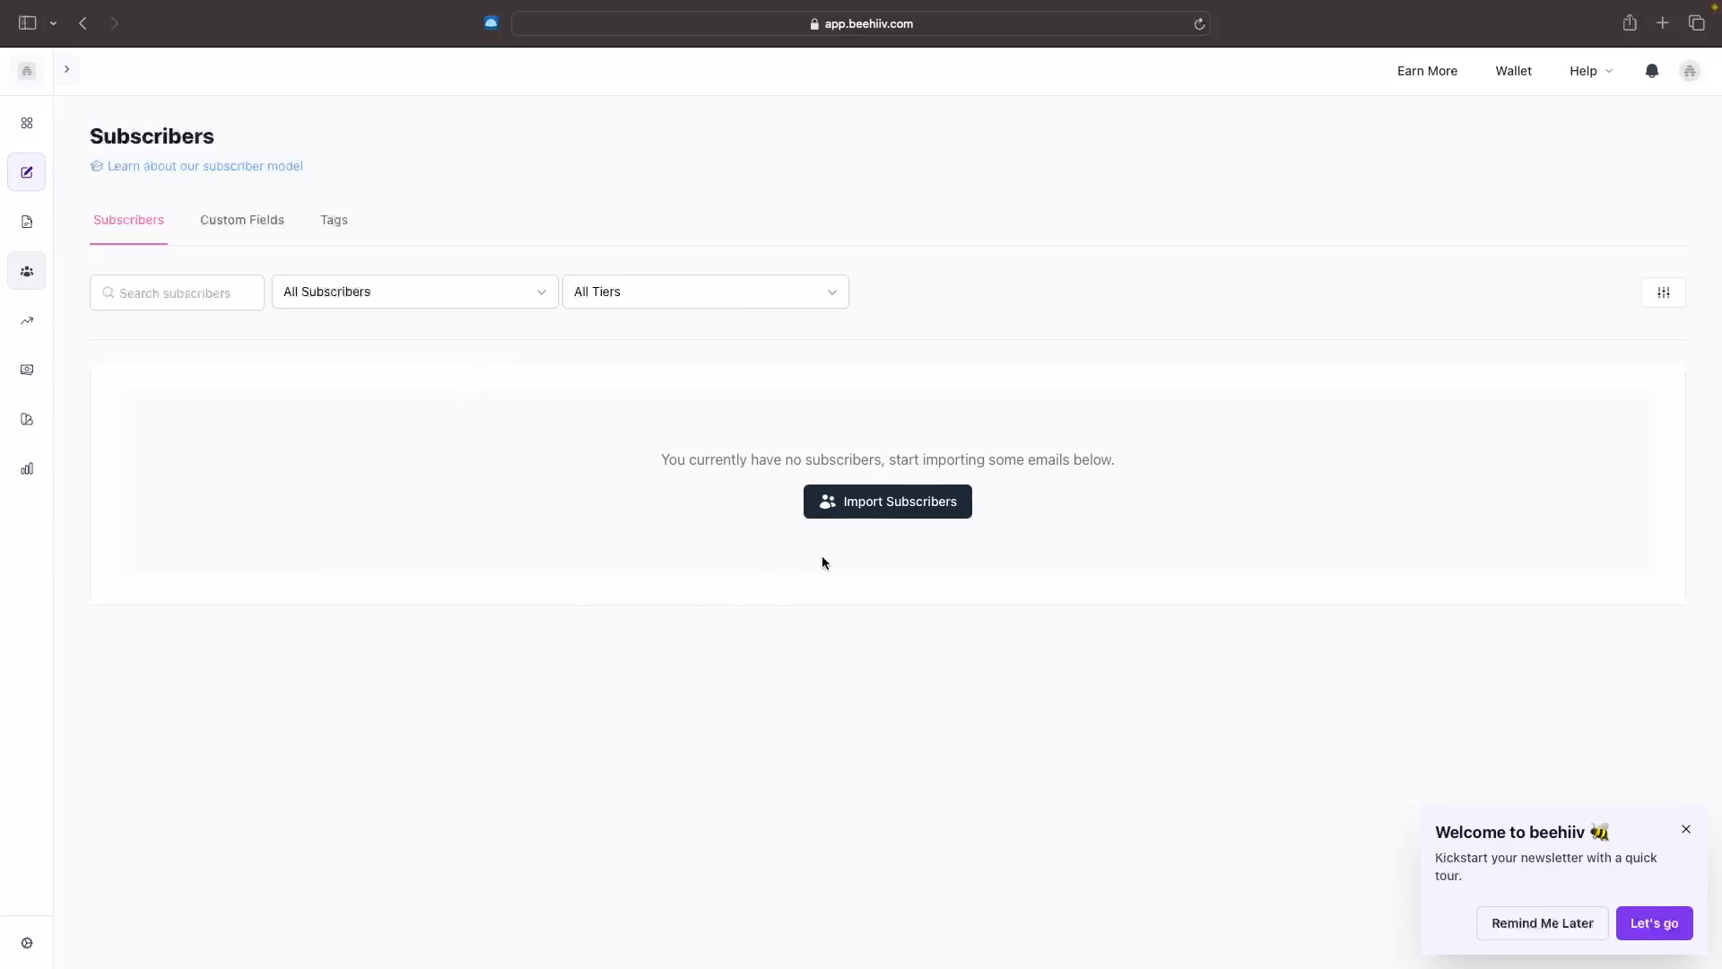
{"action": "left_click", "coordinate": [928, 500]}
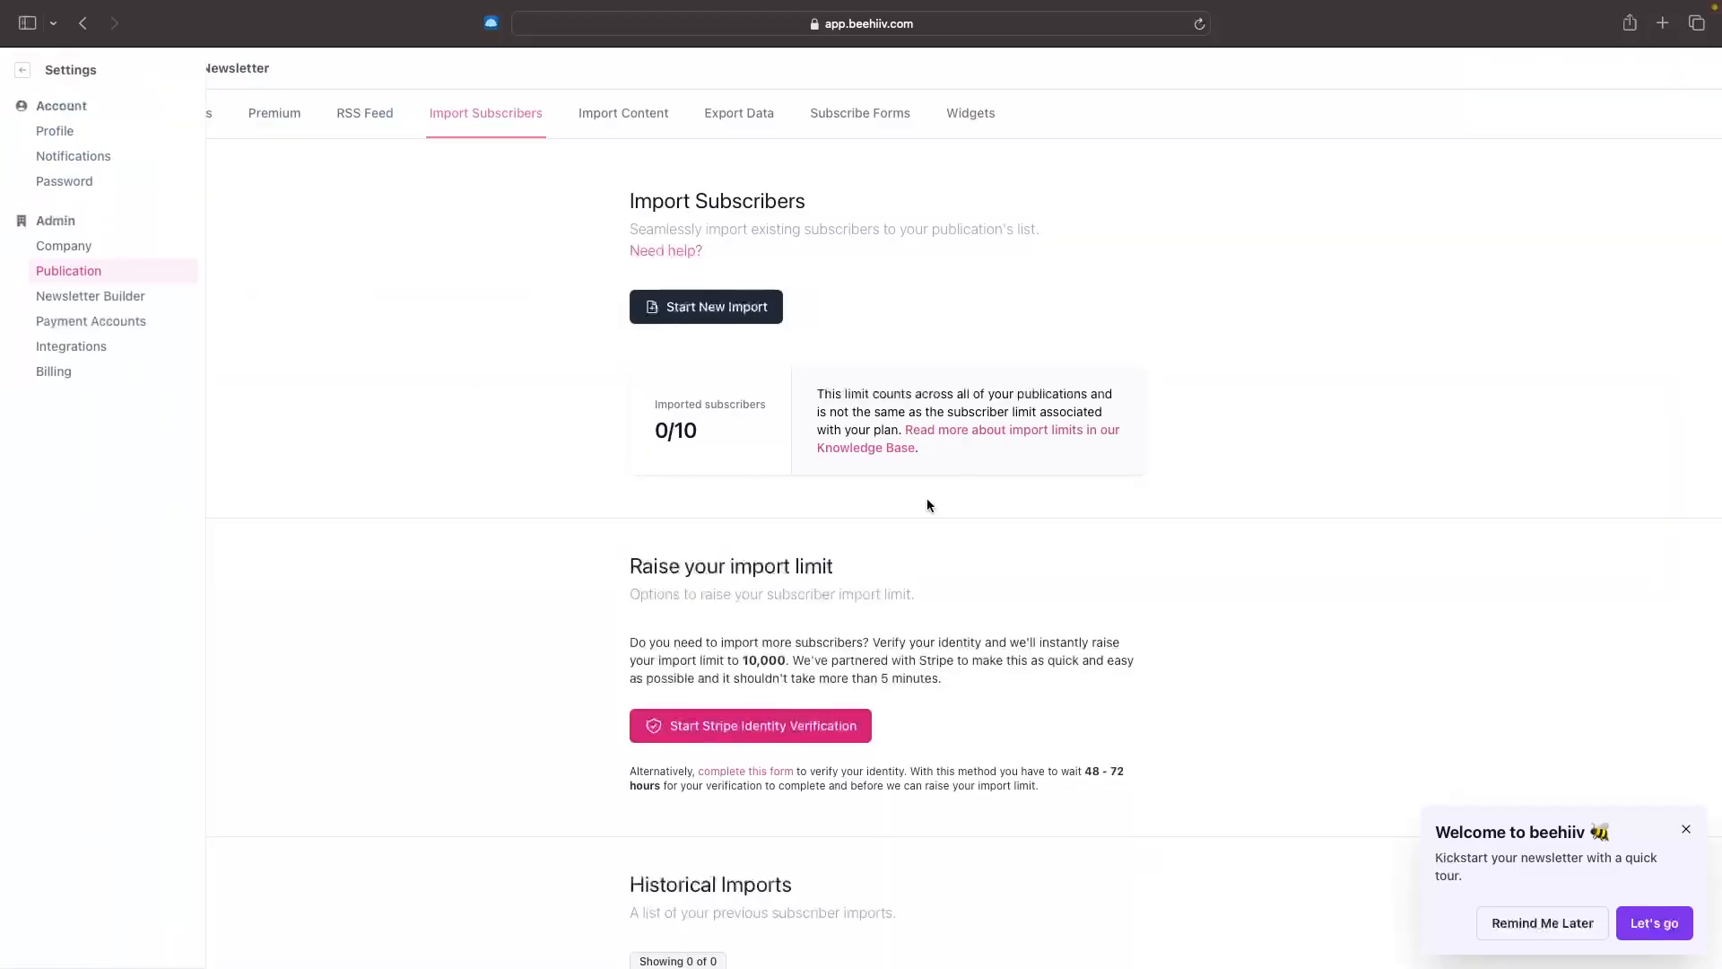
{"action": "left_click", "coordinate": [742, 310]}
{"action": "left_click", "coordinate": [698, 332]}
{"action": "left_click", "coordinate": [545, 382]}
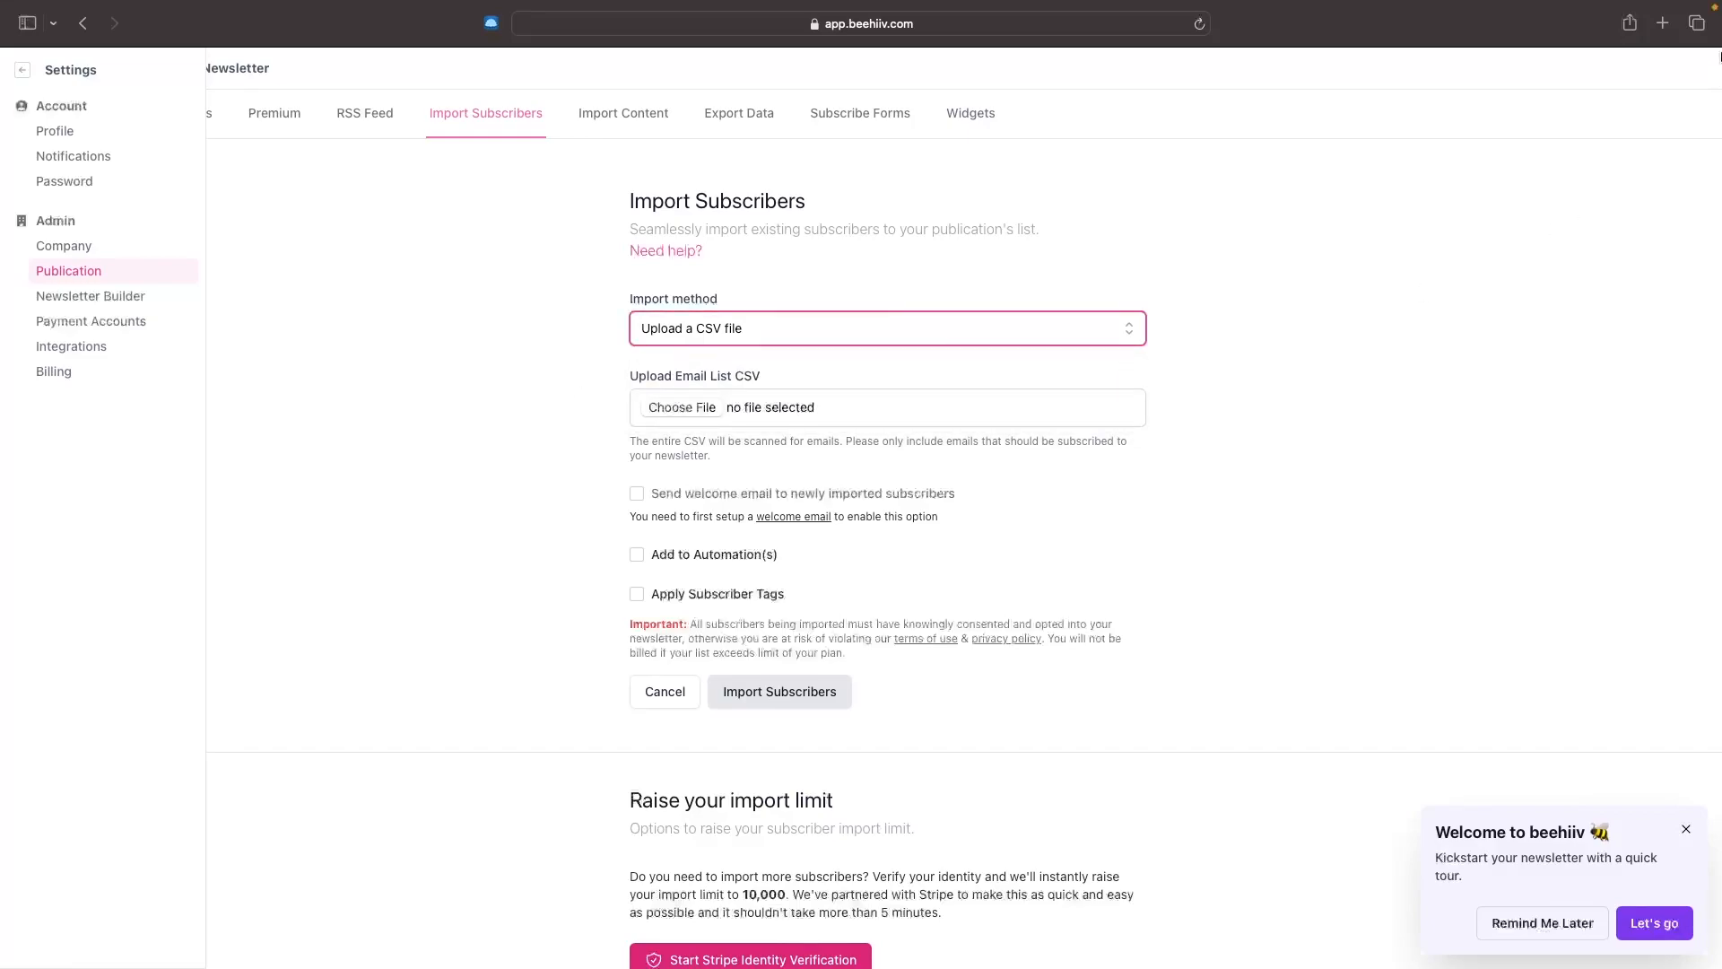
- Switch to MailerLite in a new tab, select the listed subscriber and look at the CSV export options
{"action": "left_click", "coordinate": [1661, 22]}
{"action": "left_click", "coordinate": [464, 520]}
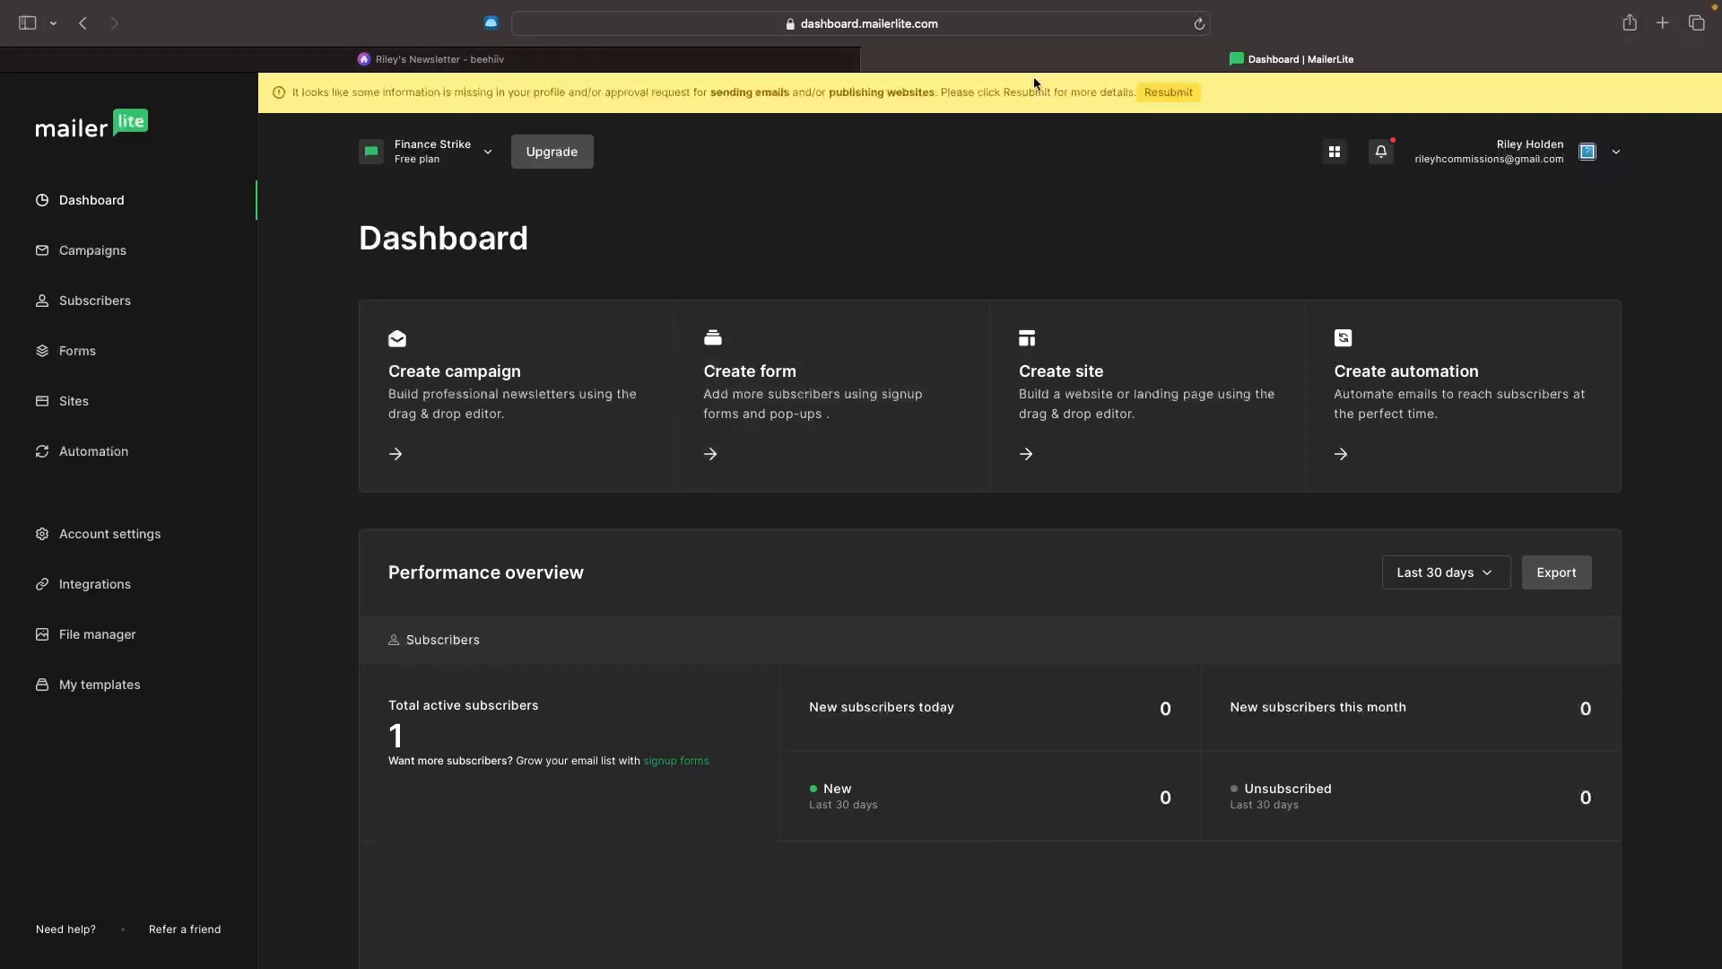
{"action": "left_click", "coordinate": [142, 313]}
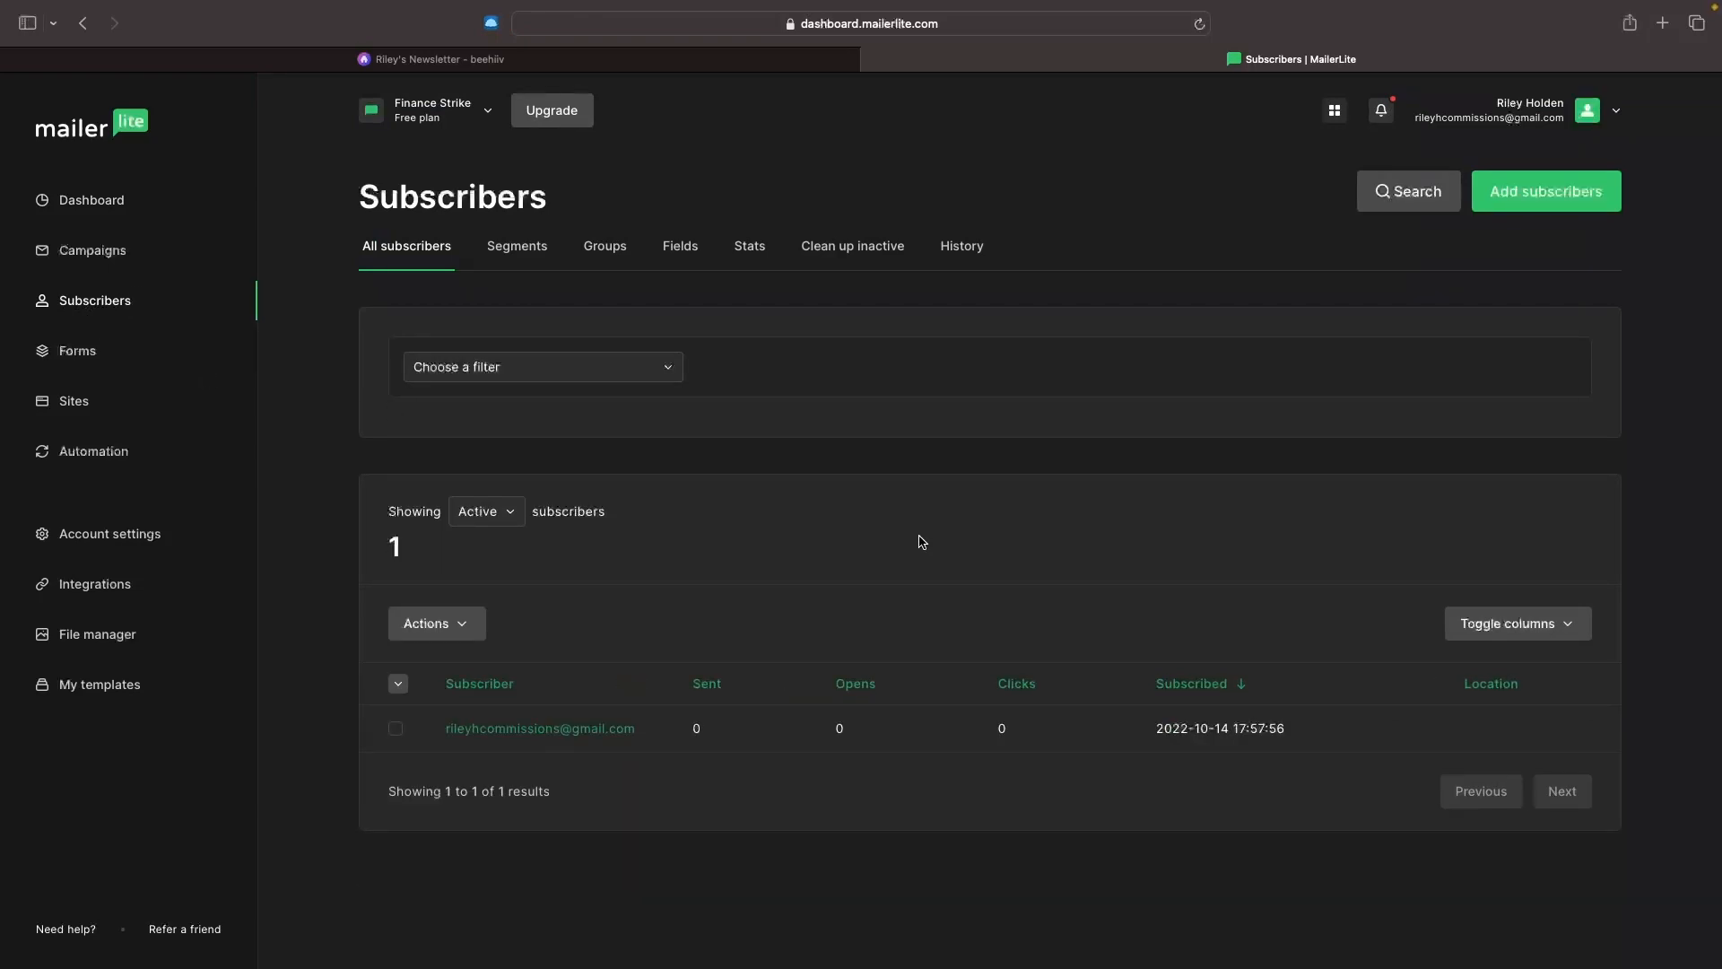
{"action": "left_click", "coordinate": [395, 728]}
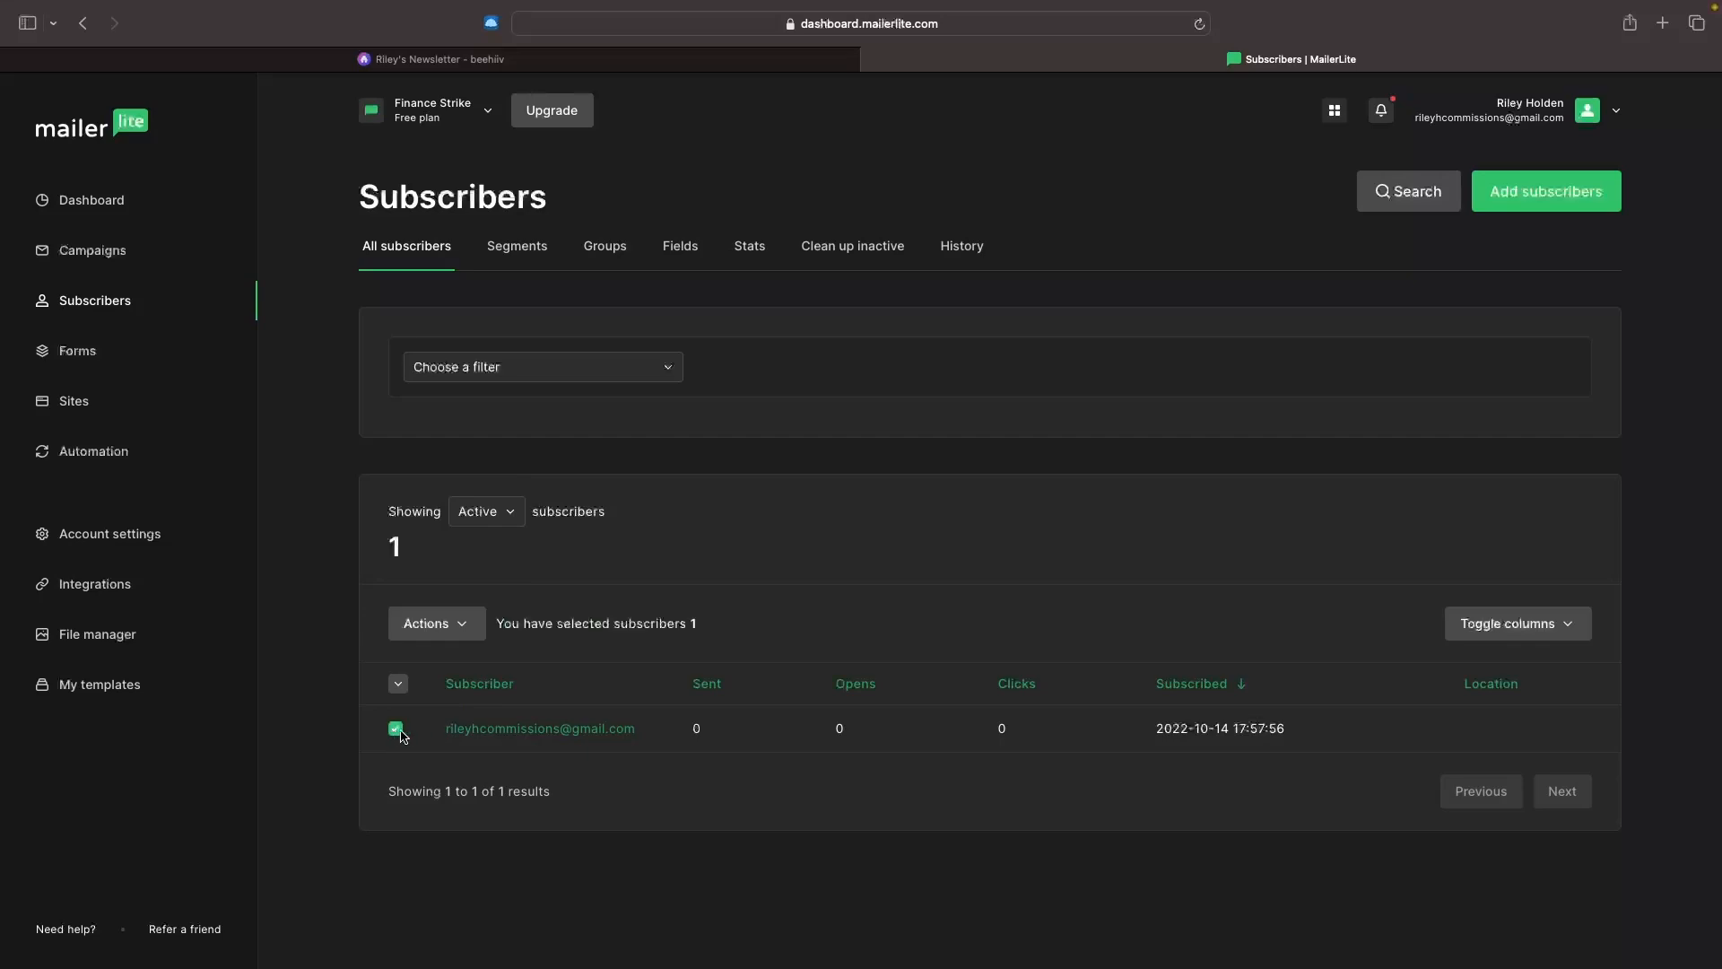
{"action": "left_click", "coordinate": [458, 631]}
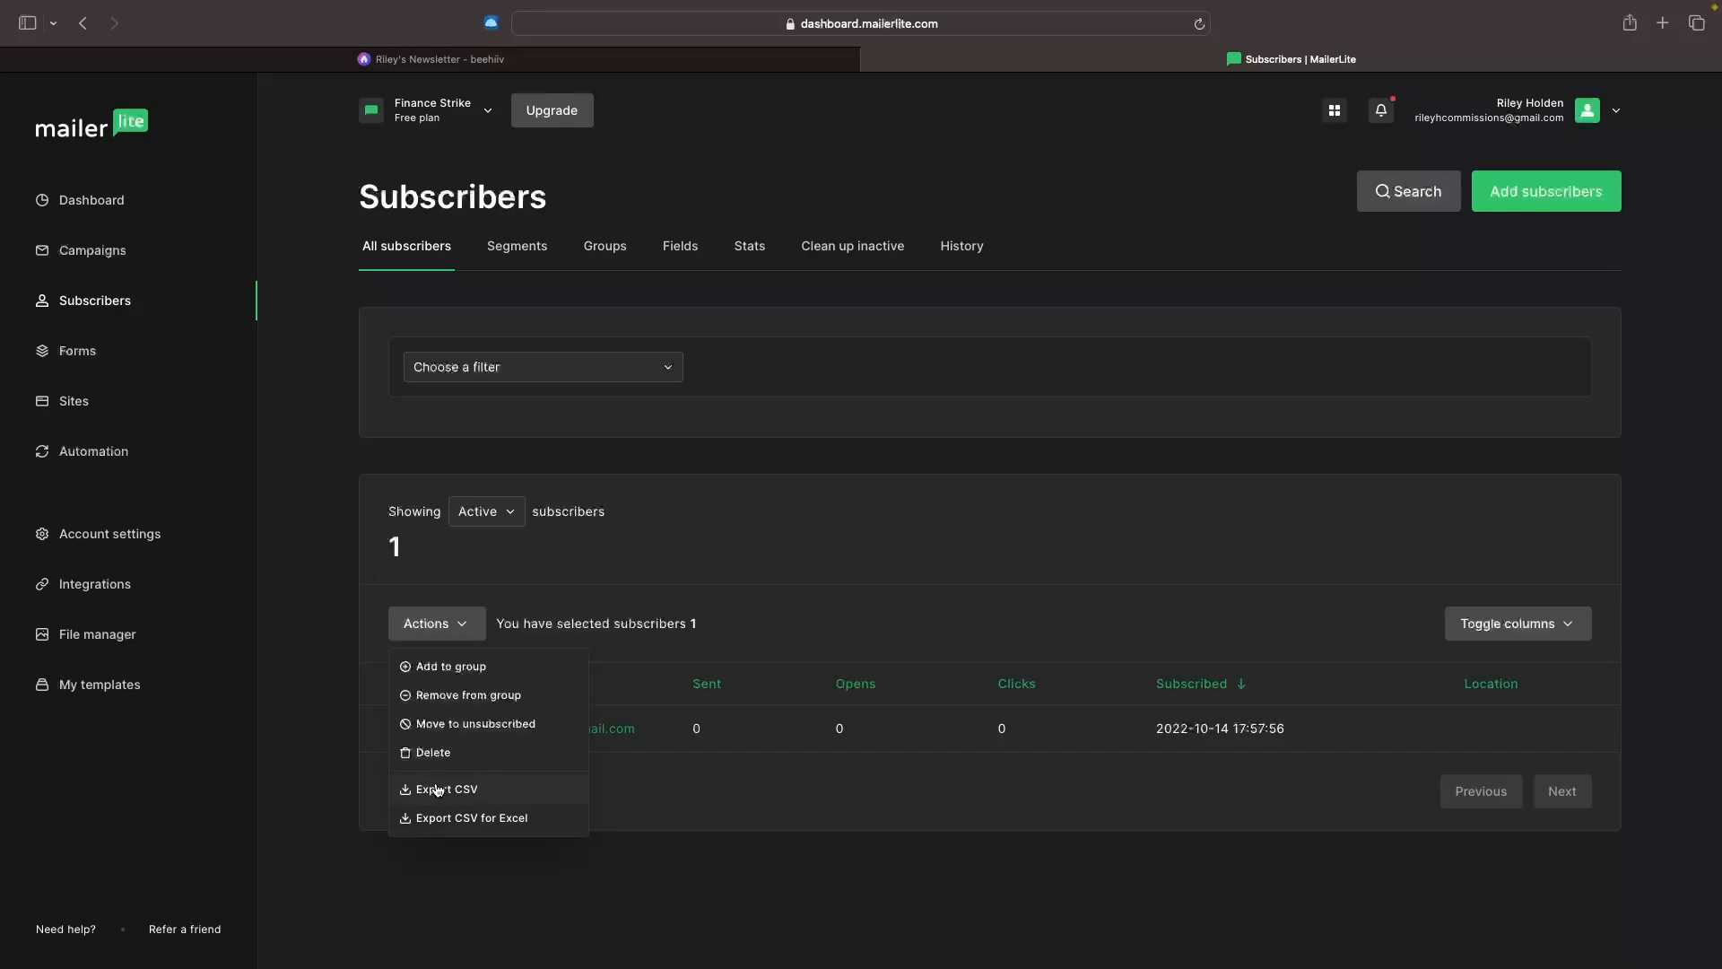
{"action": "left_click", "coordinate": [988, 365]}
- Return to beehiiv, leave the import form, and look over the Subscribers page and the growth and monetization sections
{"action": "left_click", "coordinate": [439, 58]}
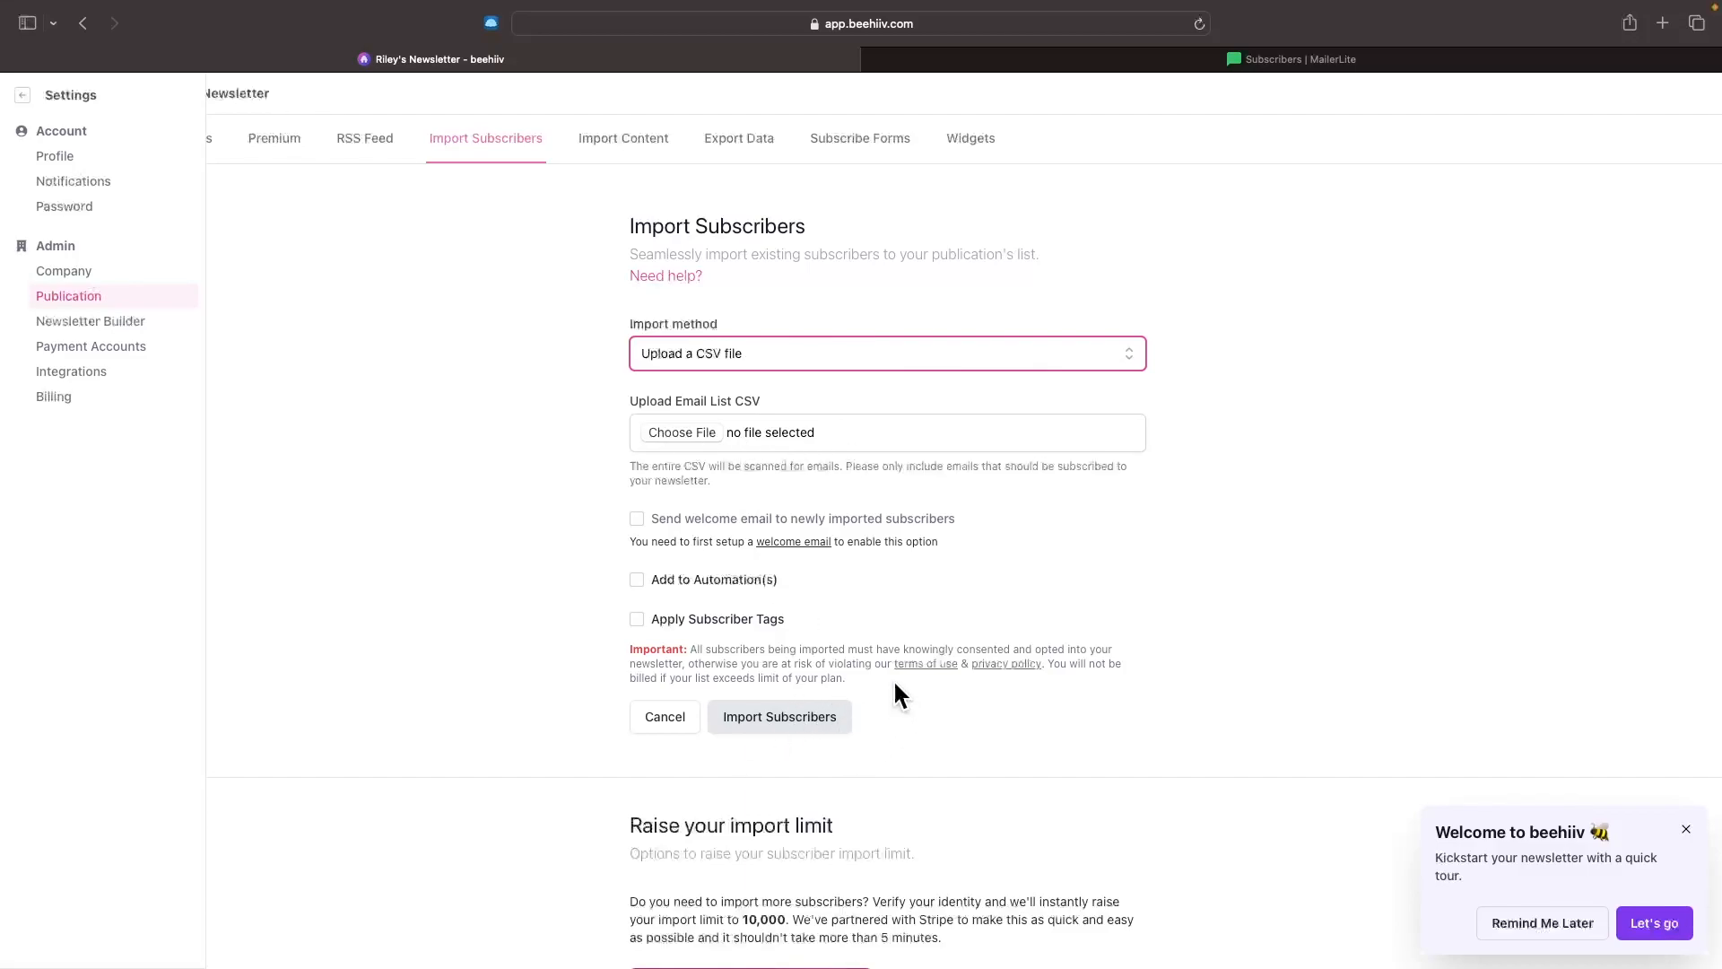
{"action": "left_click", "coordinate": [23, 95]}
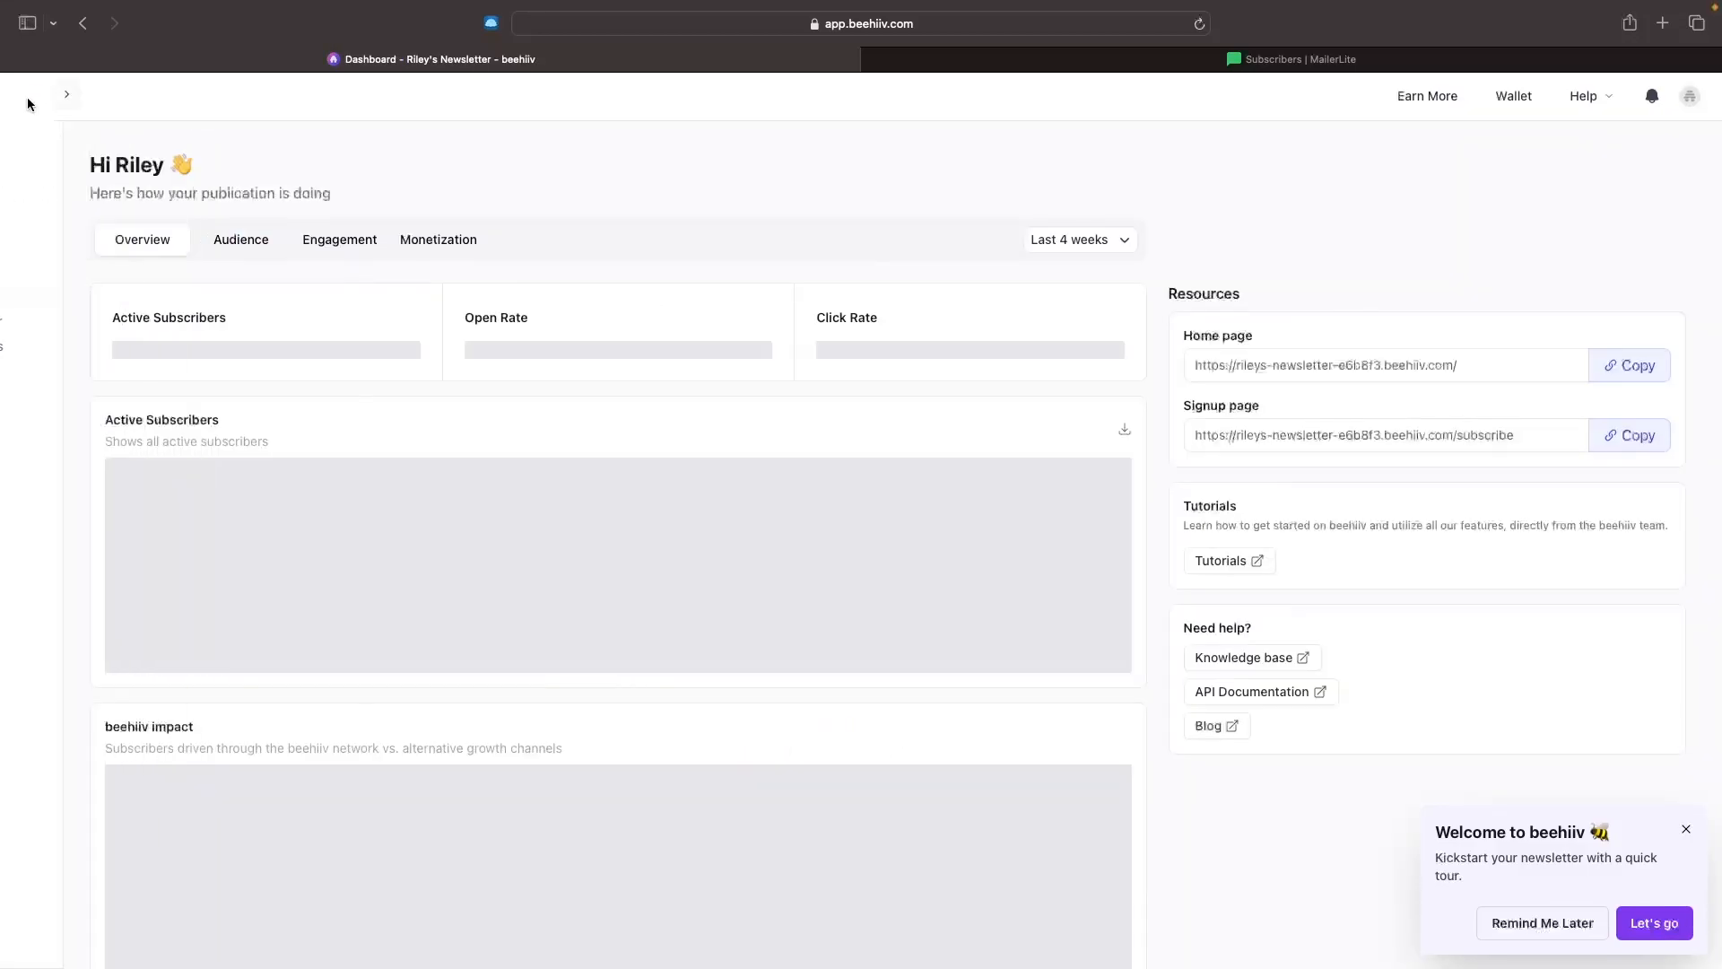
{"action": "left_click", "coordinate": [28, 248]}
{"action": "mouse_move", "coordinate": [30, 292]}
{"action": "left_click", "coordinate": [81, 338]}
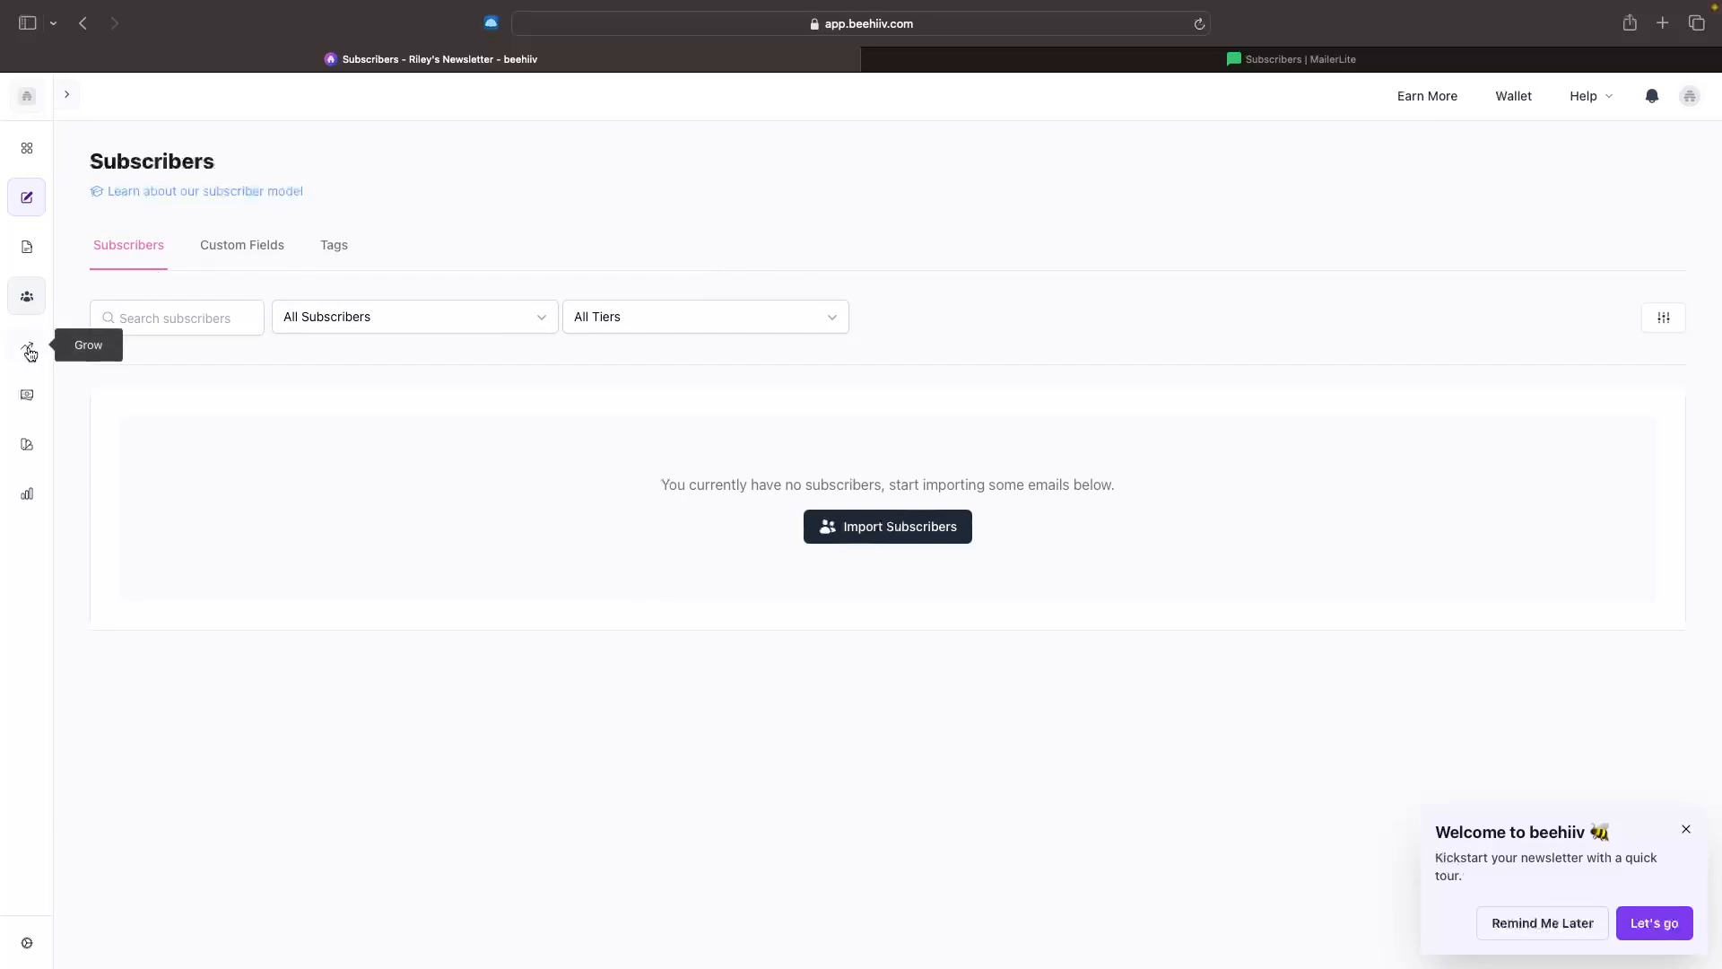
{"action": "mouse_move", "coordinate": [39, 391]}
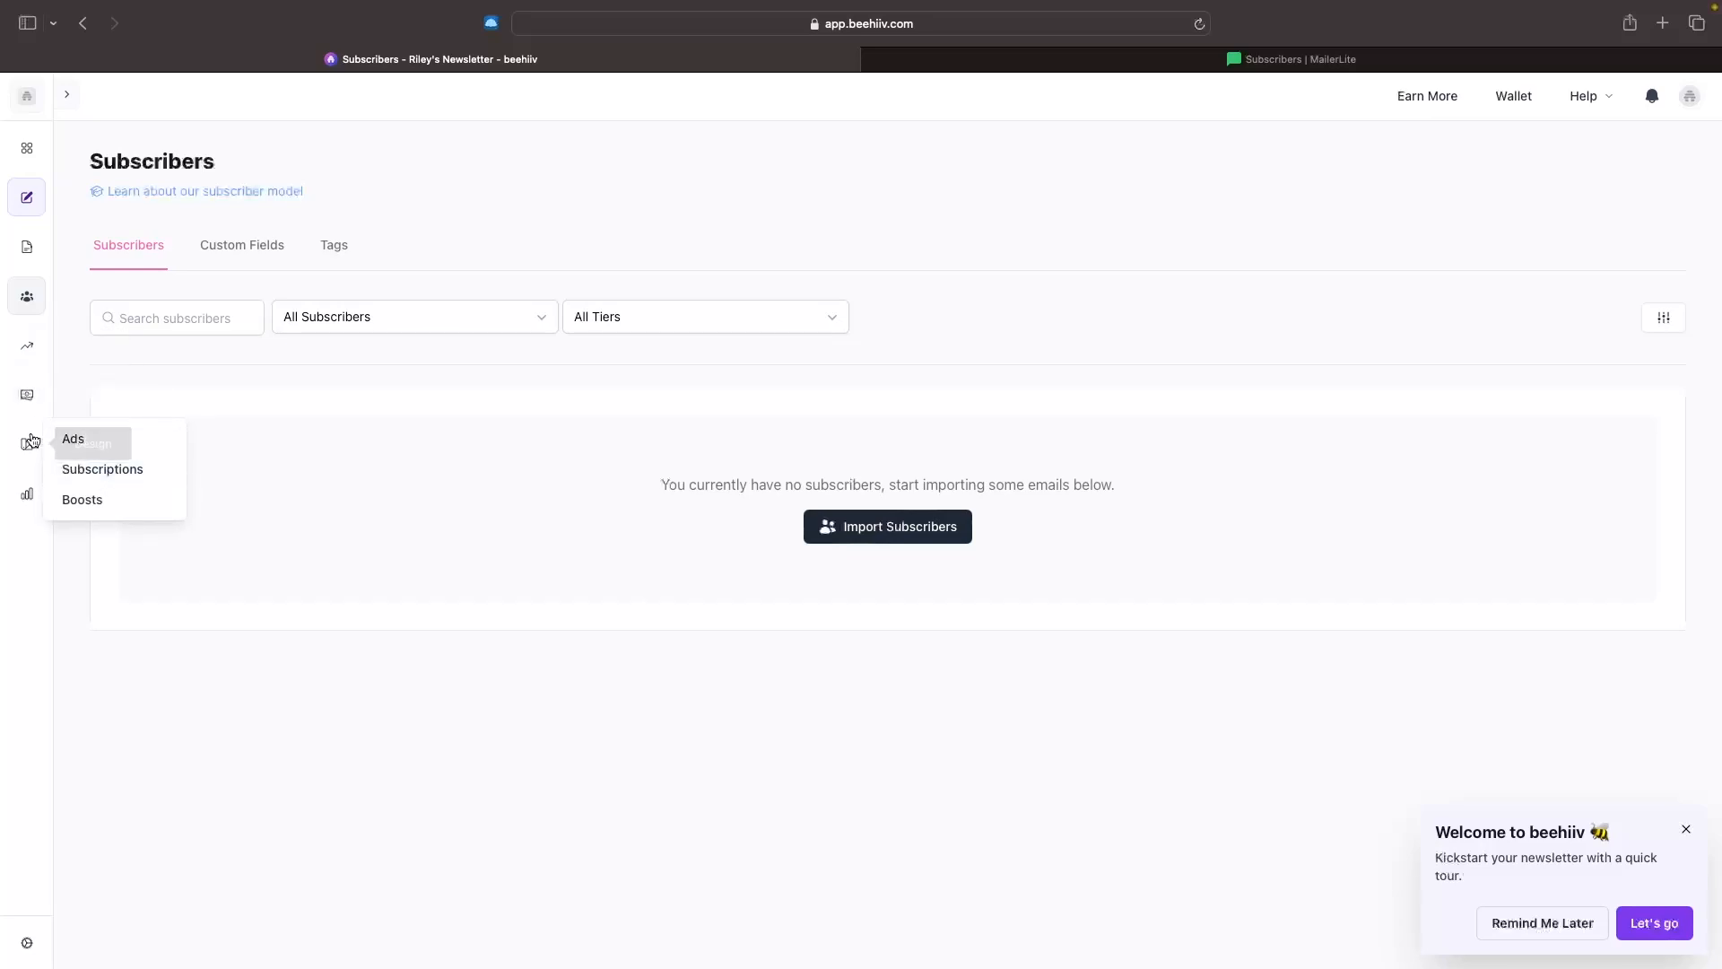
{"action": "mouse_move", "coordinate": [30, 446]}
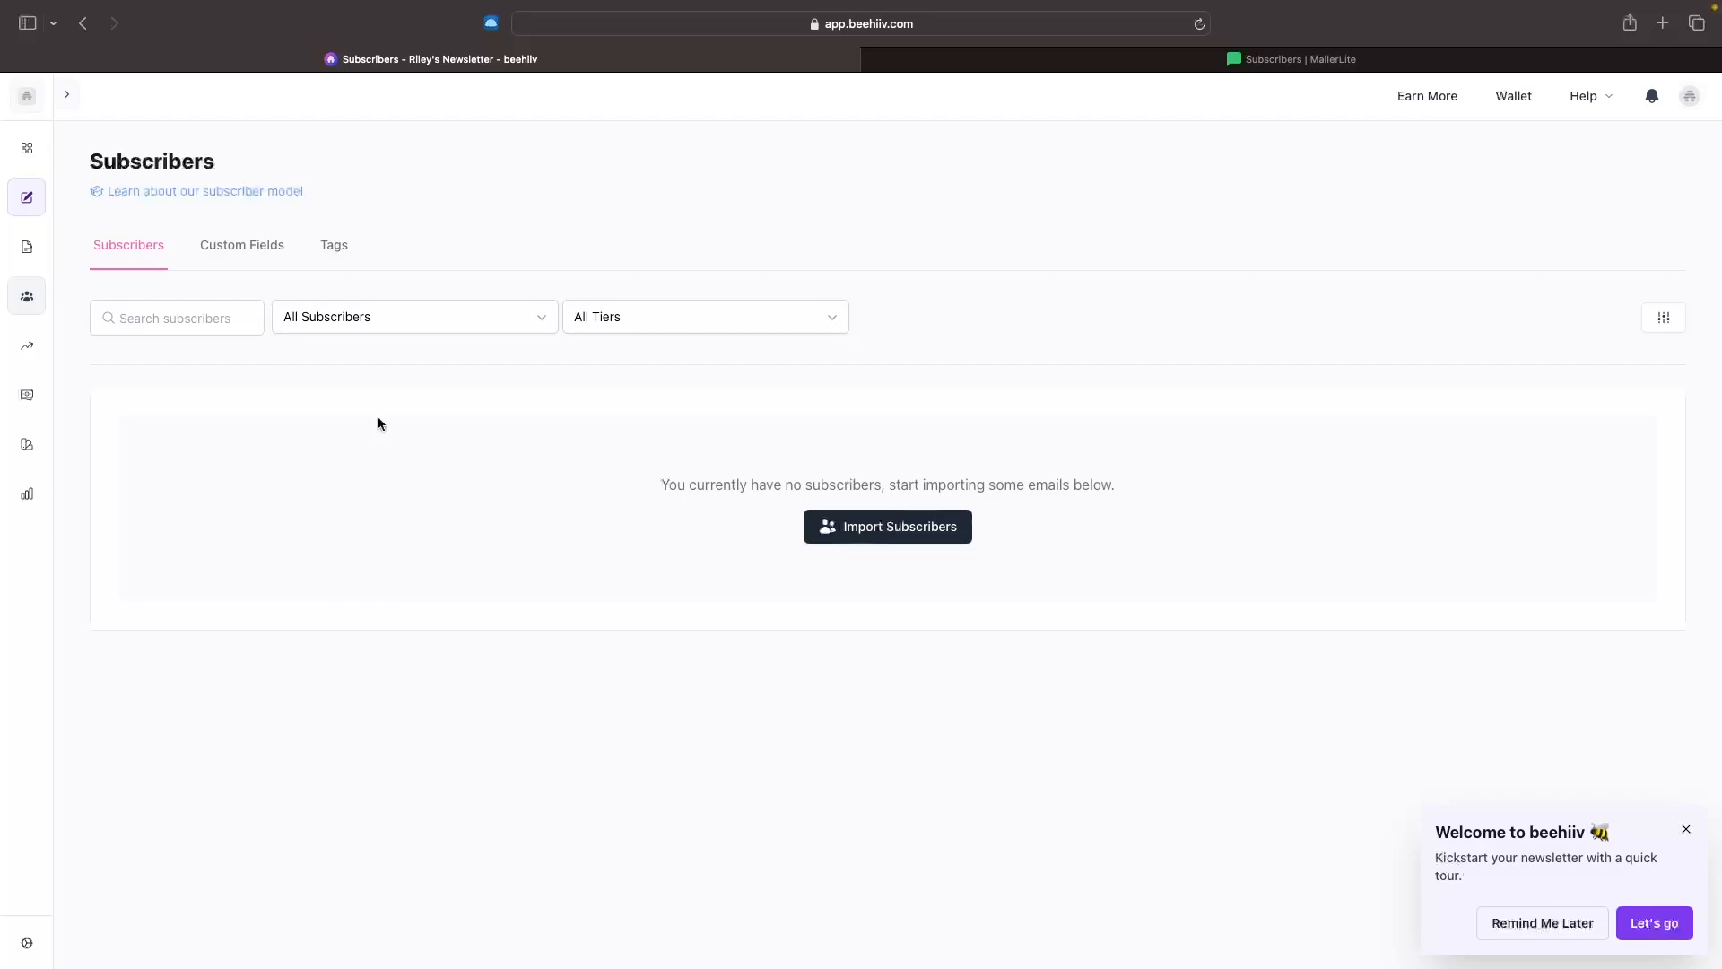
- Look at the draft creation options on the Posts page and start writing a new blank post
{"action": "left_click", "coordinate": [22, 250]}
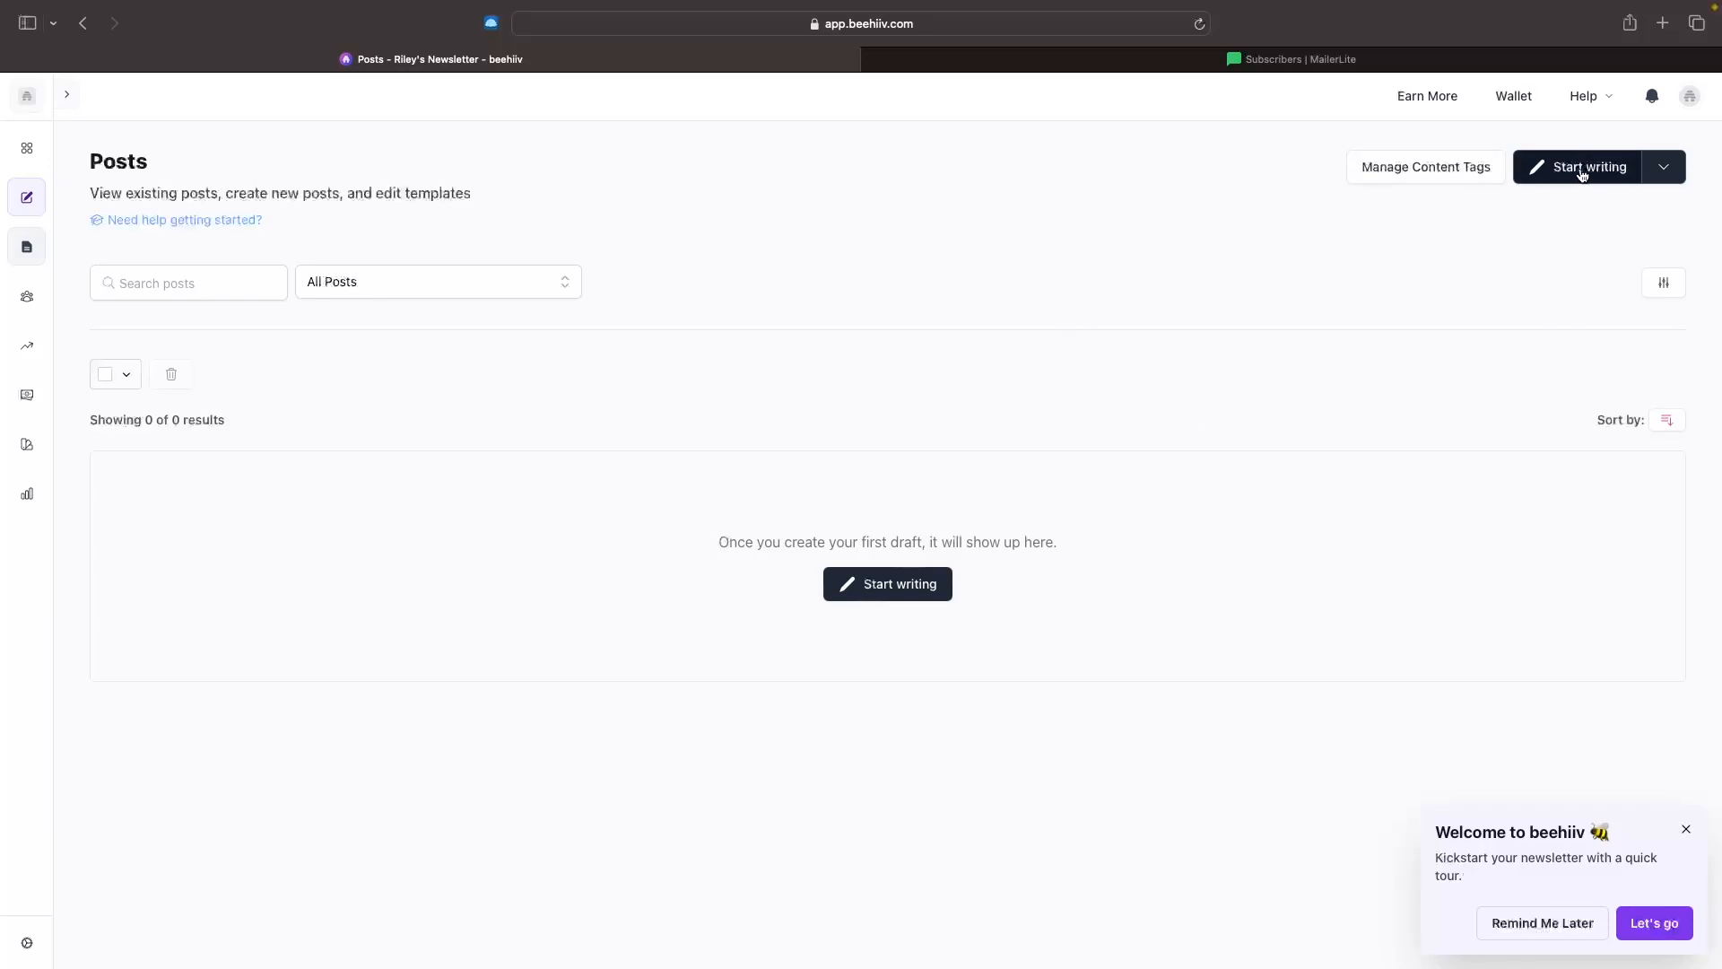
{"action": "left_click", "coordinate": [1665, 168]}
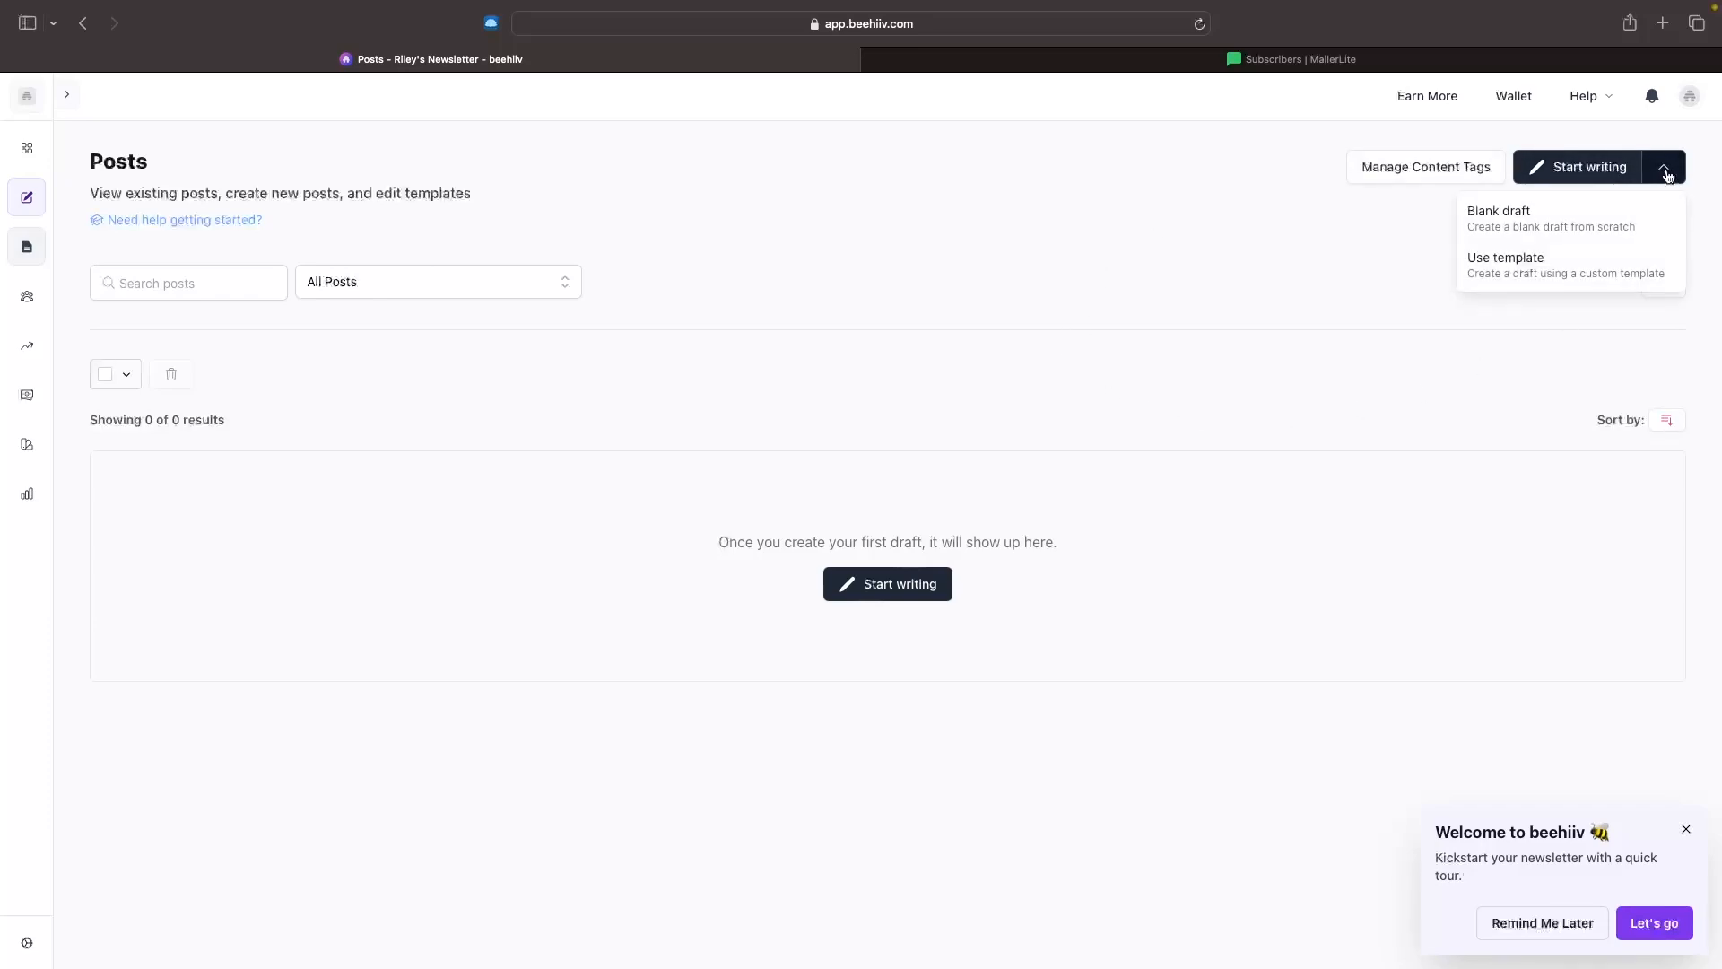
{"action": "left_click", "coordinate": [1481, 269]}
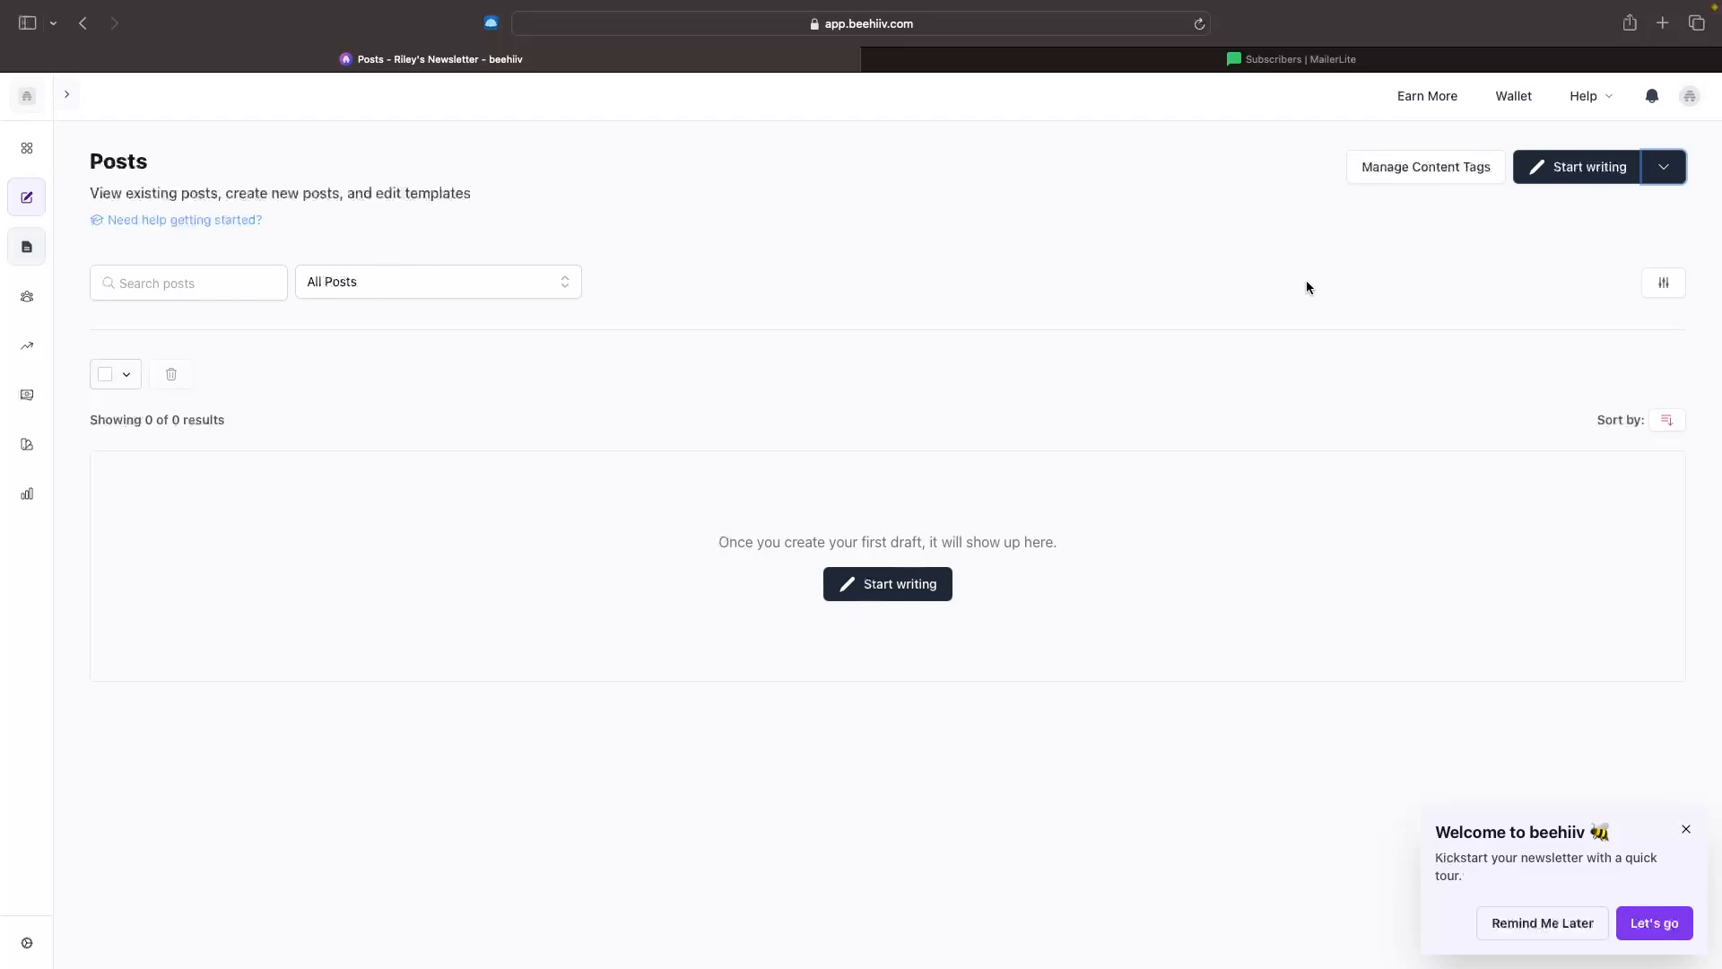
{"action": "left_click", "coordinate": [1664, 167]}
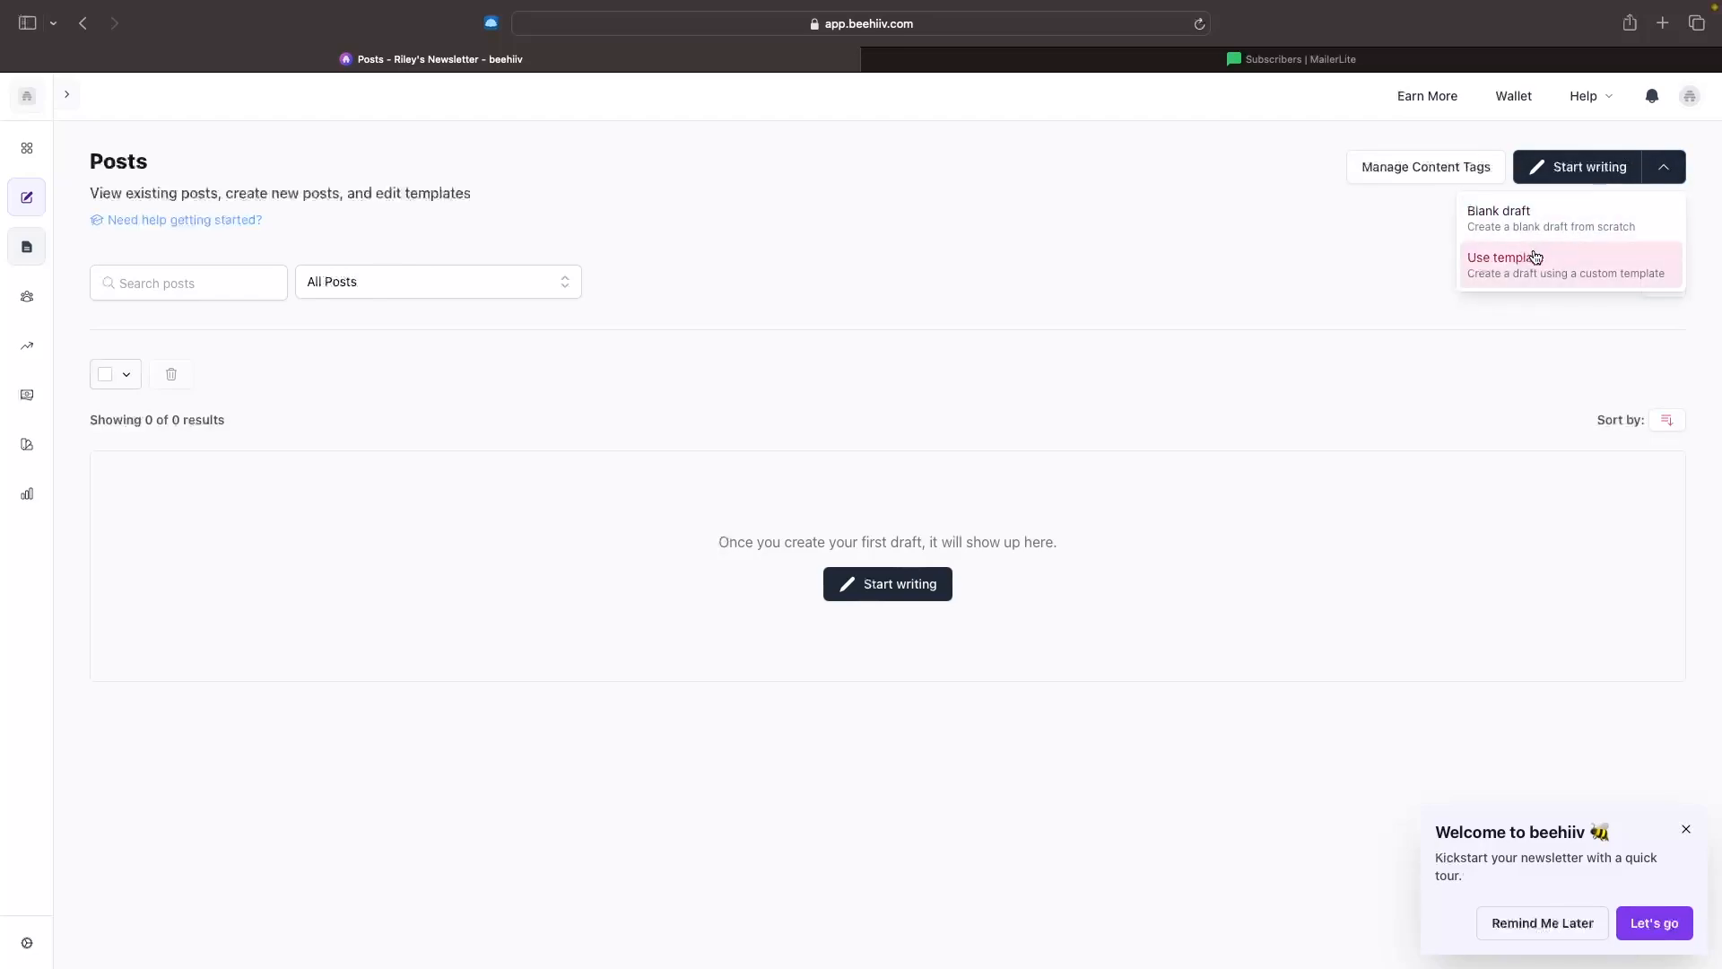
{"action": "left_click", "coordinate": [1388, 221]}
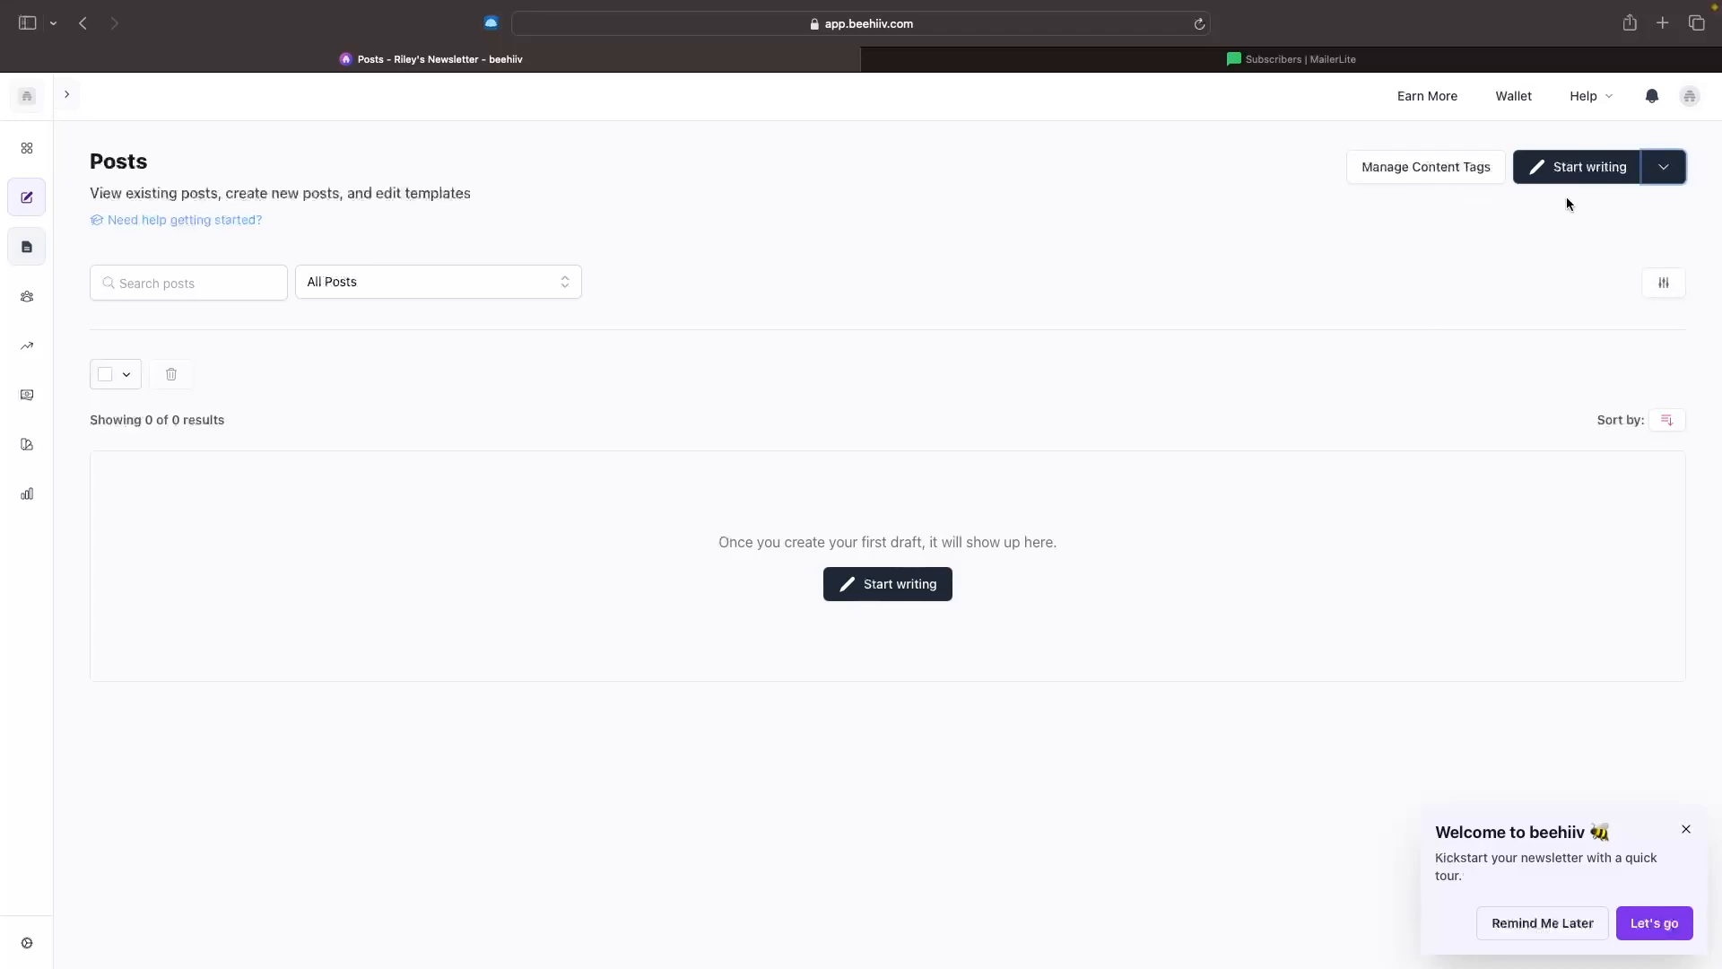
{"action": "left_click", "coordinate": [1596, 169]}
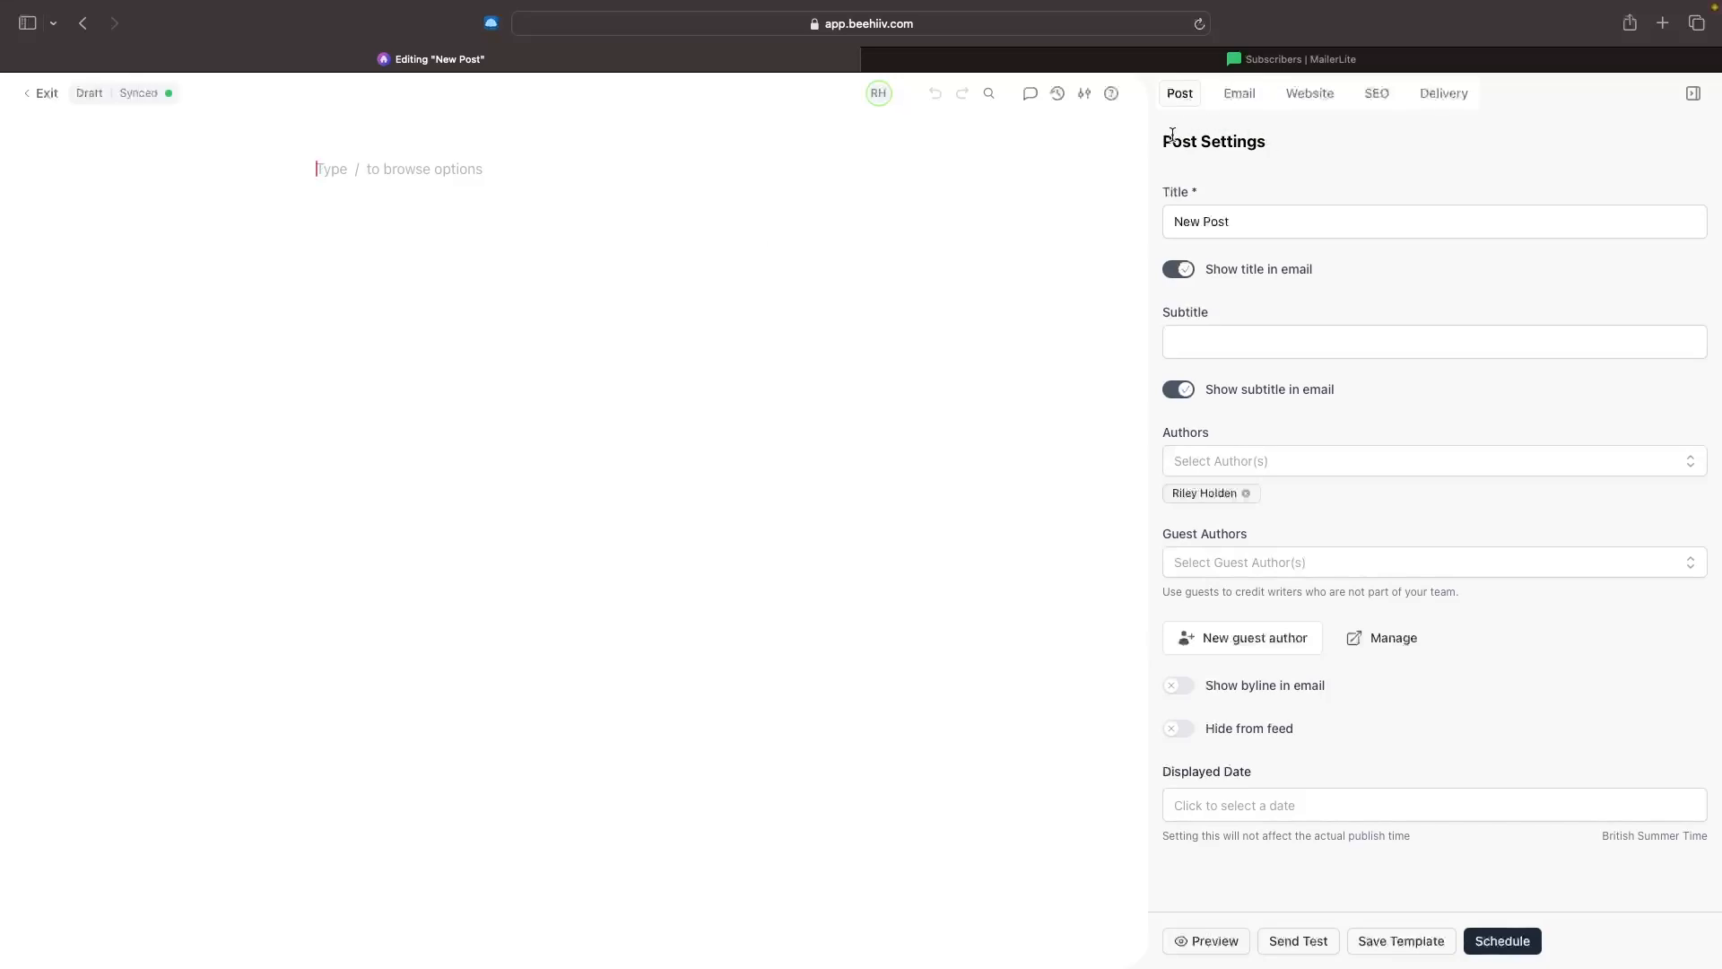
- Set the new post's title to "Template" in the post settings
{"action": "left_click_drag", "start_coordinate": [1163, 137], "coordinate": [1273, 141]}
{"action": "left_click", "coordinate": [1278, 142]}
{"action": "left_click_drag", "start_coordinate": [1236, 222], "coordinate": [1142, 221]}
{"action": "type", "text": "Template"}
{"action": "left_click", "coordinate": [1245, 192]}
{"action": "left_click", "coordinate": [436, 174]}
{"action": "type", "text": "rgjjkrng"}
{"action": "key", "text": "Return"}
{"action": "type", "text": "gljerngjke"}
{"action": "key", "text": "Return"}
{"action": "type", "text": "rgljergkrjgk"}
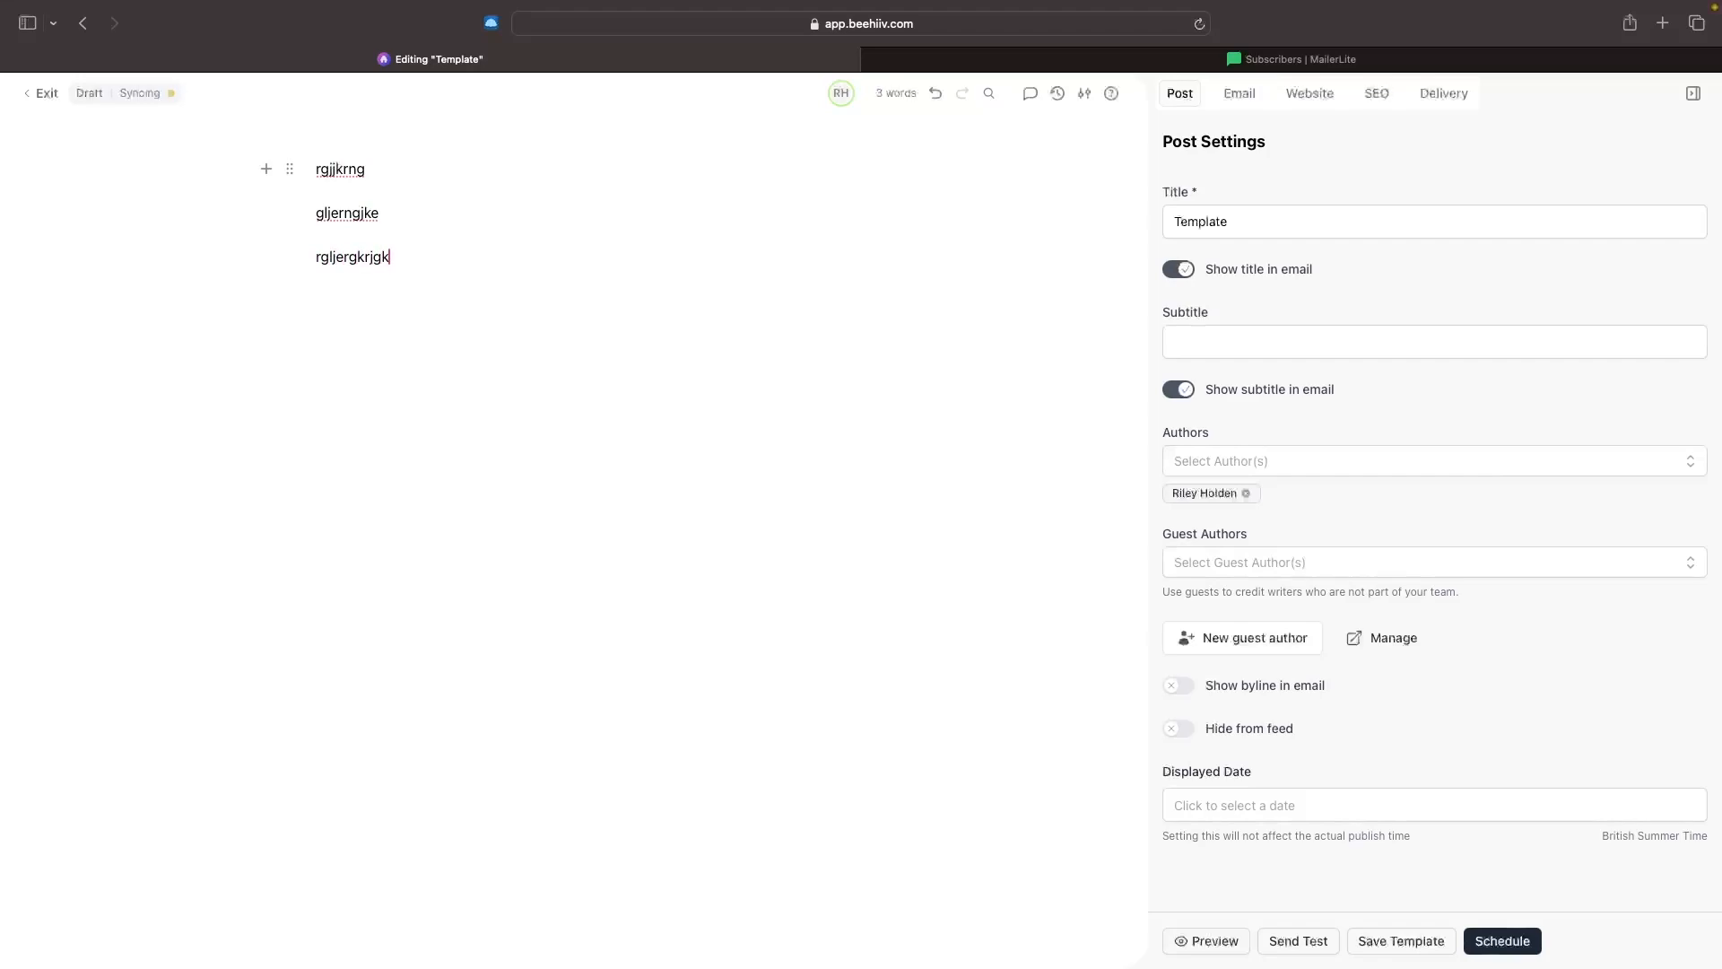
{"action": "key", "text": "Return"}
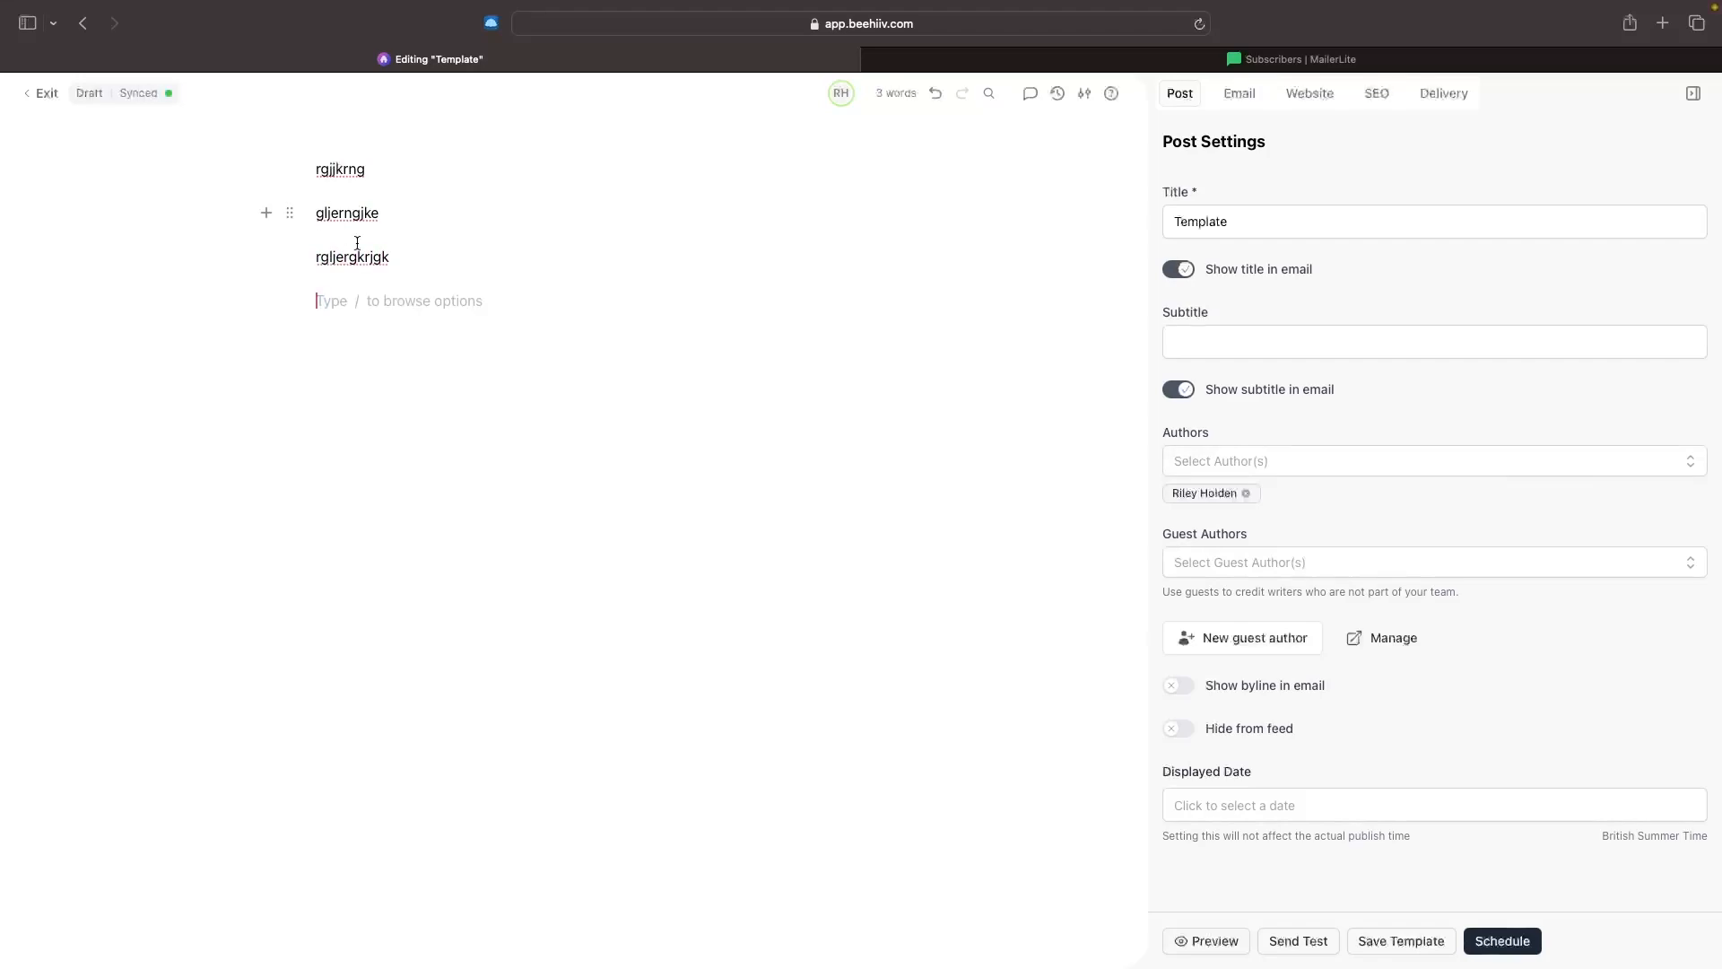
{"action": "left_click_drag", "start_coordinate": [362, 293], "coordinate": [301, 172]}
{"action": "key", "text": "BackSpace"}
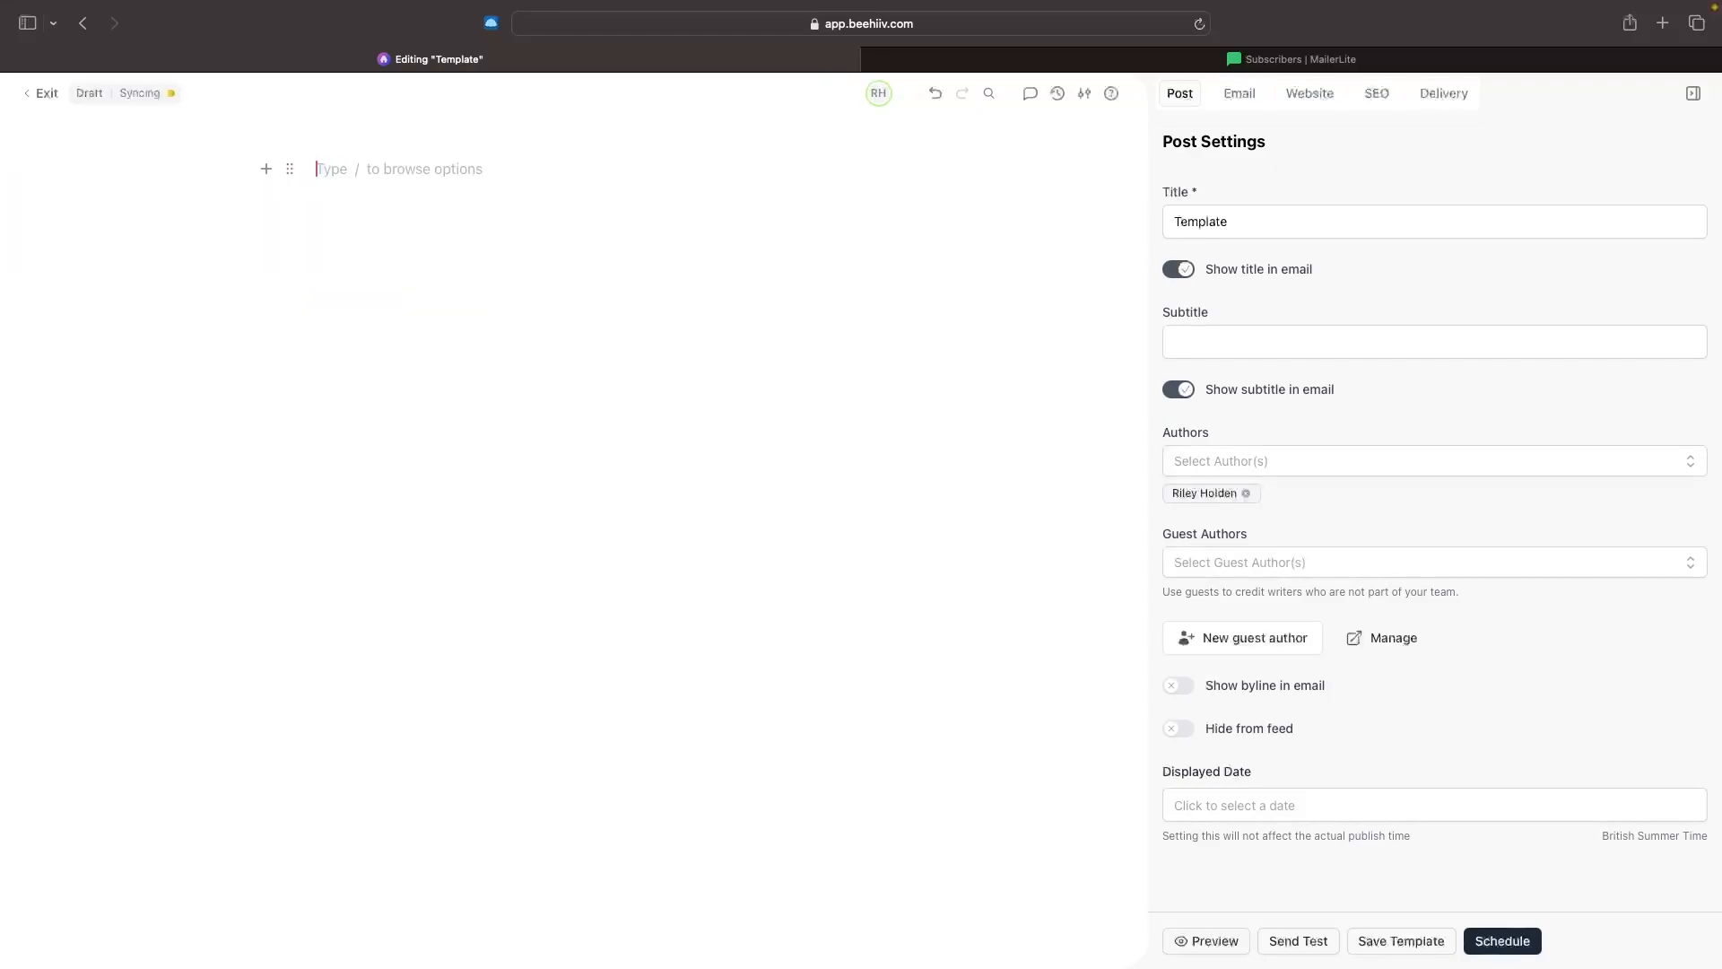
- Insert an image block at the start of the post and upload "Untitled design (1).png" from the Effects folder
{"action": "type", "text": "/"}
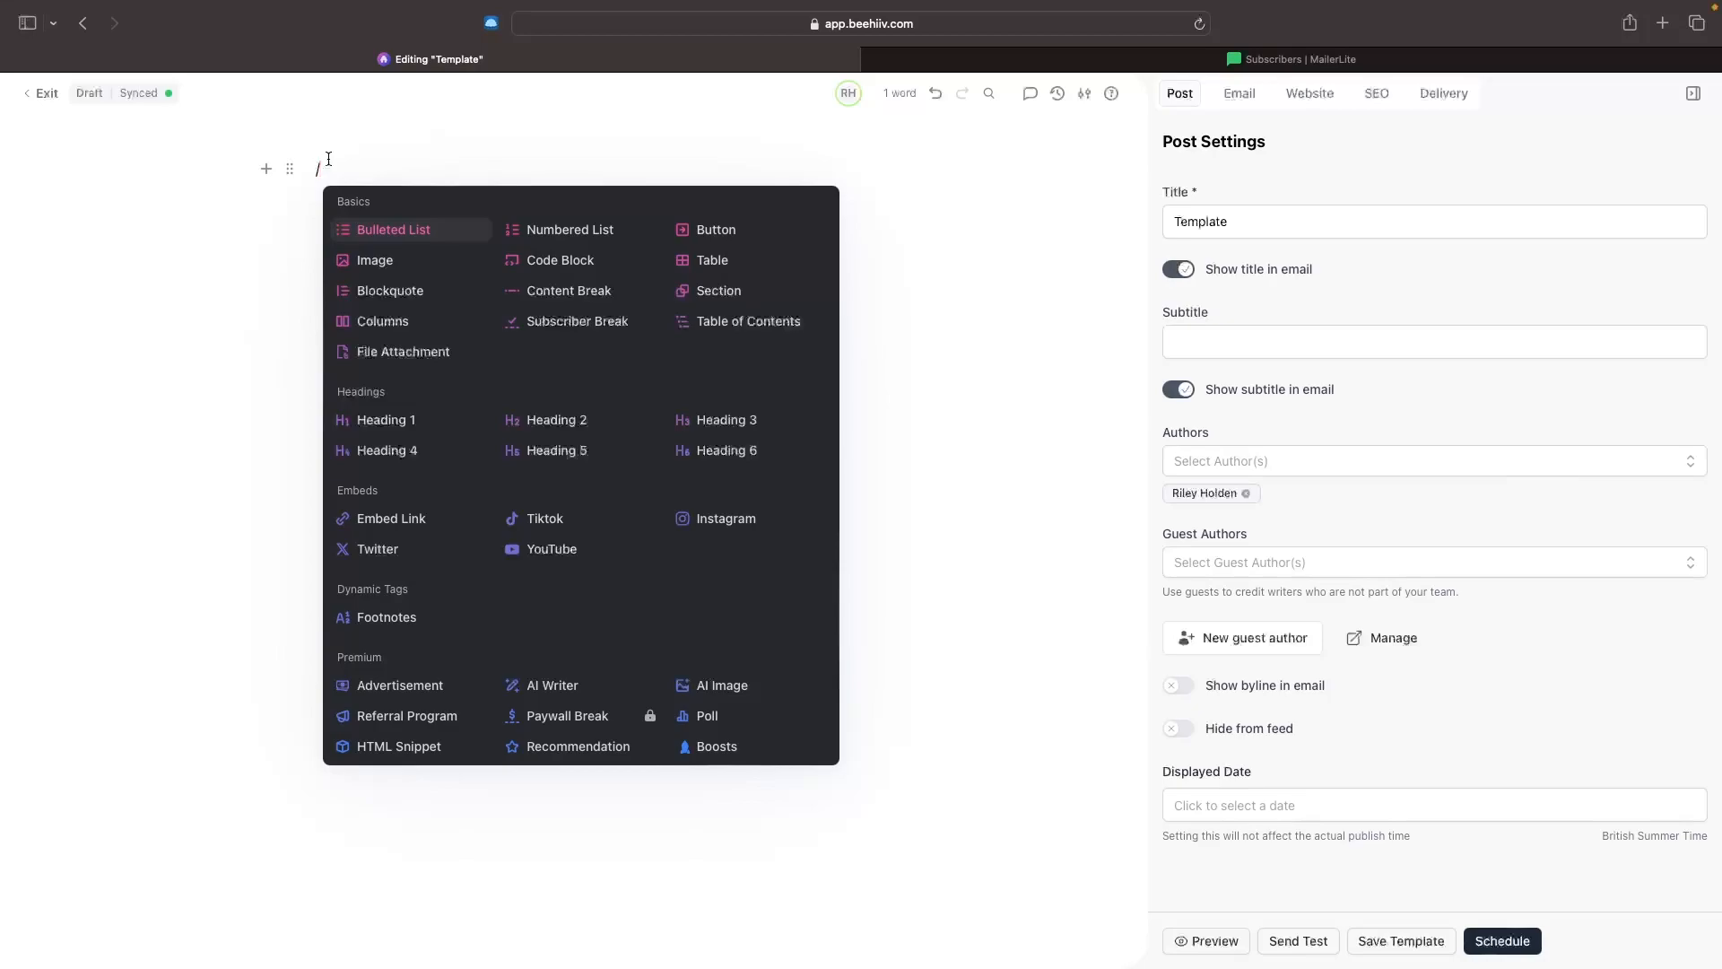
{"action": "left_click", "coordinate": [377, 268]}
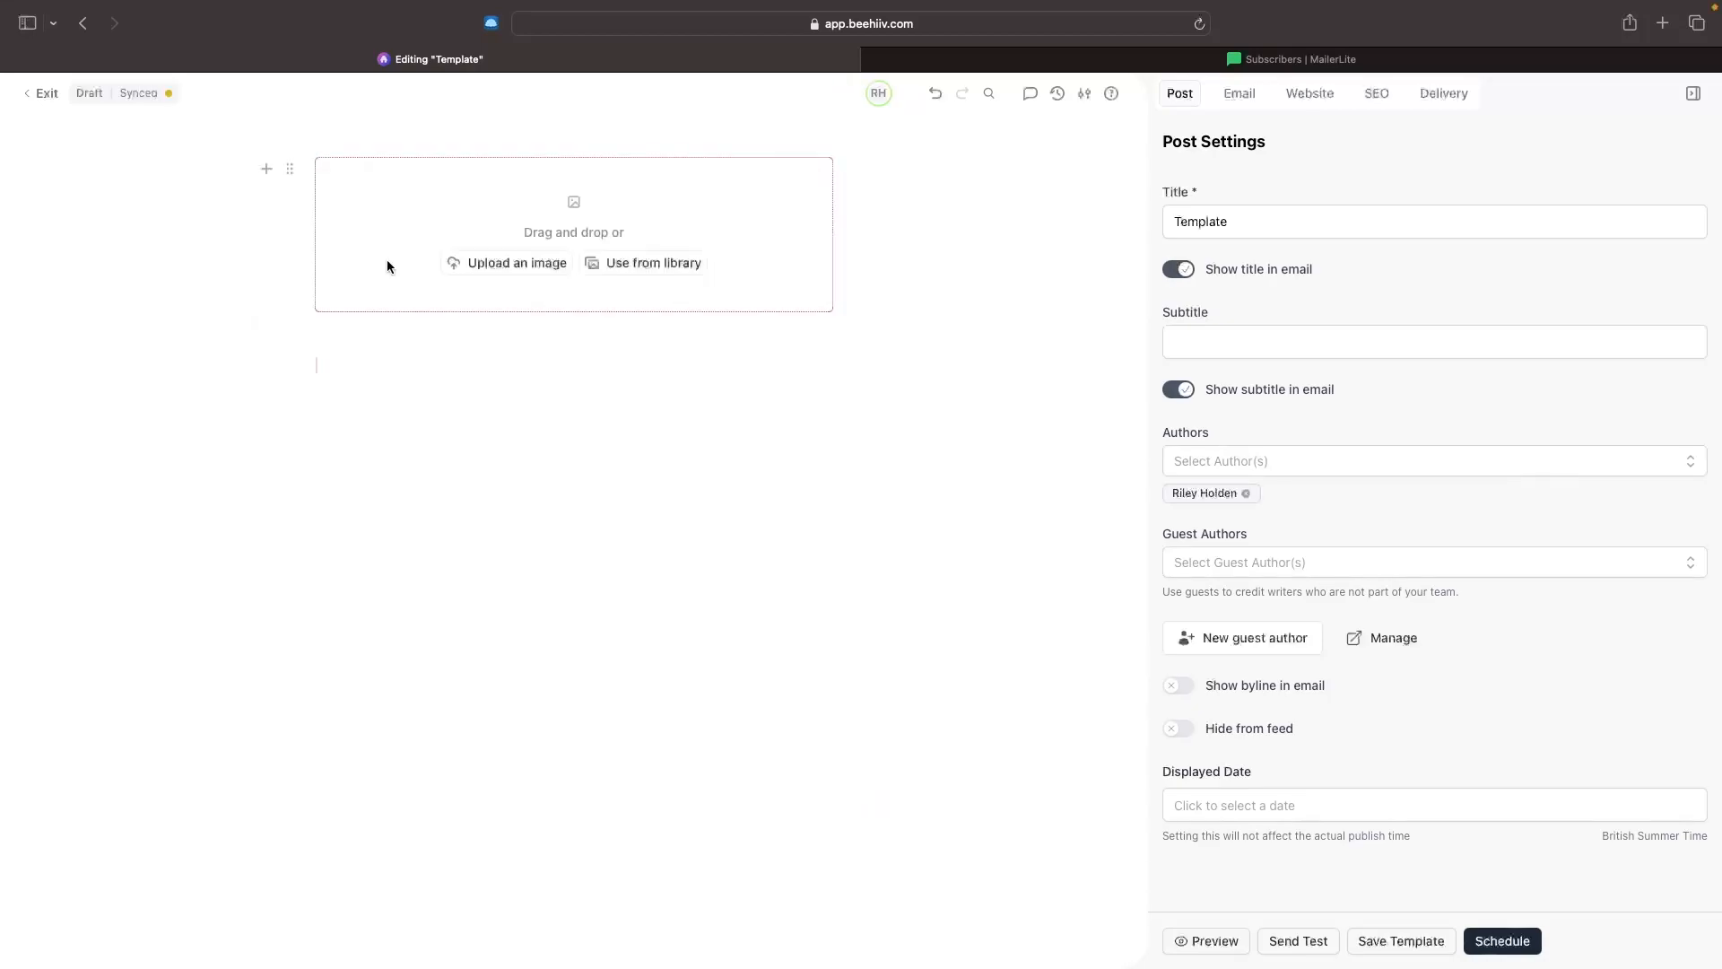
{"action": "left_click", "coordinate": [498, 266]}
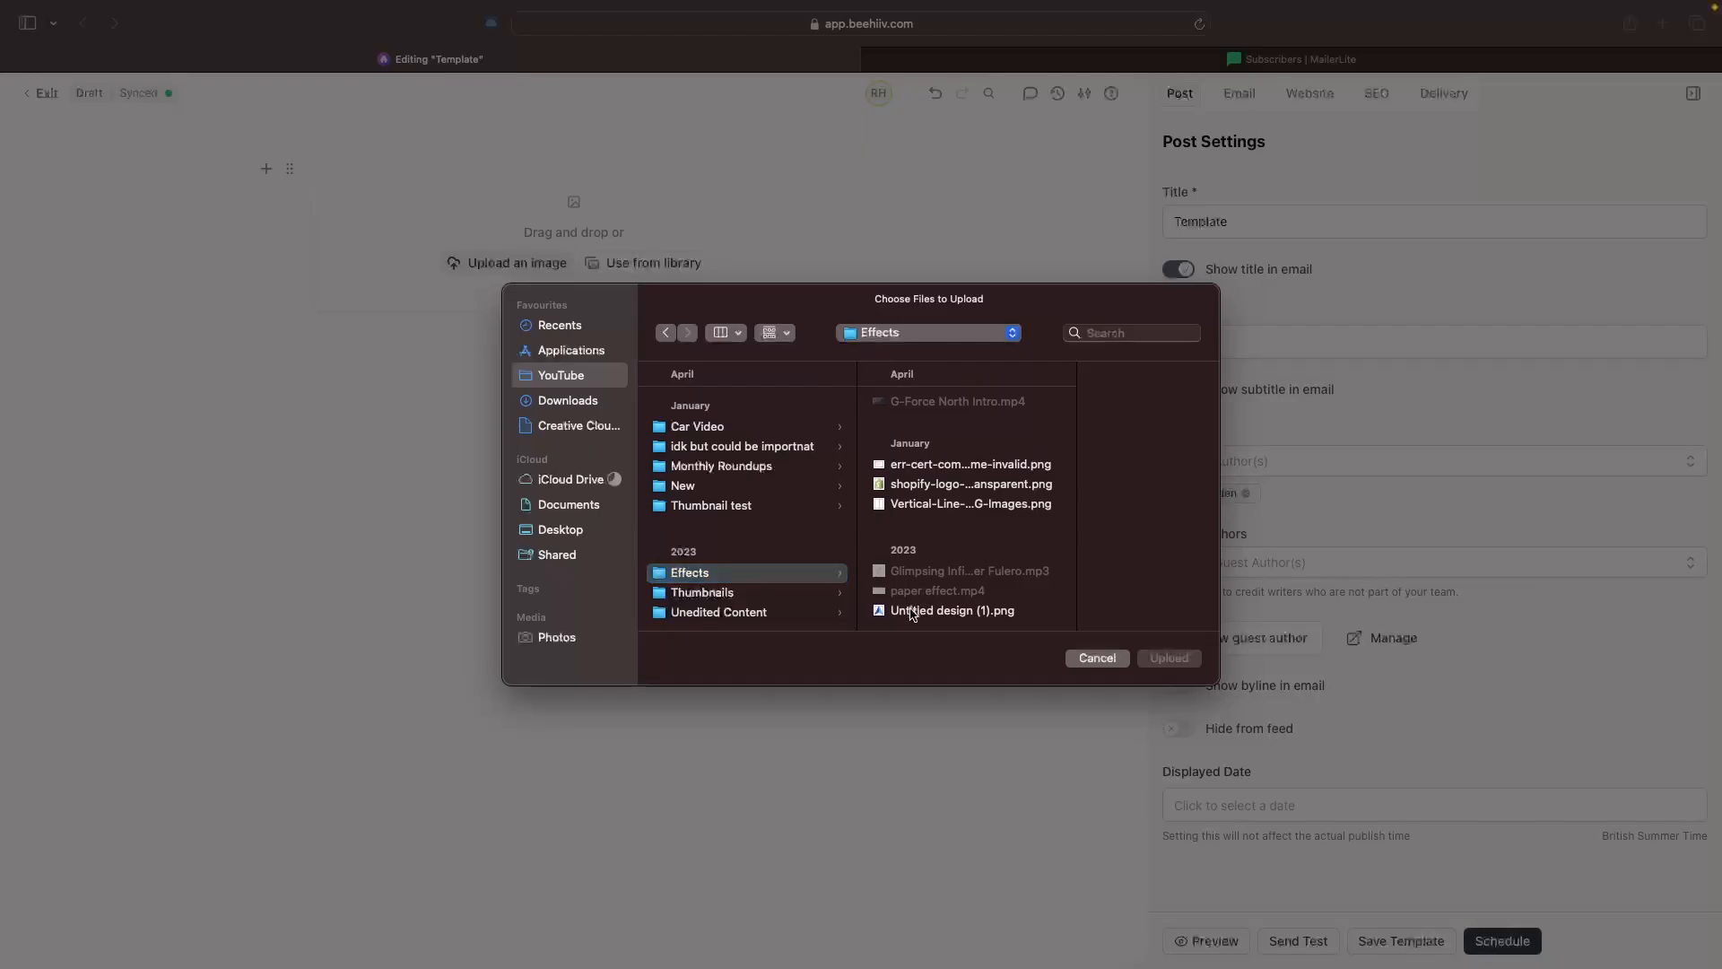
{"action": "double_click", "coordinate": [909, 610]}
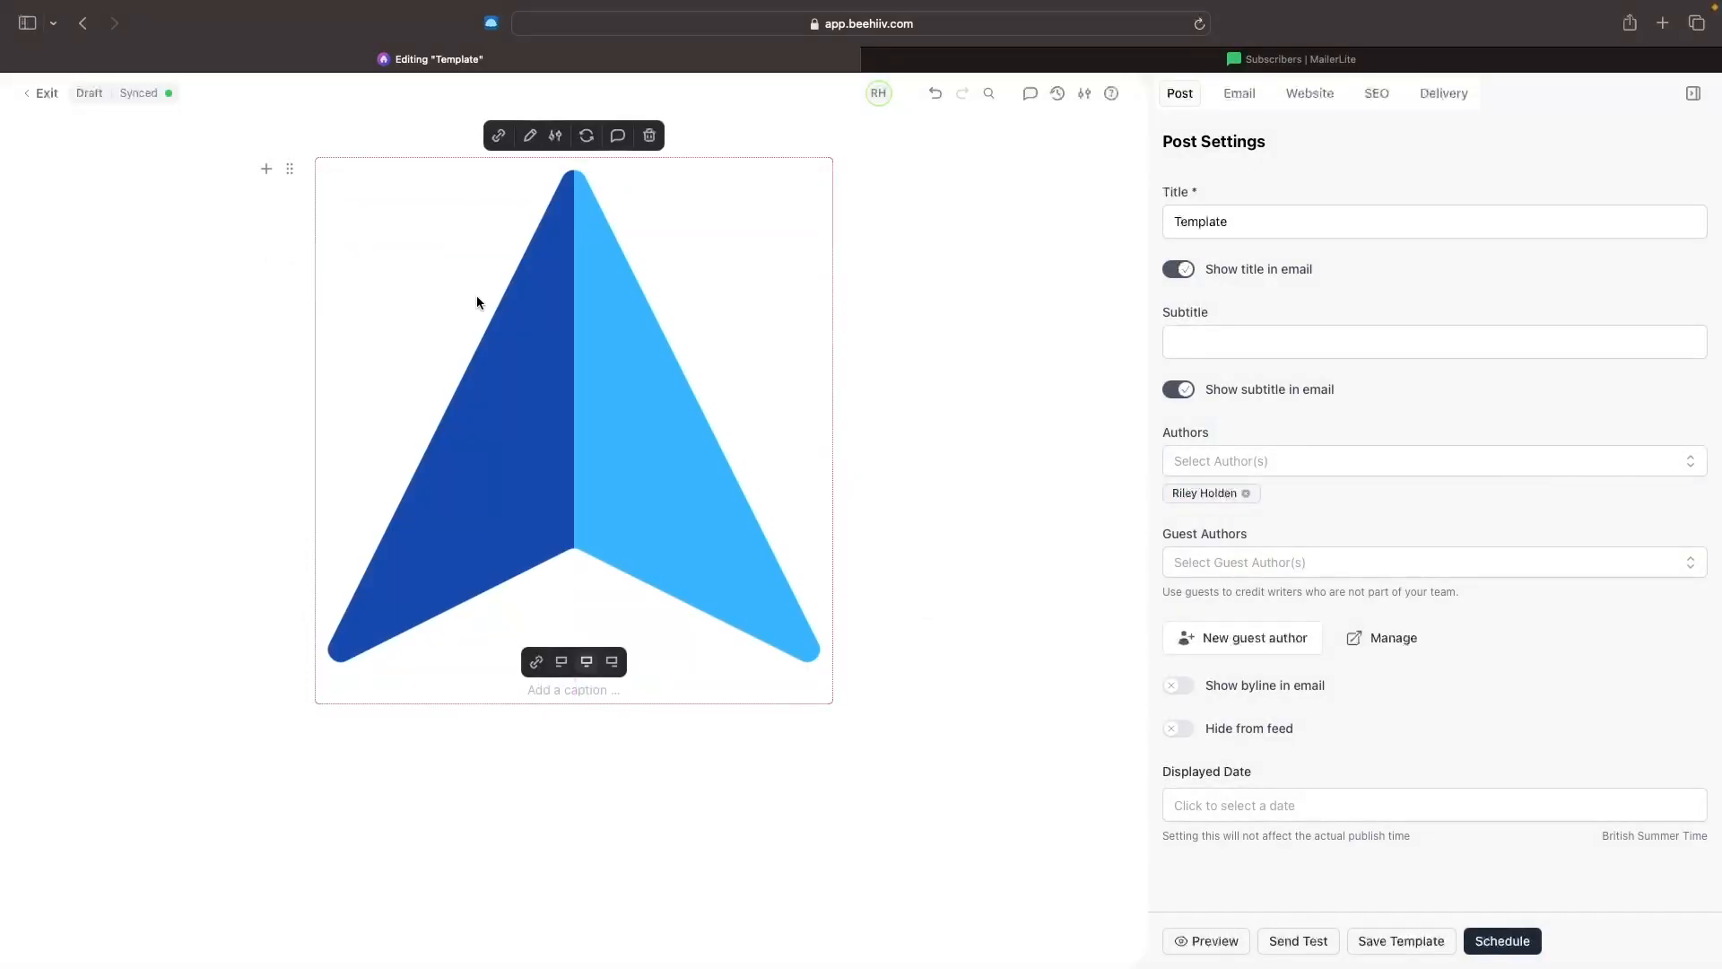
- Reduce the logo image's width to 20
{"action": "left_click", "coordinate": [556, 136]}
{"action": "left_click_drag", "start_coordinate": [728, 204], "coordinate": [639, 199]}
{"action": "left_click_drag", "start_coordinate": [639, 199], "coordinate": [574, 202]}
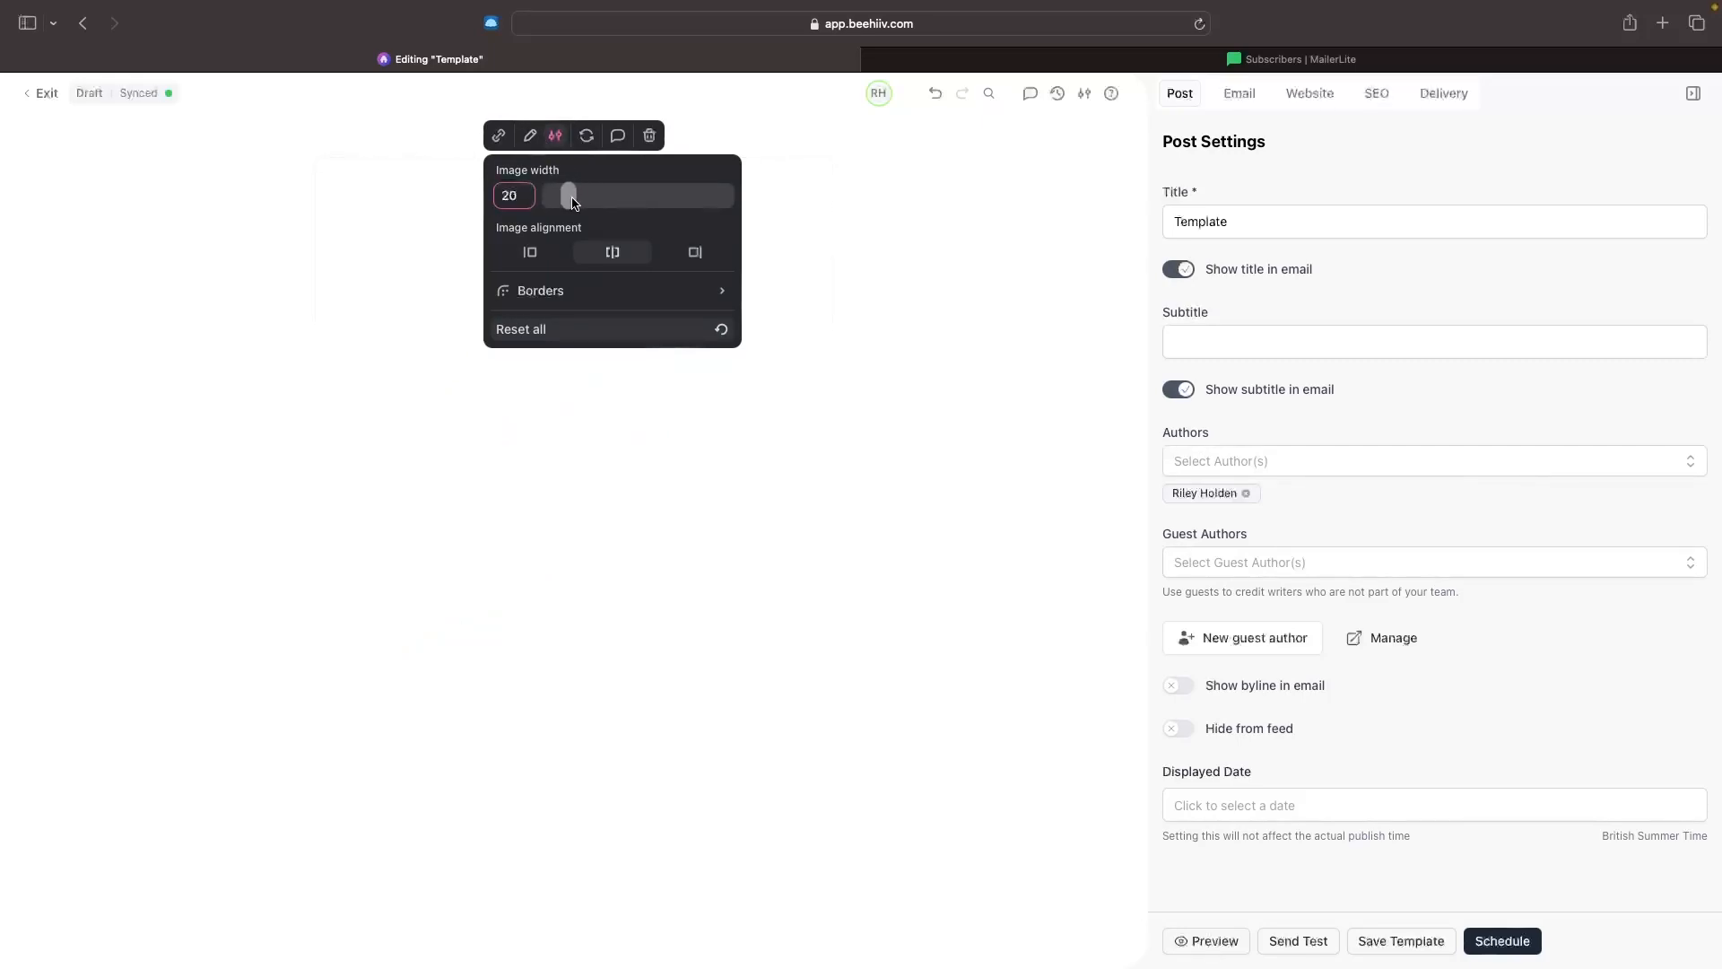
{"action": "left_click", "coordinate": [760, 254]}
{"action": "left_click", "coordinate": [484, 372]}
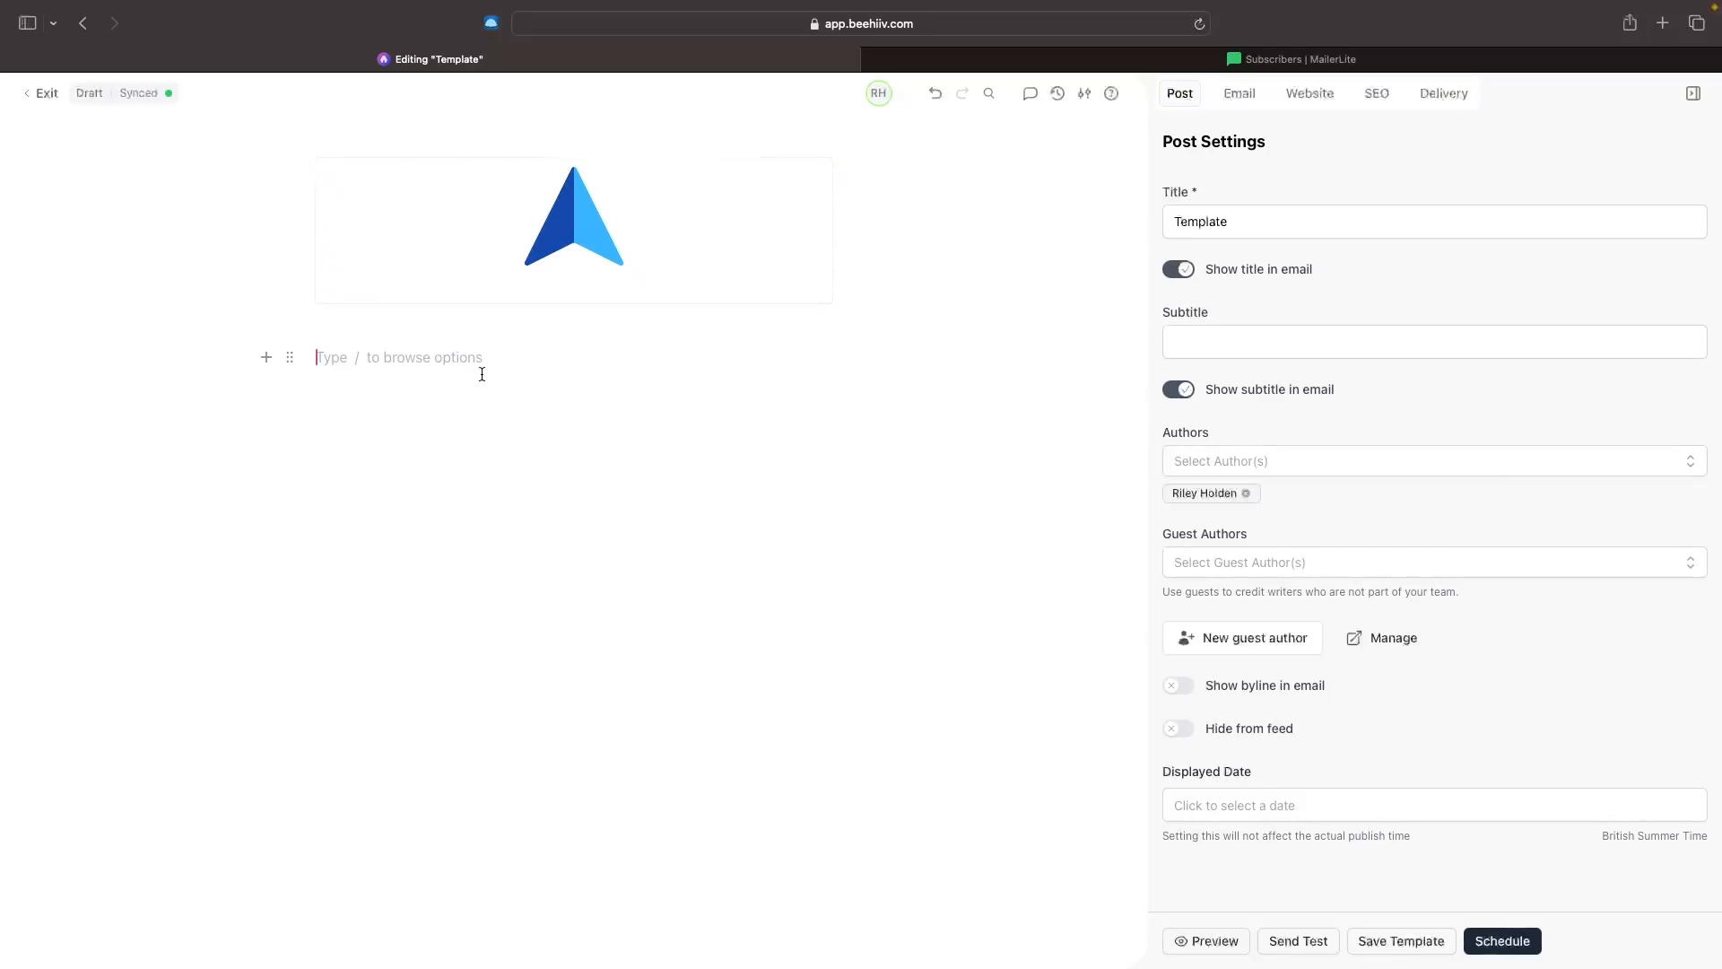
- Caption the logo image "G-Force North"
{"action": "left_click", "coordinate": [571, 293]}
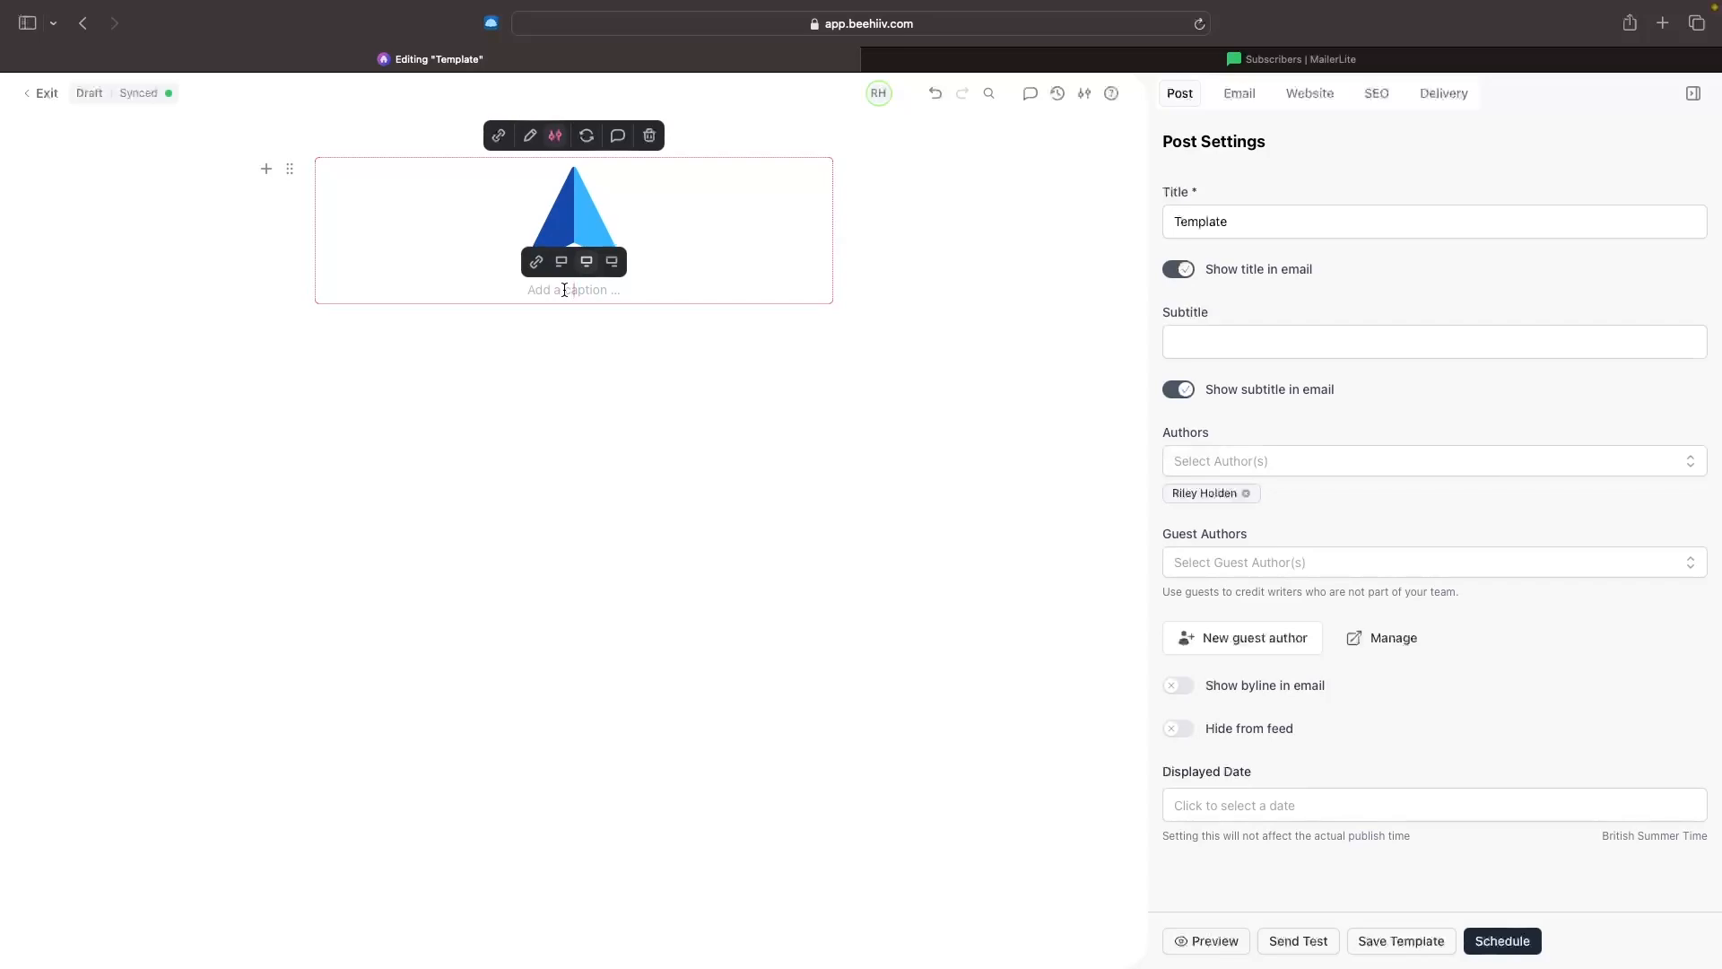
{"action": "type", "text": "G-Force North"}
{"action": "left_click", "coordinate": [565, 346]}
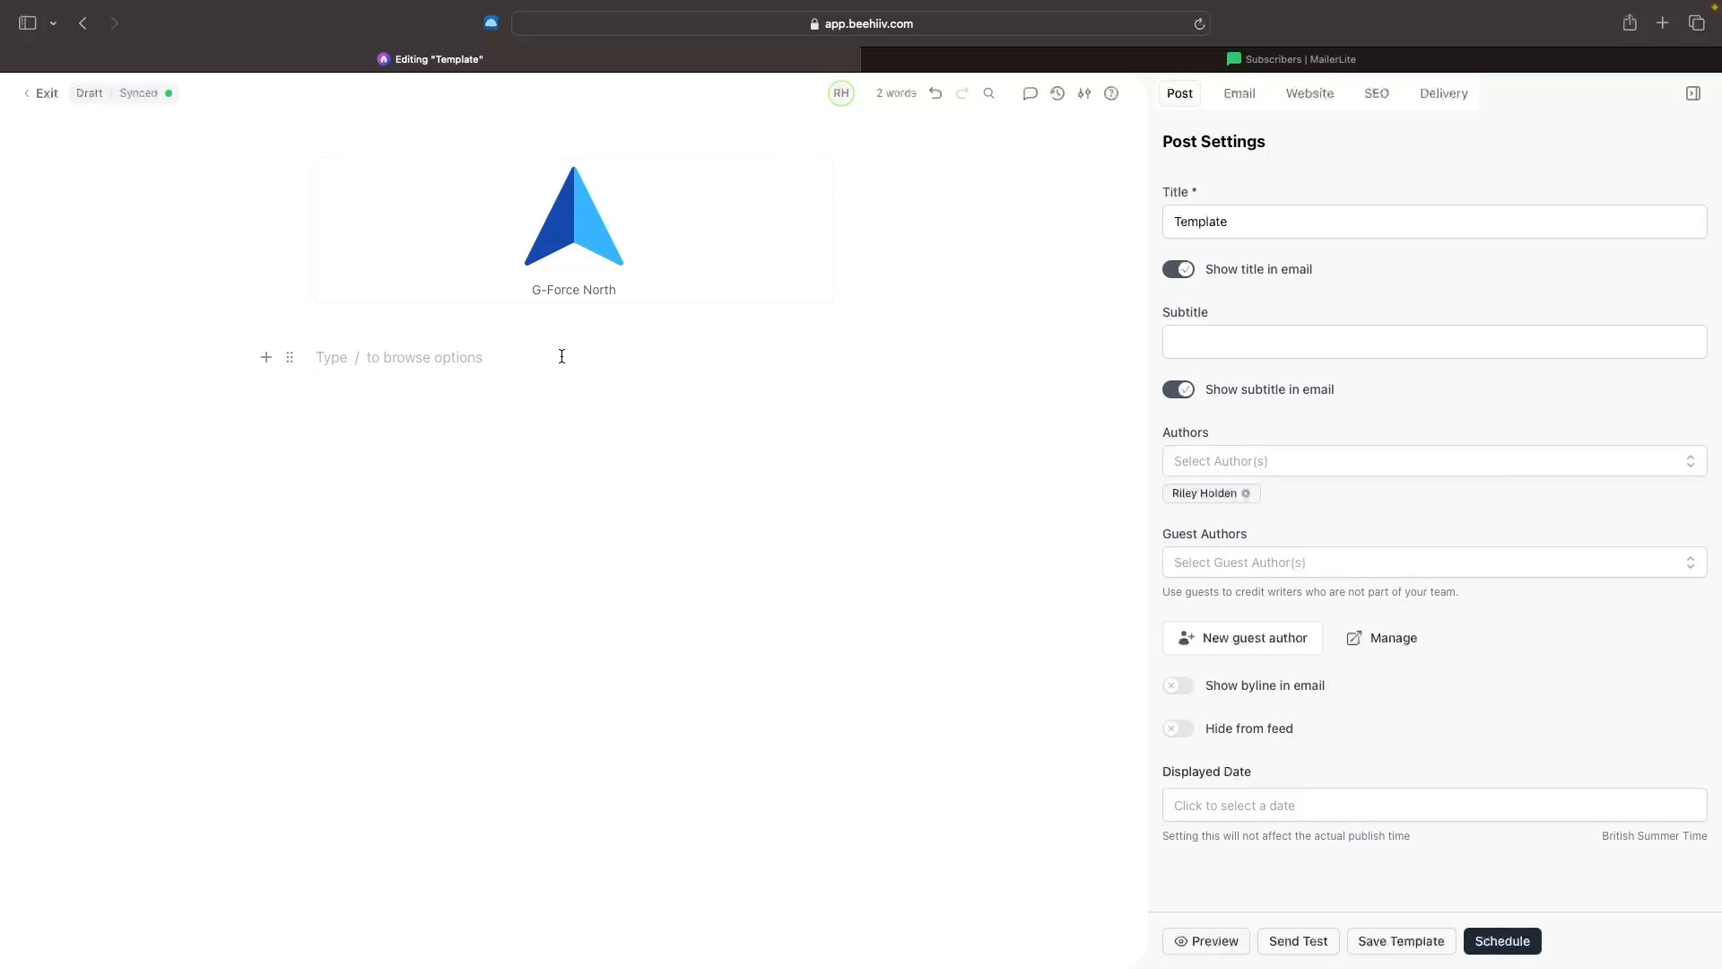
- Write the placeholder lines "Introduction", "Image", "Content", "Image", "link" and "Outro" below the logo, each as its own paragraph
{"action": "type", "text": "In"}
{"action": "key", "text": "BackSpace"}
{"action": "key", "text": "BackSpace"}
{"action": "type", "text": "Introduction"}
{"action": "key", "text": "Return"}
{"action": "type", "text": "Image"}
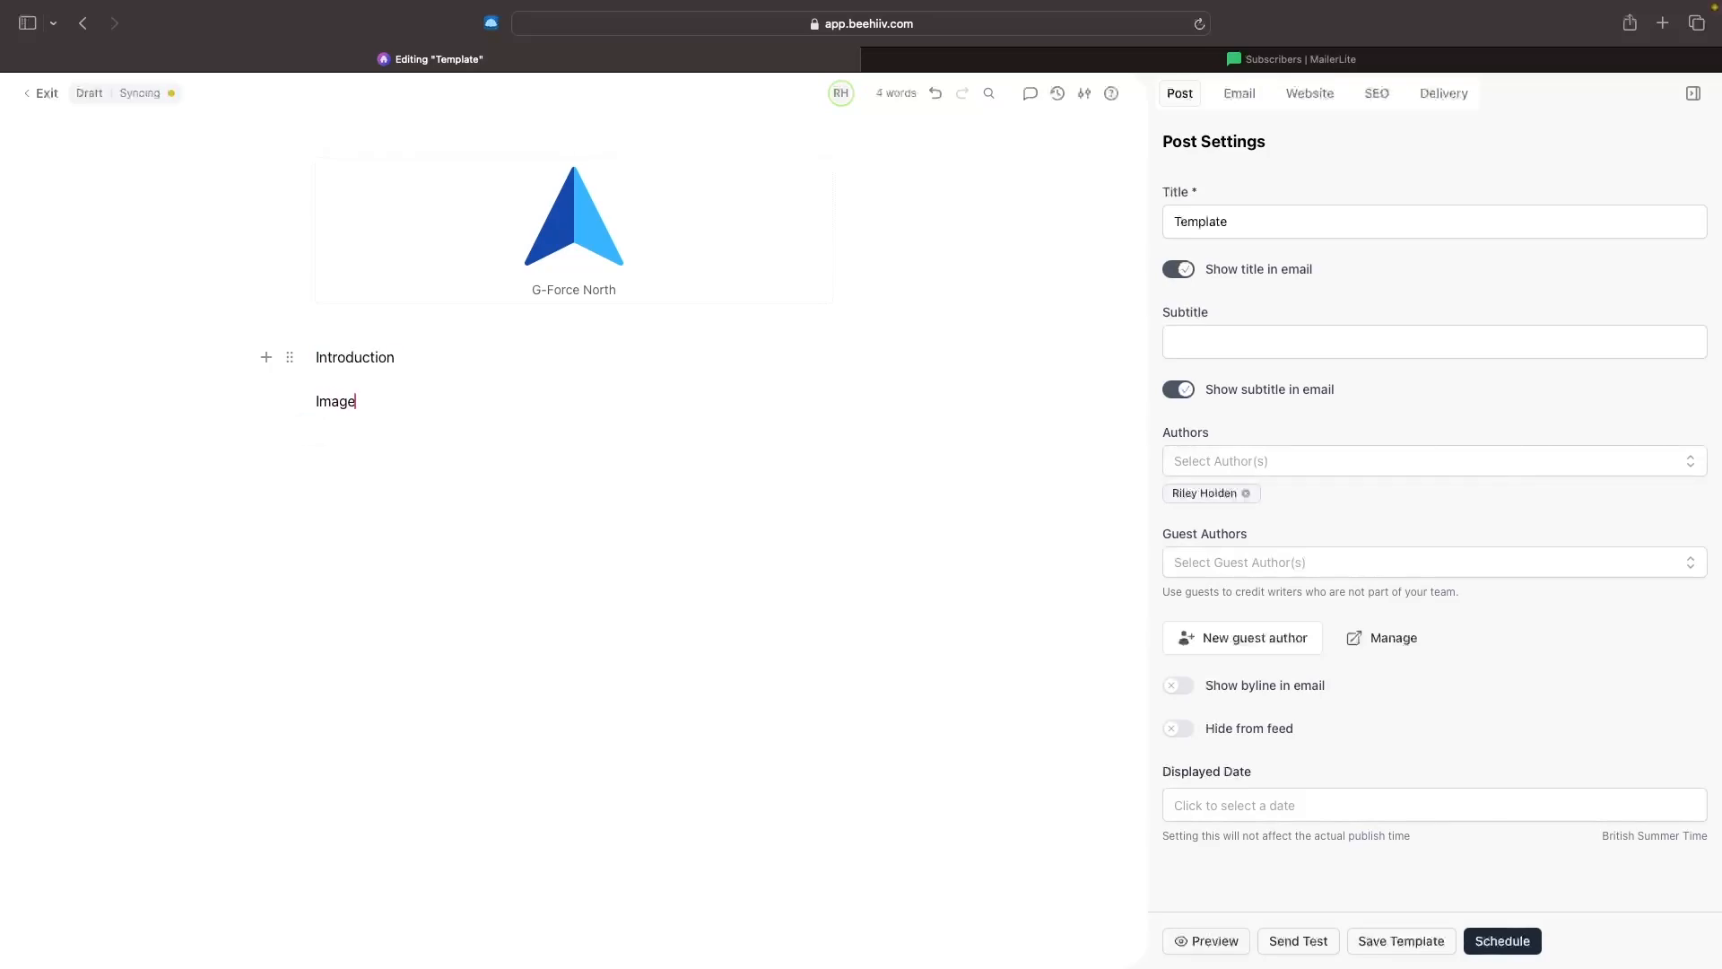
{"action": "key", "text": "Return"}
{"action": "key", "text": "Return"}
{"action": "key", "text": "BackSpace"}
{"action": "type", "text": "Content"}
{"action": "key", "text": "Return"}
{"action": "type", "text": "Image"}
{"action": "key", "text": "Return"}
{"action": "type", "text": "link"}
{"action": "key", "text": "Return"}
{"action": "type", "text": "Outro"}
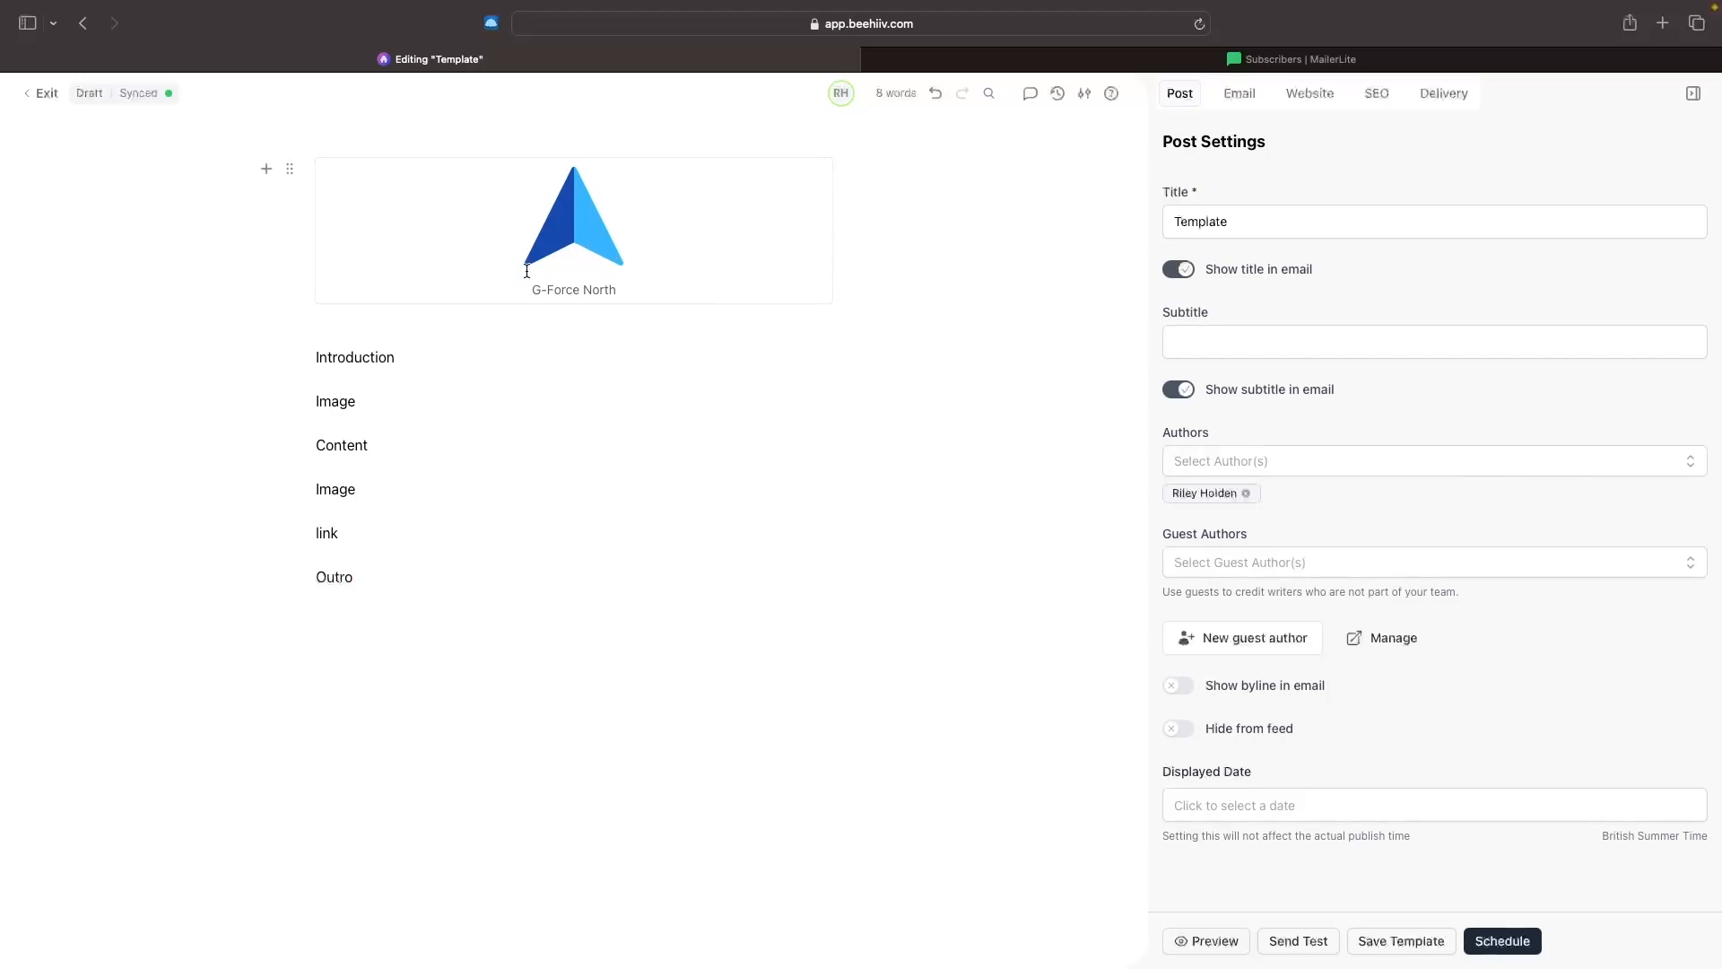
- Save the post as a new template named "Template" and continue writing
{"action": "left_click", "coordinate": [1386, 943]}
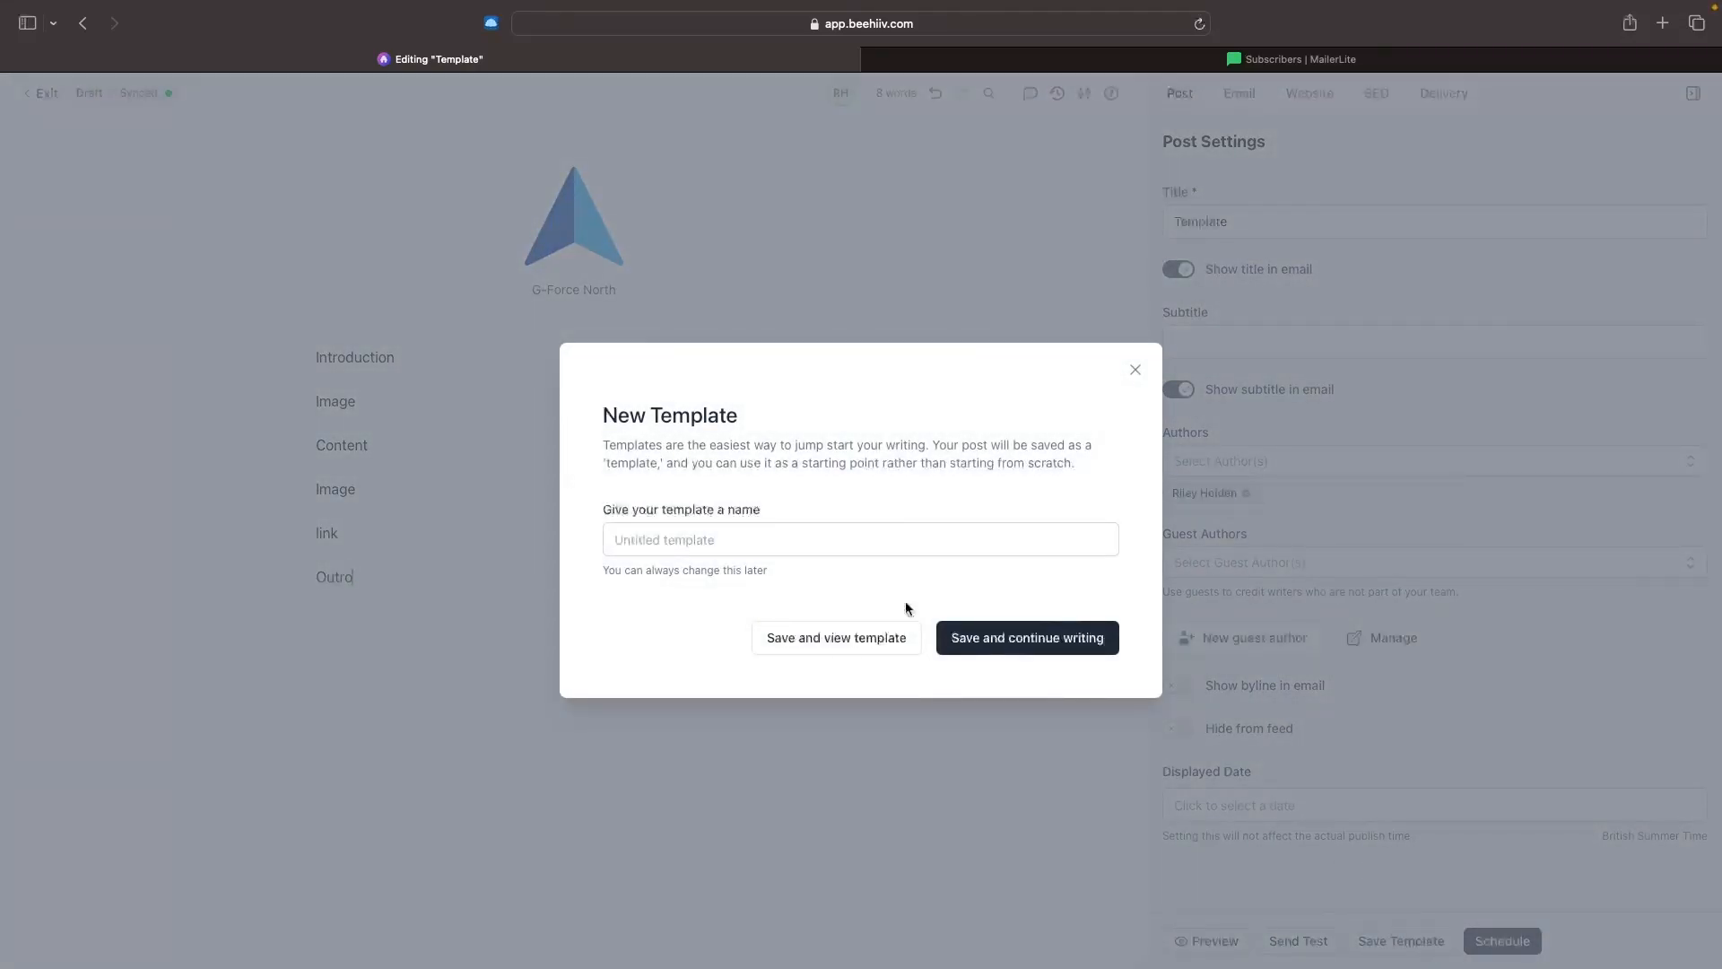
{"action": "left_click", "coordinate": [752, 544]}
{"action": "type", "text": "Template"}
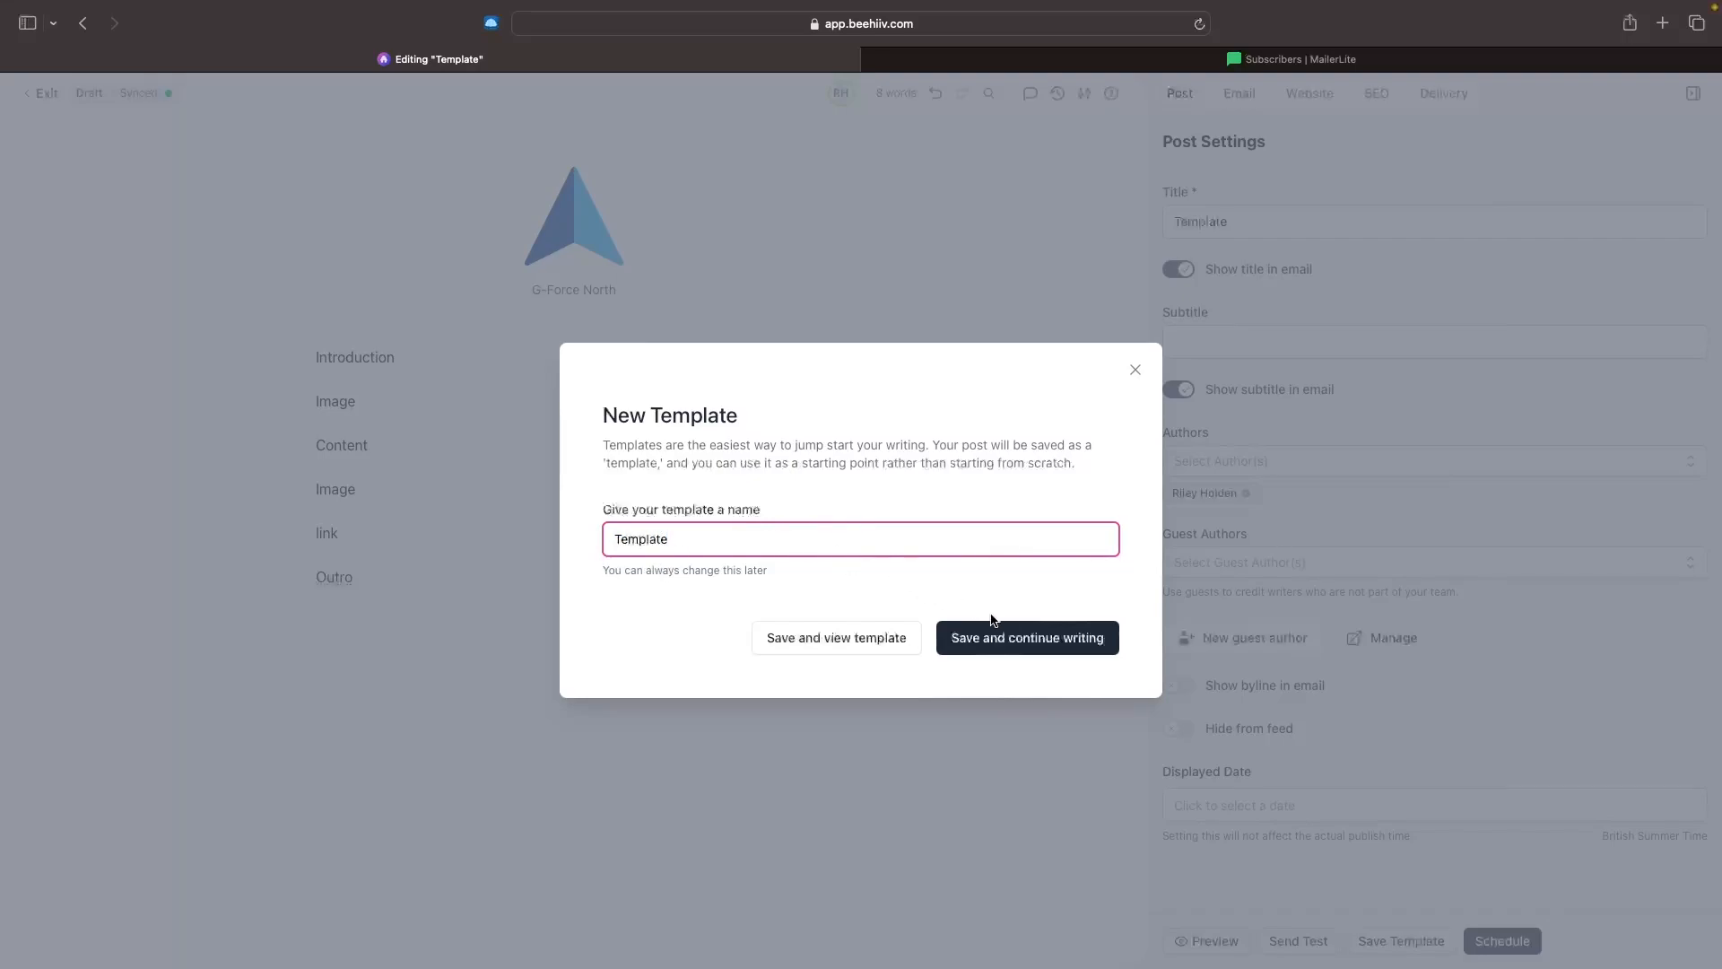
{"action": "left_click", "coordinate": [1000, 649]}
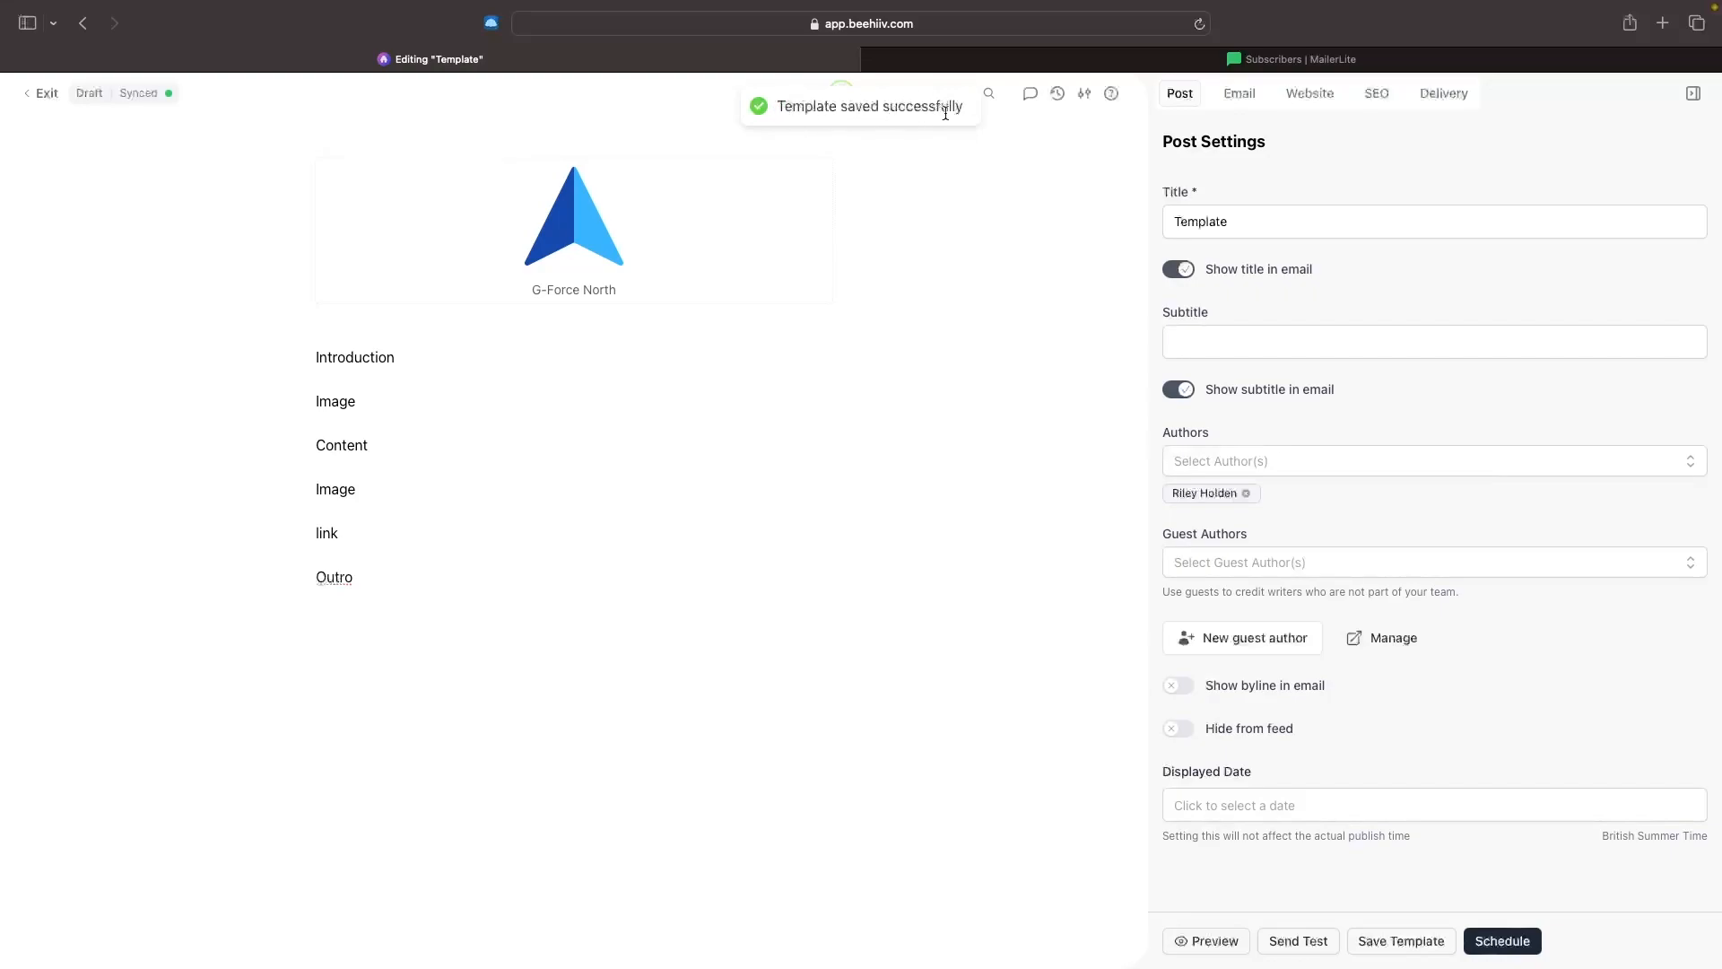
- Exit the editor to the Posts page and create a new draft from the saved template "Template"
{"action": "left_click", "coordinate": [47, 93]}
{"action": "left_click", "coordinate": [98, 169]}
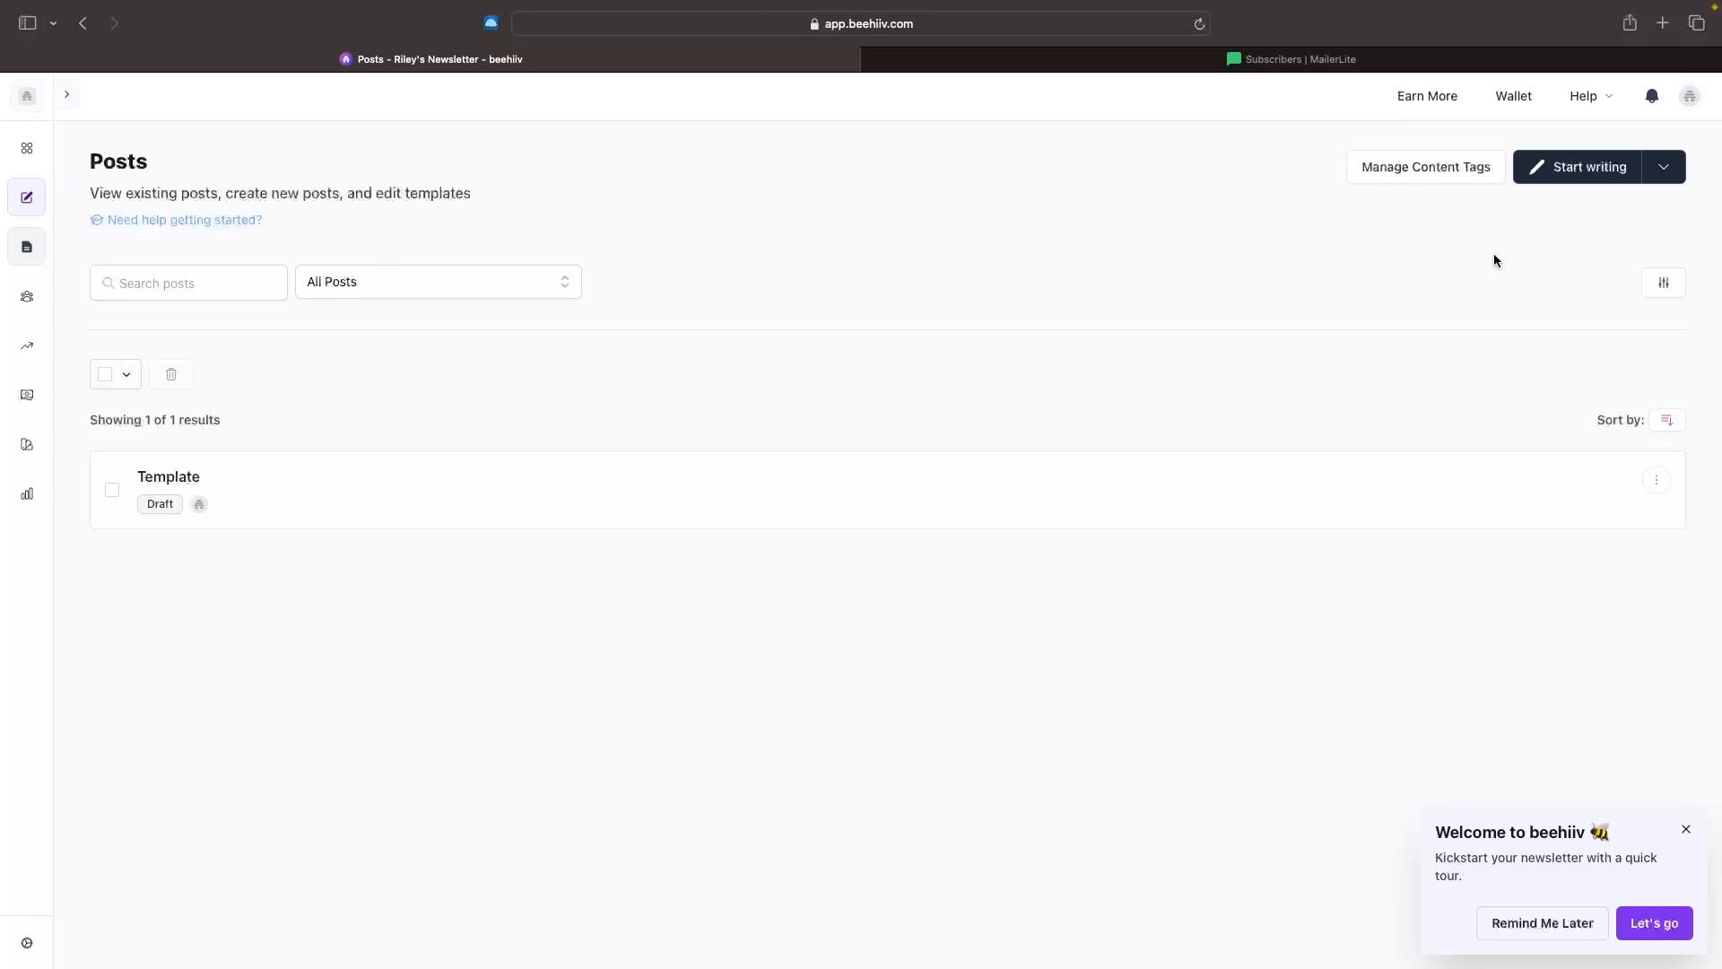
{"action": "left_click", "coordinate": [1664, 176]}
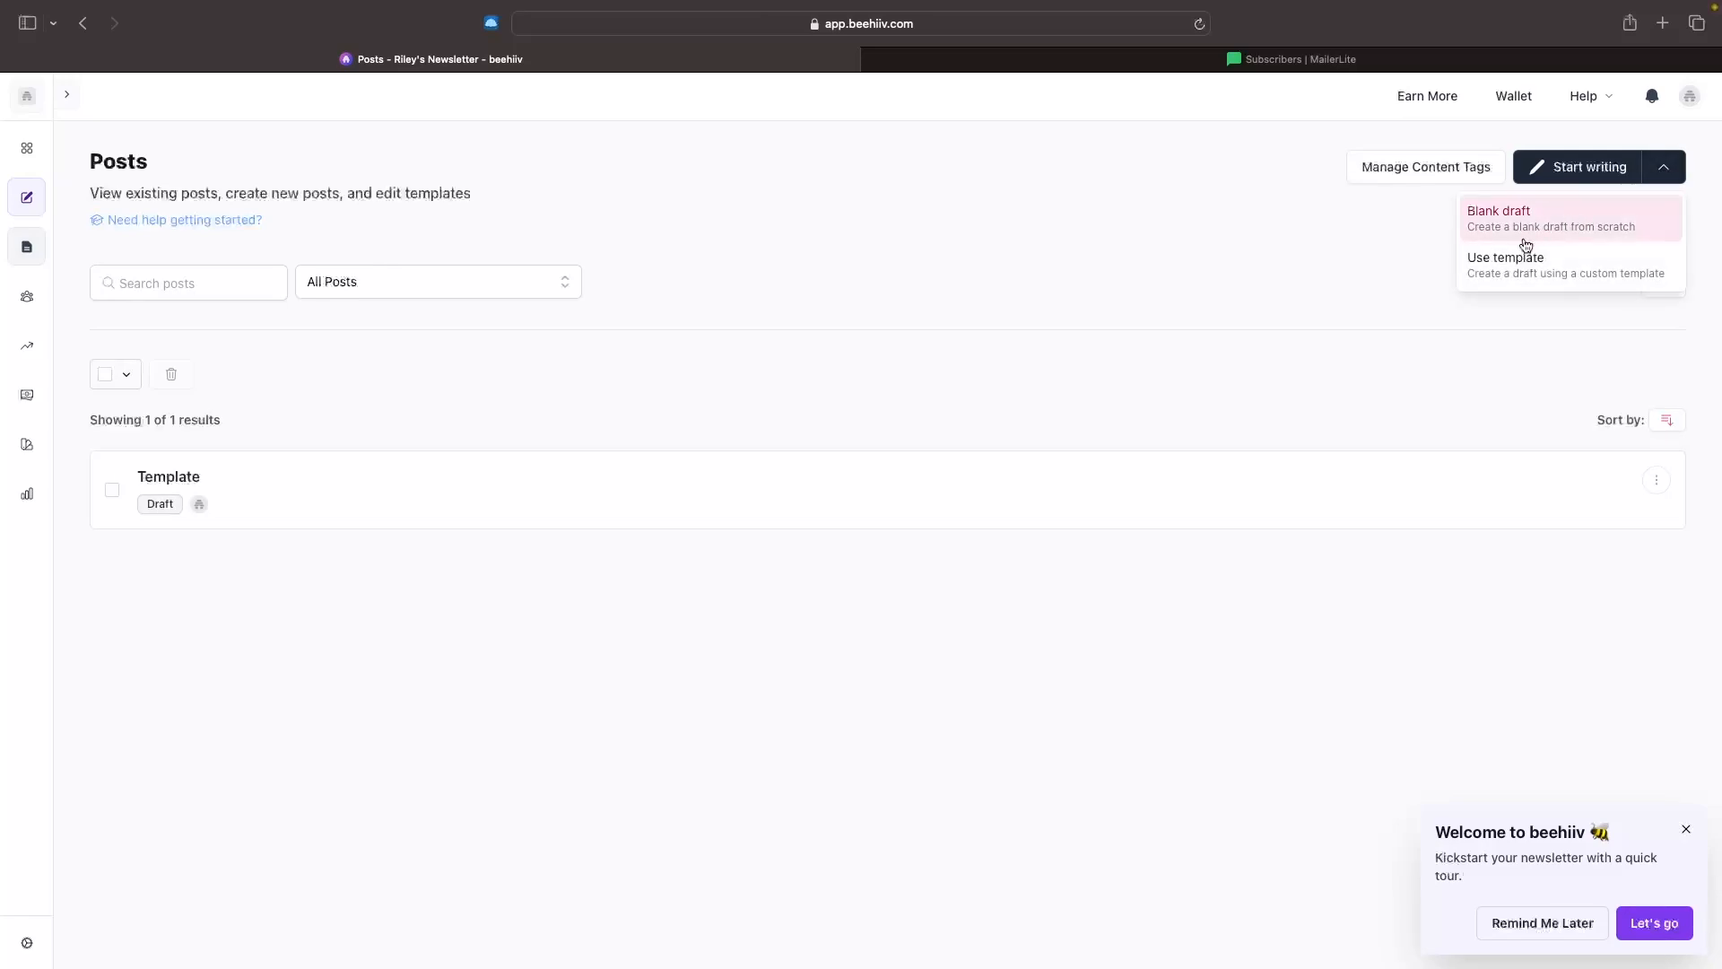
{"action": "left_click", "coordinate": [1489, 268]}
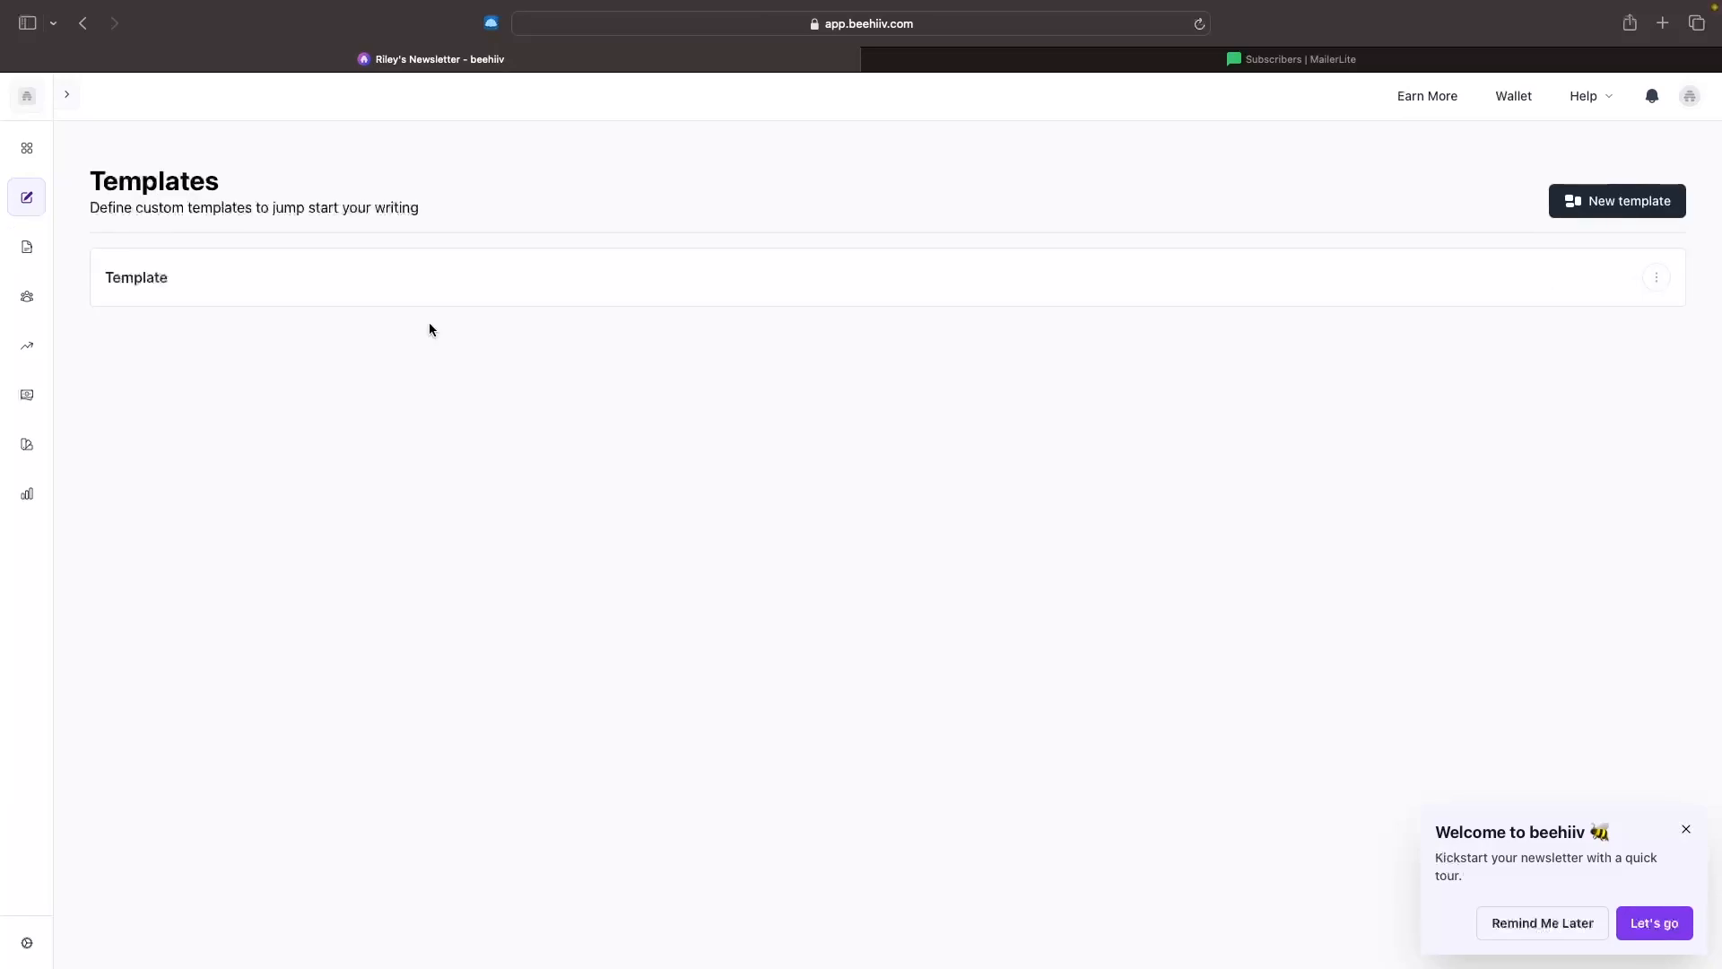
{"action": "left_click", "coordinate": [144, 278]}
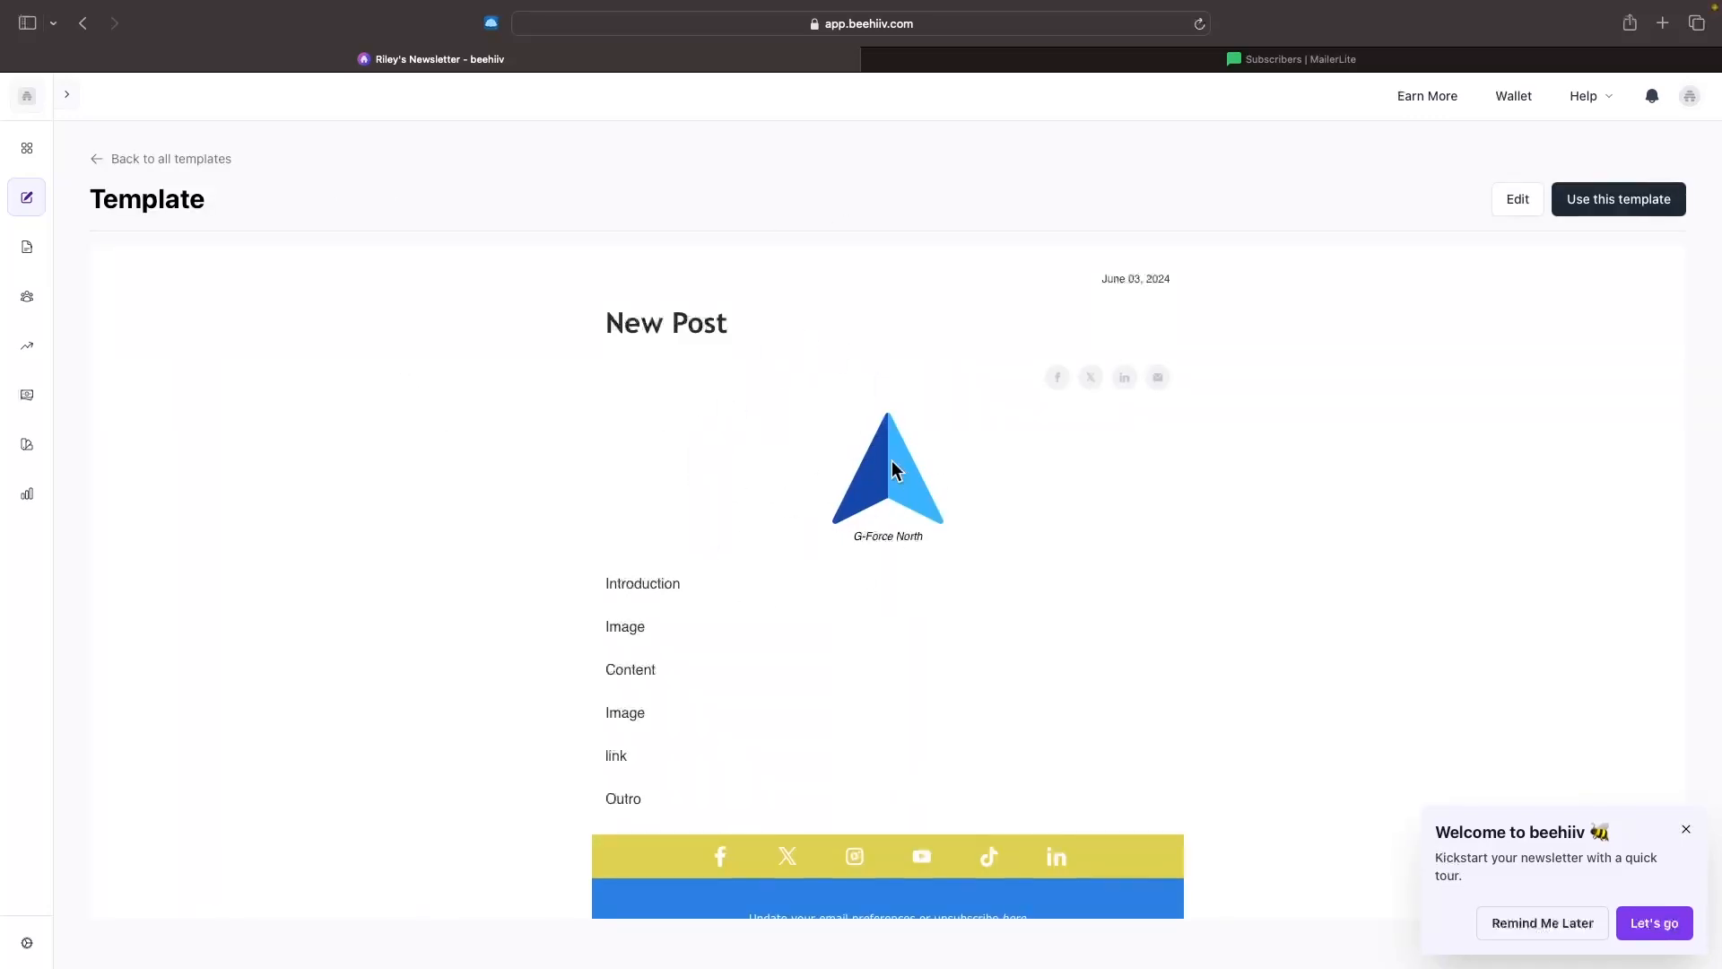
{"action": "left_click", "coordinate": [1614, 205]}
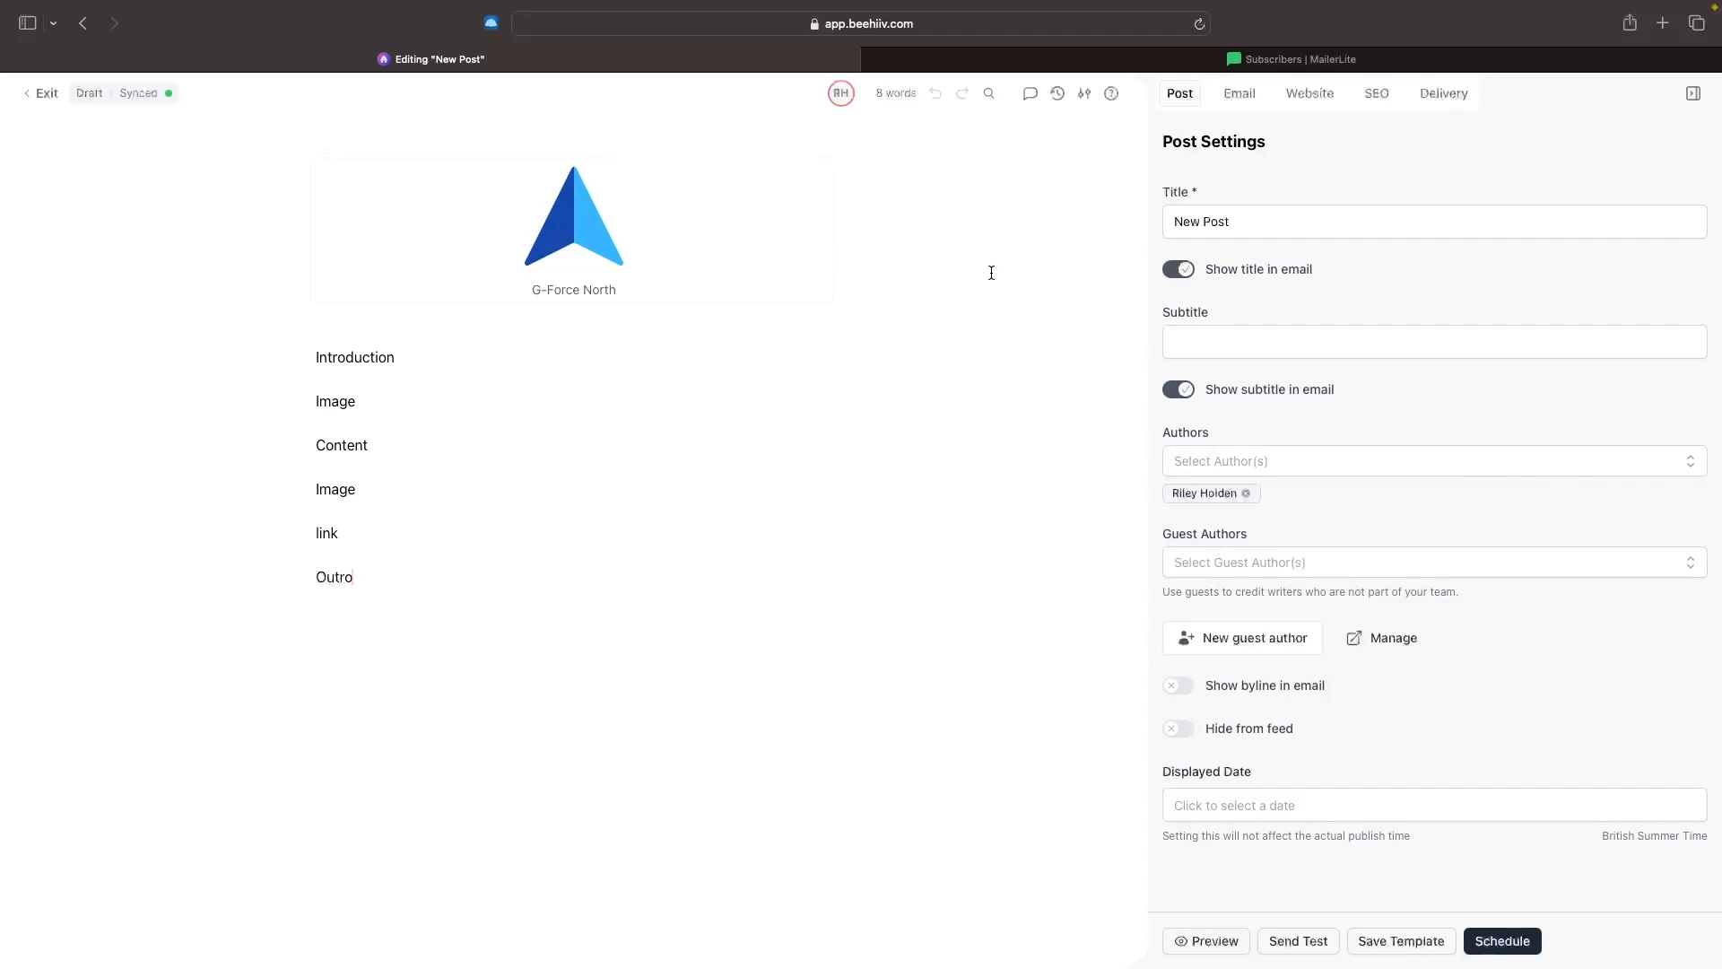
- Title the new post "An Introduction!" and set its subtitle to "An introduction to the G-Force North YouTube channel"
{"action": "left_click_drag", "start_coordinate": [1274, 224], "coordinate": [1173, 224]}
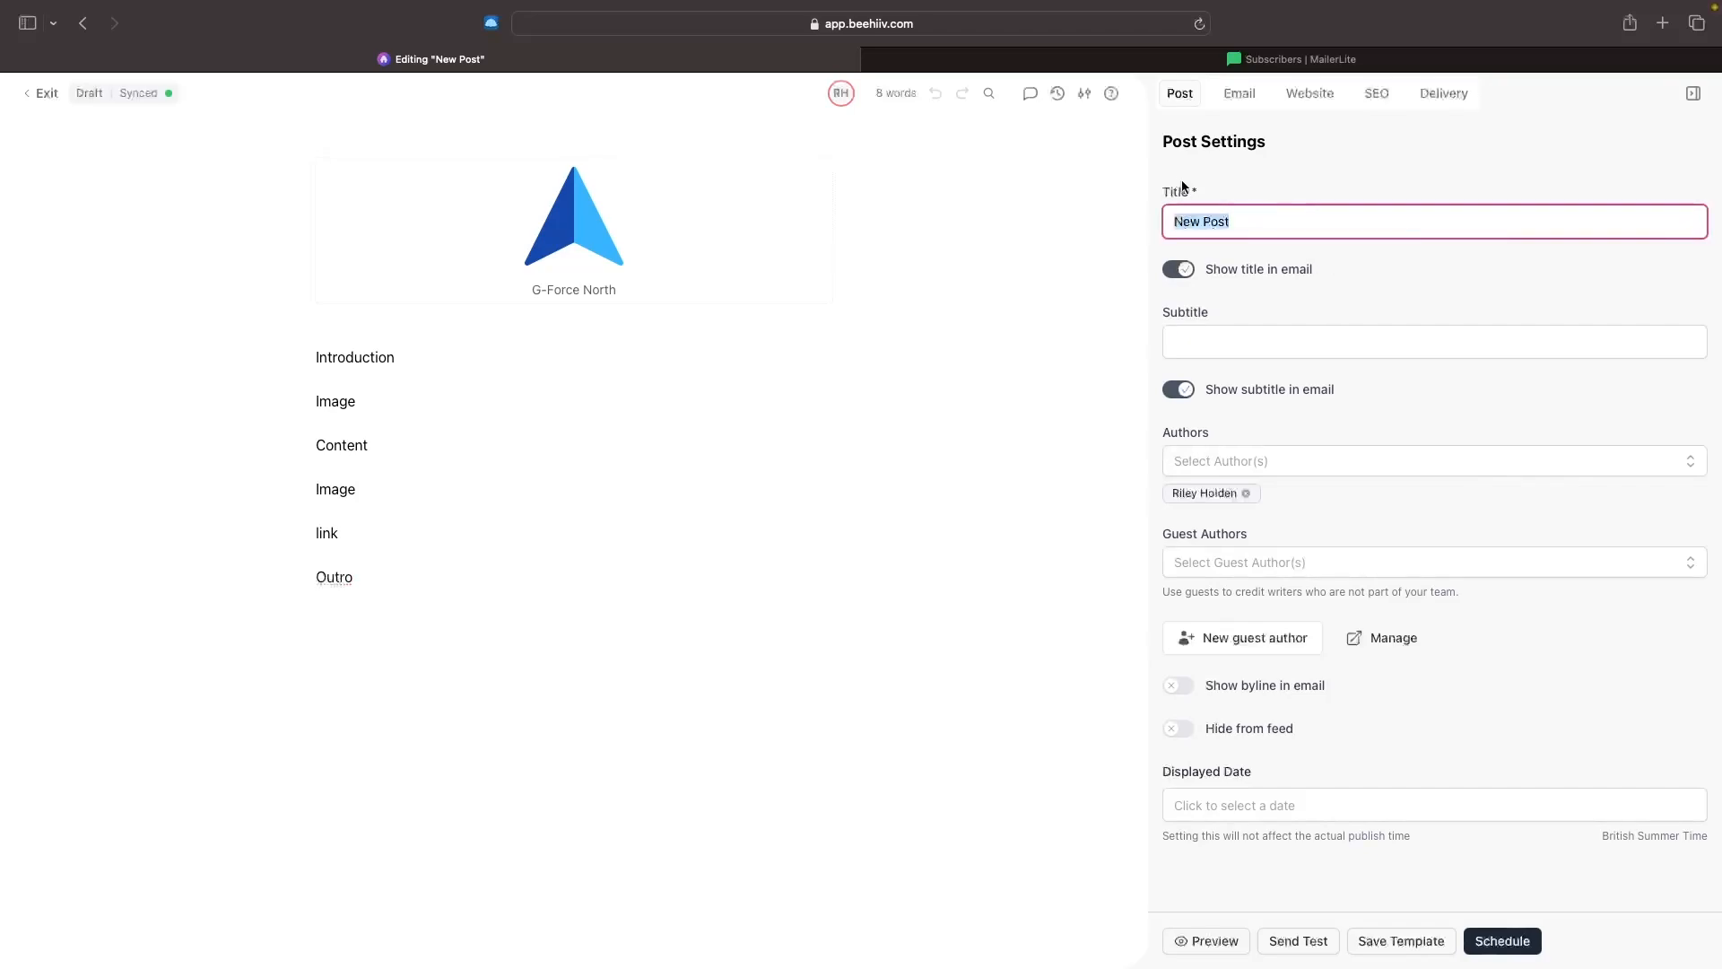
{"action": "type", "text": "An Introduction!"}
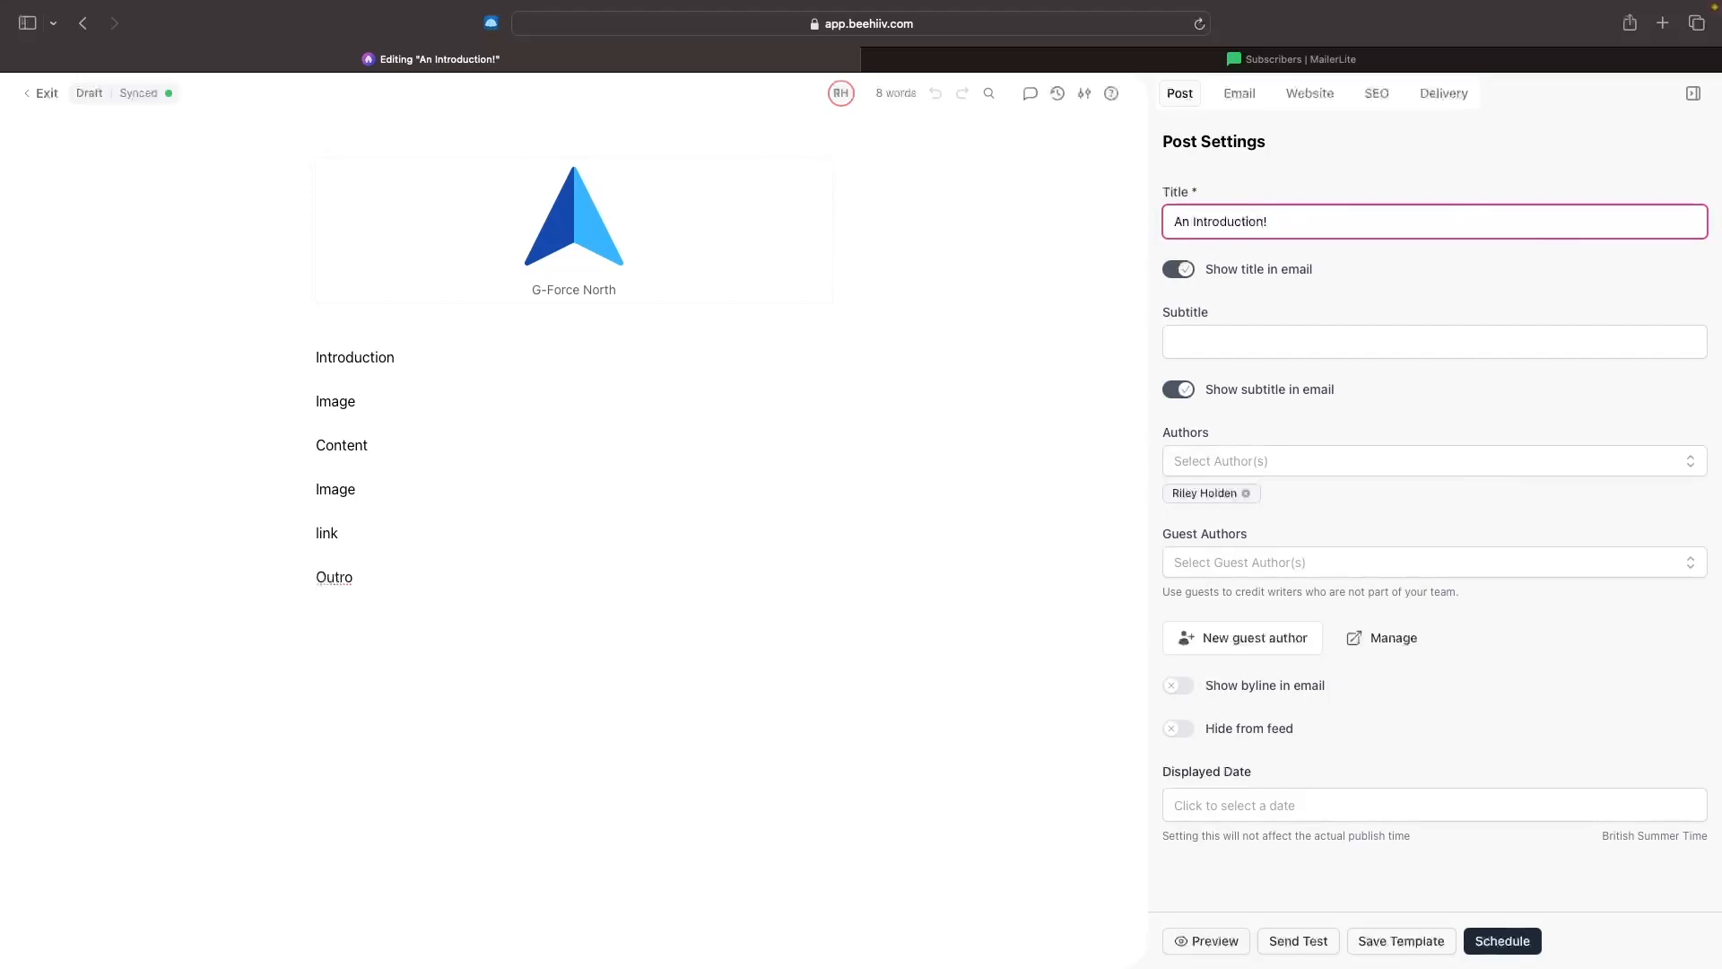
{"action": "left_click", "coordinate": [1197, 334]}
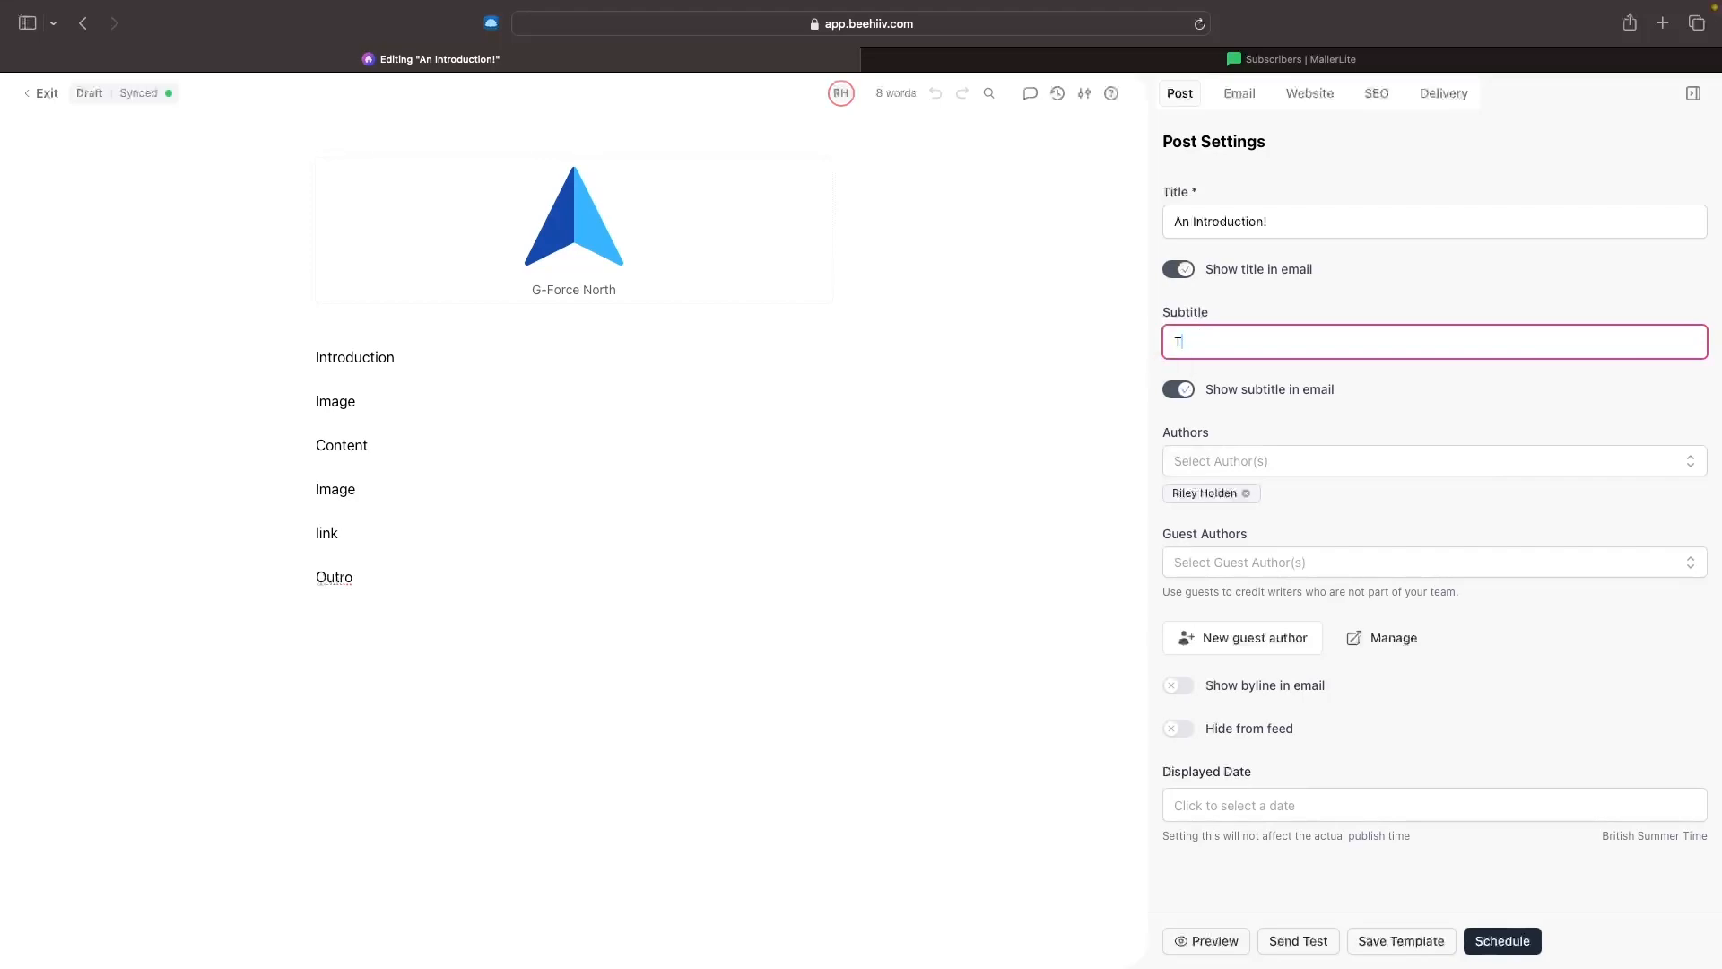
{"action": "type", "text": "An introduction to the G-Force North YouTube channel"}
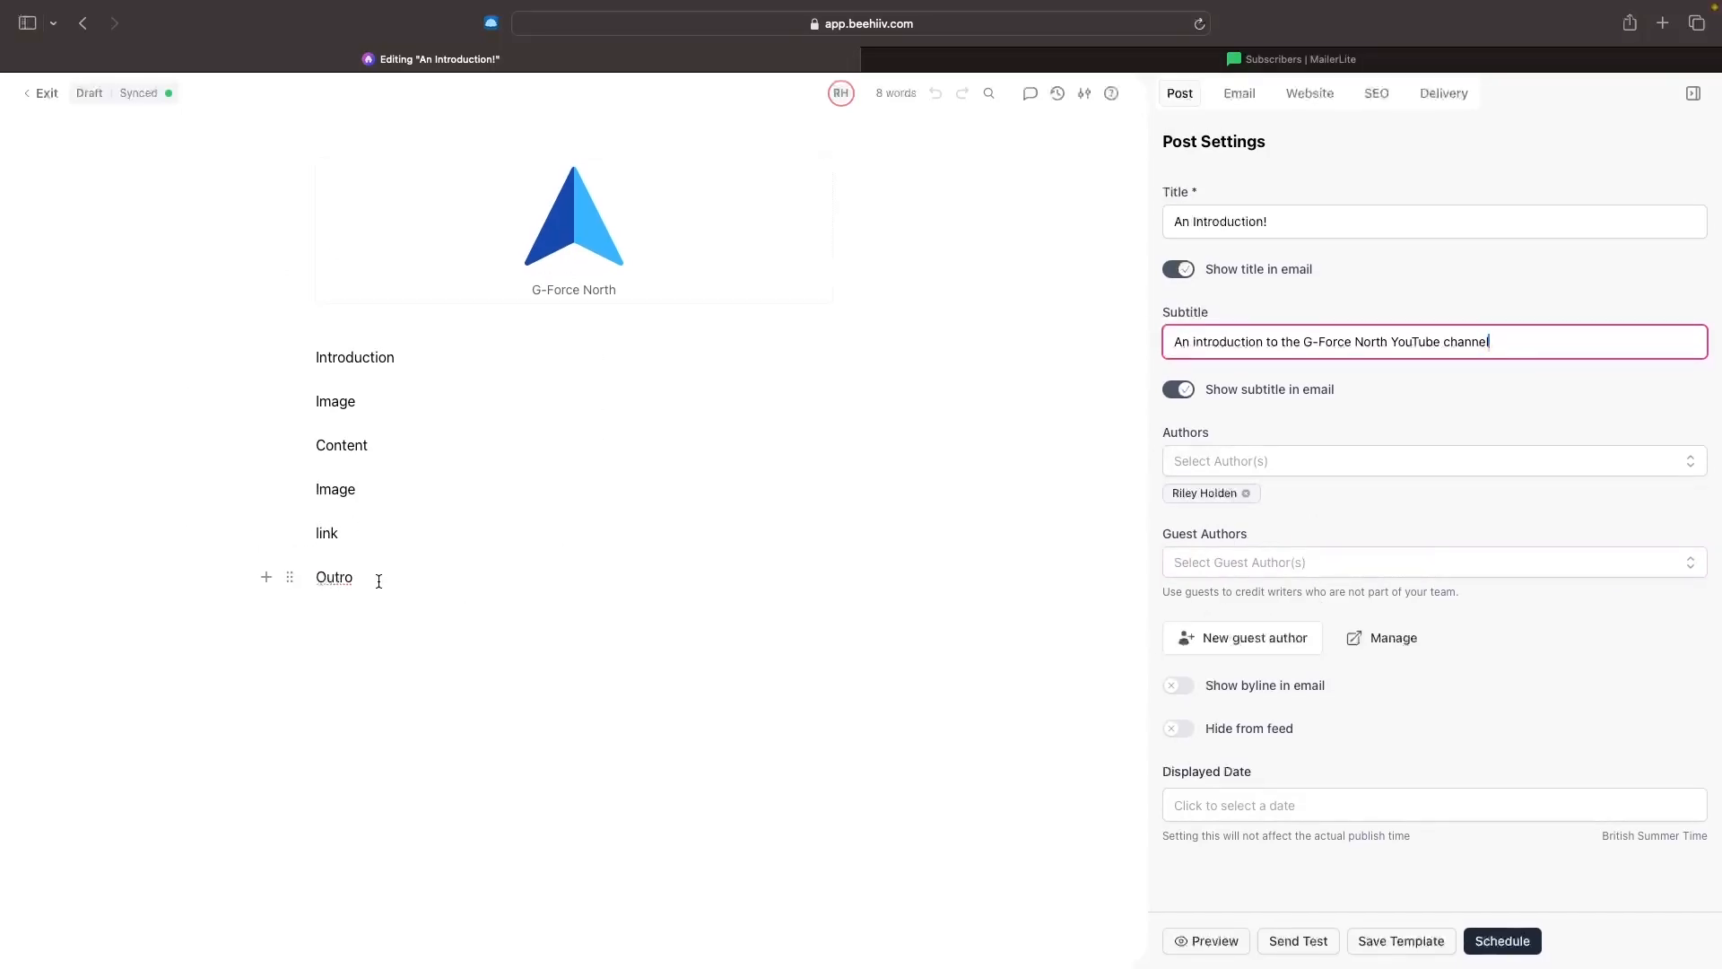
- Replace the "Introduction" placeholder with "Hey guys, thanks for signing up for the G-Force North newsletter"
{"action": "left_click_drag", "start_coordinate": [397, 357], "coordinate": [276, 357]}
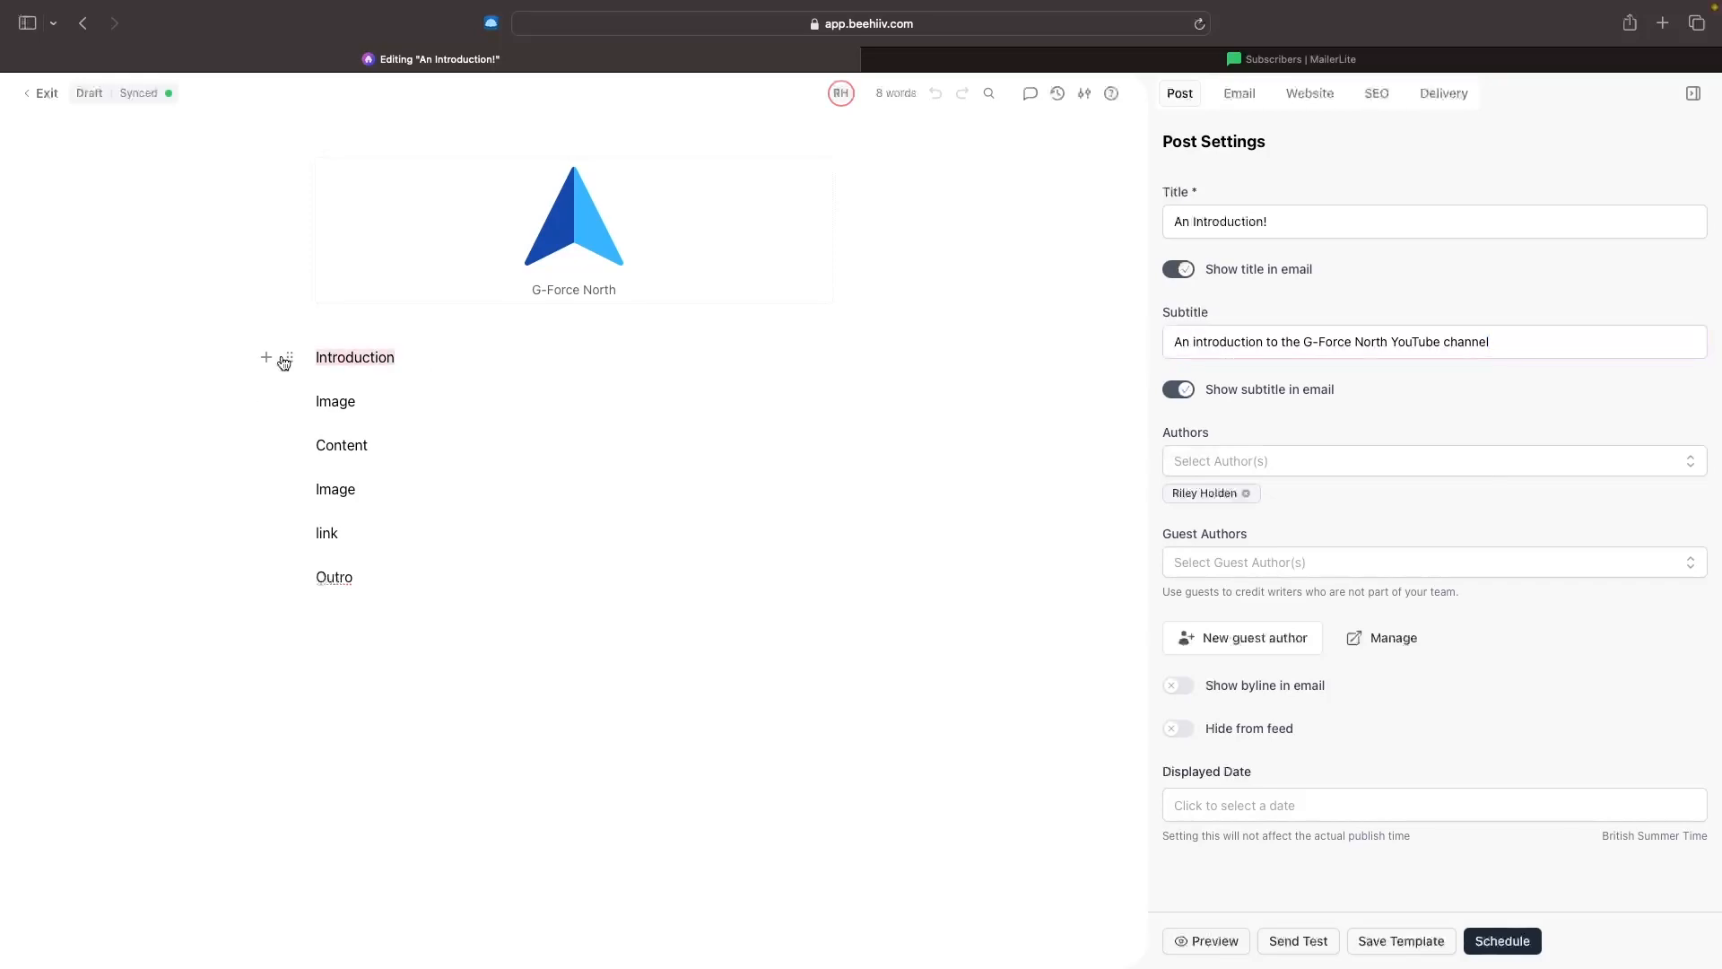
{"action": "type", "text": "Hey guy "}
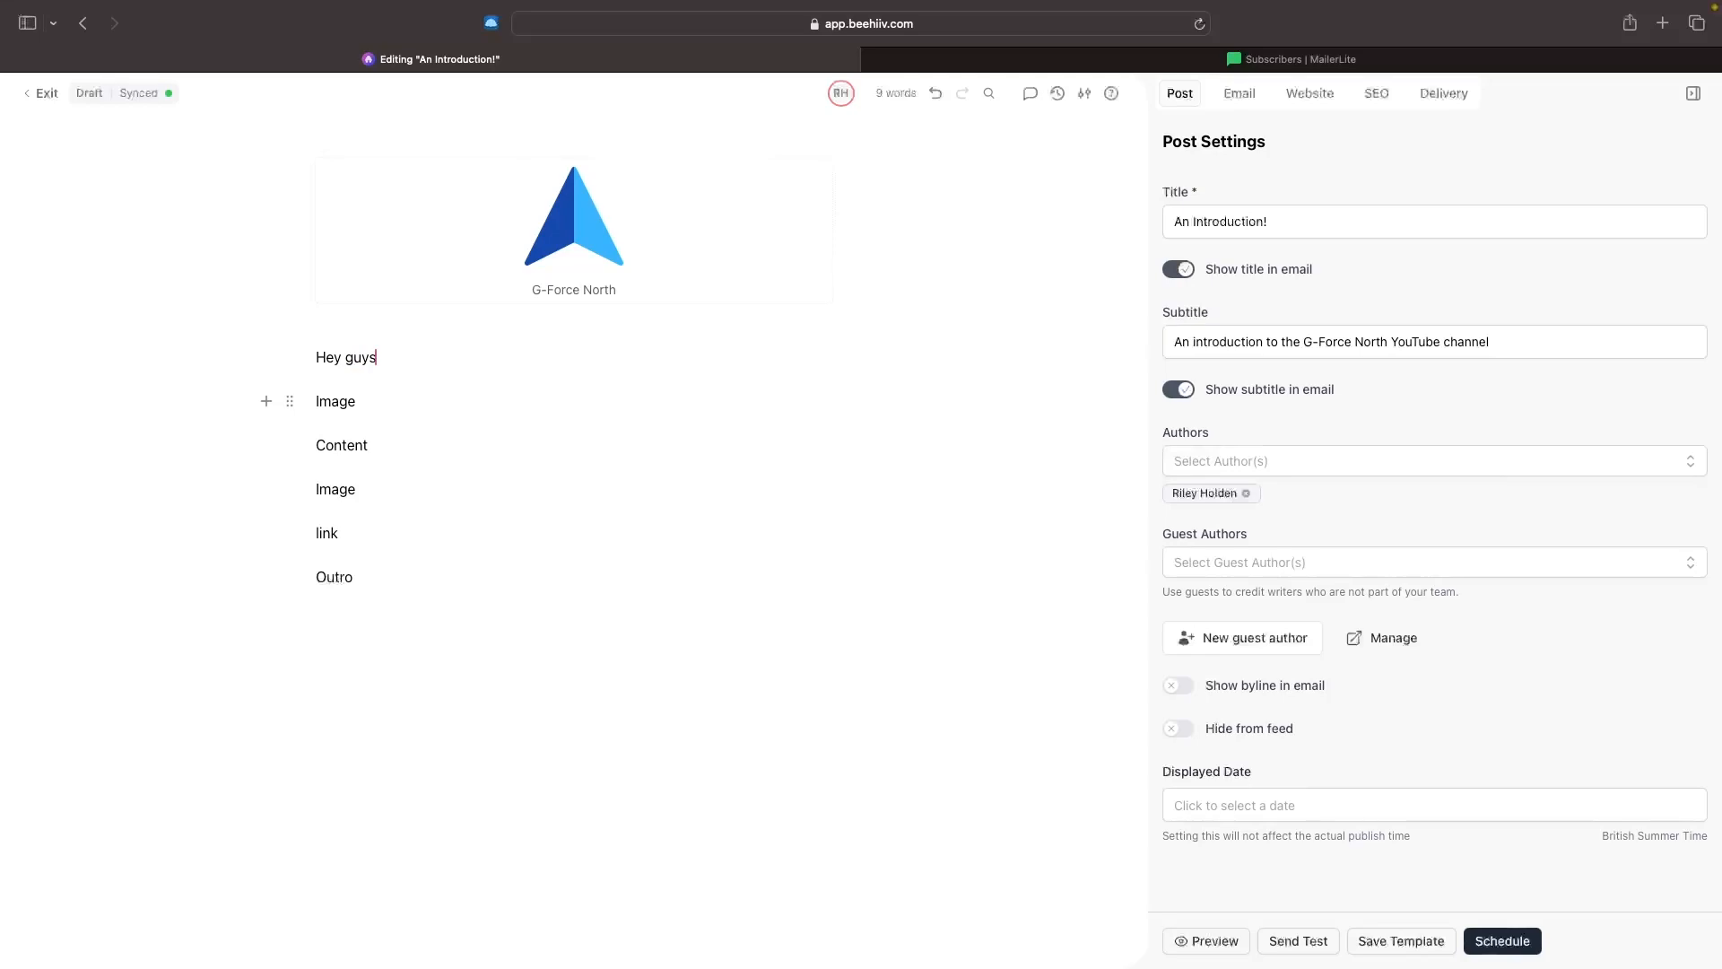
{"action": "type", "text": ", thanks for signing up for the G-Force North newsletter"}
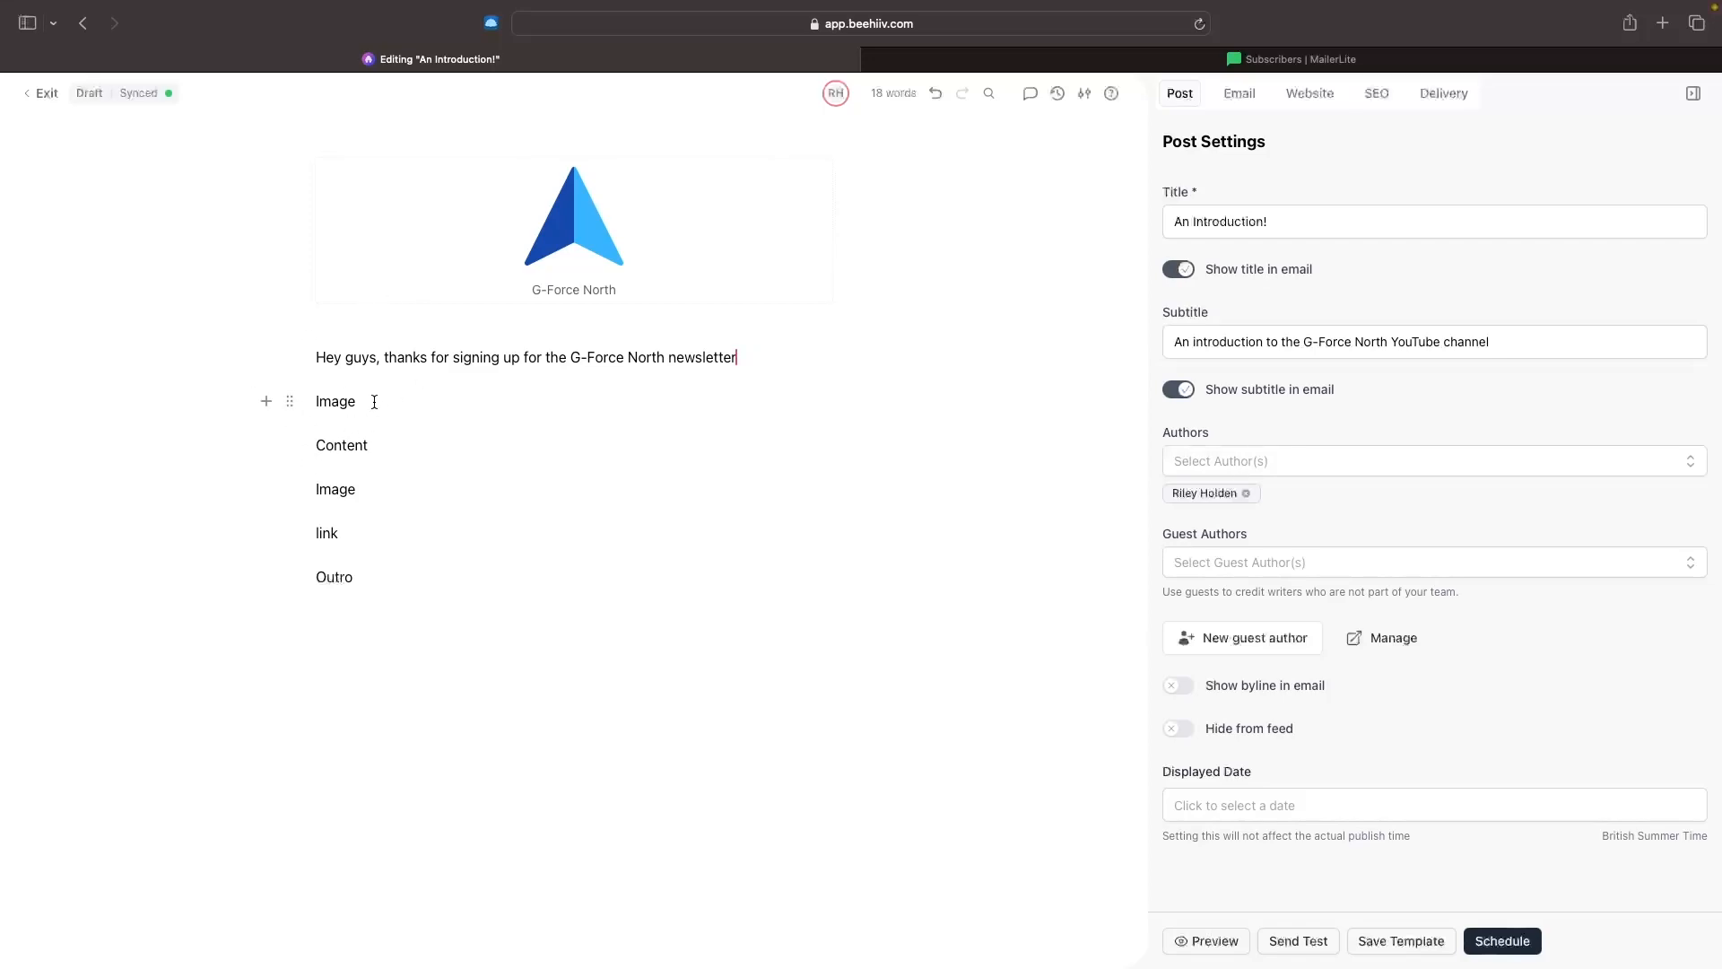
- Replace the first "Image" placeholder with a preset "See my recommendations" button
{"action": "left_click_drag", "start_coordinate": [374, 401], "coordinate": [296, 401]}
{"action": "key", "text": "BackSpace"}
{"action": "type", "text": "/"}
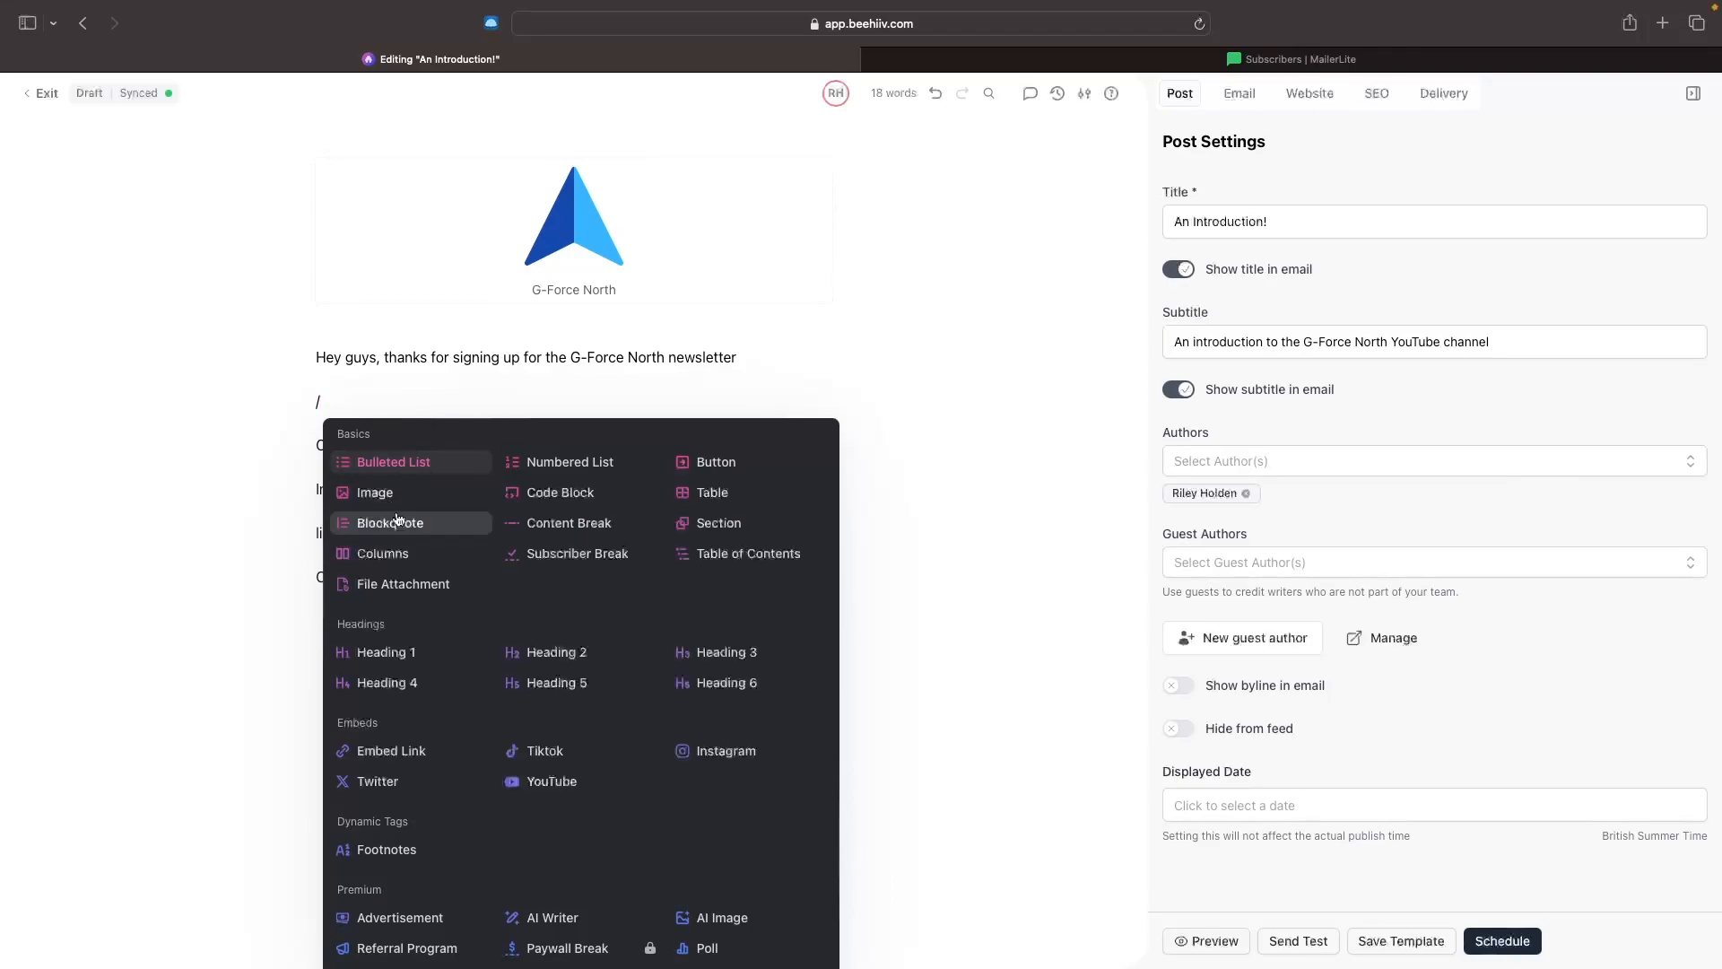
{"action": "left_click", "coordinate": [713, 464]}
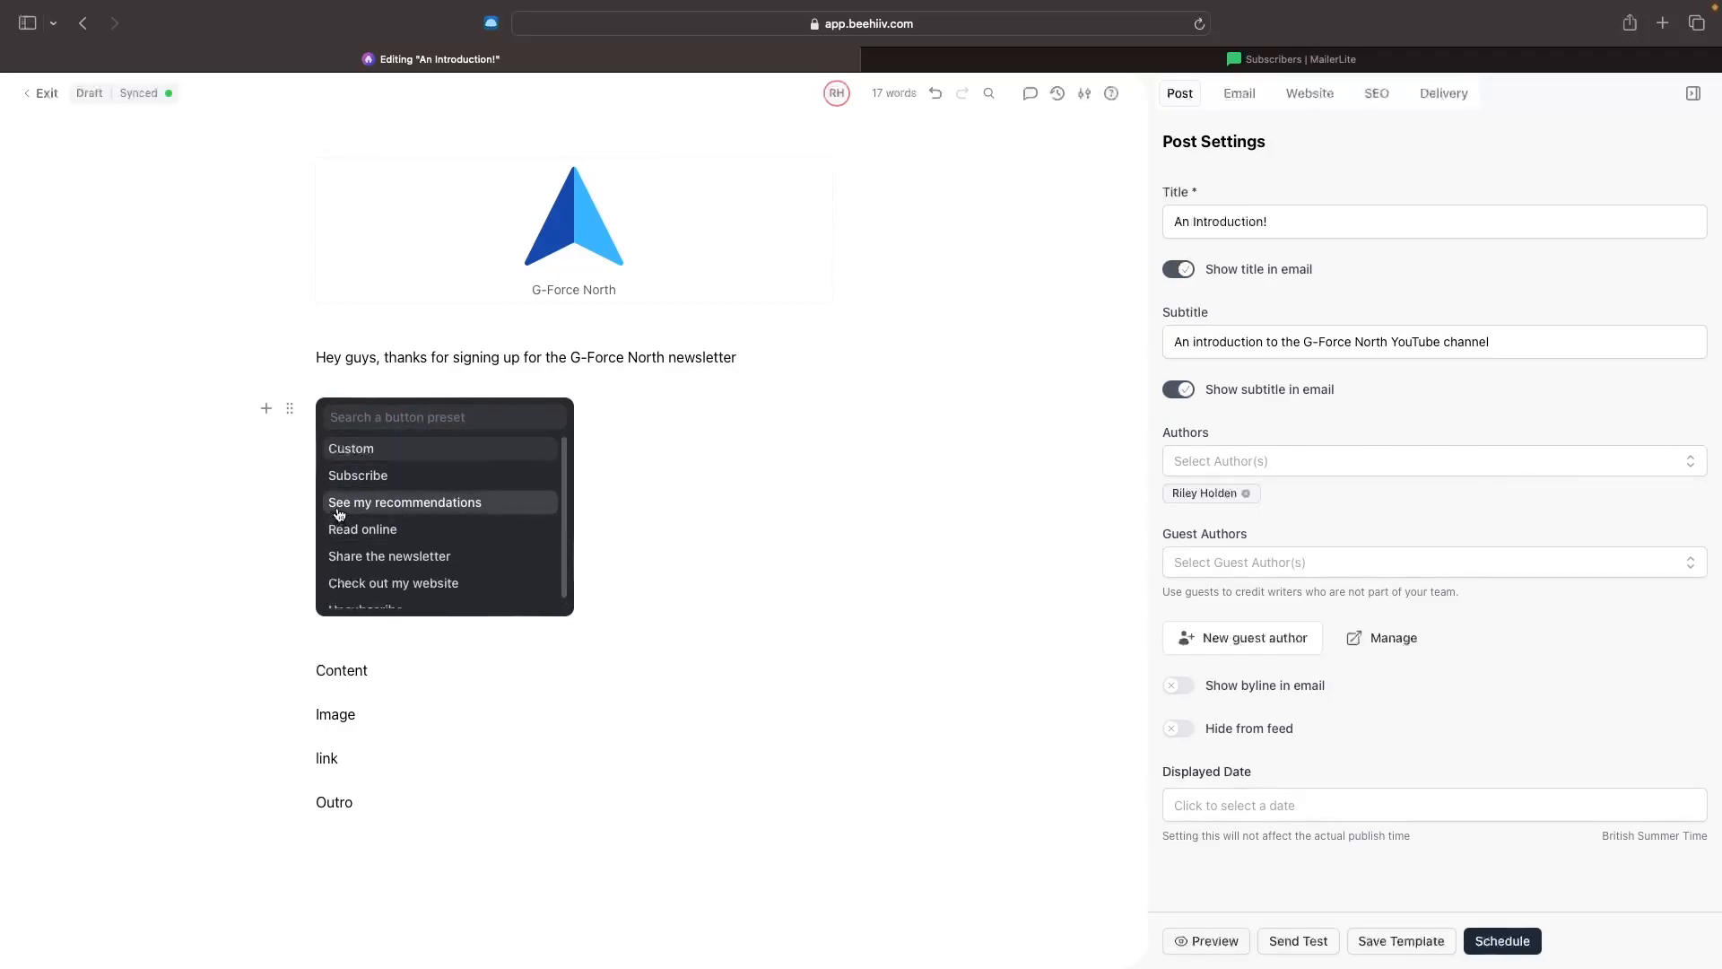
{"action": "left_click", "coordinate": [477, 505]}
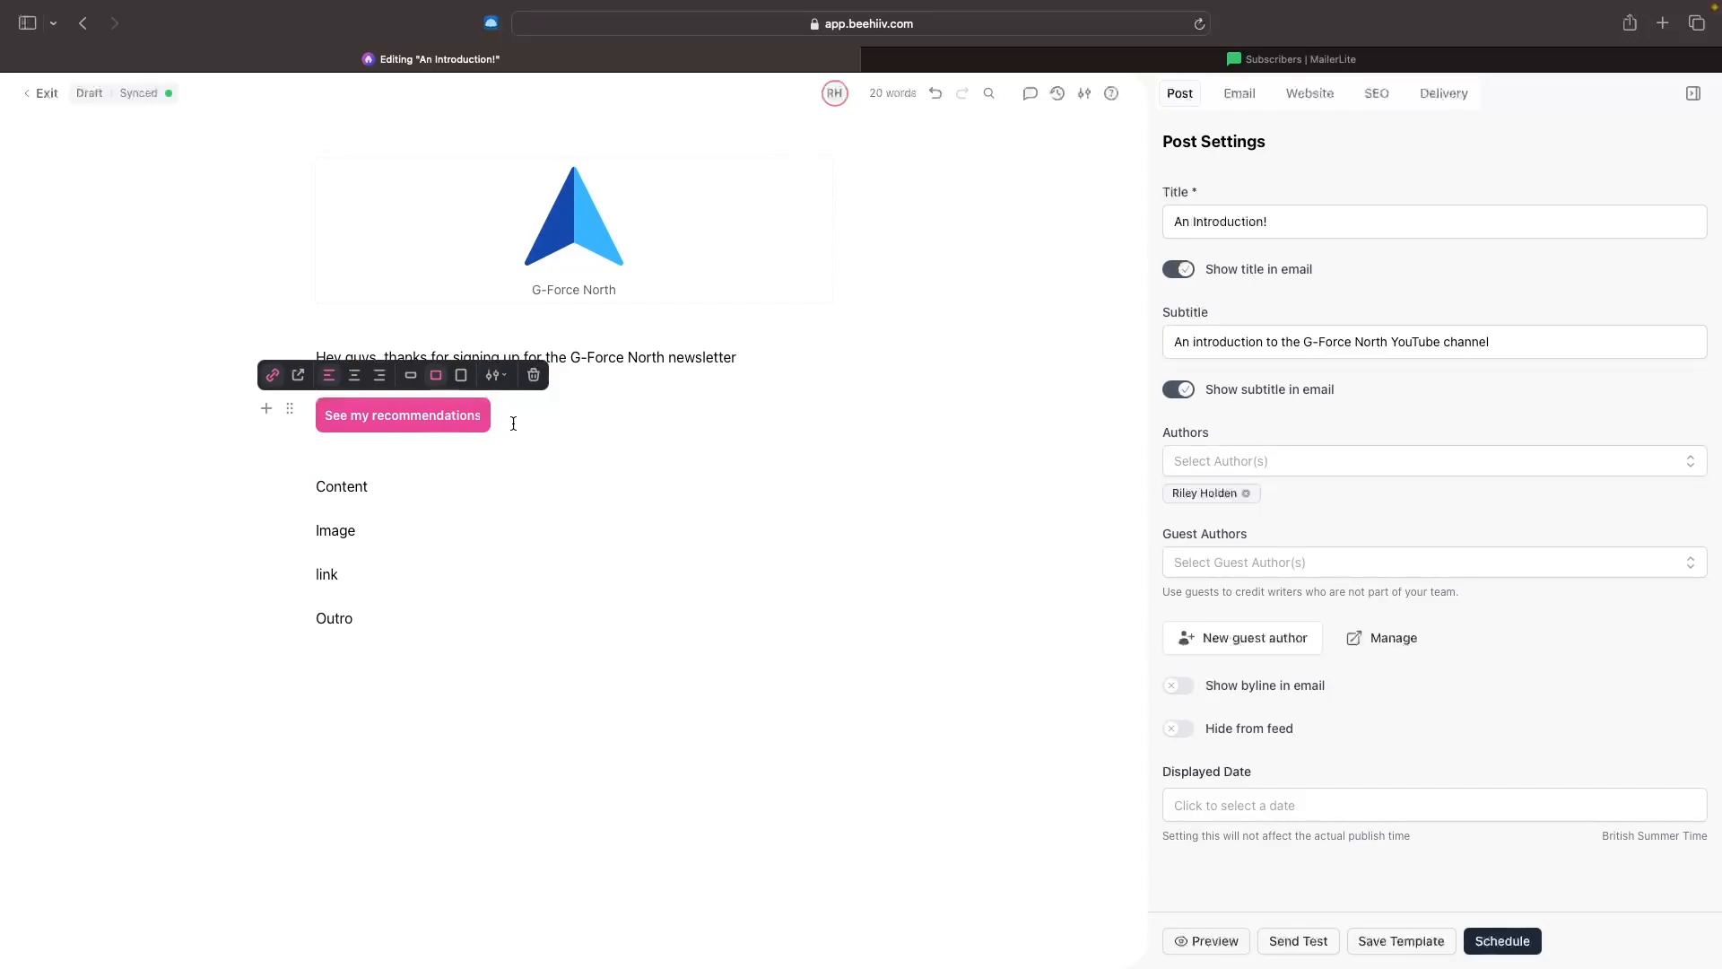
- Delete the recommendations button and insert a custom button labelled "Subscribe" above the "Content" placeholder
{"action": "left_click", "coordinate": [534, 375]}
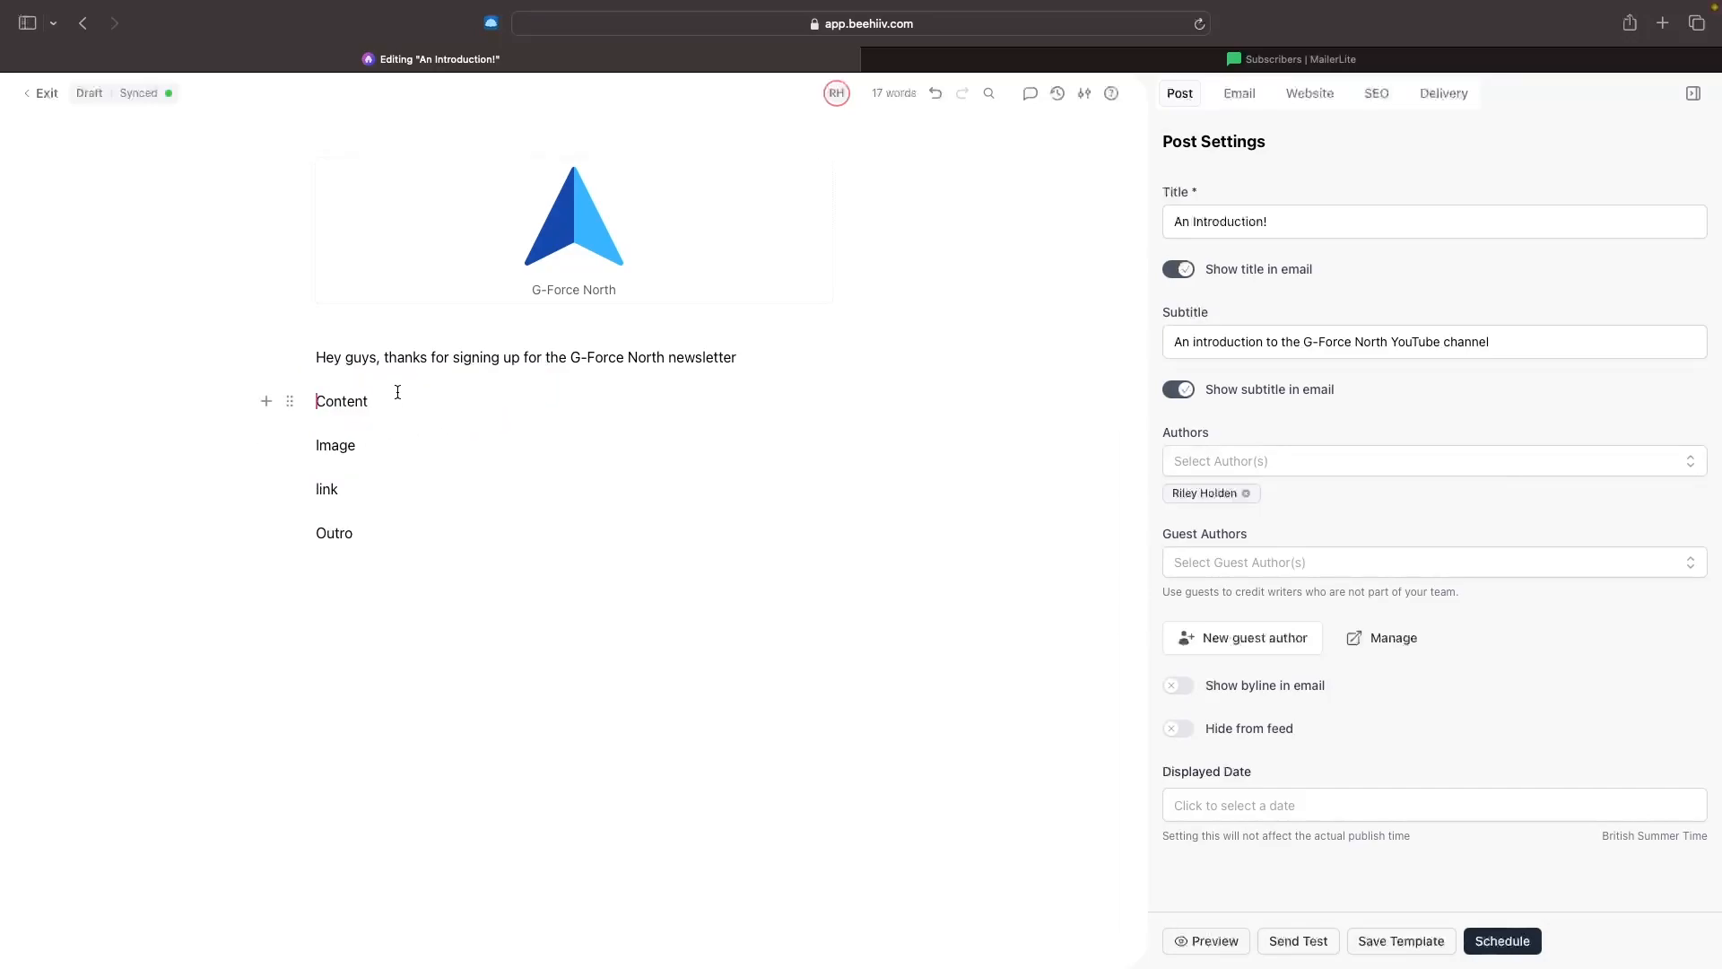
{"action": "type", "text": "/"}
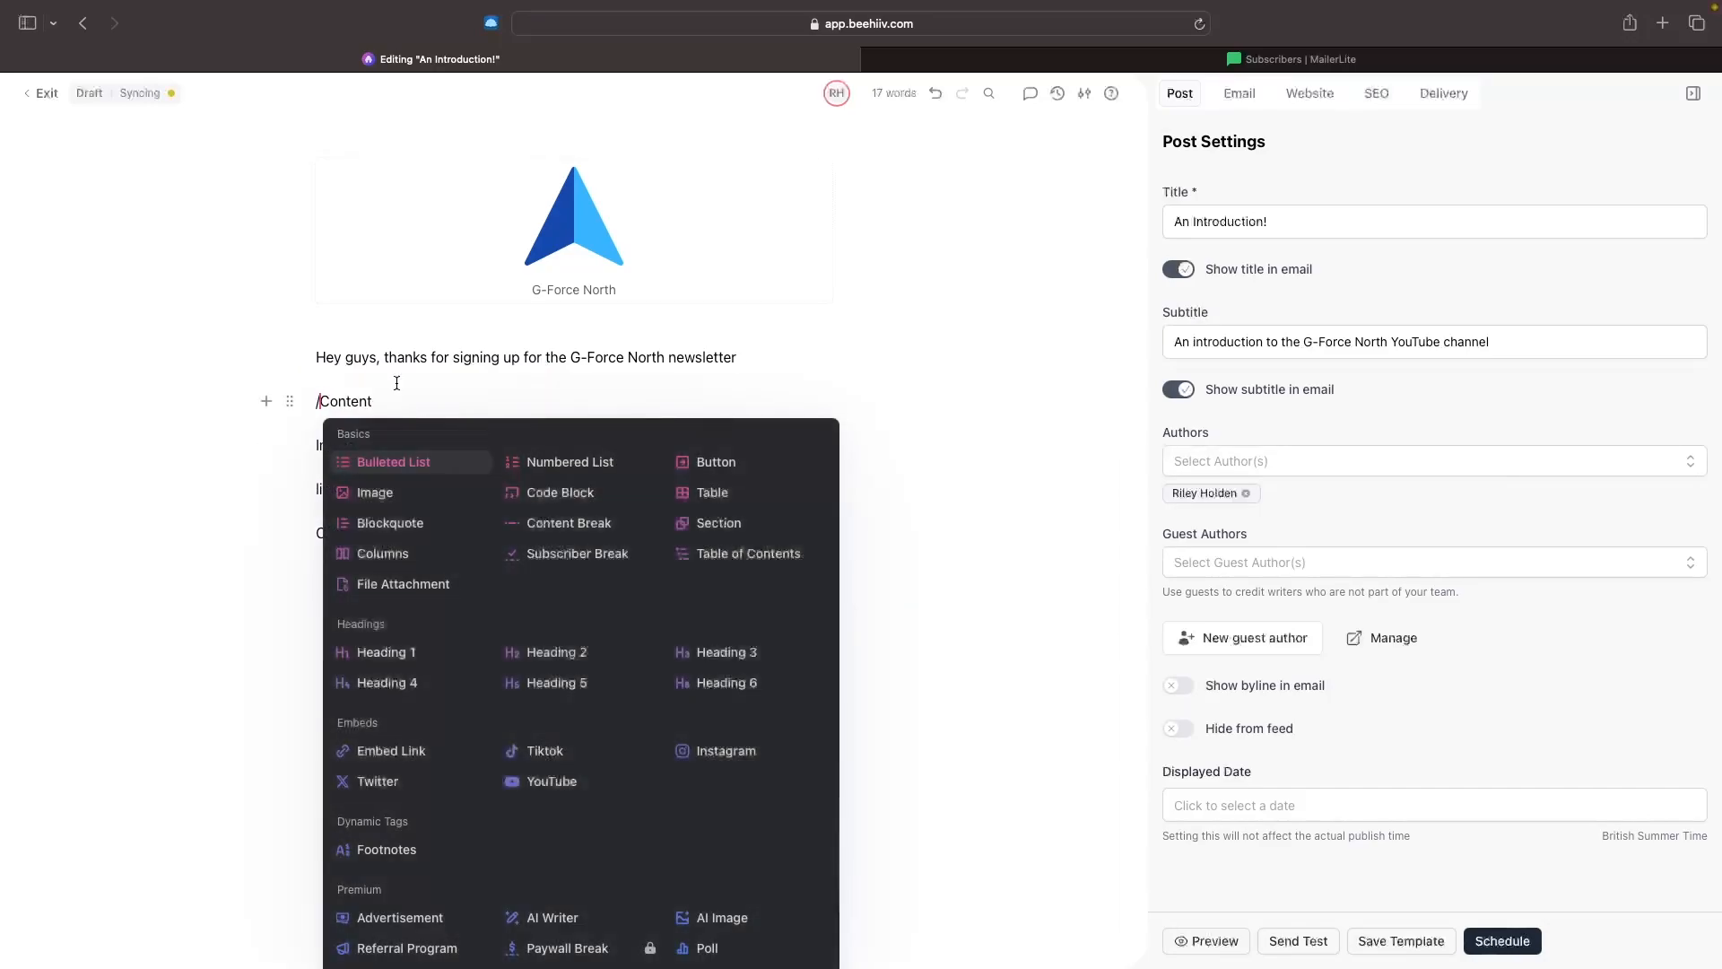
{"action": "left_click", "coordinate": [758, 459]}
{"action": "left_click", "coordinate": [424, 500]}
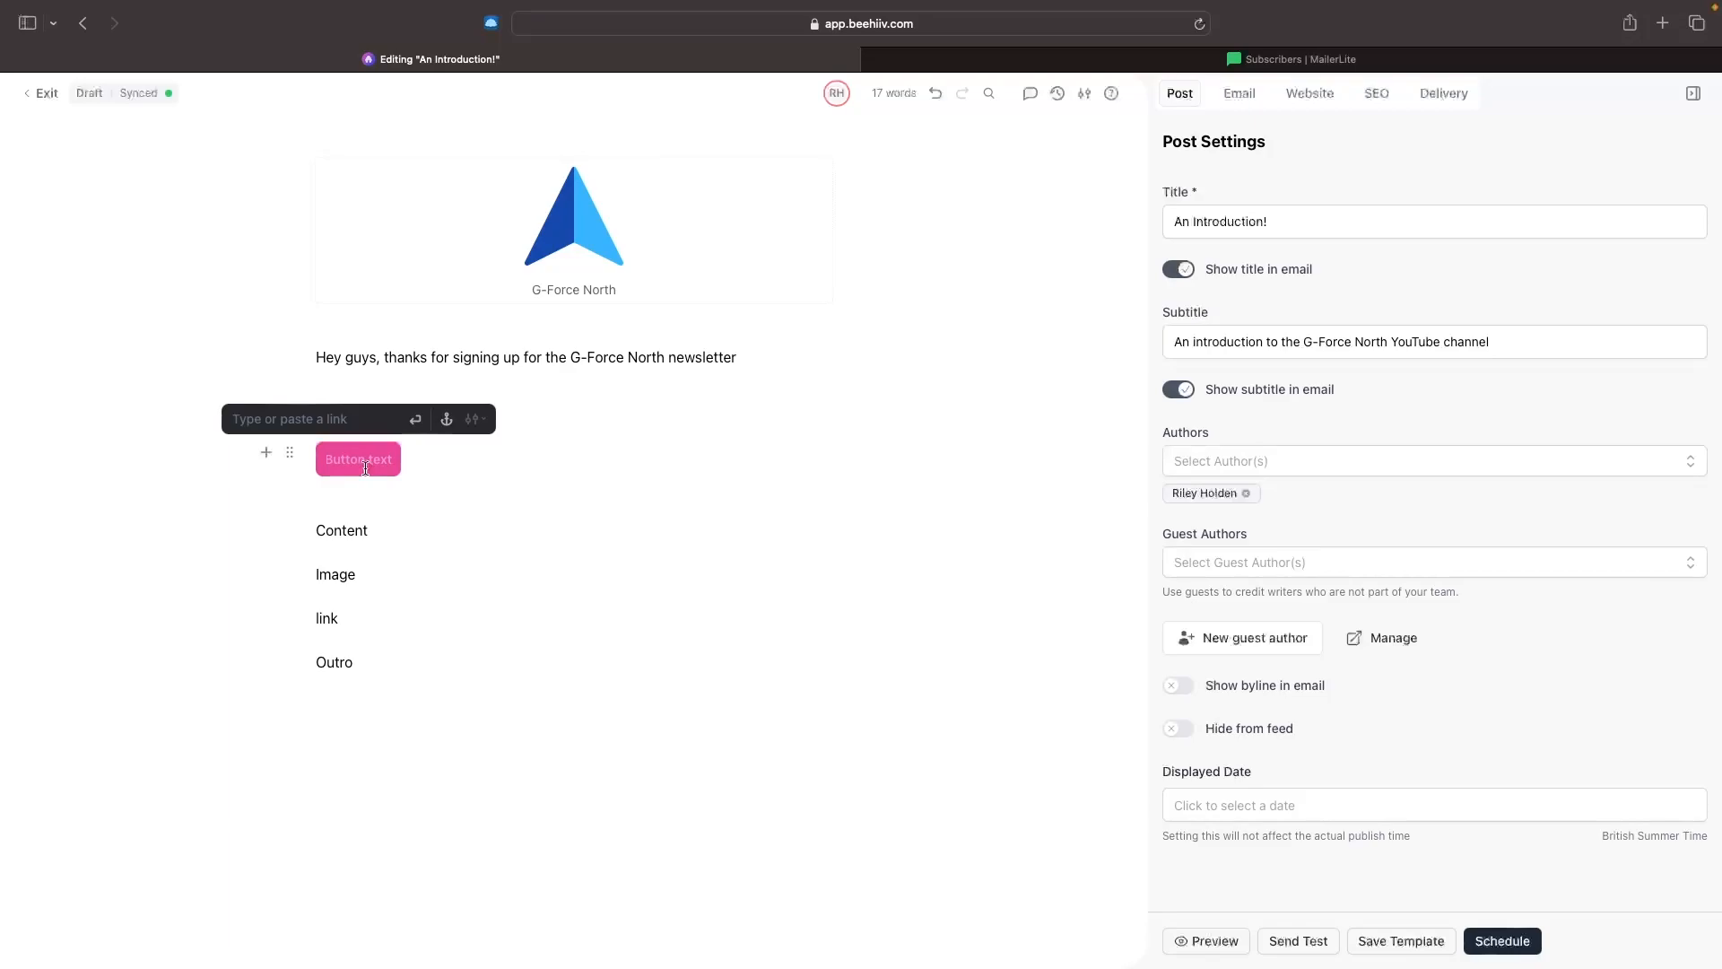
{"action": "type", "text": "Subscribe"}
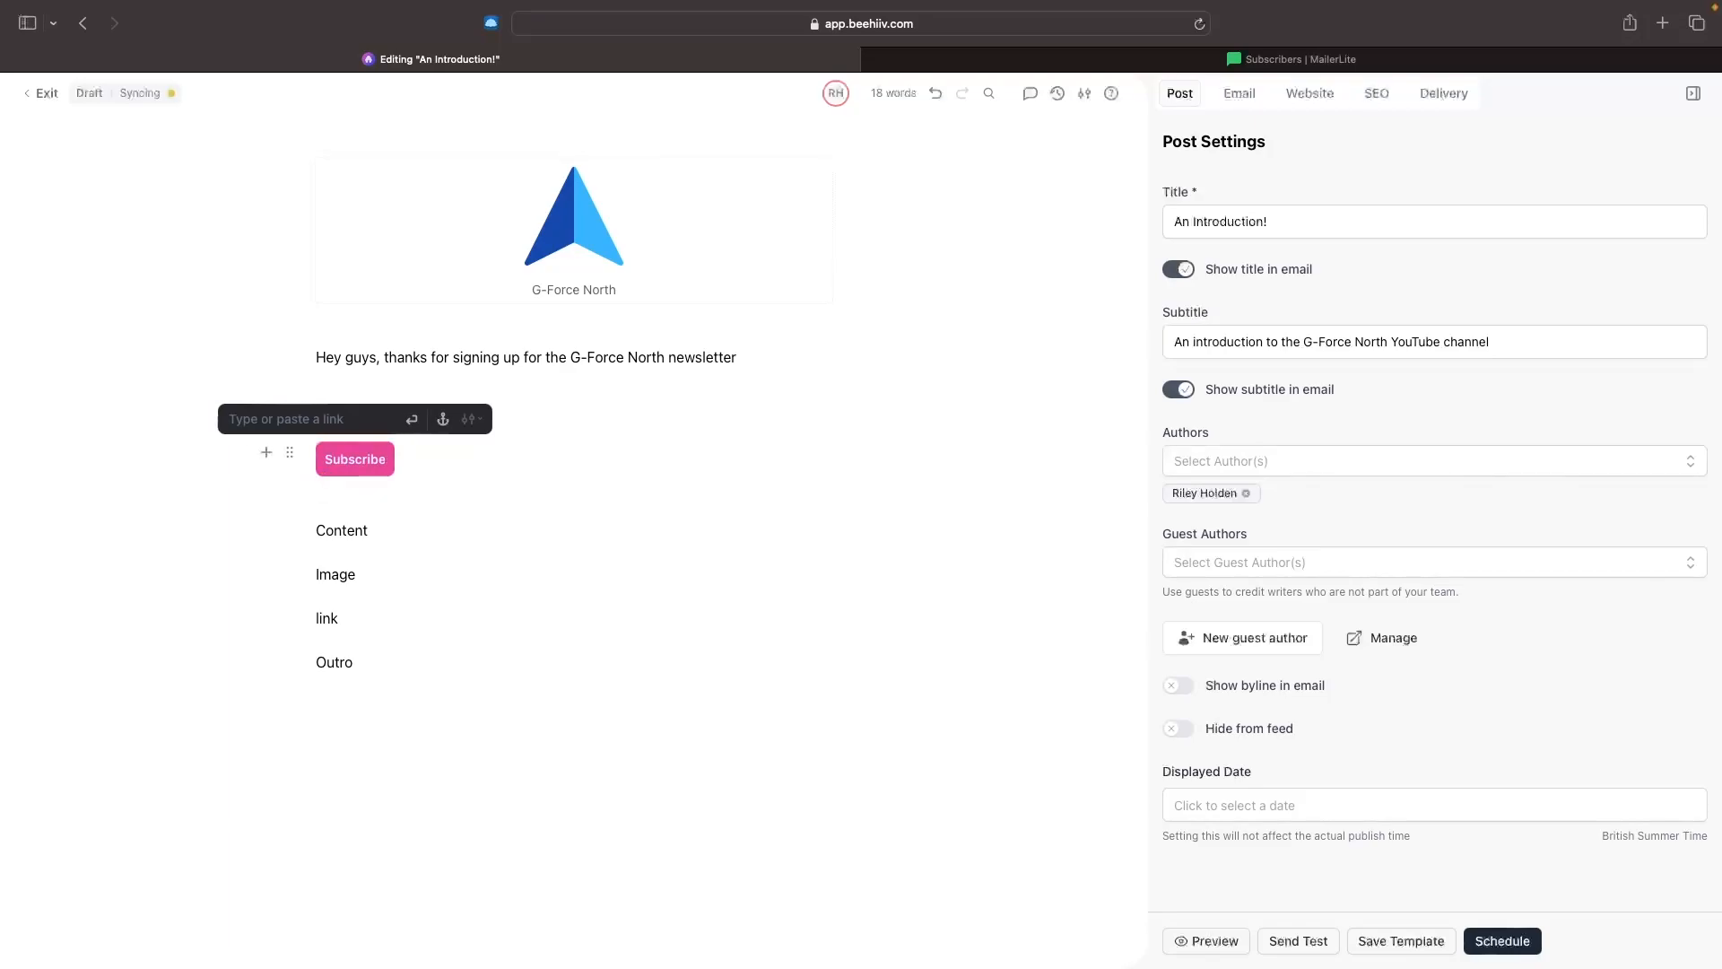
{"action": "left_click", "coordinate": [288, 419]}
{"action": "left_click", "coordinate": [1513, 61]}
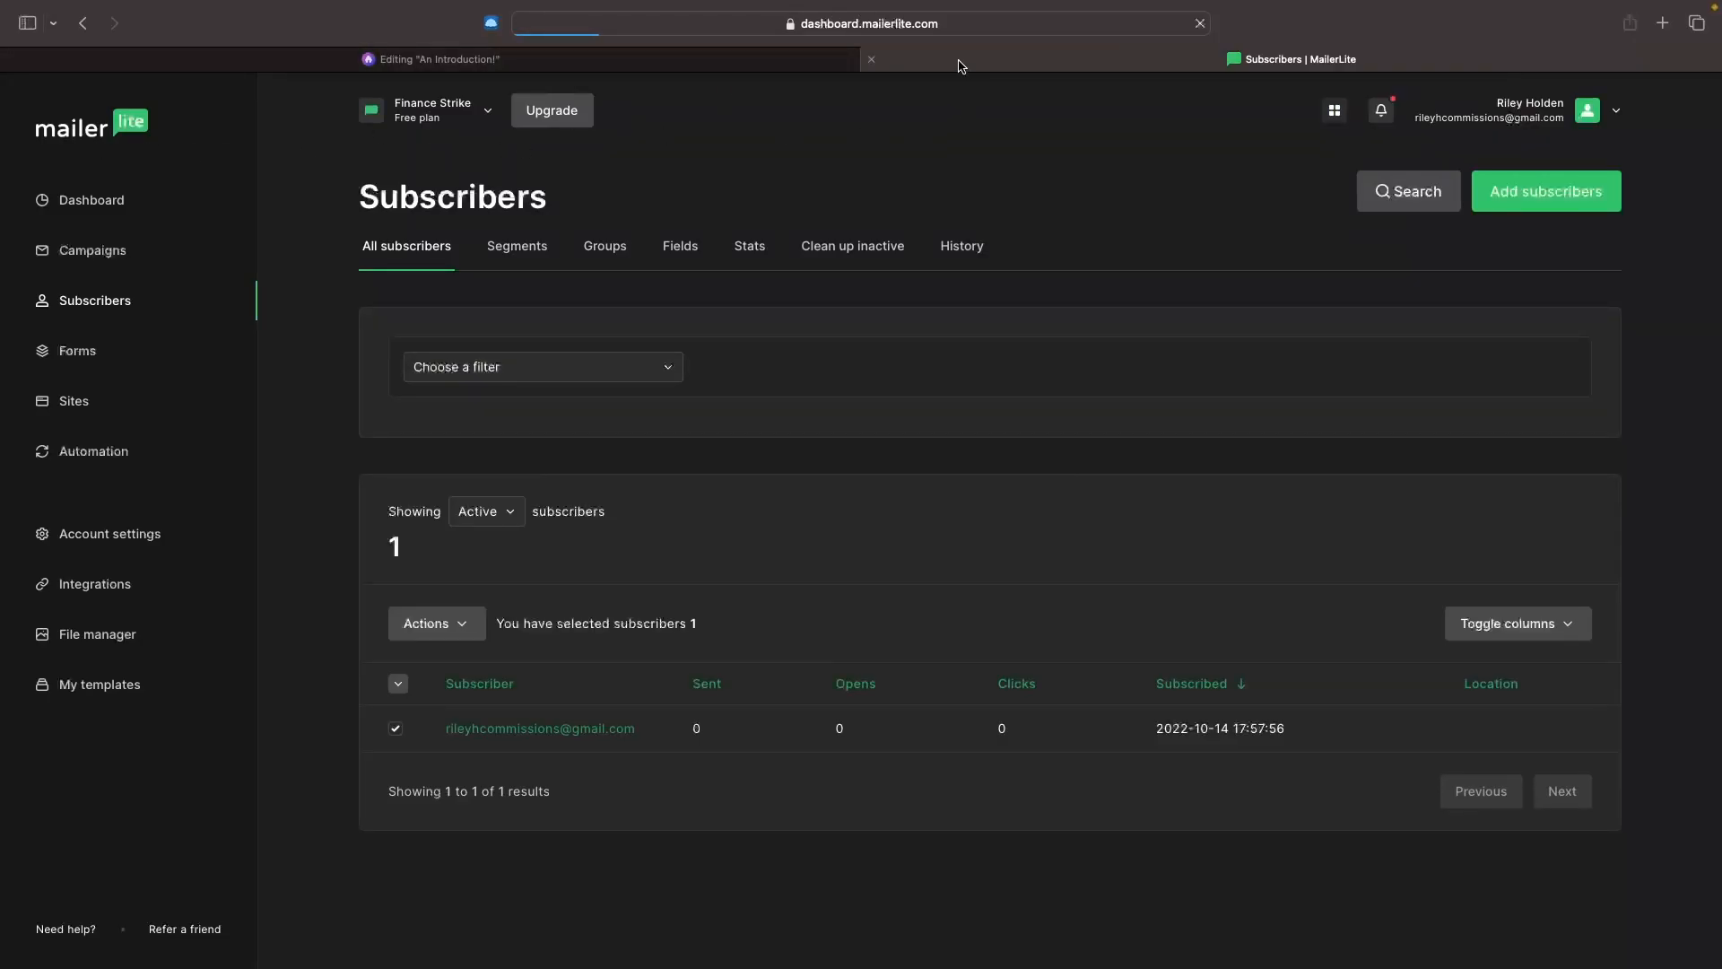
{"action": "left_click", "coordinate": [920, 27]}
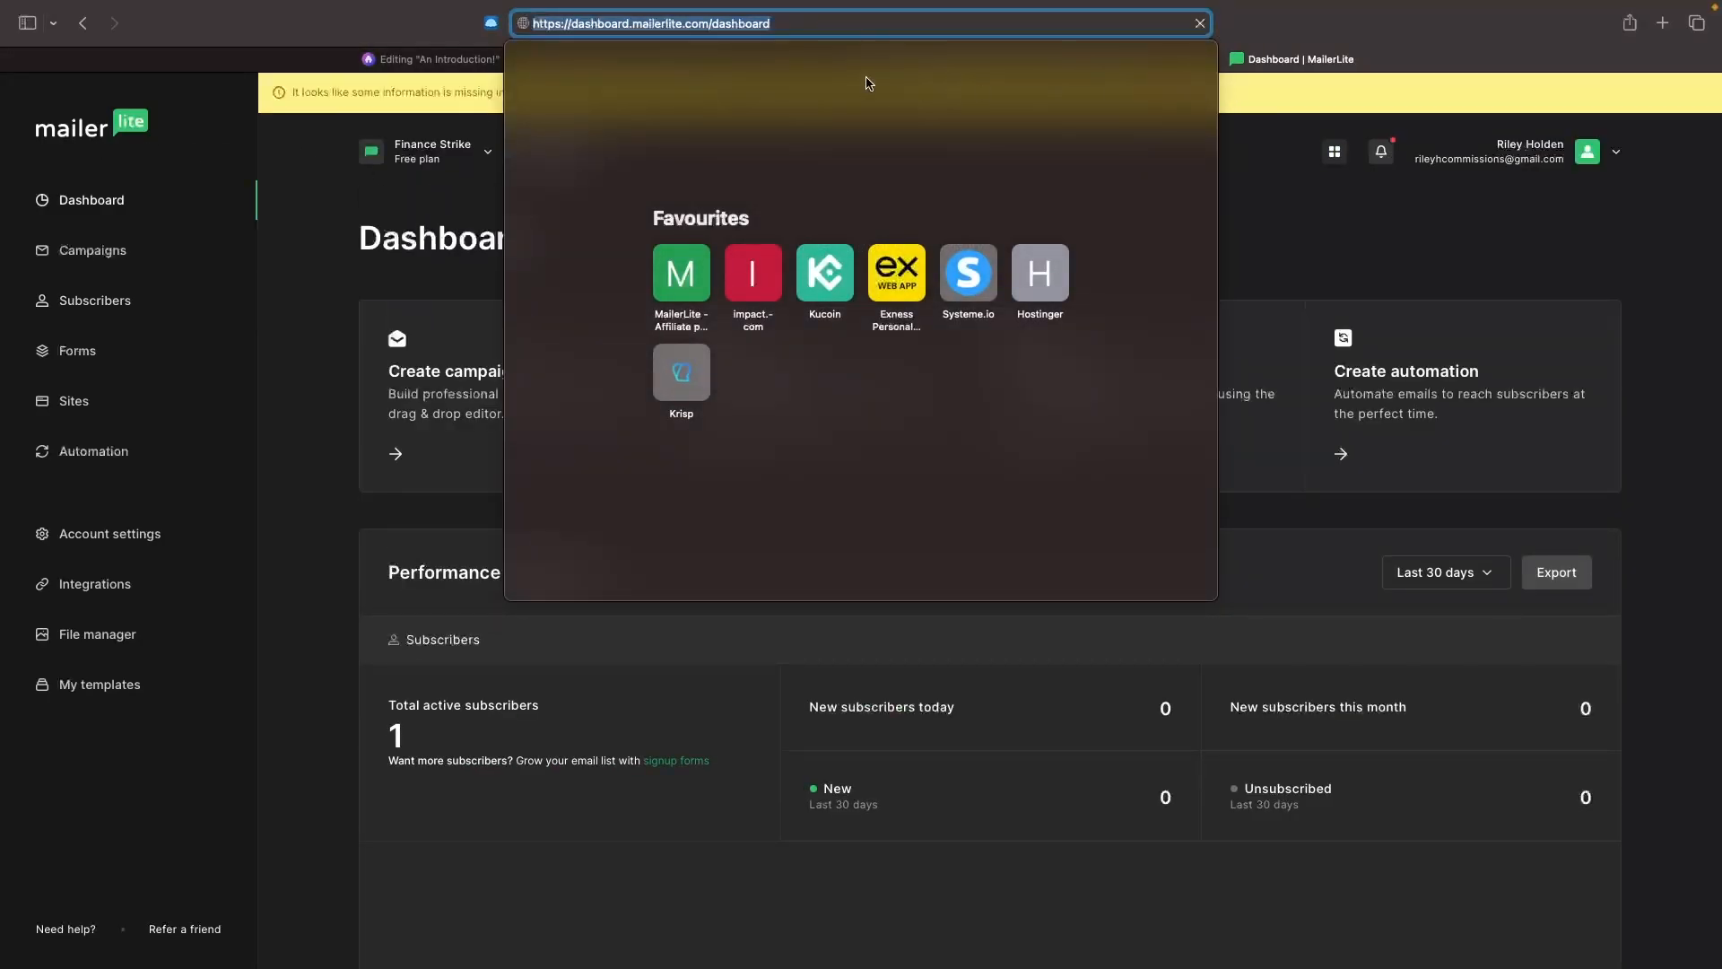
{"action": "left_click", "coordinate": [1417, 54]}
{"action": "left_click", "coordinate": [688, 61]}
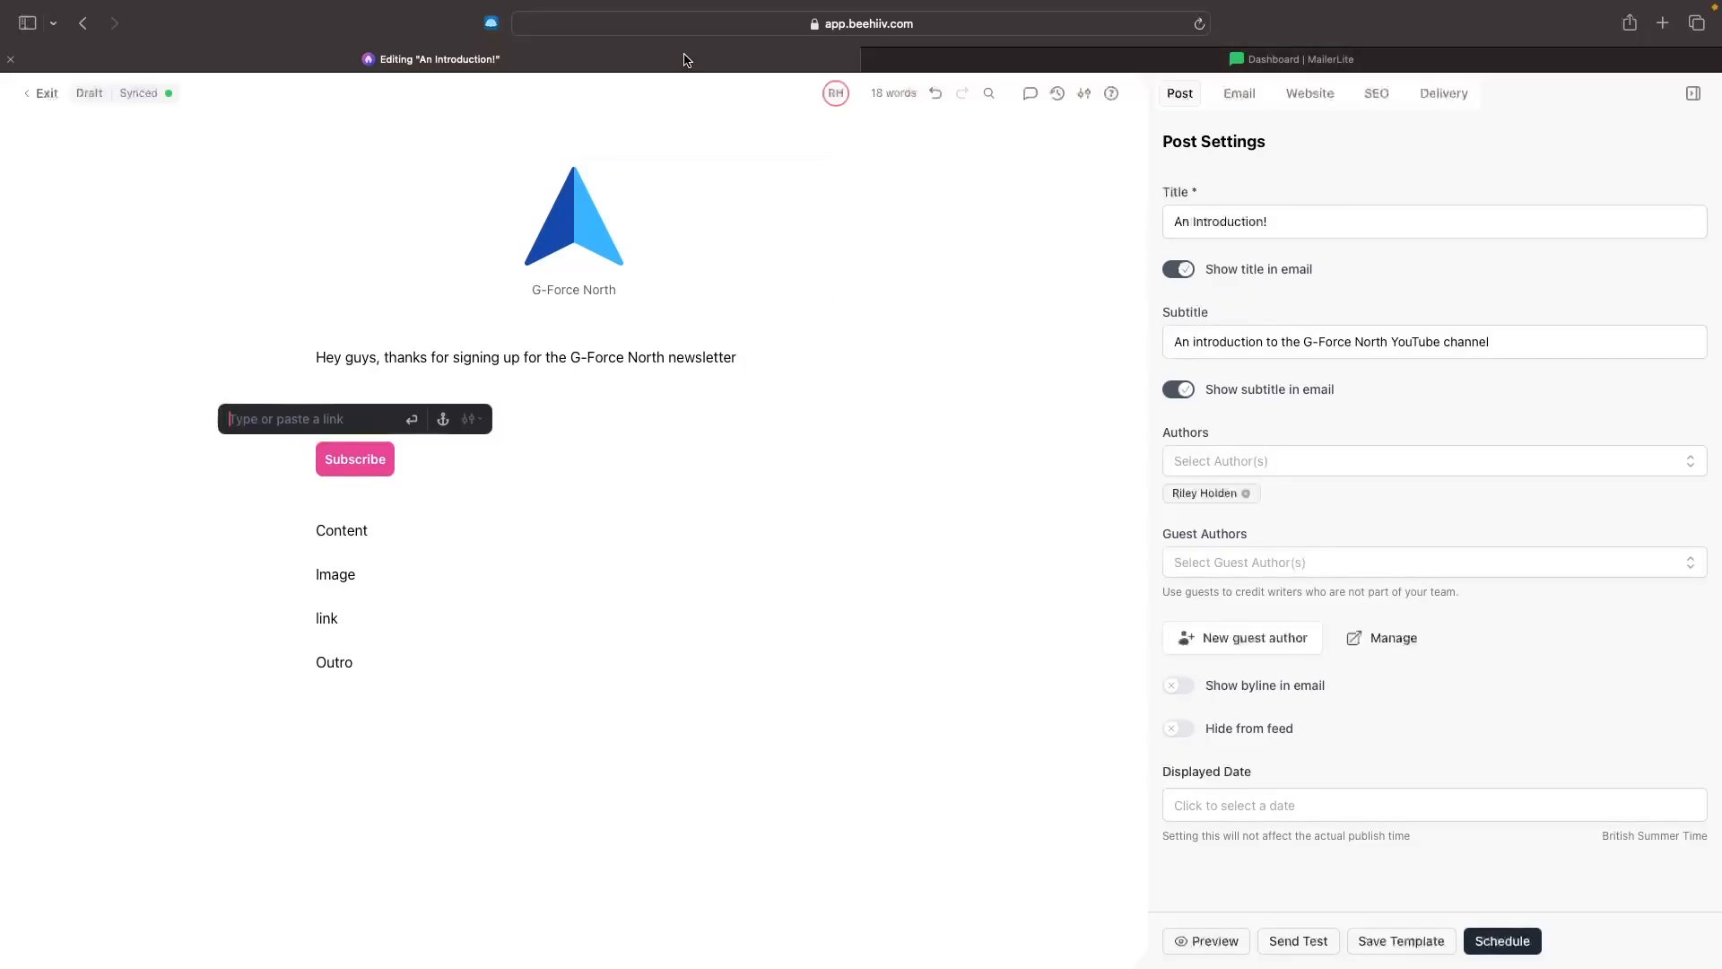
{"action": "key", "text": "super+v"}
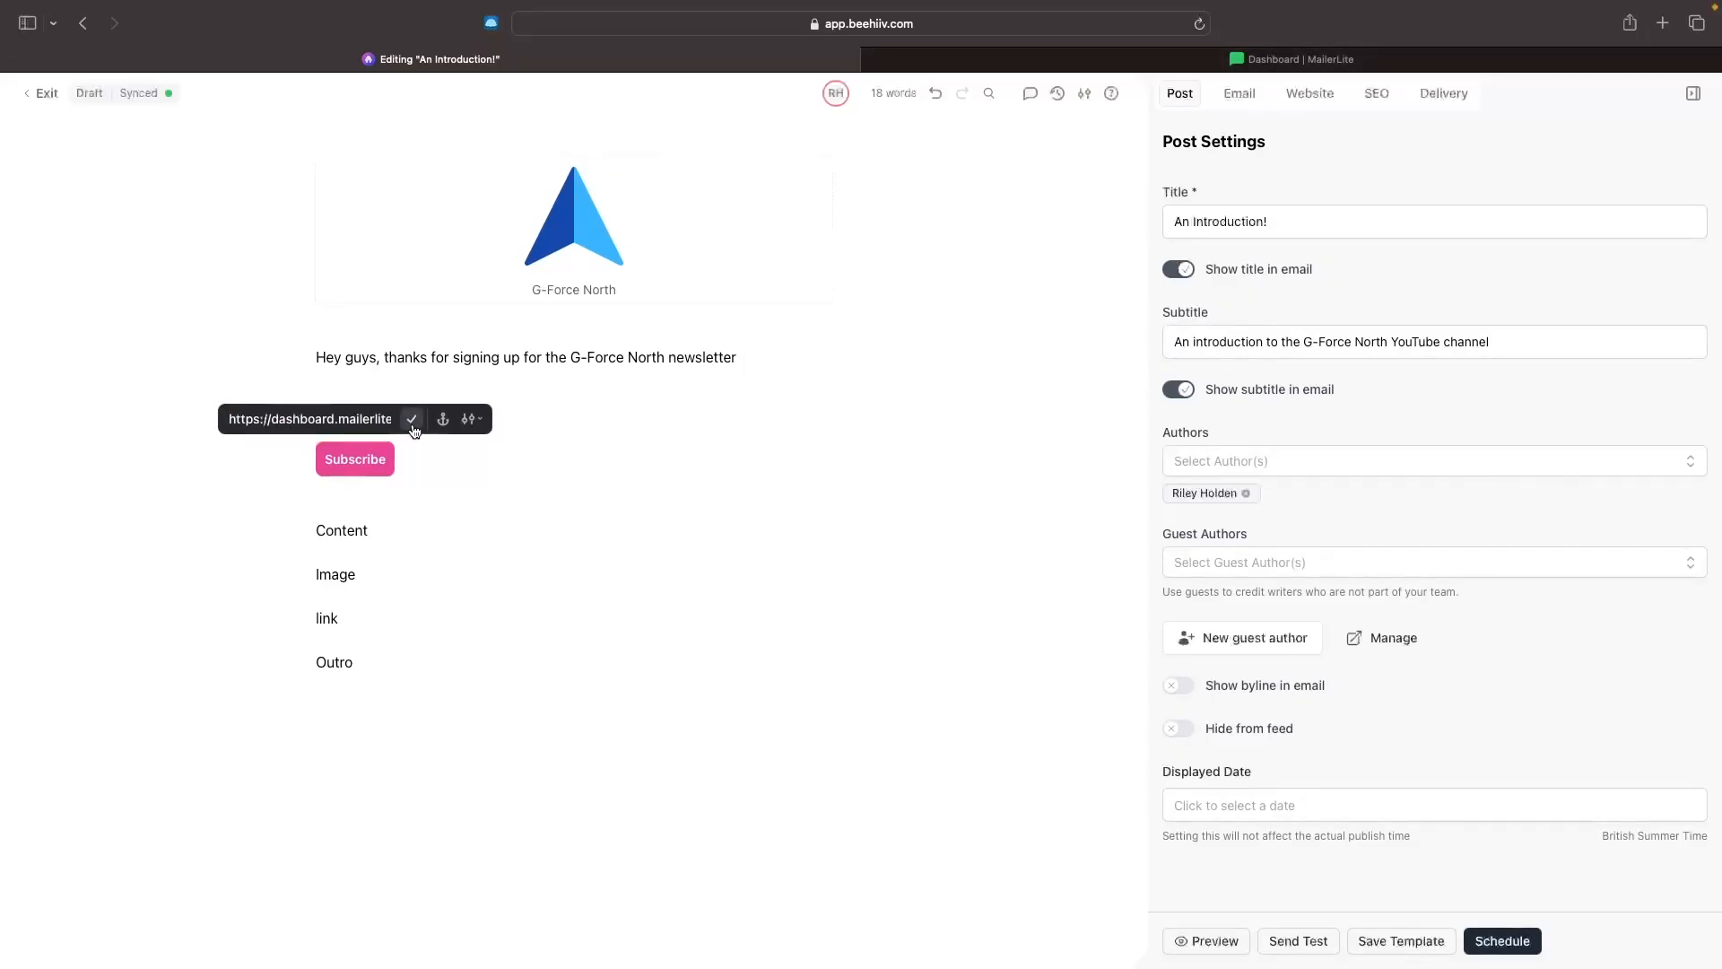
{"action": "left_click", "coordinate": [411, 419]}
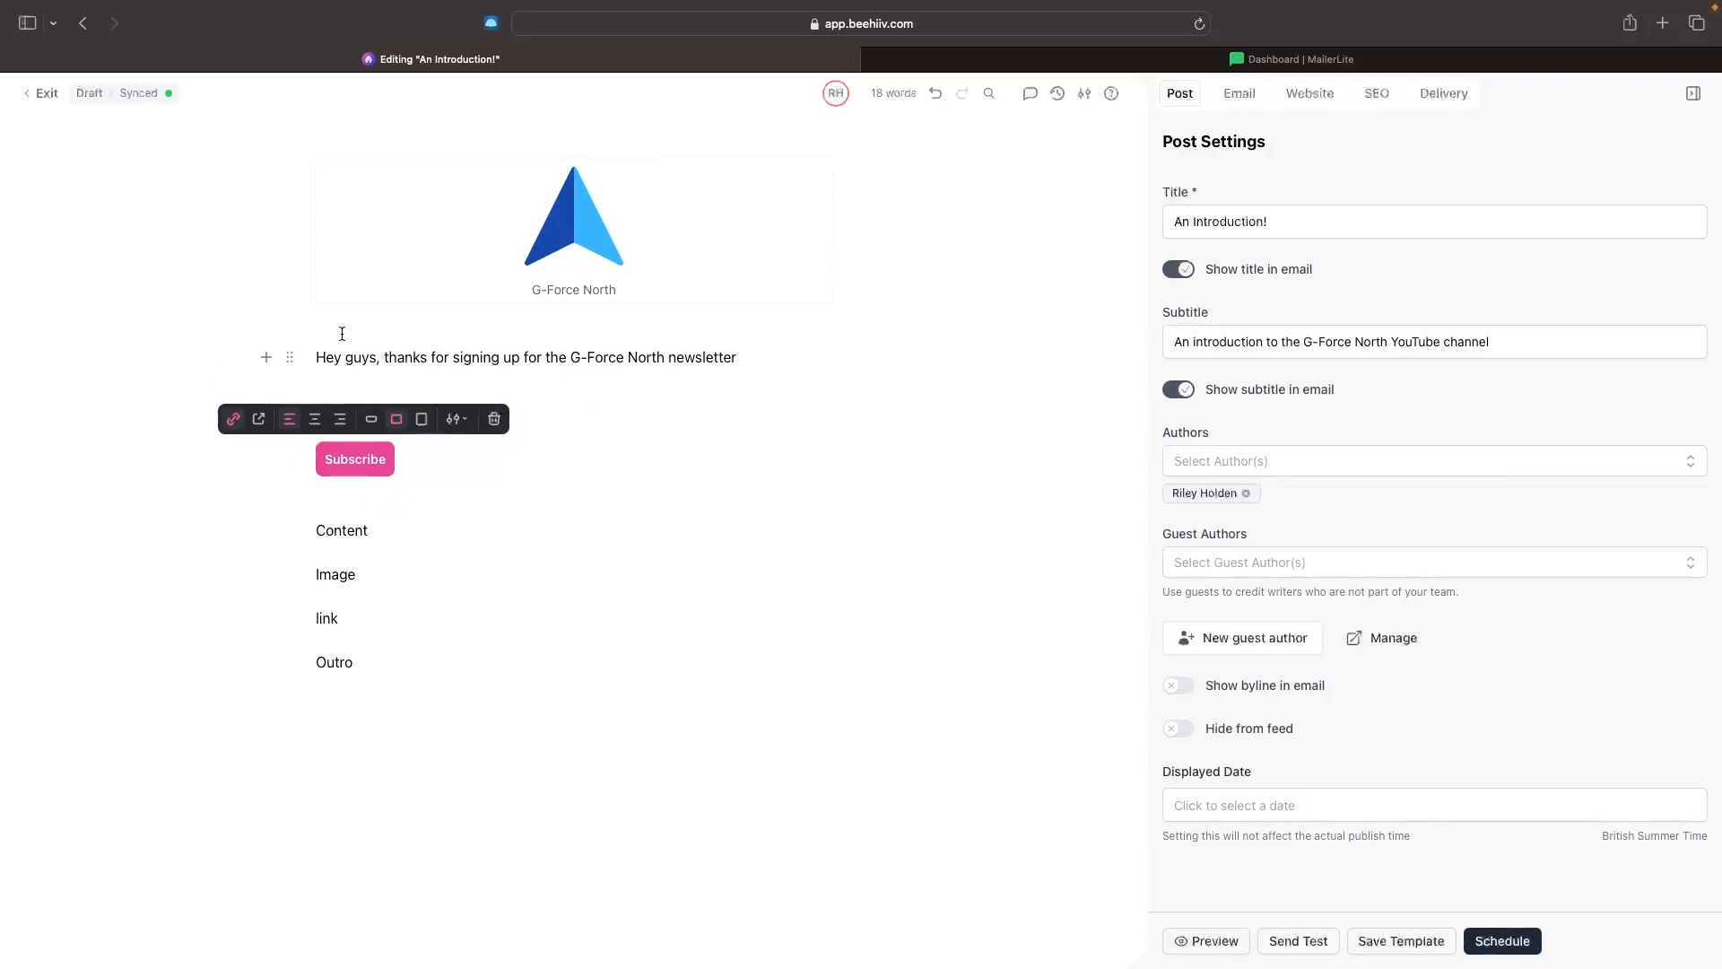
- Recolour the Subscribe button with a near-black background and white text
{"action": "left_click", "coordinate": [457, 418]}
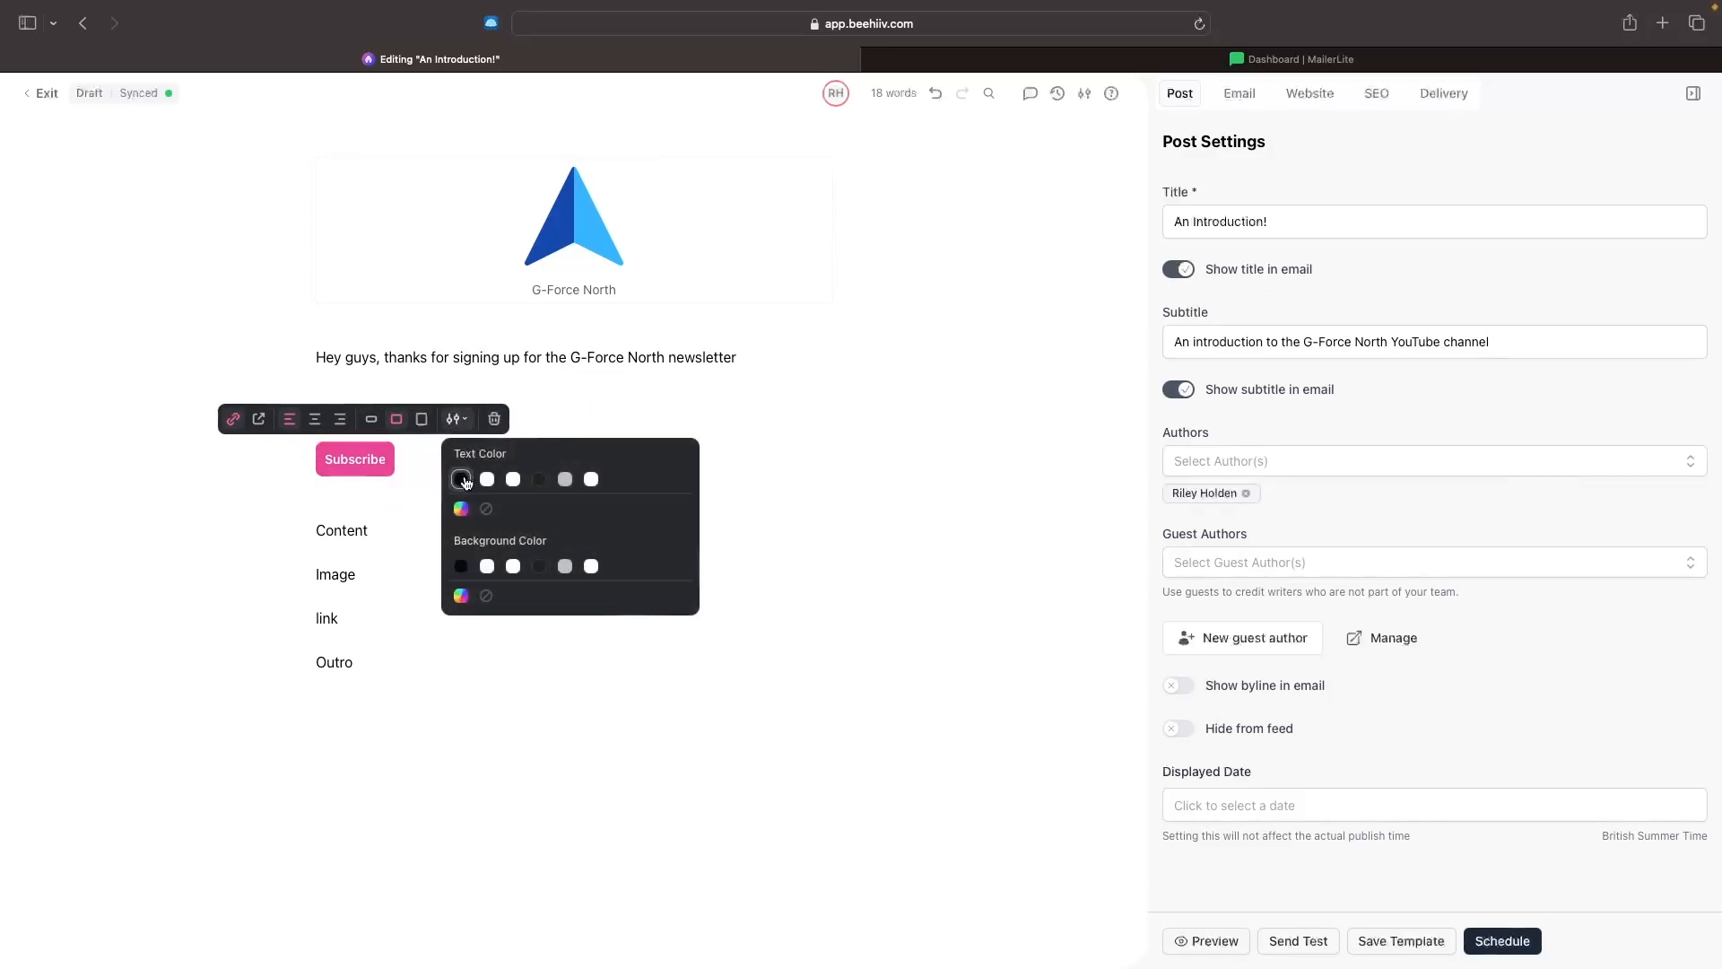
{"action": "left_click", "coordinate": [460, 483]}
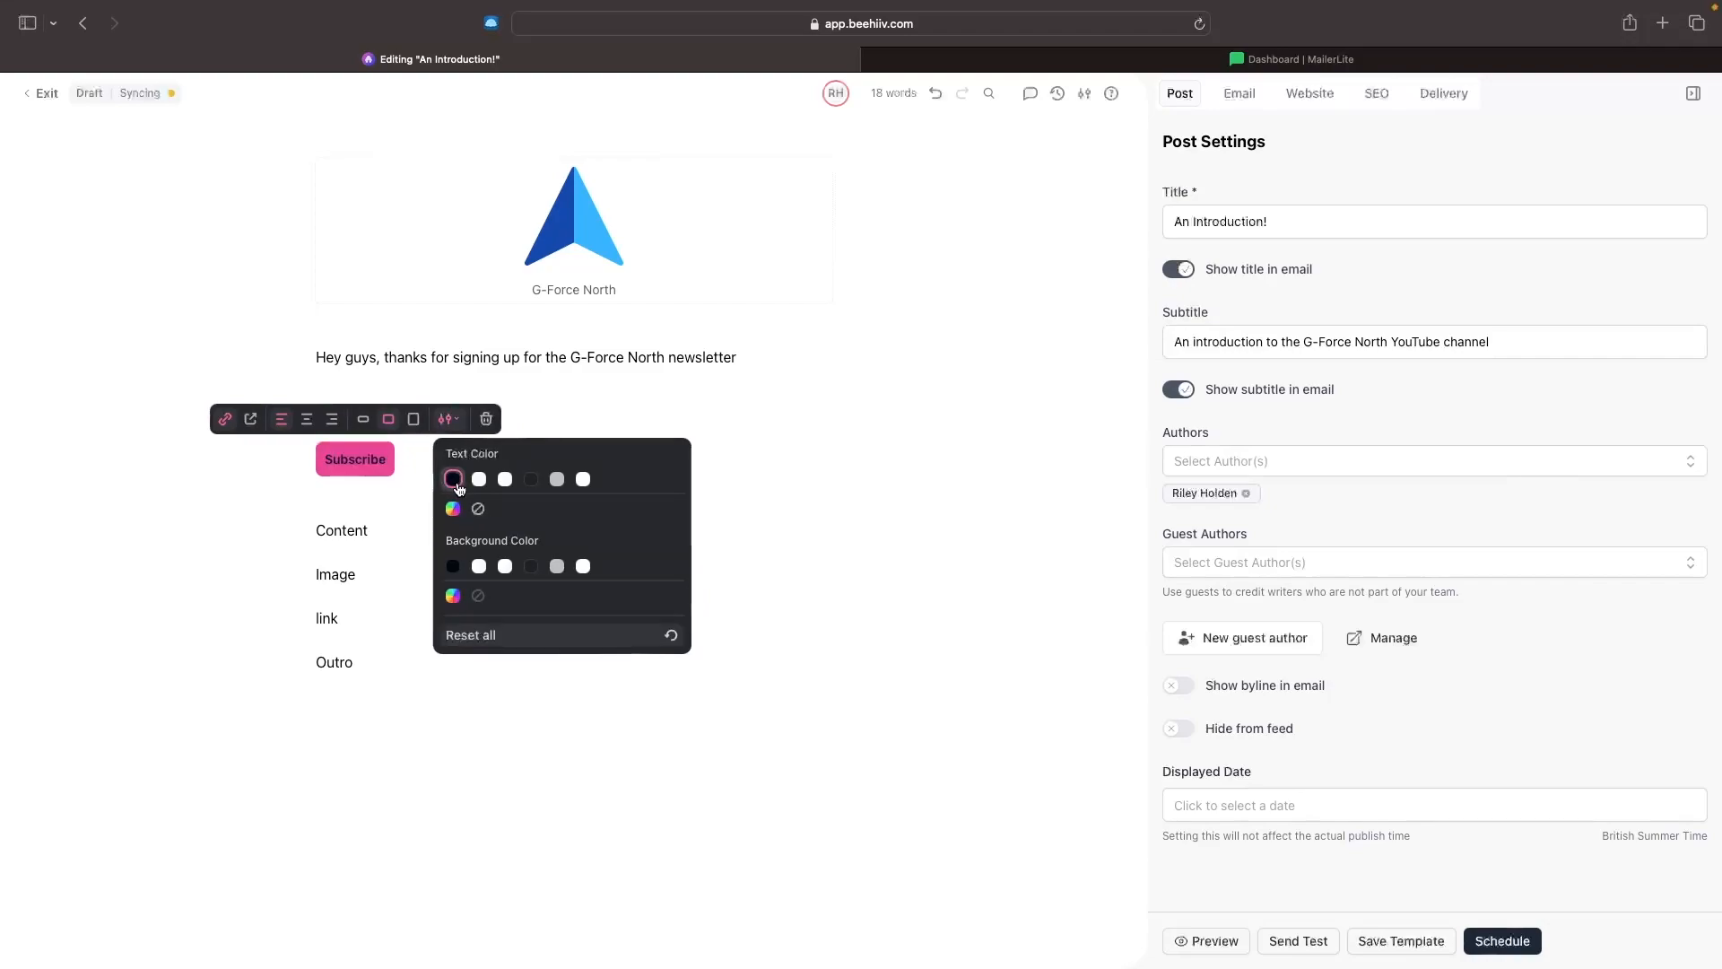
{"action": "left_click", "coordinate": [479, 566]}
{"action": "left_click", "coordinate": [557, 566]}
{"action": "left_click", "coordinate": [531, 565]}
{"action": "left_click", "coordinate": [557, 566]}
{"action": "left_click", "coordinate": [531, 566]}
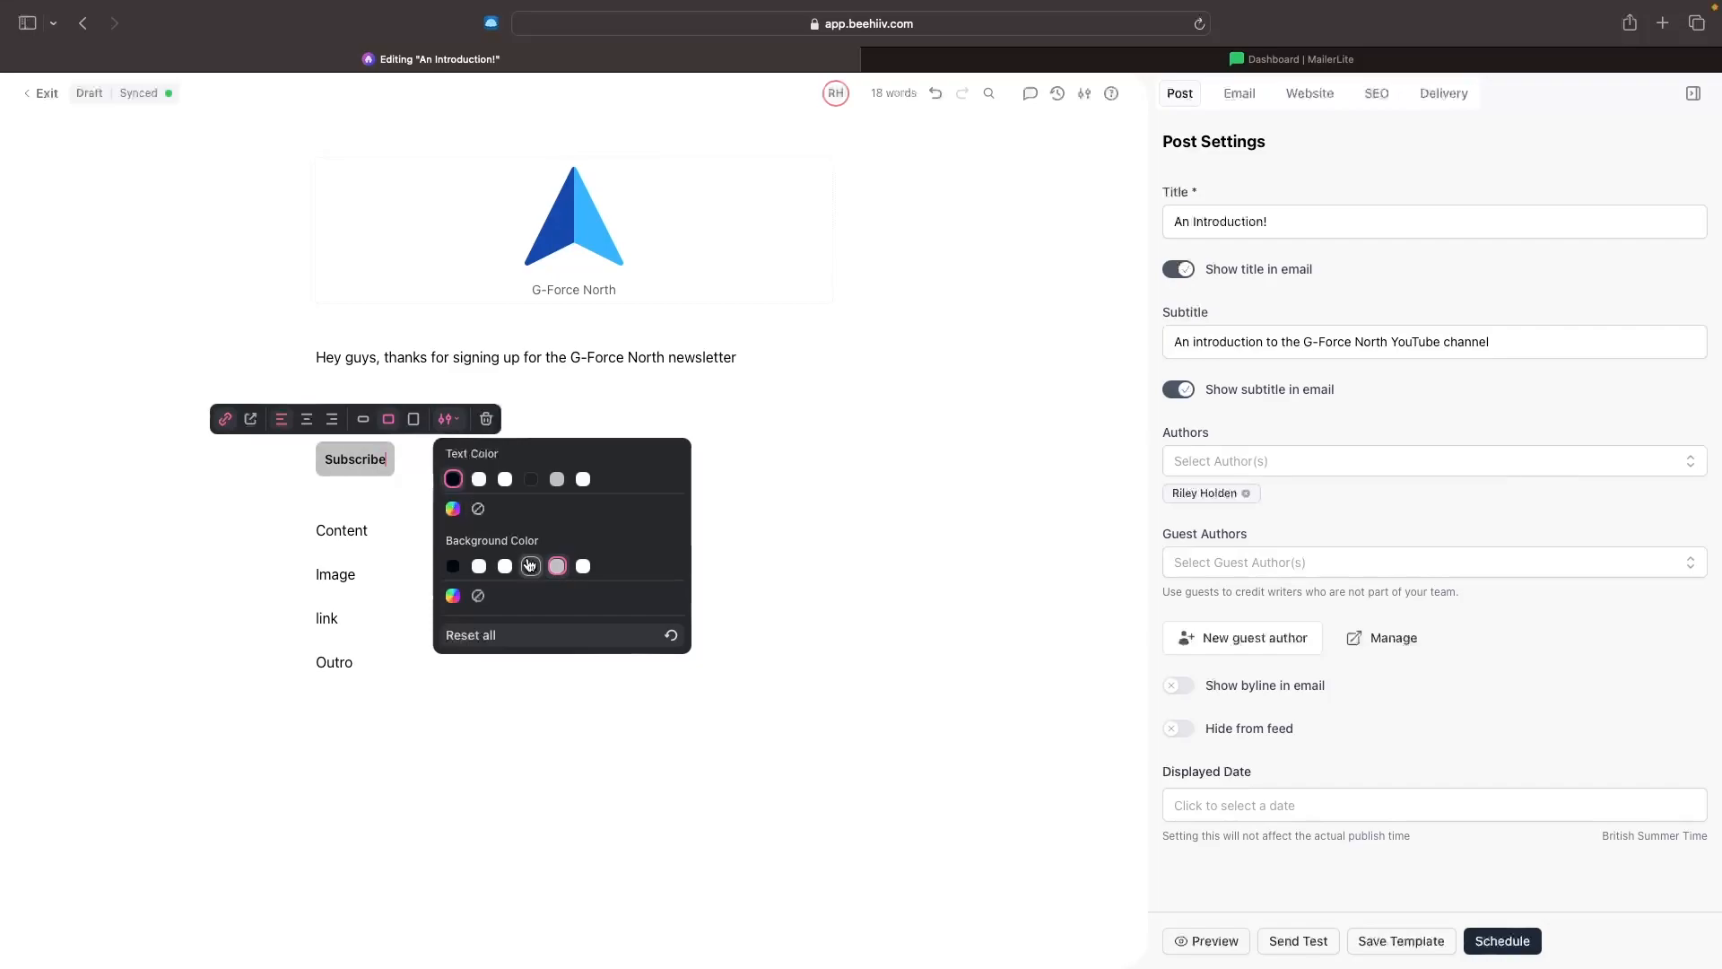
{"action": "left_click", "coordinate": [479, 479]}
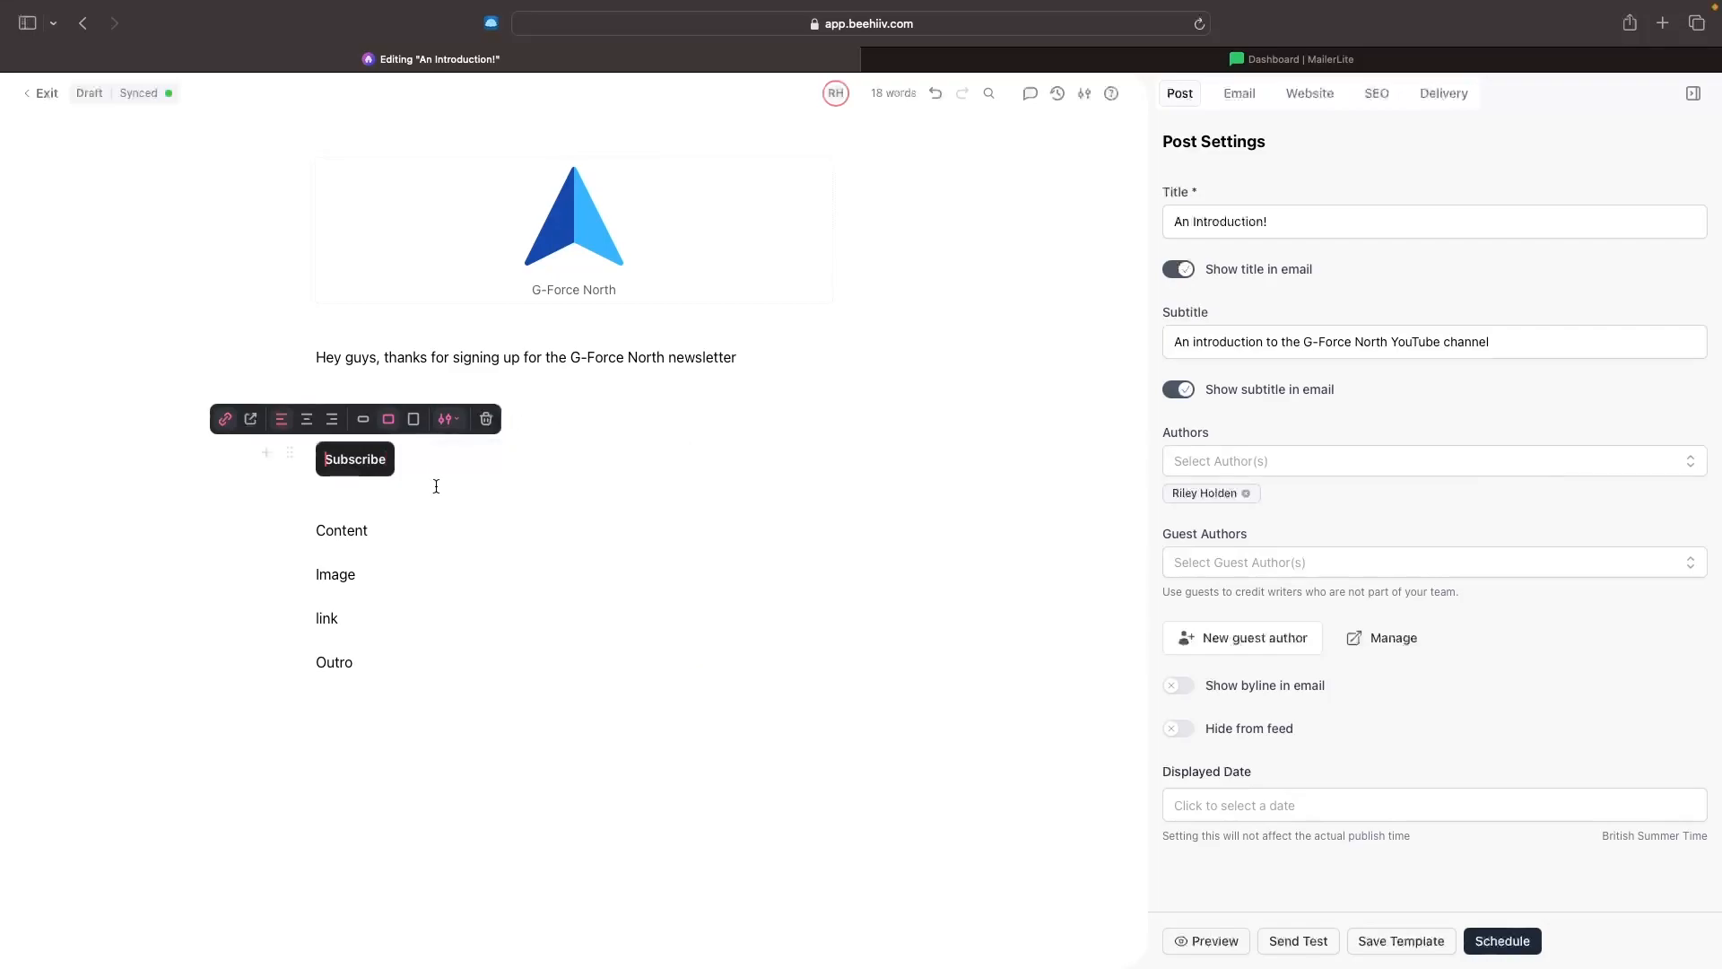
{"action": "left_click", "coordinate": [435, 479]}
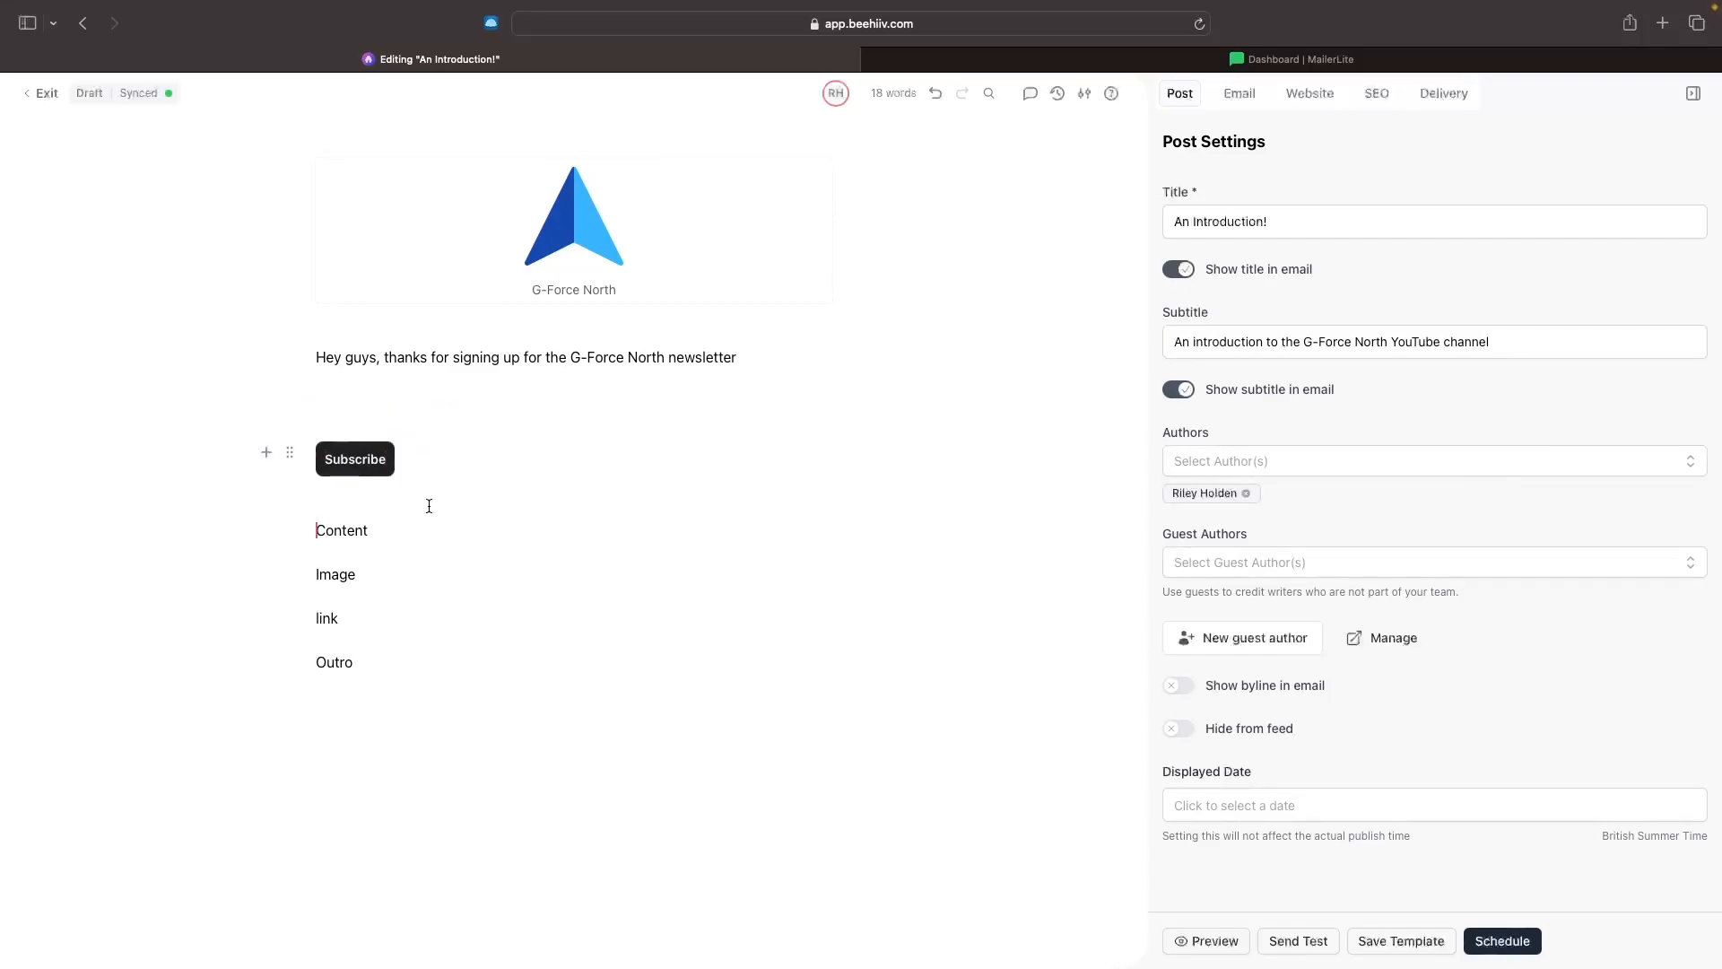
- Turn the "Content" placeholder line into a YouTube embed block
{"action": "type", "text": "/"}
{"action": "scroll", "coordinate": [574, 601], "scroll_direction": "down", "scroll_amount": 2}
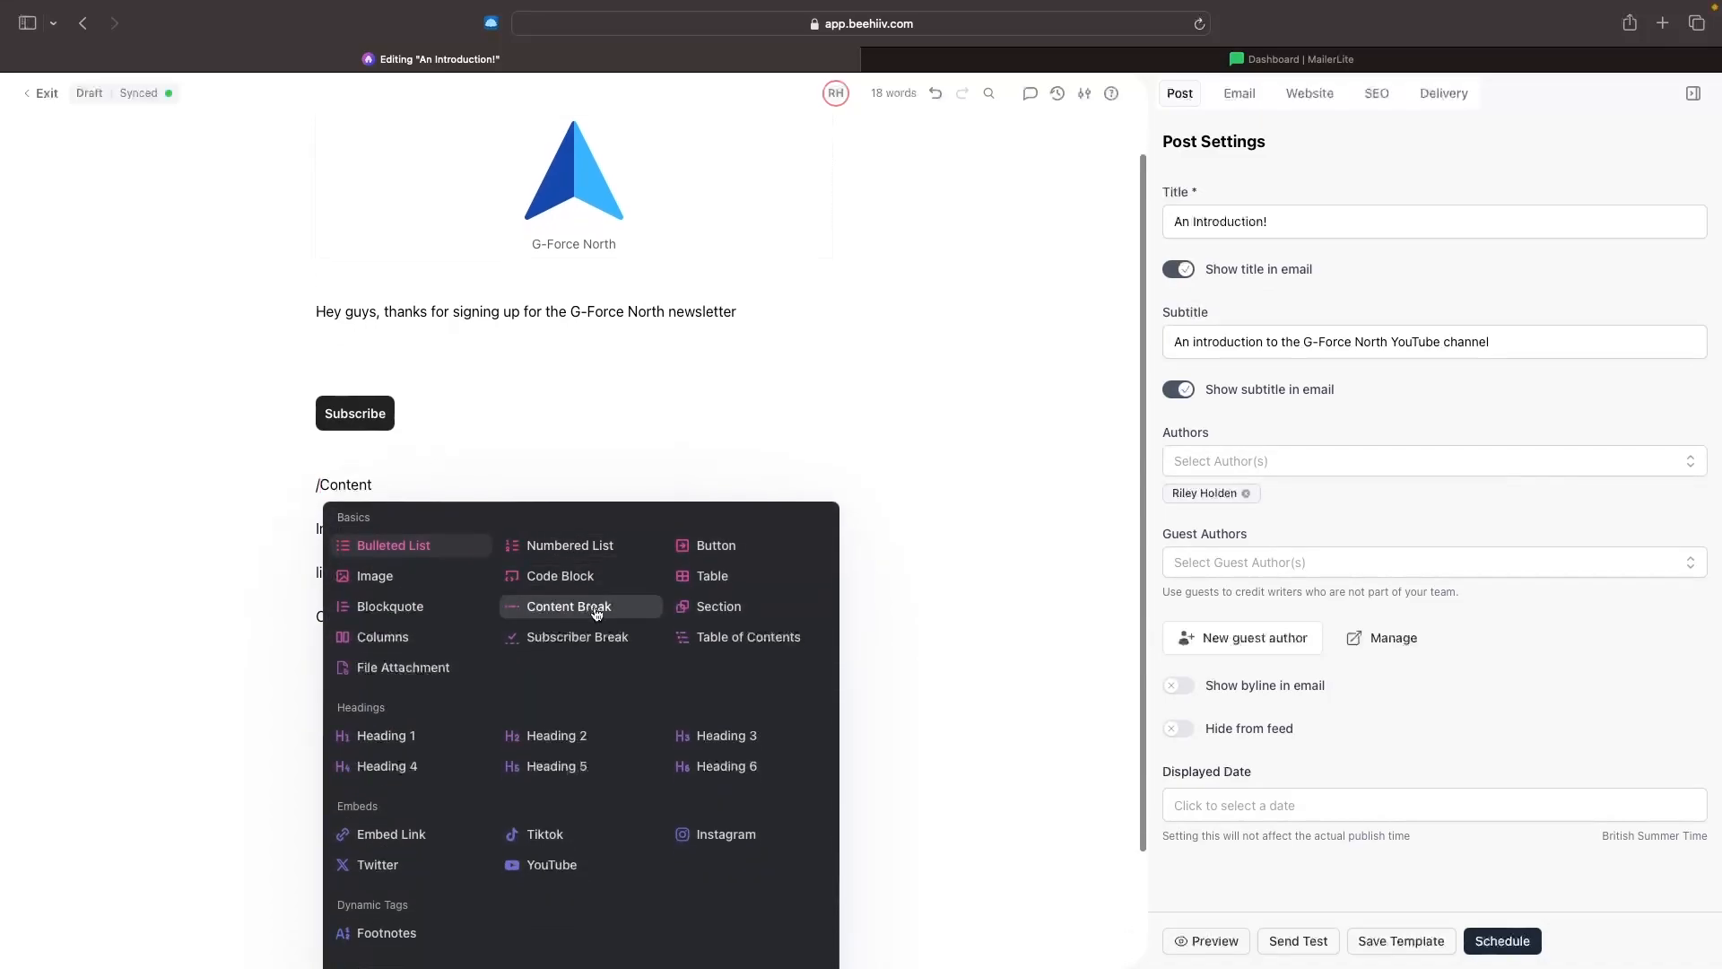
{"action": "scroll", "coordinate": [596, 612], "scroll_direction": "down", "scroll_amount": 2}
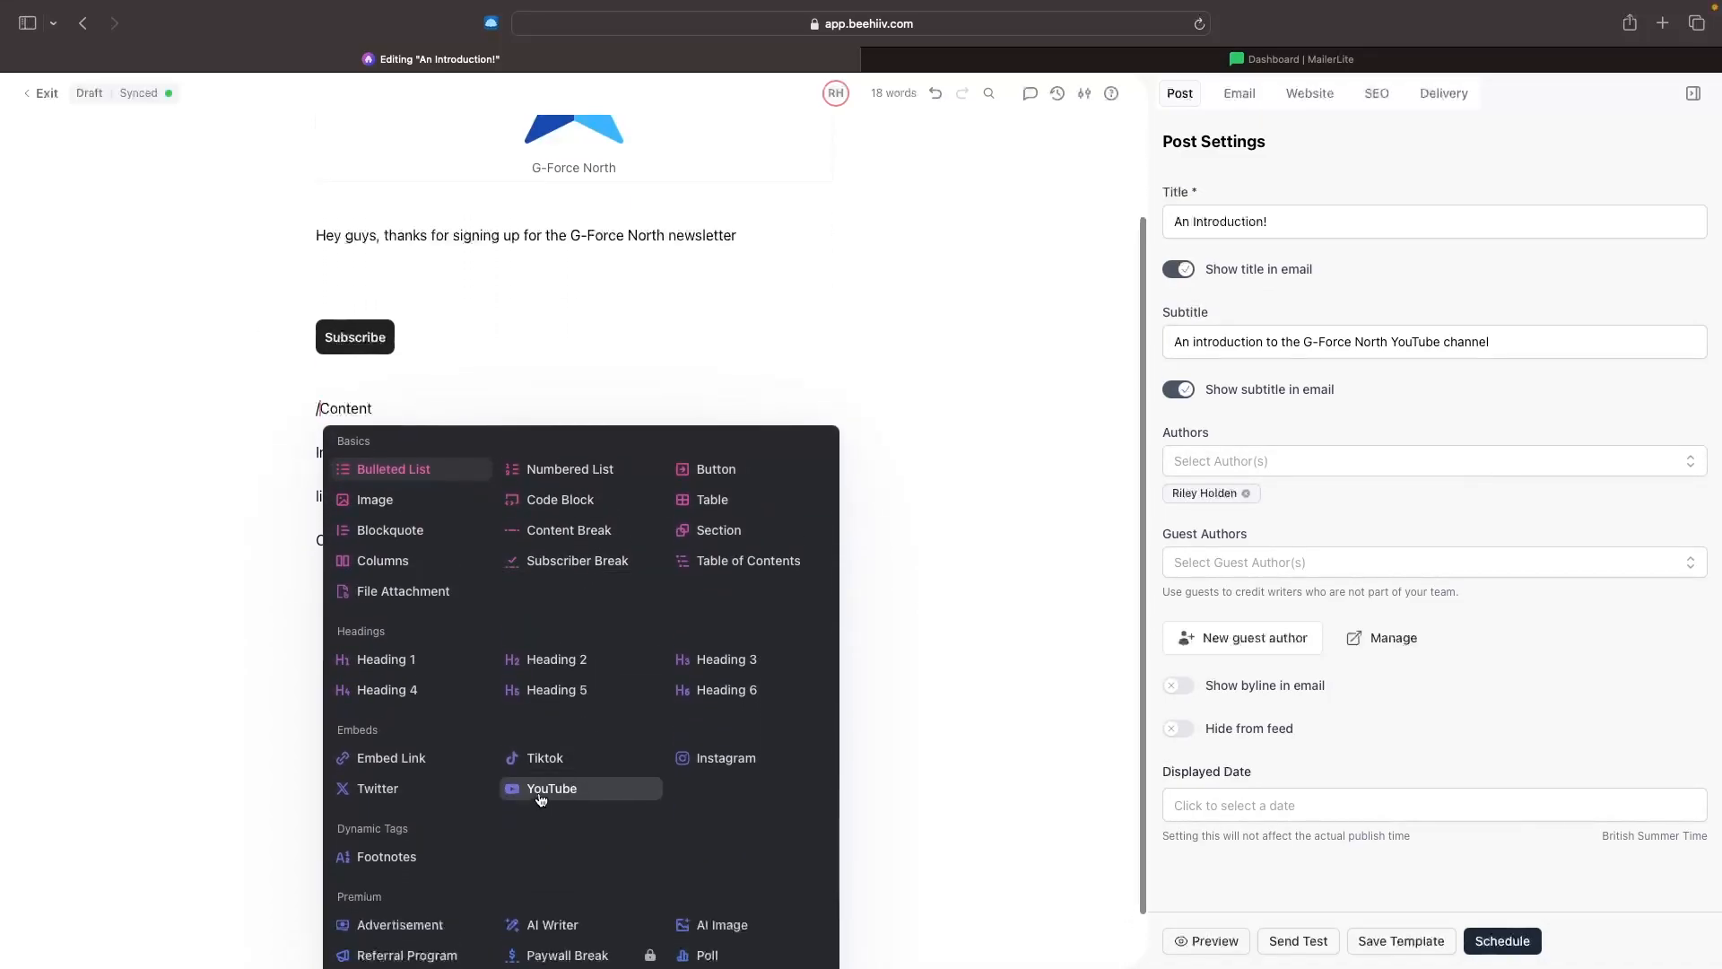
{"action": "left_click", "coordinate": [540, 796]}
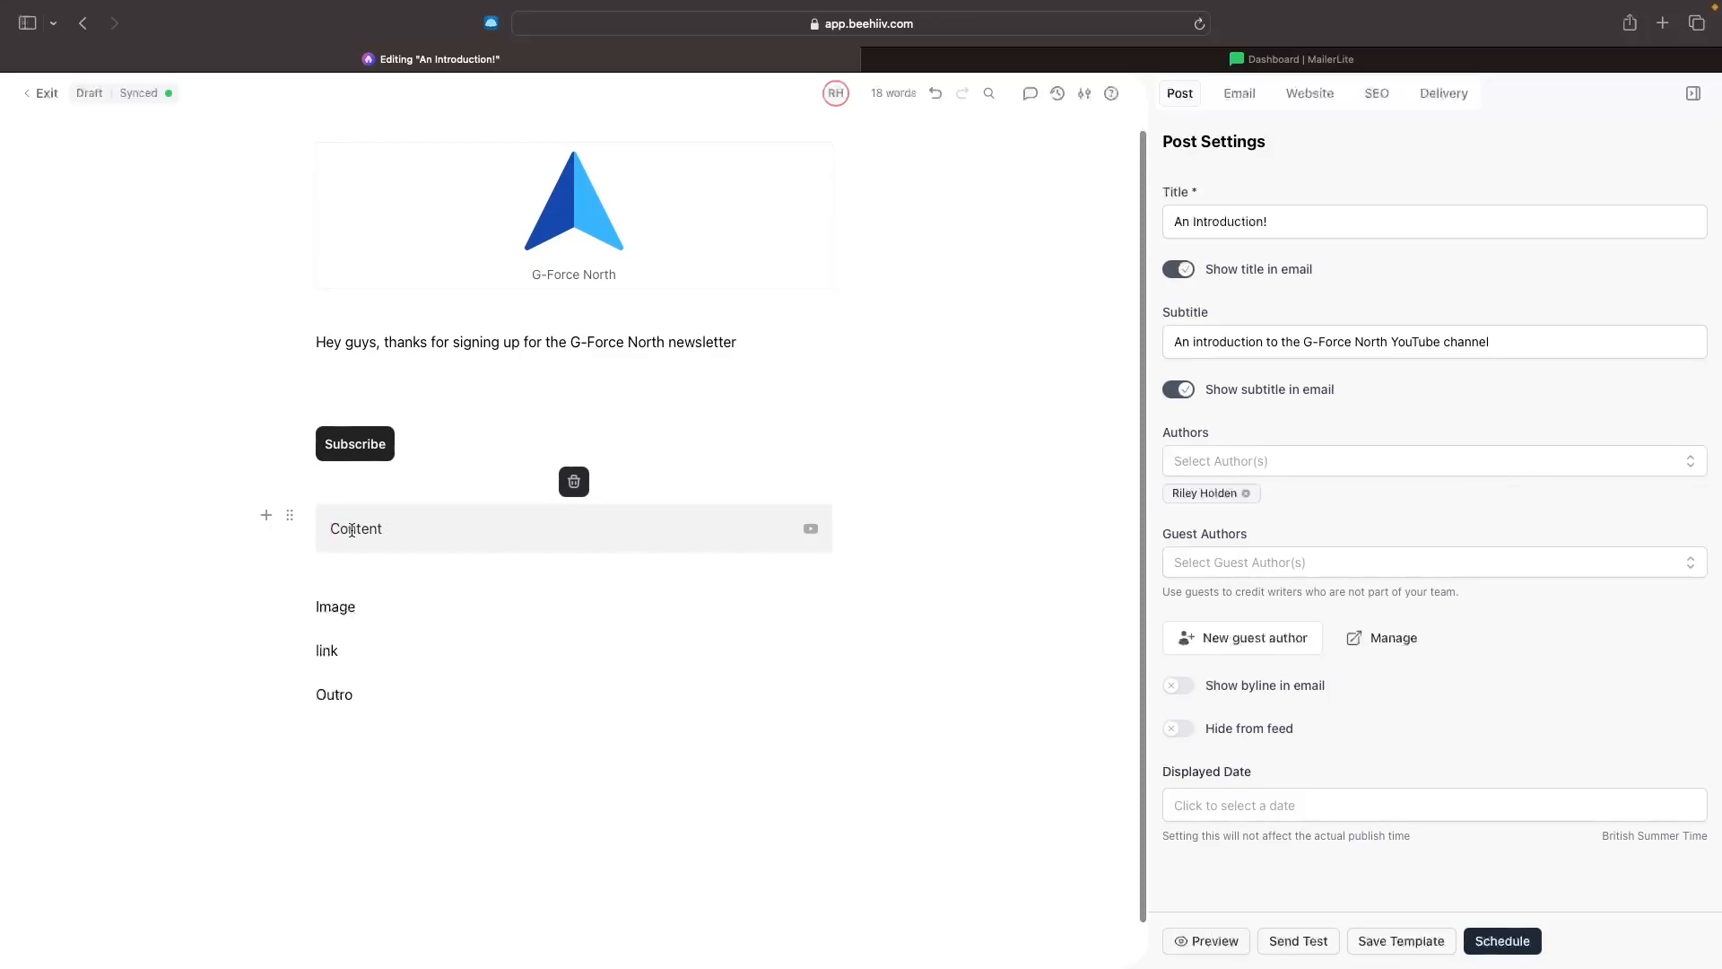
- Switch to YouTube at youtube.com, open the video "Top 5 AI Marketing Tools (That Will Change Your Life)" and copy its address
{"action": "left_click", "coordinate": [1663, 23]}
{"action": "type", "text": "youtube.com"}
{"action": "key", "text": "Return"}
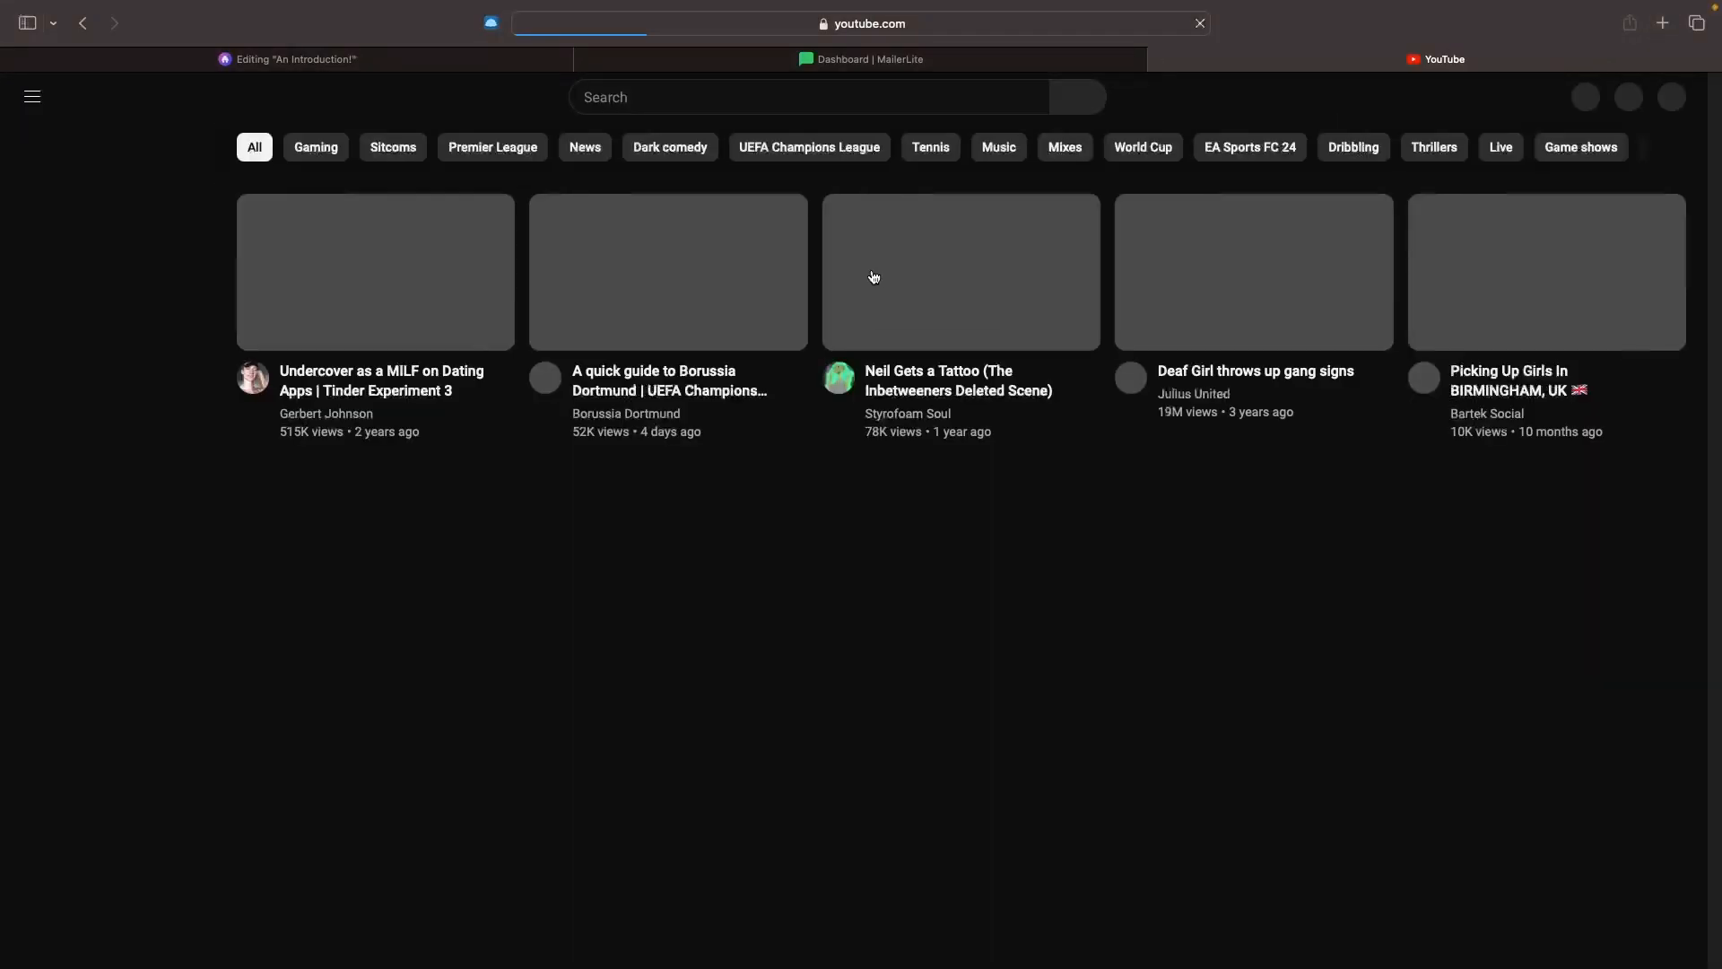
{"action": "left_click", "coordinate": [875, 278]}
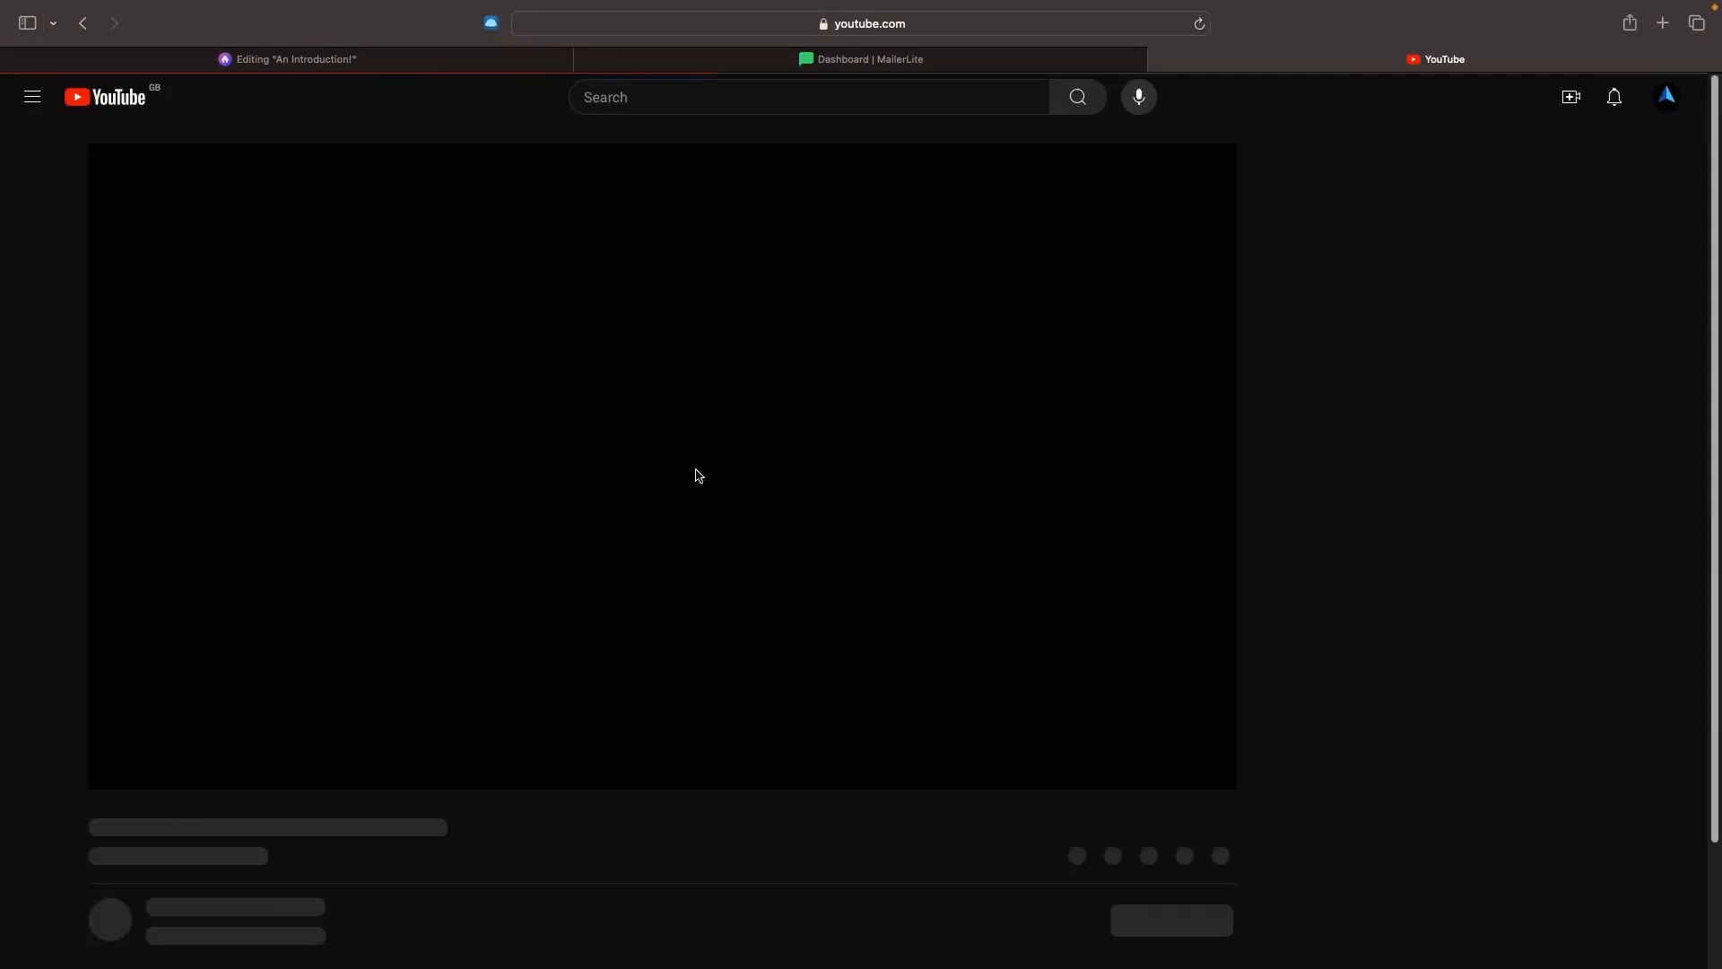
{"action": "left_click", "coordinate": [695, 469]}
{"action": "left_click", "coordinate": [909, 28]}
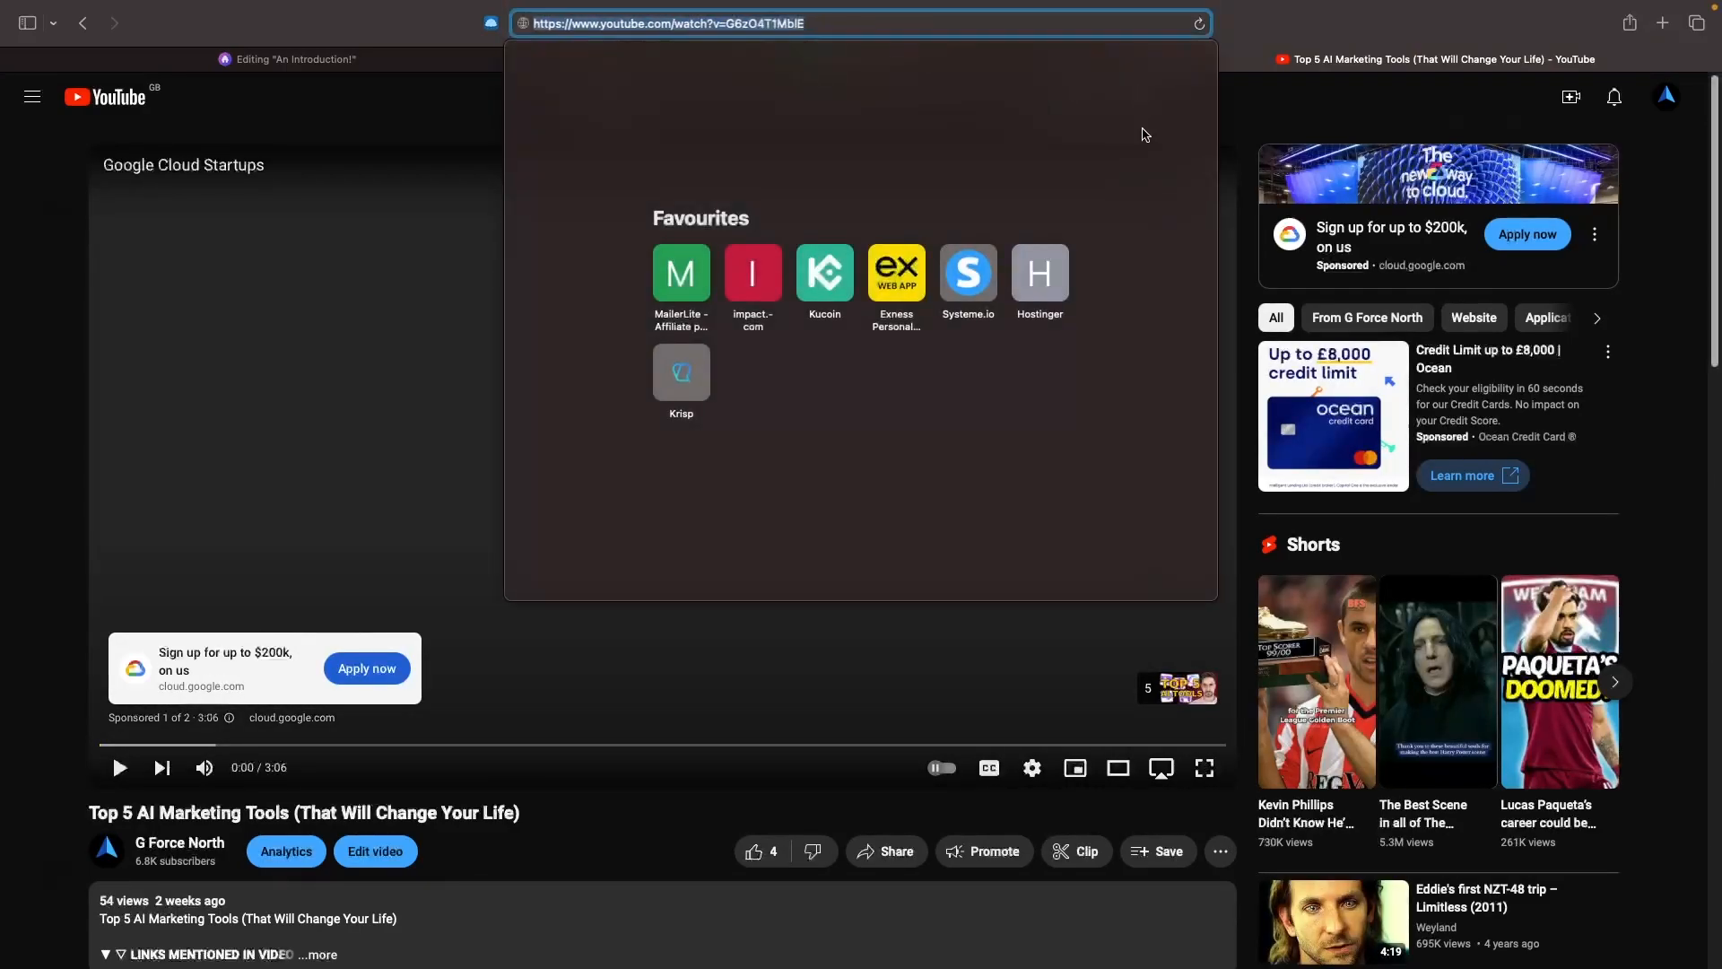
{"action": "left_click", "coordinate": [1402, 26]}
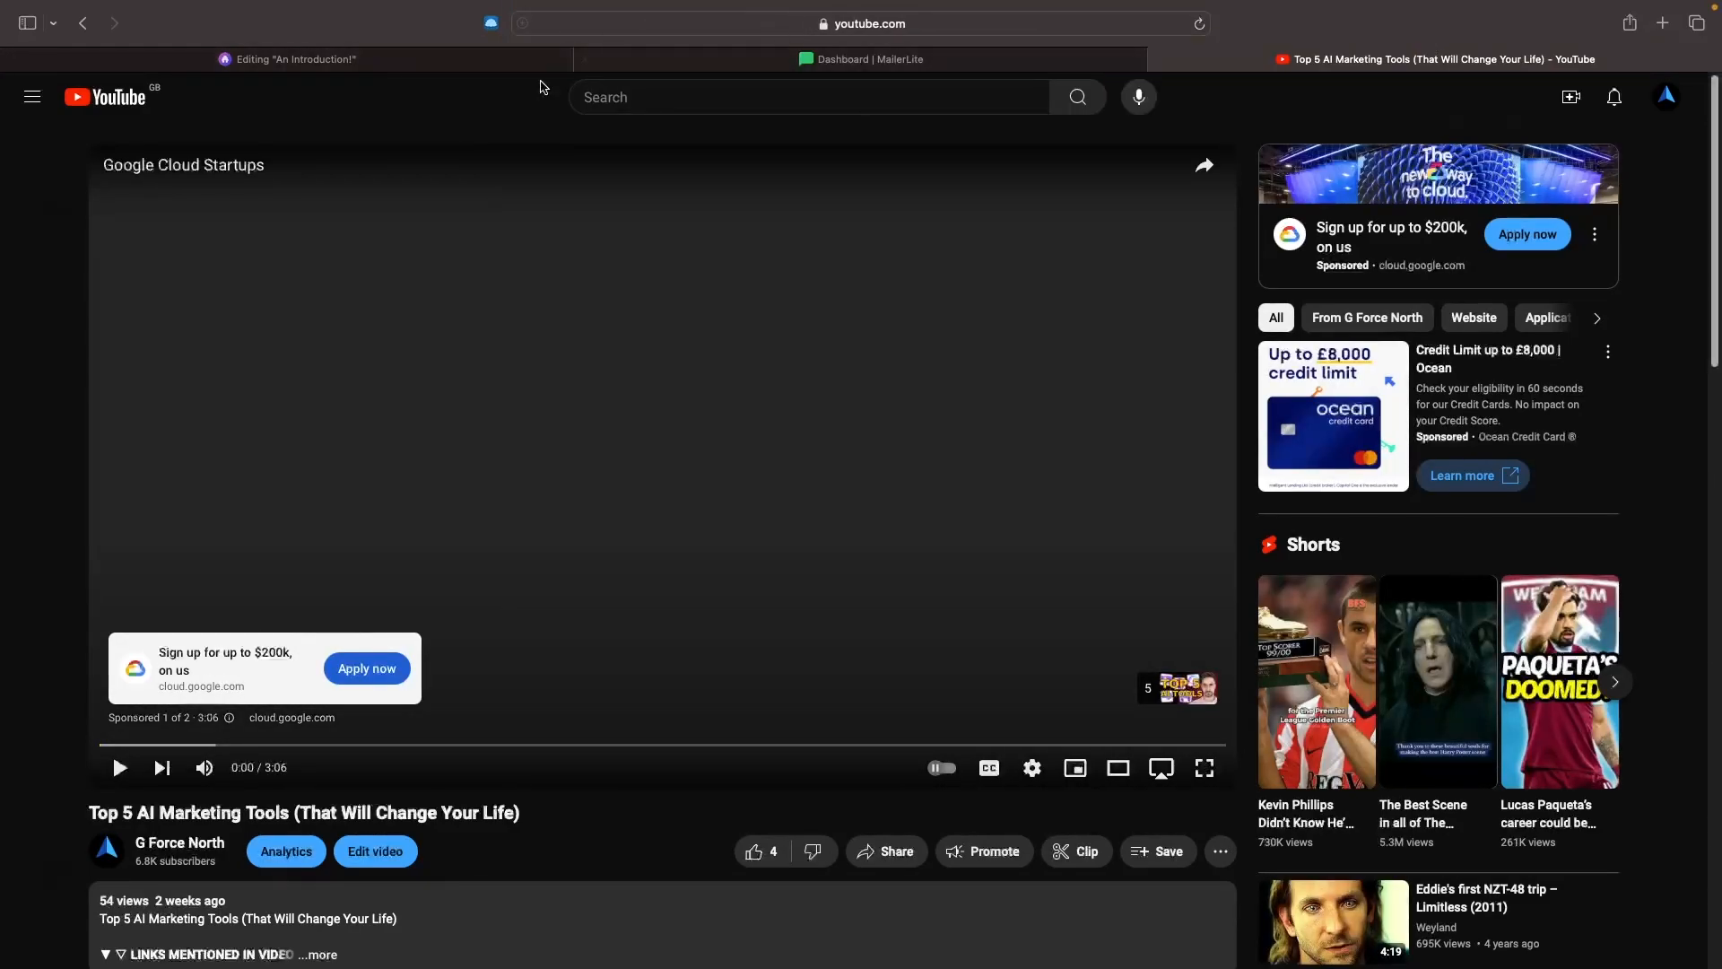
- Return to the beehiiv draft and embed the copied YouTube video in the embed block
{"action": "left_click", "coordinate": [538, 59]}
{"action": "type", "text": "https://www.youtube.com/watch?v=83cGf7MbW0"}
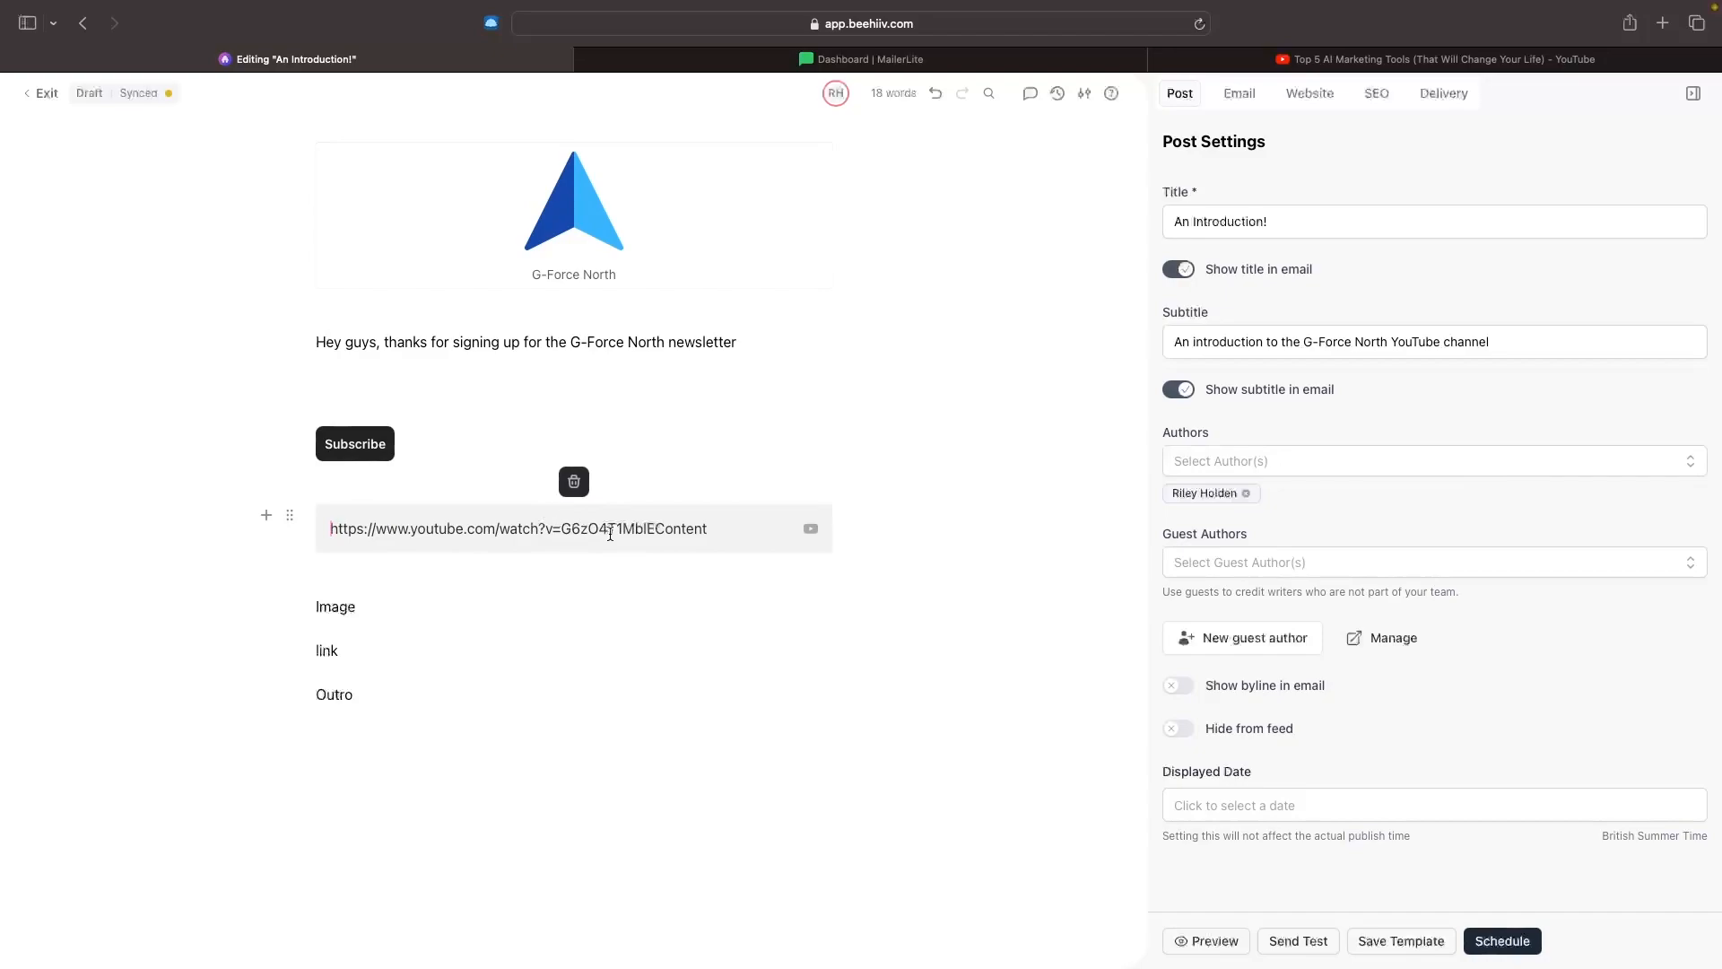
{"action": "key", "text": "Return"}
{"action": "scroll", "coordinate": [574, 592], "scroll_direction": "down", "scroll_amount": 2}
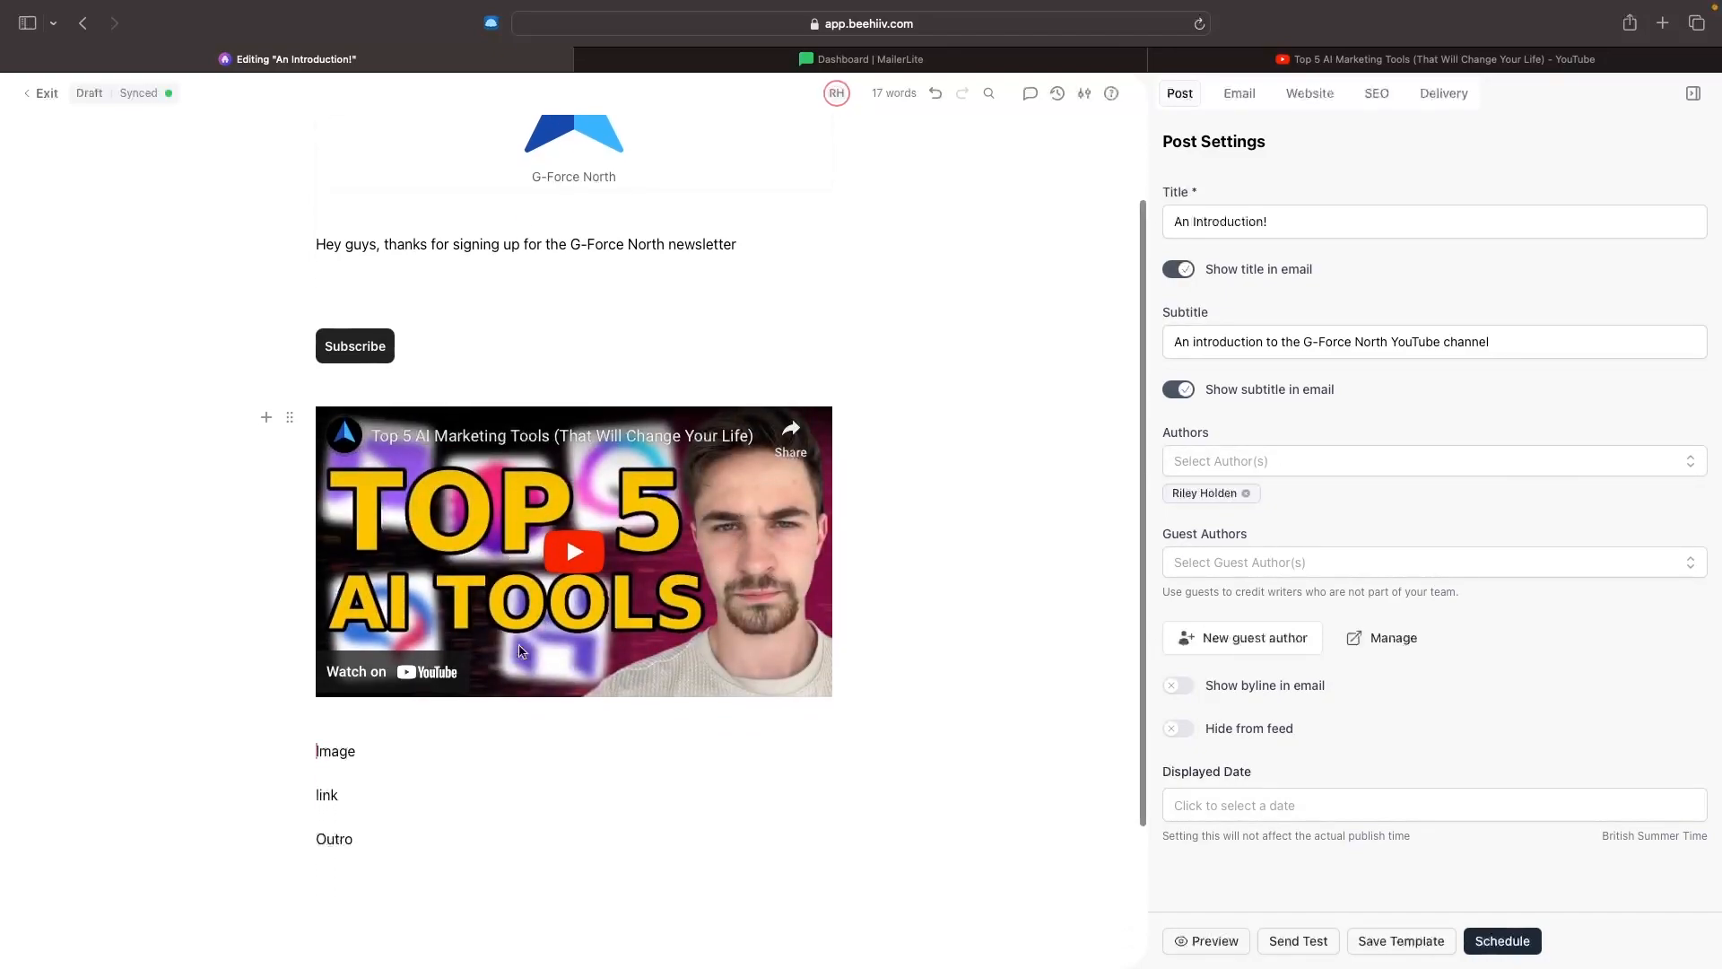
- Clear the remaining "Image" placeholder and bring up the content block options on that line
{"action": "scroll", "coordinate": [665, 608], "scroll_direction": "down", "scroll_amount": 2}
{"action": "key", "text": "BackSpace"}
{"action": "key", "text": "BackSpace"}
{"action": "key", "text": "BackSpace"}
{"action": "key", "text": "BackSpace"}
{"action": "key", "text": "BackSpace"}
{"action": "type", "text": "/"}
{"action": "scroll", "coordinate": [752, 702], "scroll_direction": "down", "scroll_amount": 5}
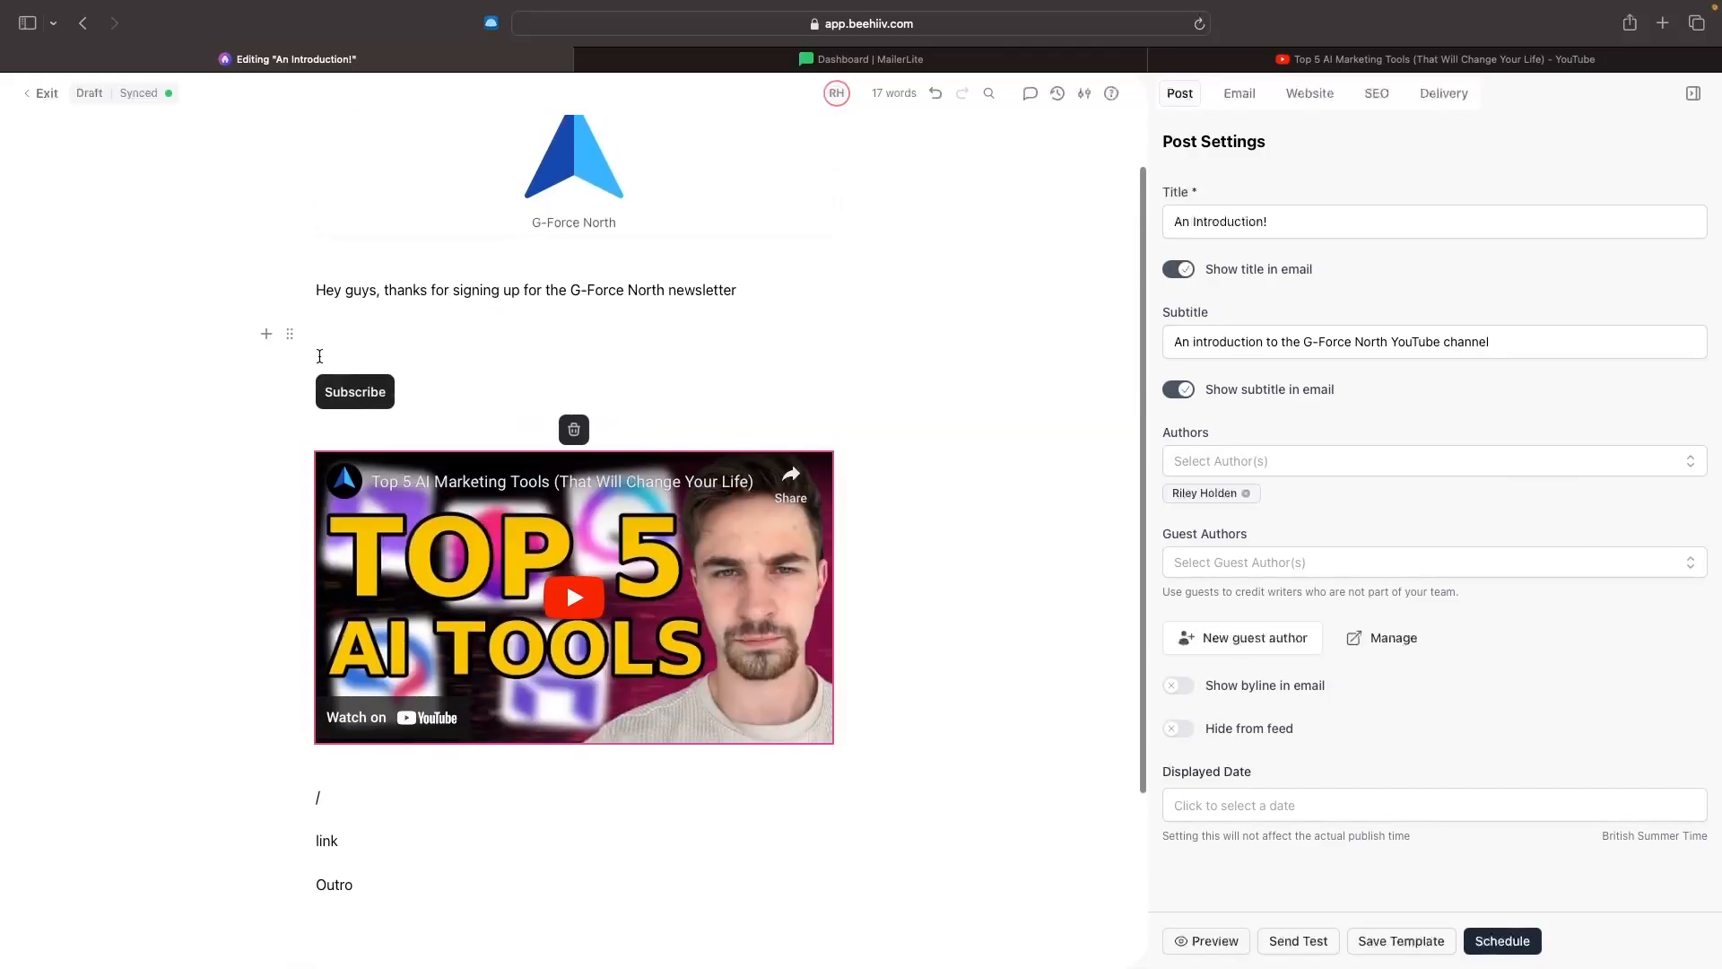
- Delete the Subscribe button and the embedded YouTube video from the post
{"action": "left_click", "coordinate": [353, 386]}
{"action": "left_click", "coordinate": [487, 351]}
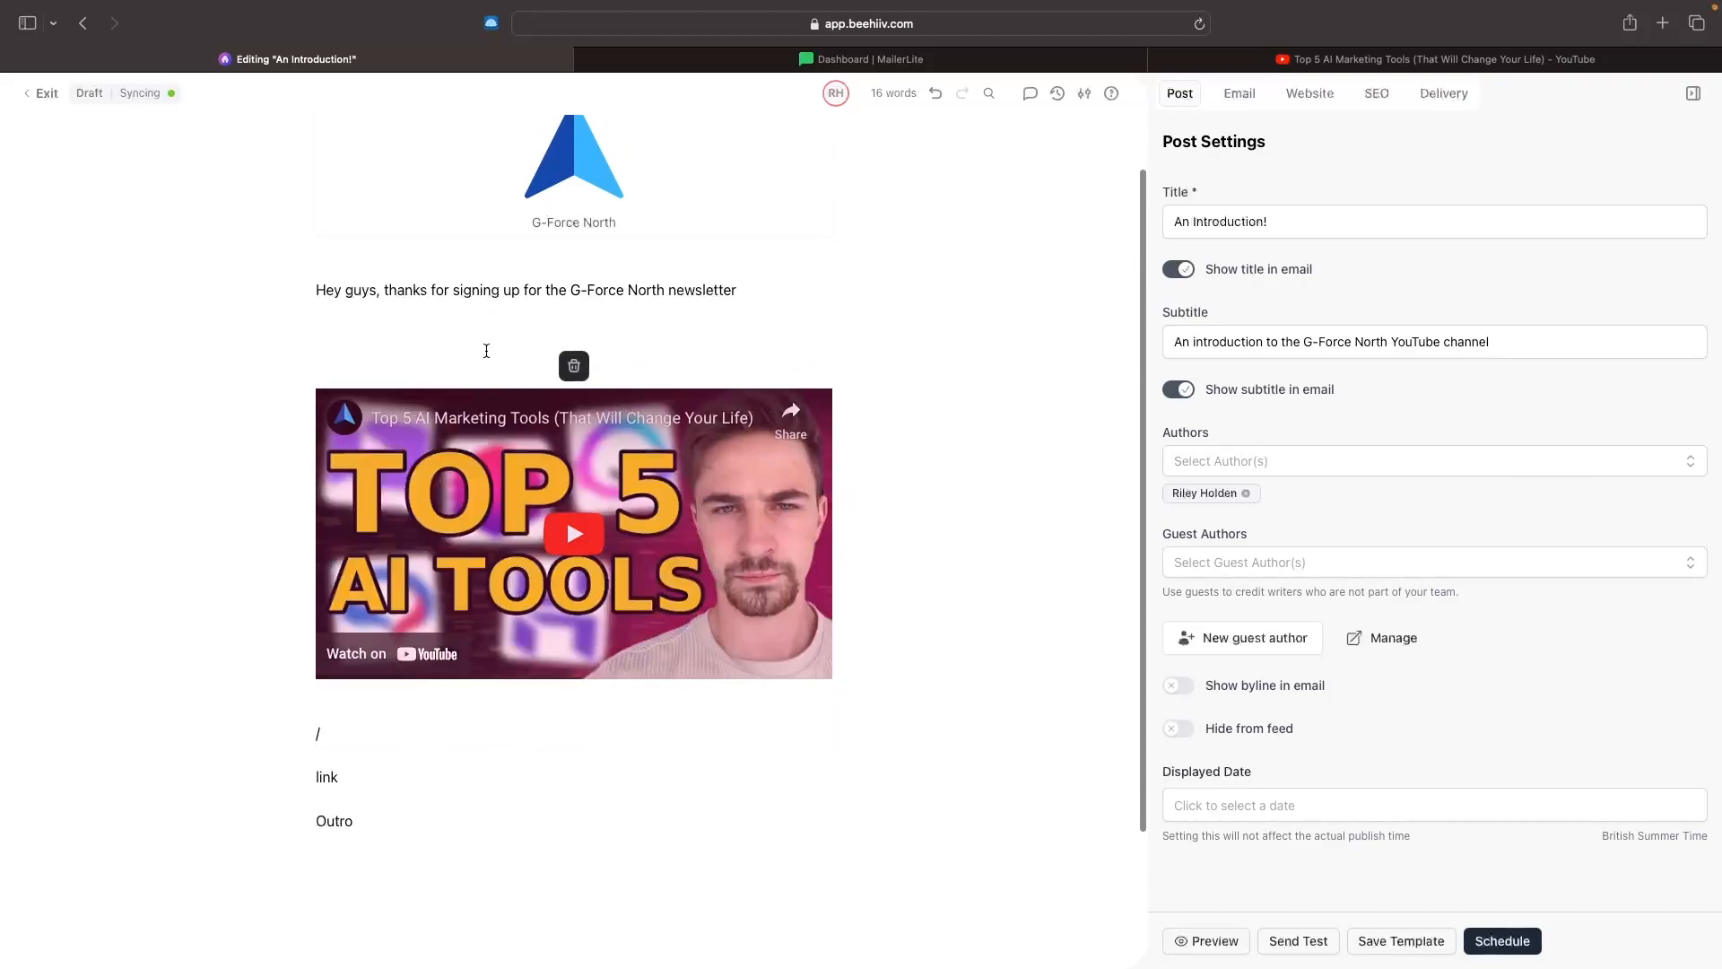
{"action": "left_click", "coordinate": [574, 365]}
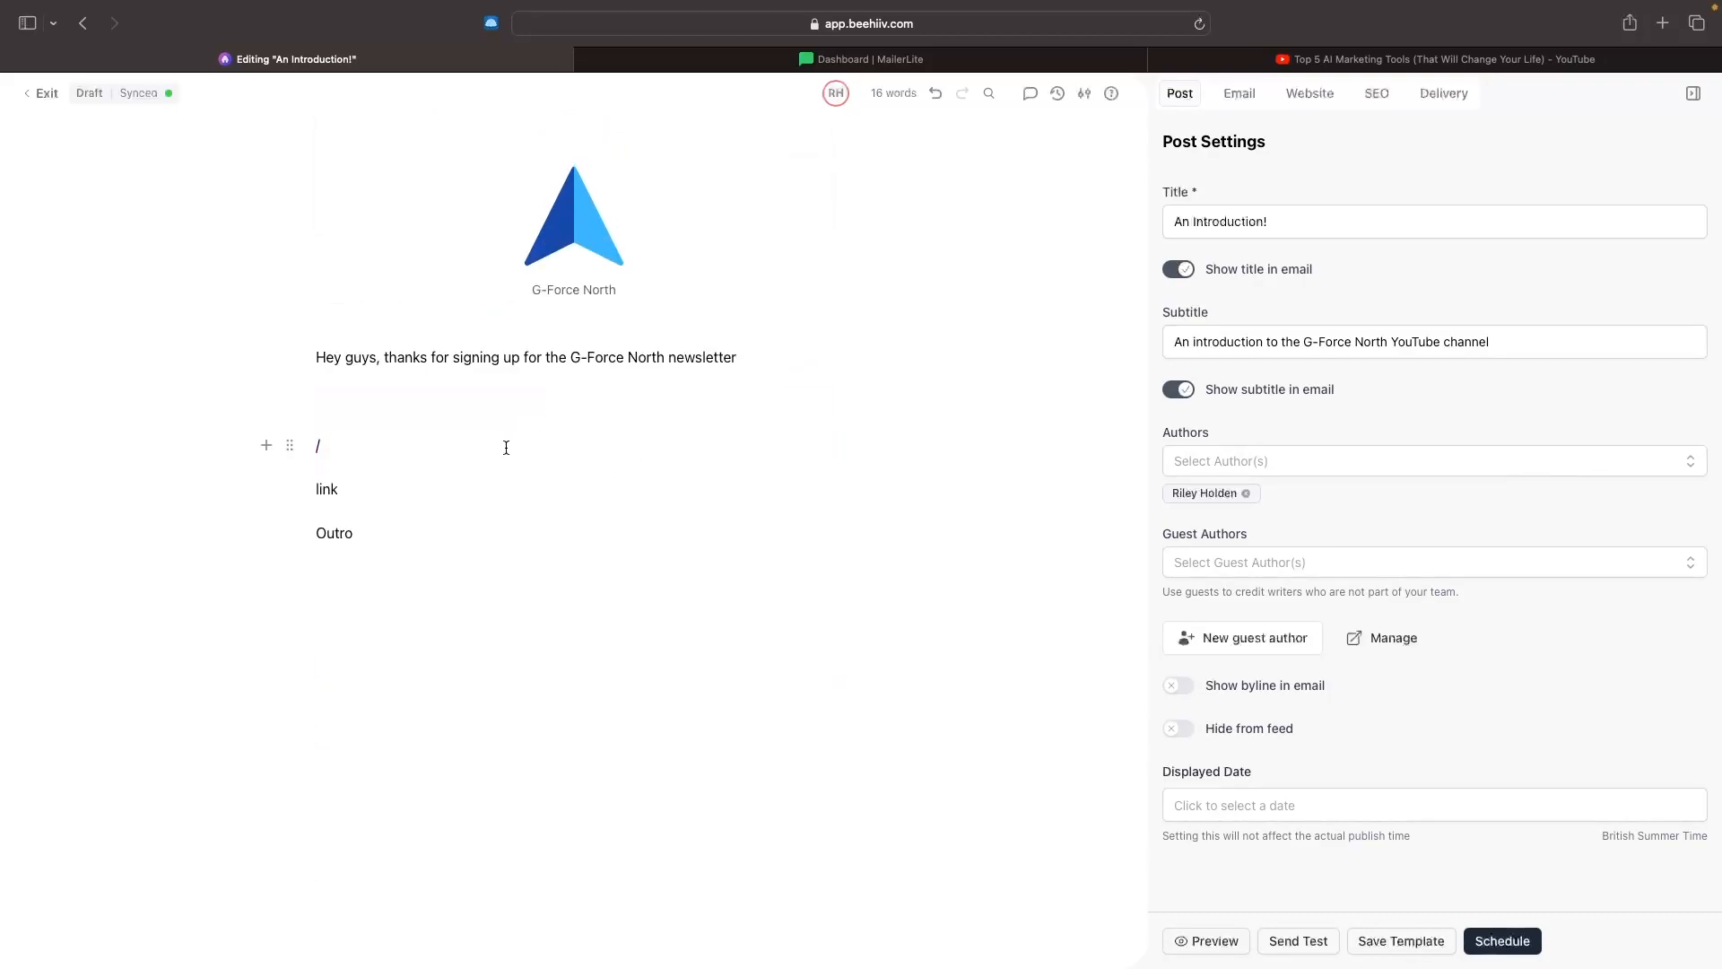
- Insert a Heading 1 reading "Hello" above the "link" placeholder and start a new line below it
{"action": "type", "text": "/"}
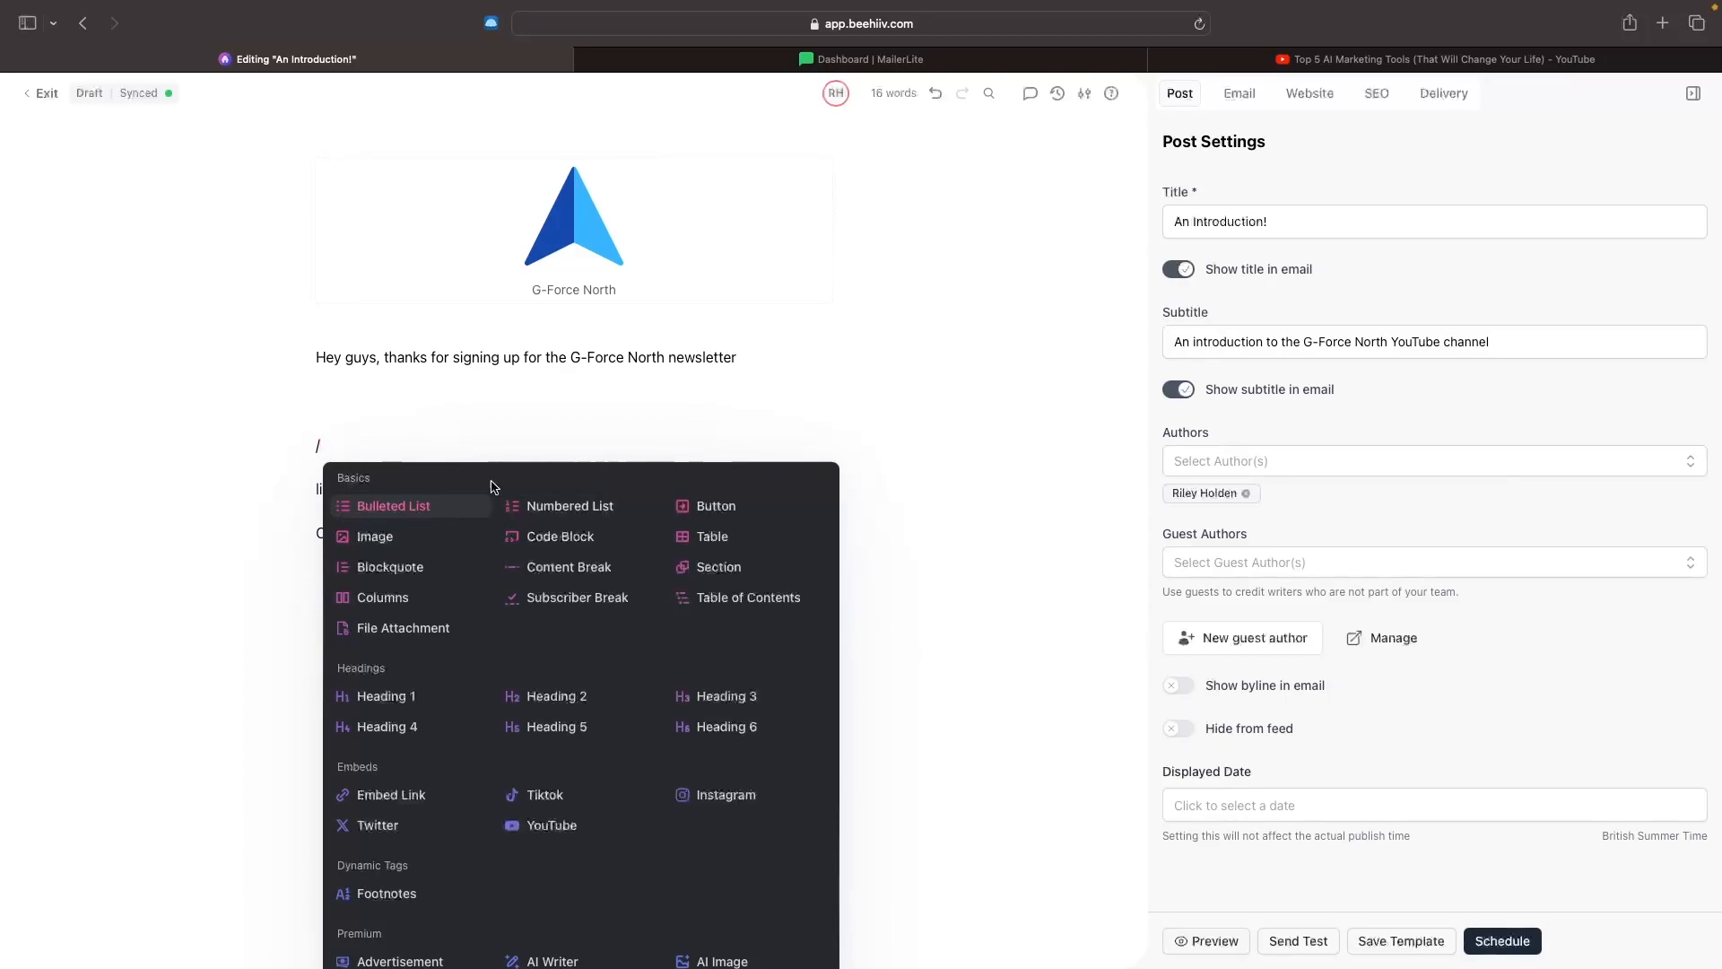
{"action": "left_click", "coordinate": [381, 699]}
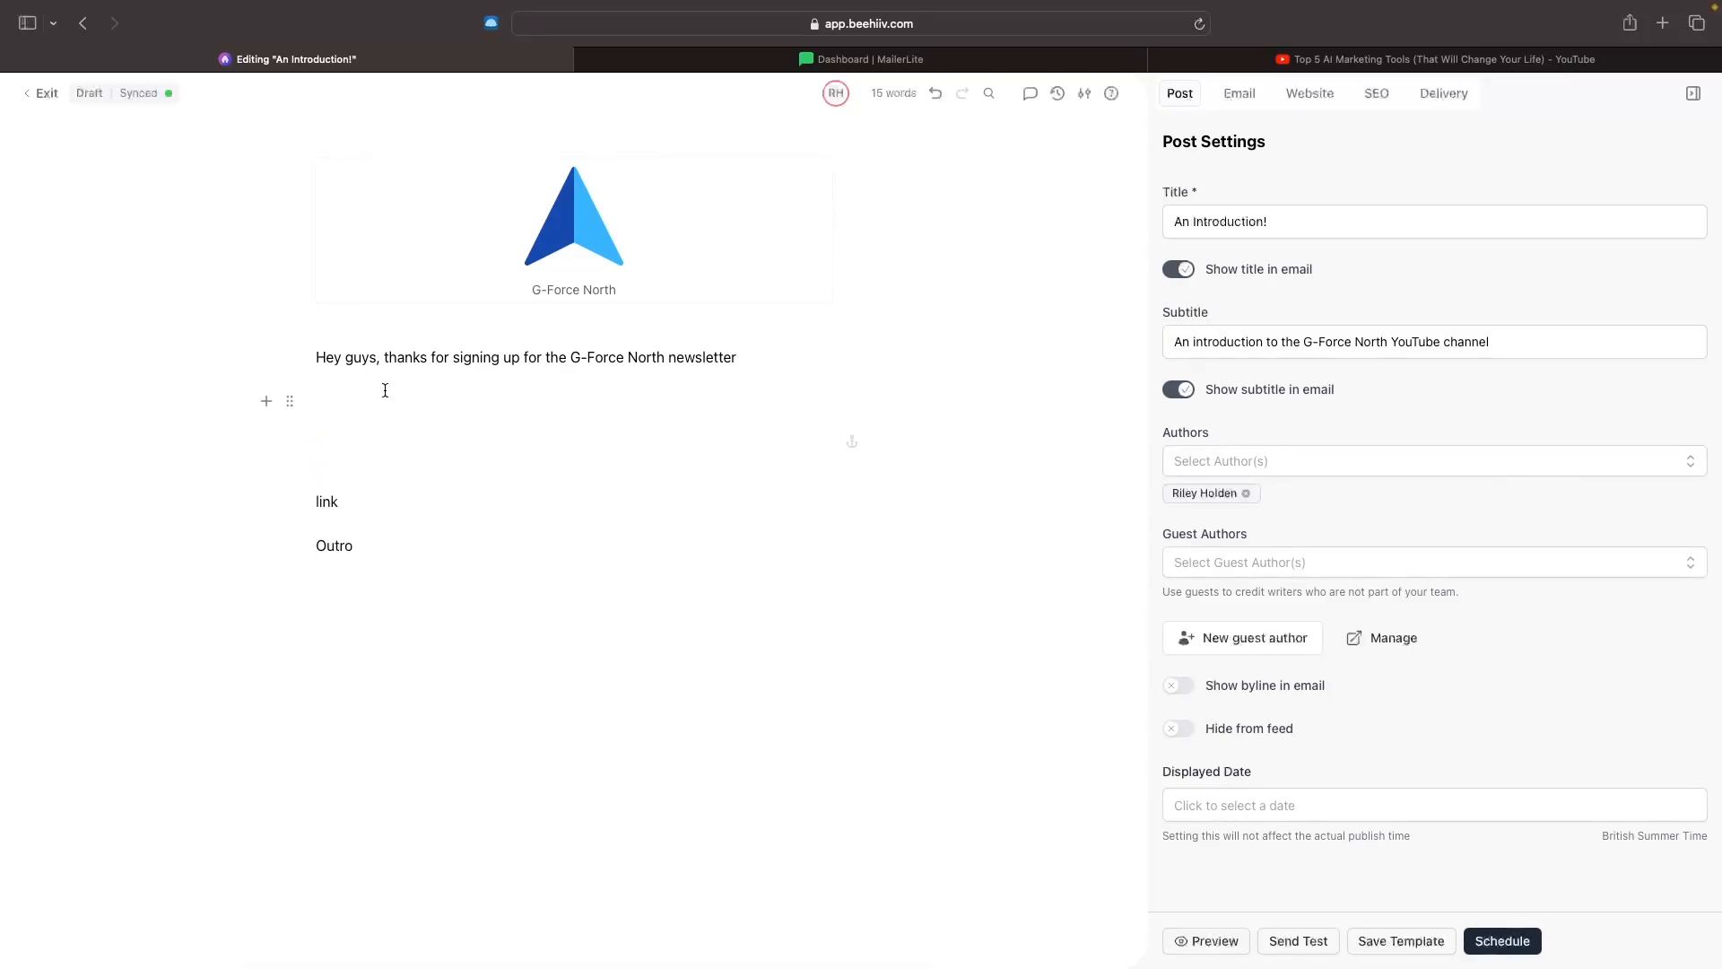
{"action": "type", "text": "Hello"}
{"action": "key", "text": "Return"}
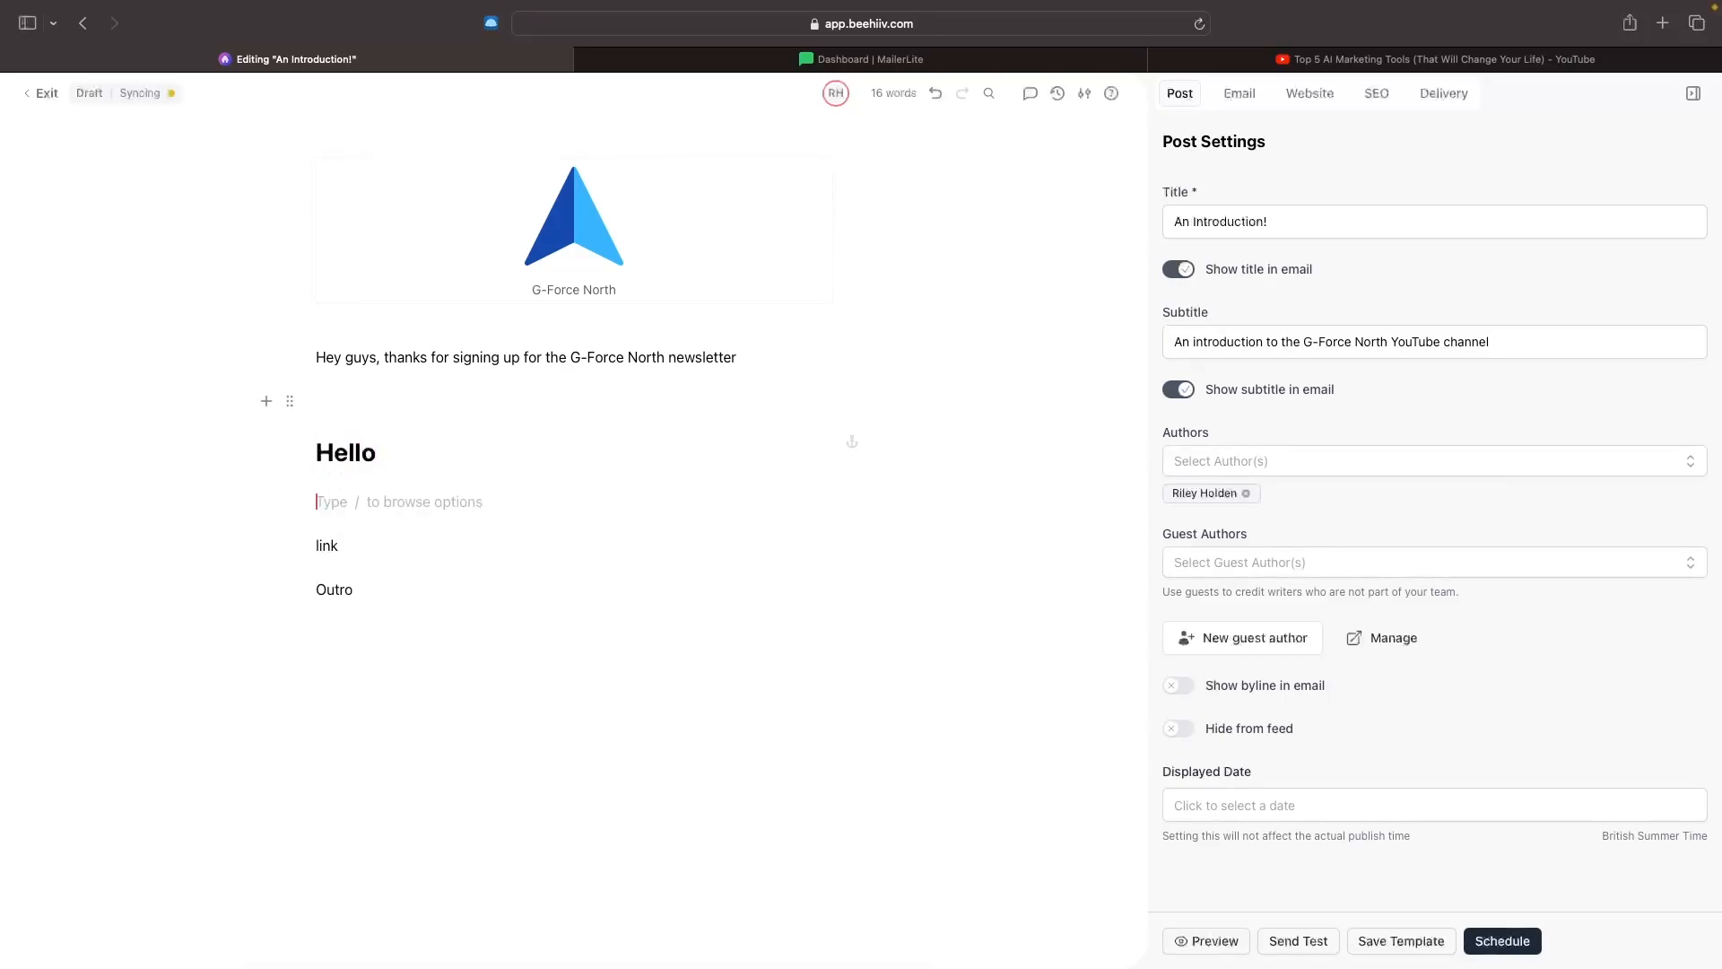
- Add a Heading 6 reading "Hello" beneath the large heading
{"action": "type", "text": "/"}
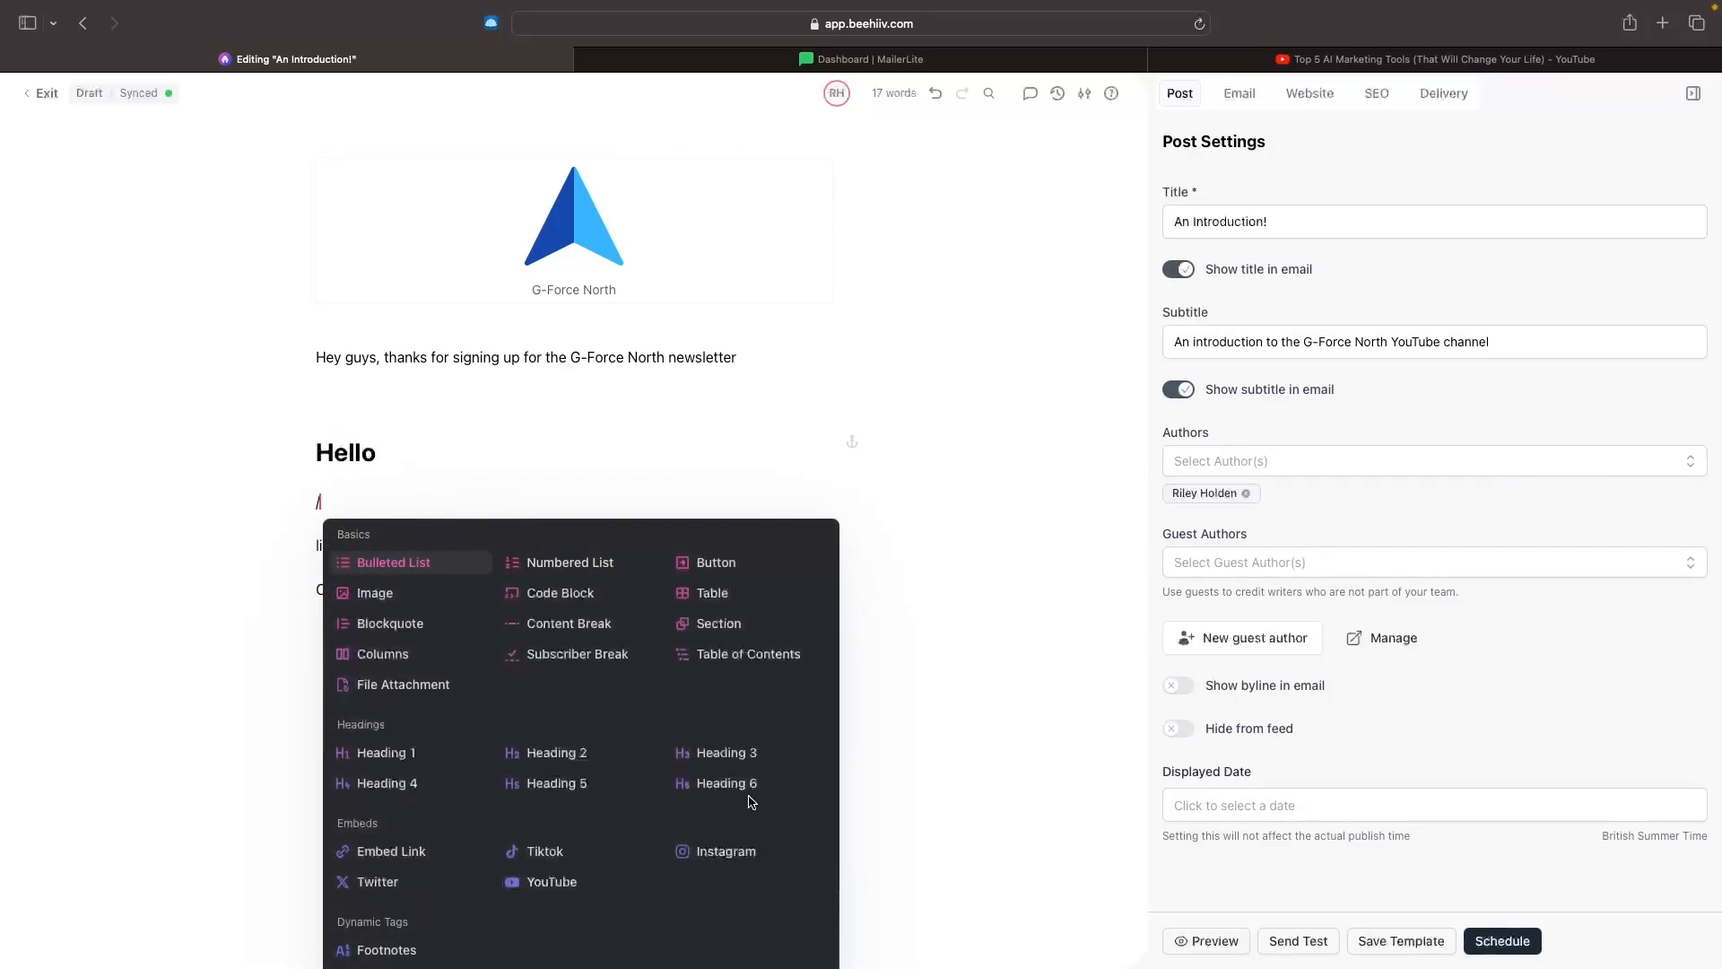
{"action": "left_click", "coordinate": [746, 782]}
{"action": "type", "text": "Hello"}
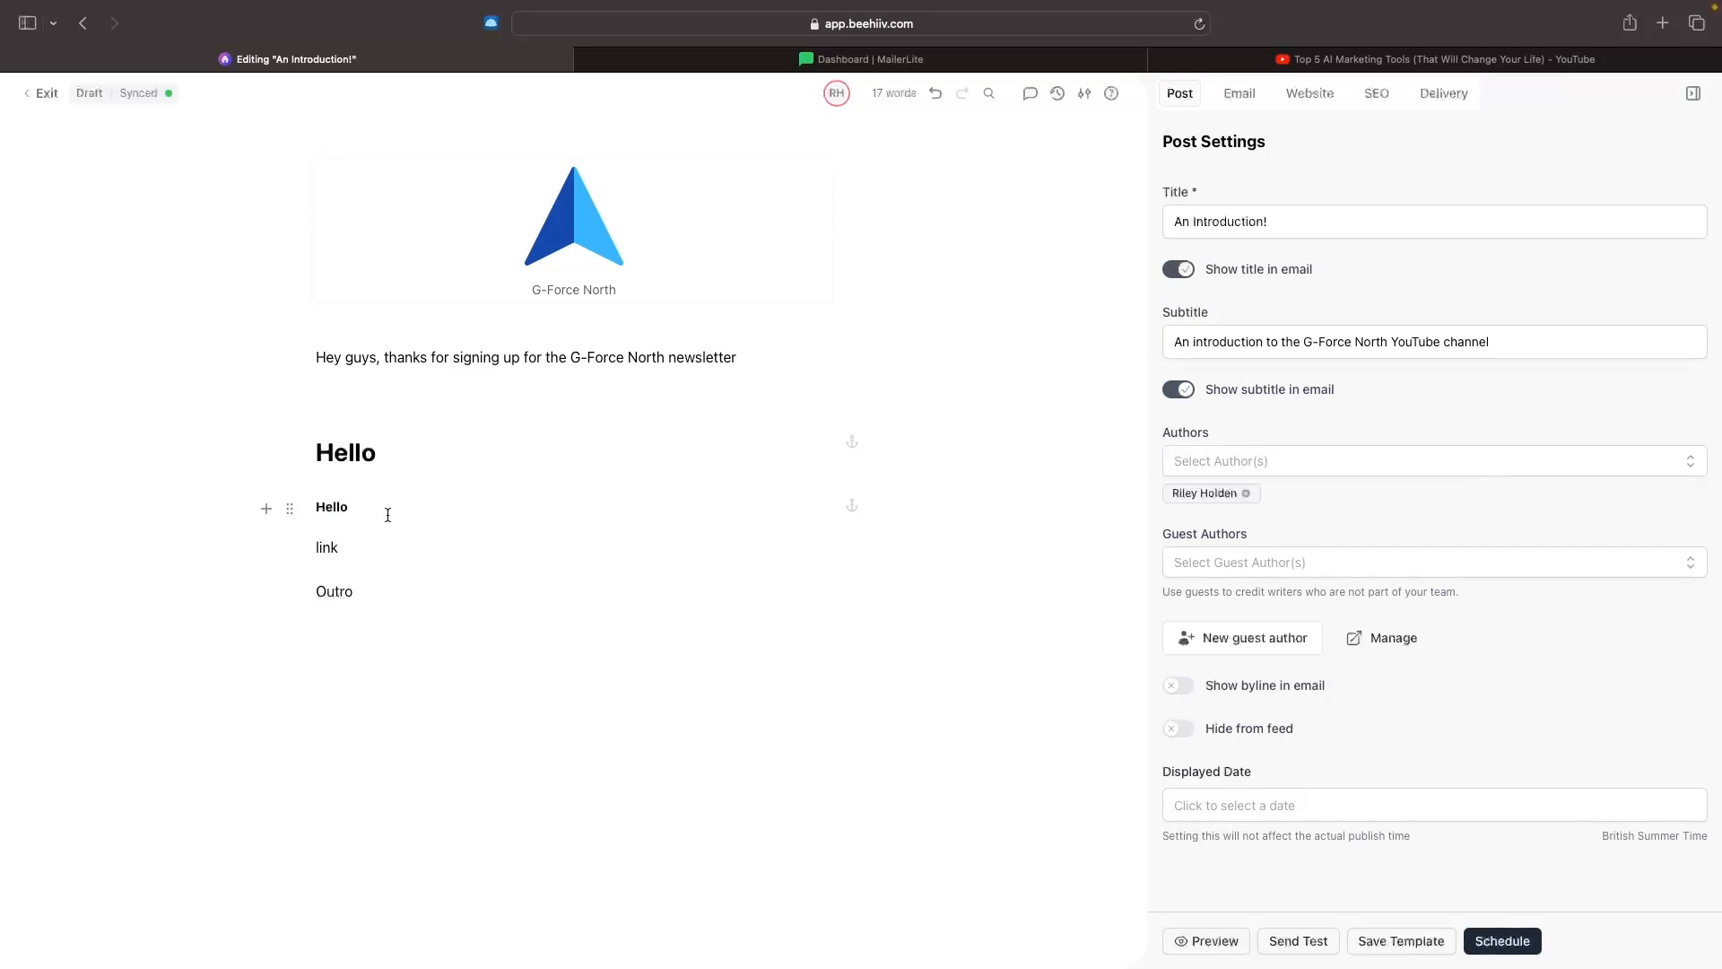
- Clear the Heading 6 text and enter the filler paragraph "grknrjgneskjg\sglnregjksnegkjznergkjezng" above the "link" placeholder
{"action": "key", "text": "BackSpace"}
{"action": "key", "text": "BackSpace"}
{"action": "key", "text": "BackSpace"}
{"action": "key", "text": "BackSpace"}
{"action": "key", "text": "BackSpace"}
{"action": "key", "text": "Return"}
{"action": "key", "text": "Return"}
{"action": "type", "text": "grknrjgneskjg\\sglnregjksnegkjznergkjezng"}
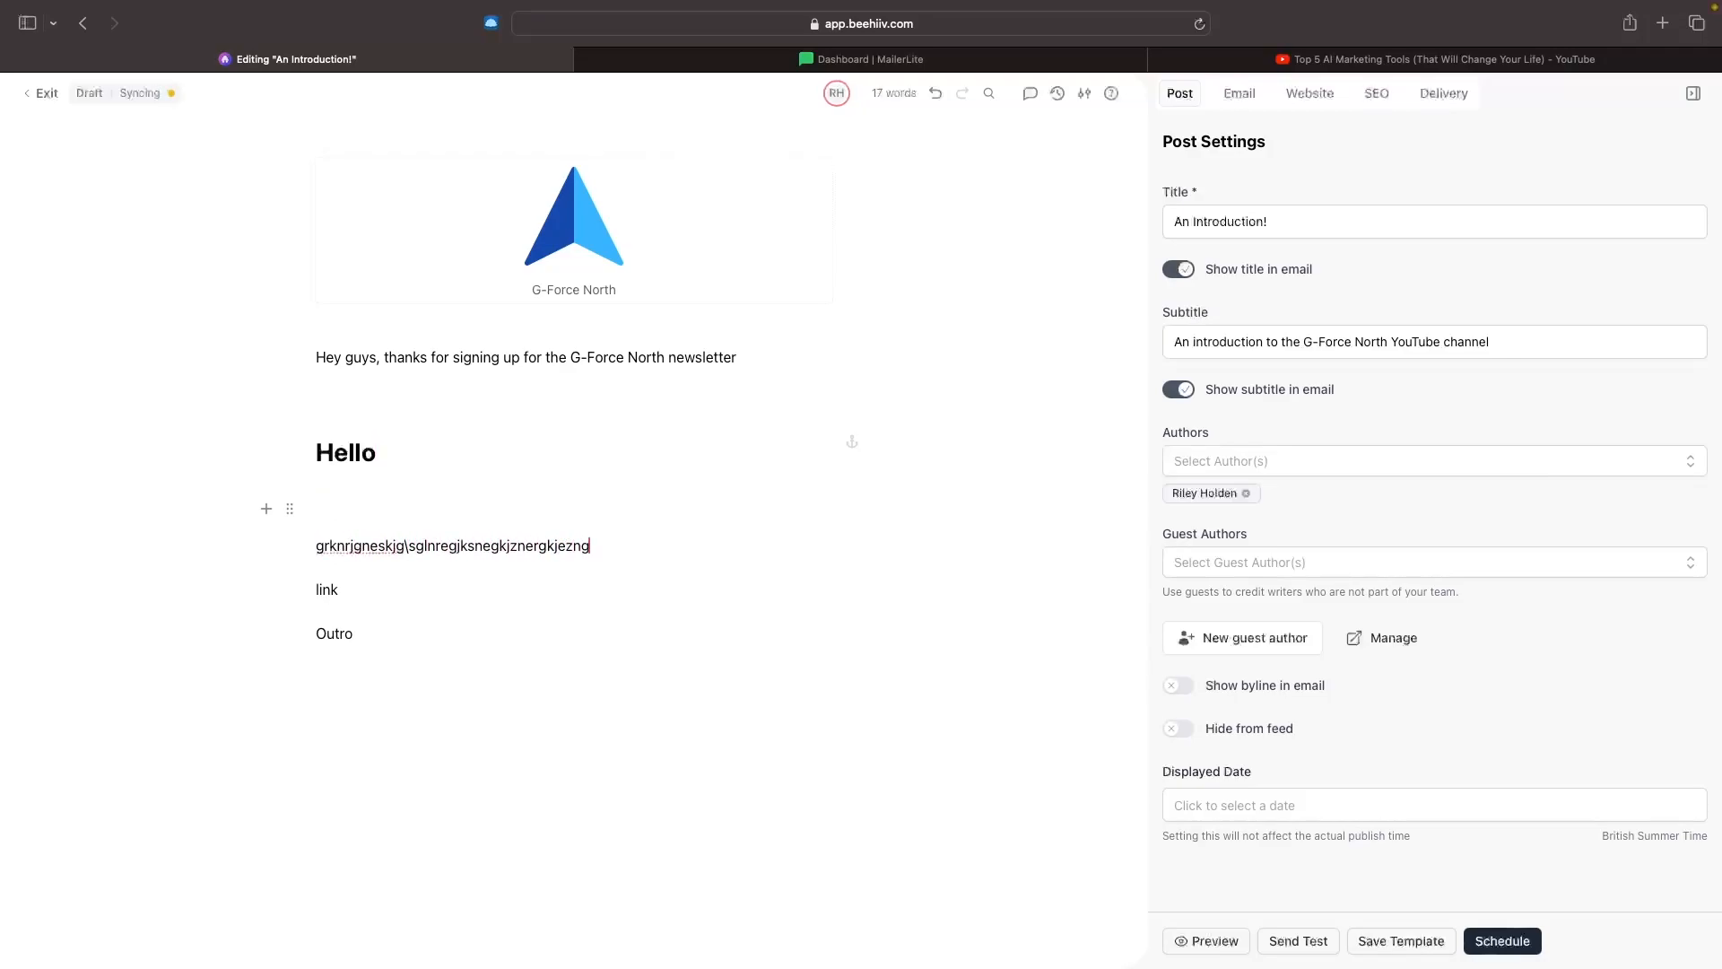
- Embed the copied "Top 5 AI Marketing Tools" YouTube video below the filler paragraph and insert an empty link embed under "Link"
{"action": "key", "text": "super+v"}
{"action": "left_click", "coordinate": [403, 690]}
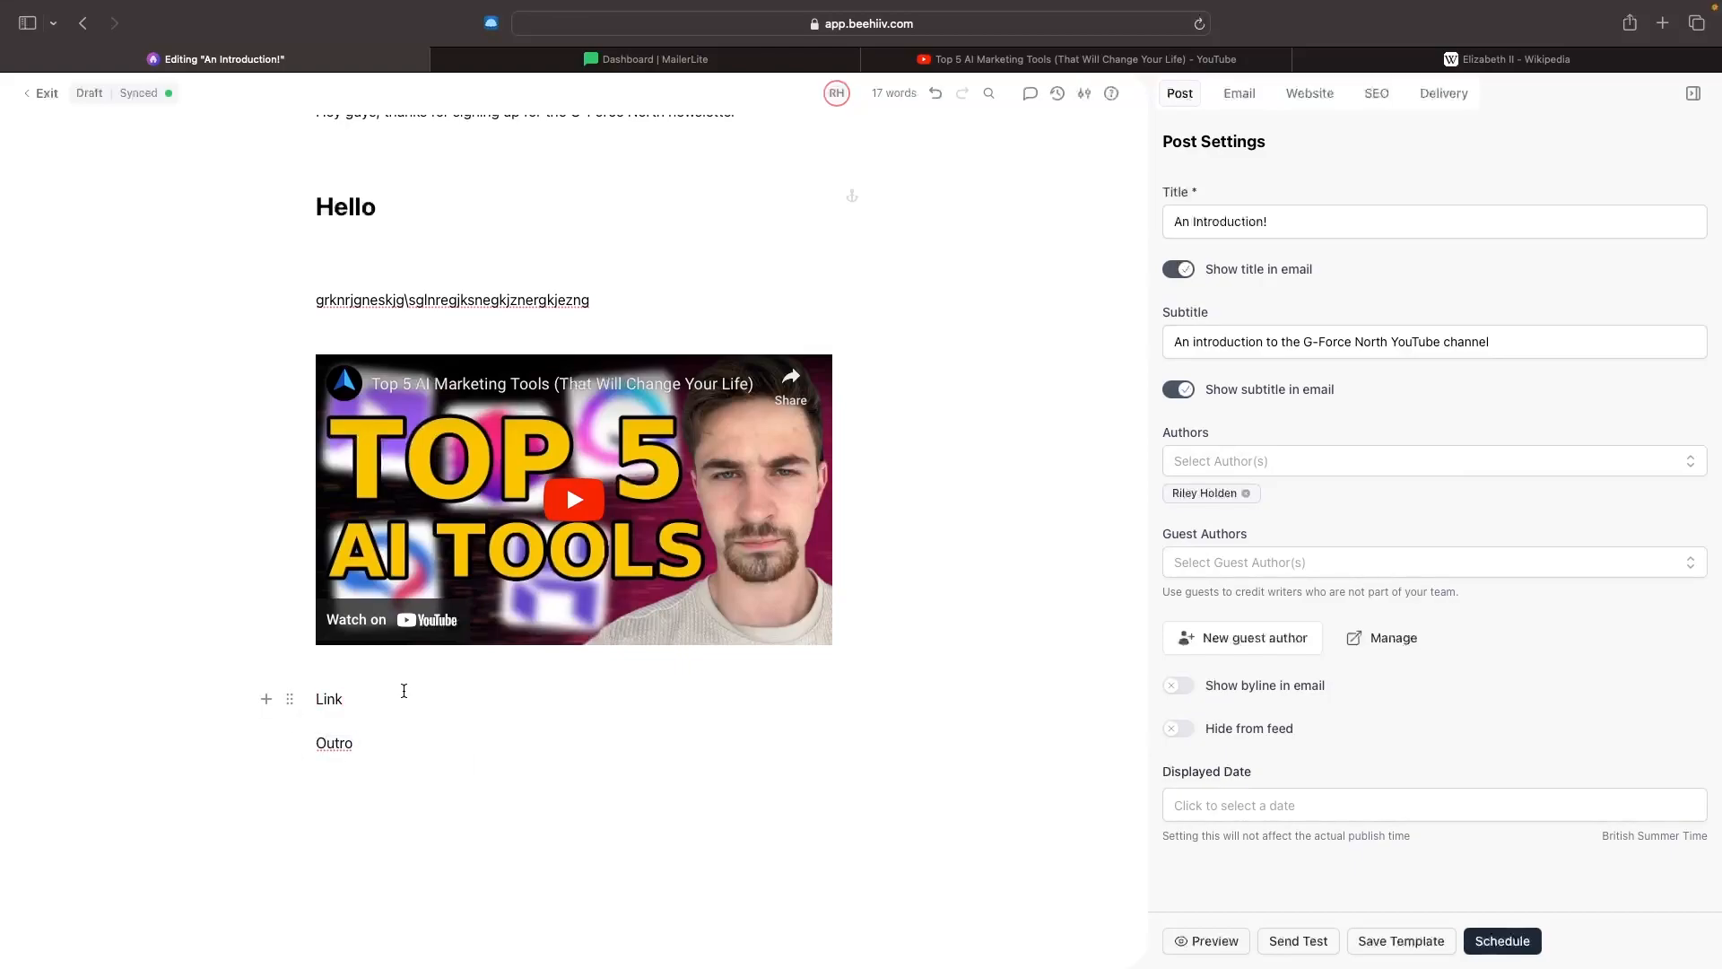
{"action": "key", "text": "Return"}
{"action": "type", "text": "/"}
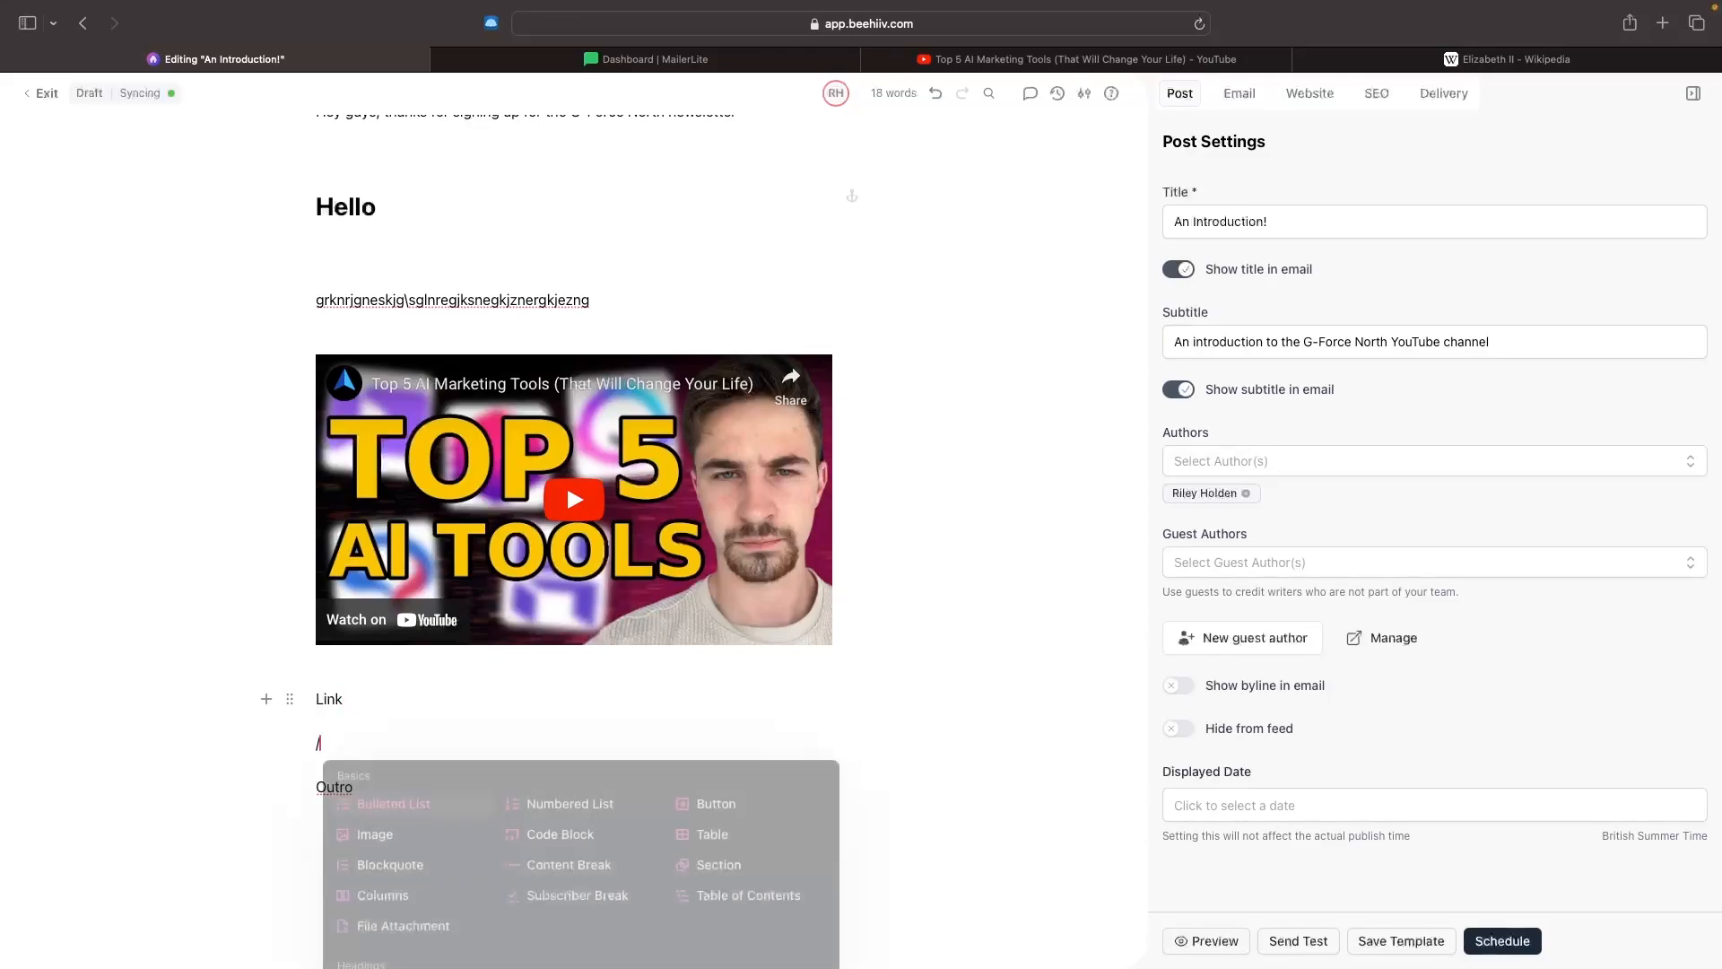
{"action": "scroll", "coordinate": [473, 756], "scroll_direction": "down", "scroll_amount": 4}
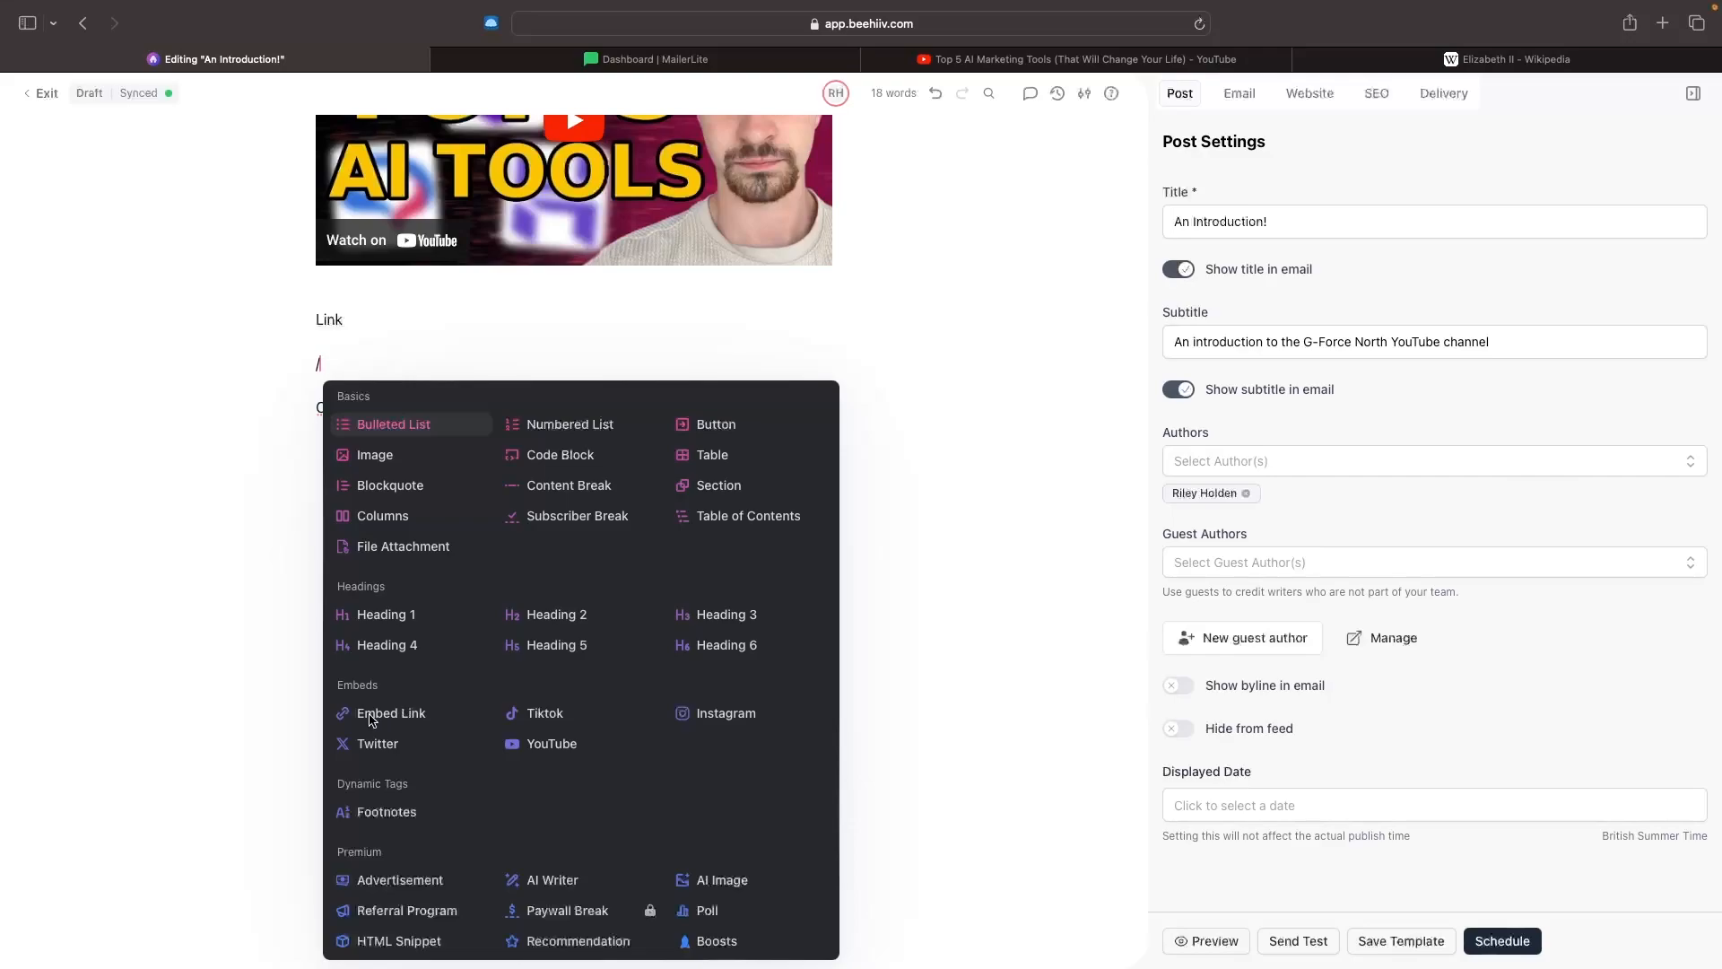
{"action": "left_click", "coordinate": [391, 715]}
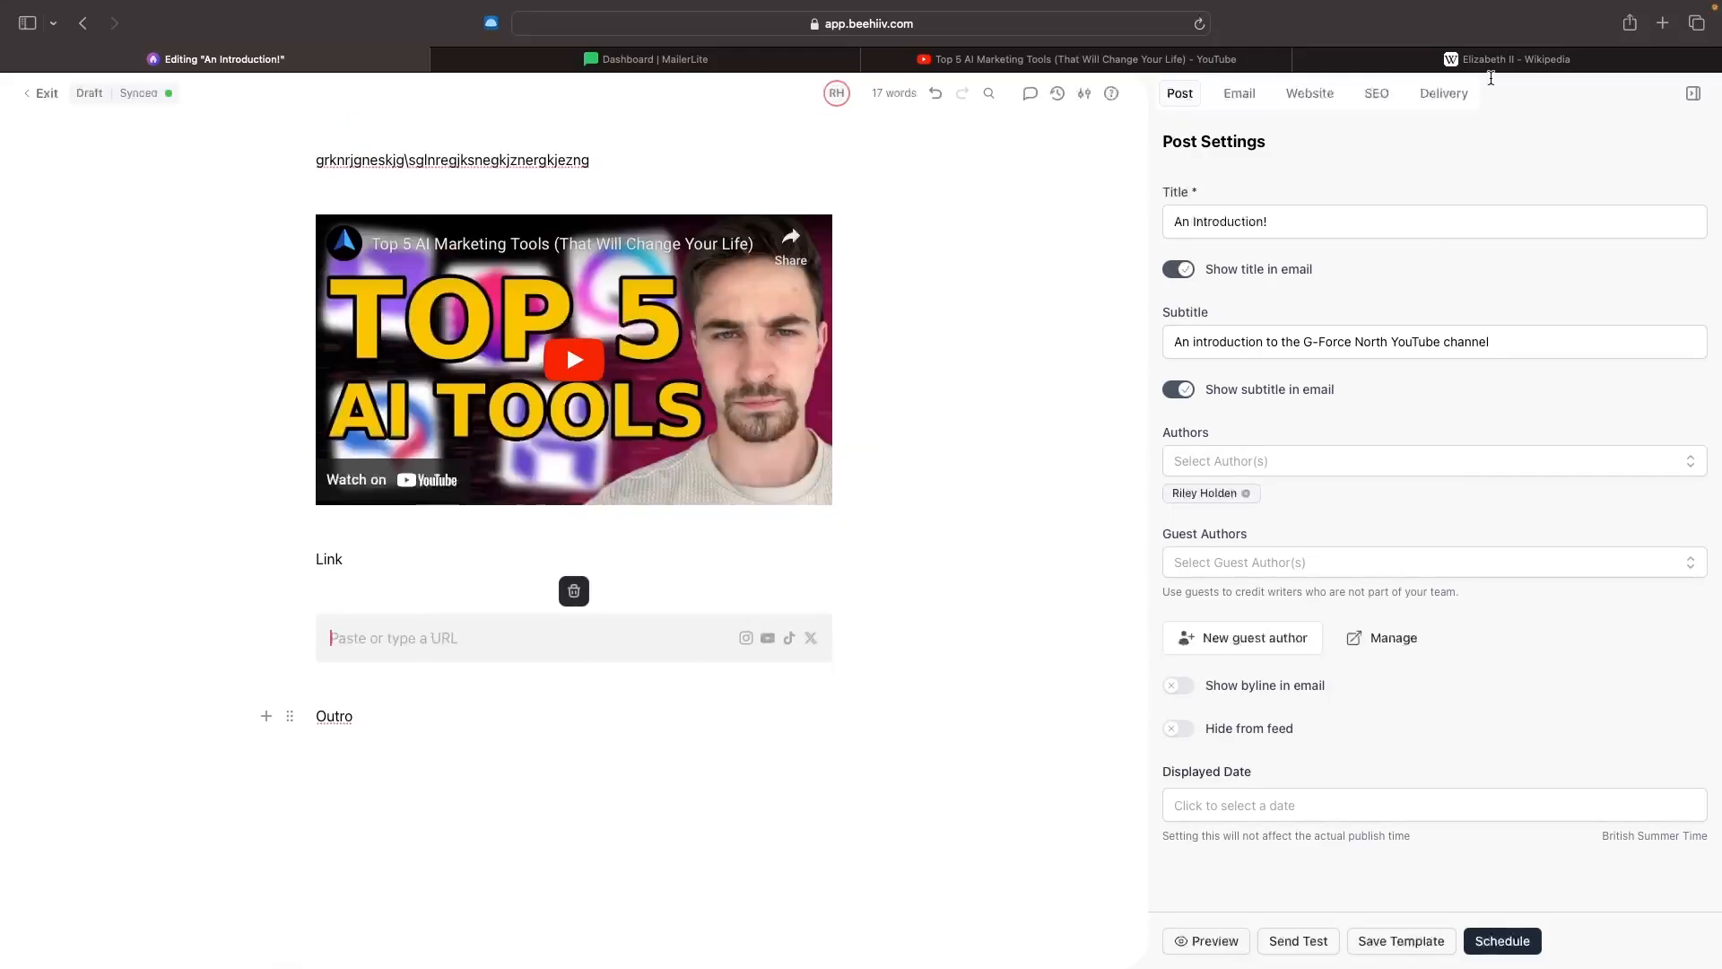
- Copy the address of Wikipedia's Elizabeth II article from its open page and embed it in the post's empty link block
{"action": "left_click", "coordinate": [1492, 69]}
{"action": "left_click_drag", "start_coordinate": [590, 158], "coordinate": [413, 162]}
{"action": "left_click", "coordinate": [615, 159]}
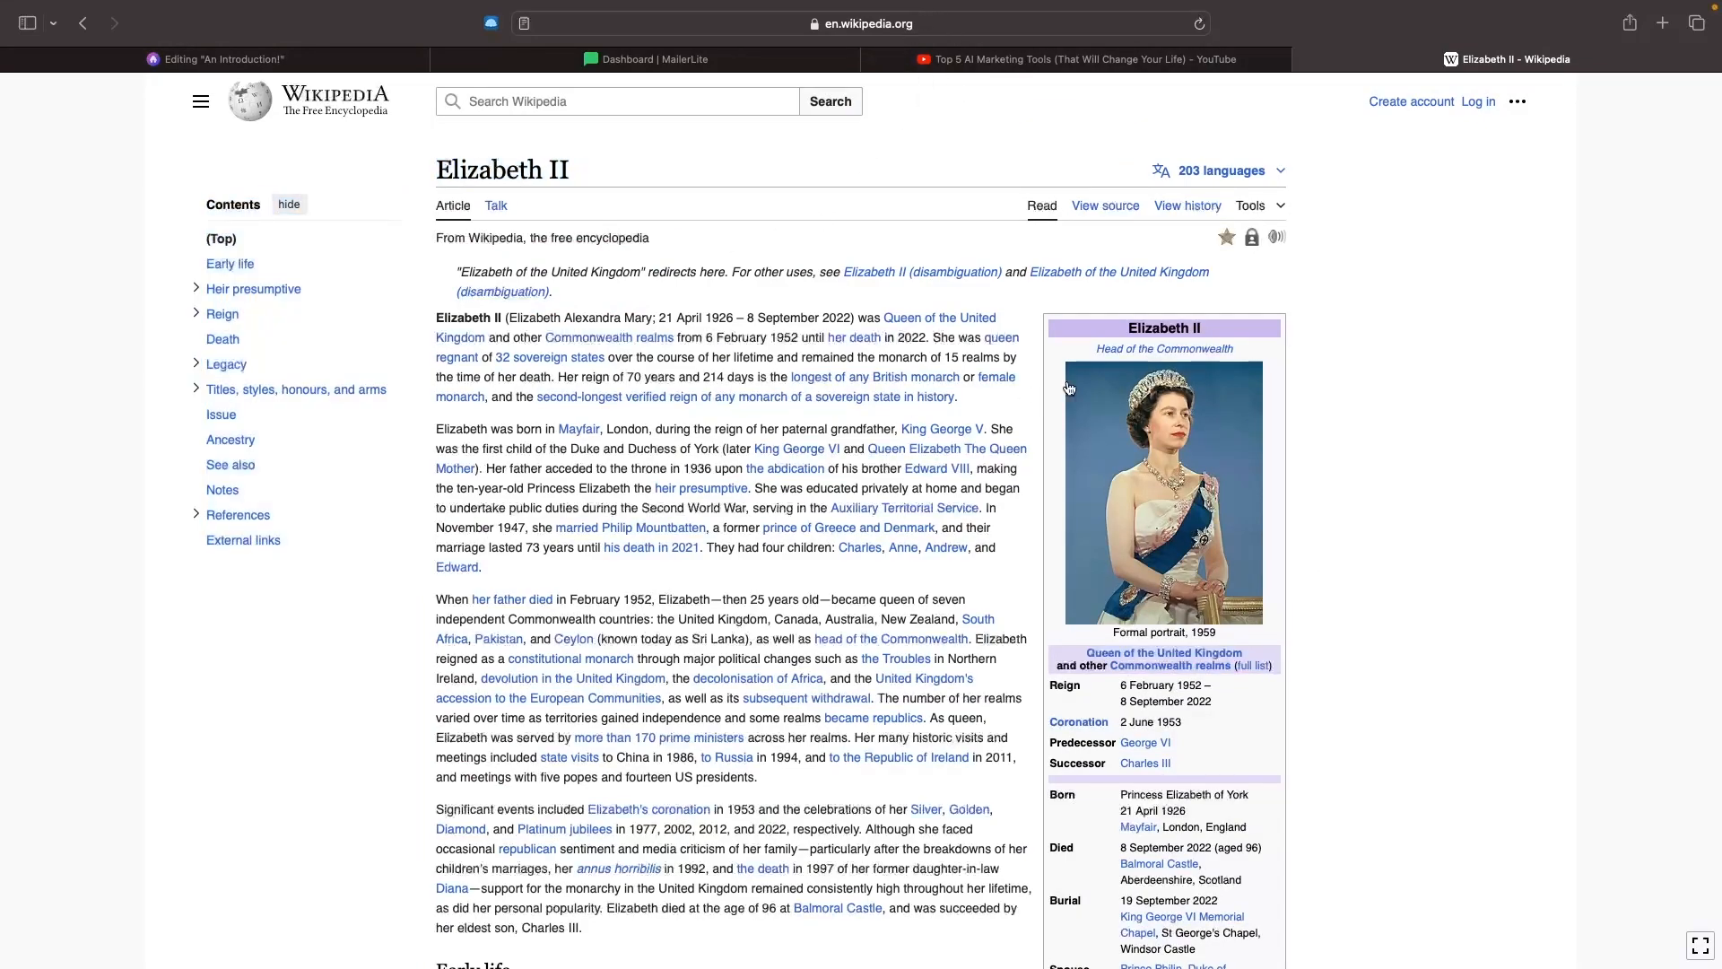
{"action": "left_click", "coordinate": [874, 27]}
{"action": "key", "text": "super+c"}
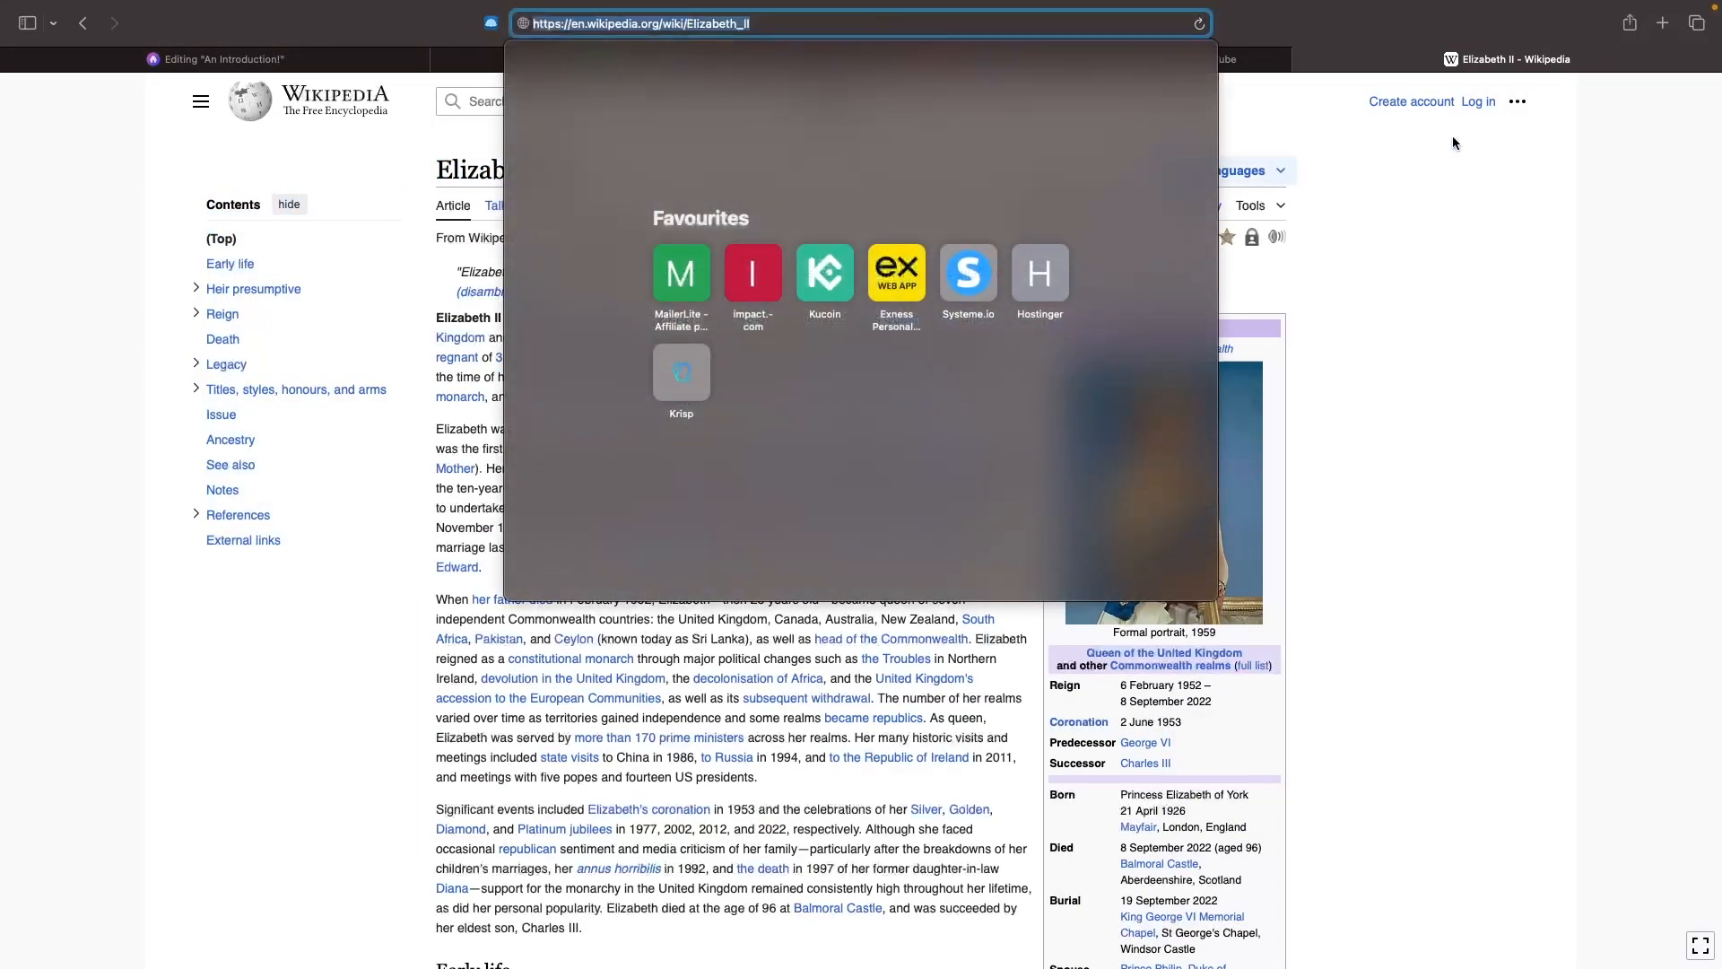
{"action": "left_click", "coordinate": [224, 59]}
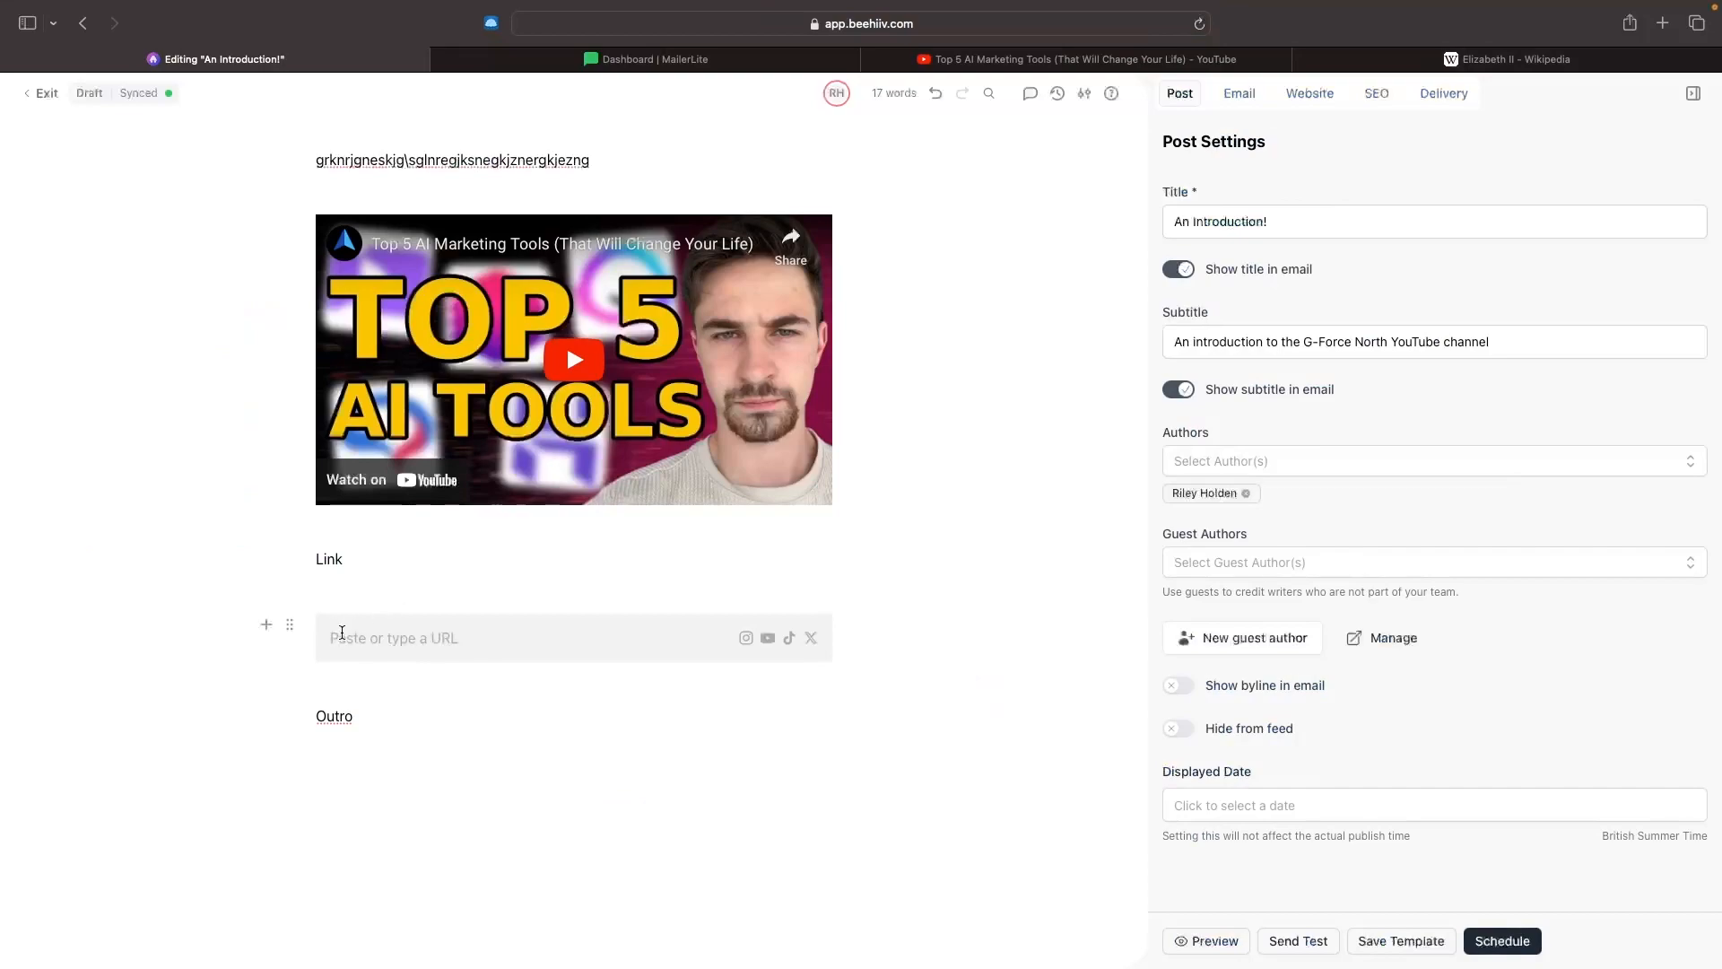
{"action": "left_click", "coordinate": [342, 634]}
{"action": "key", "text": "super+v"}
{"action": "key", "text": "Return"}
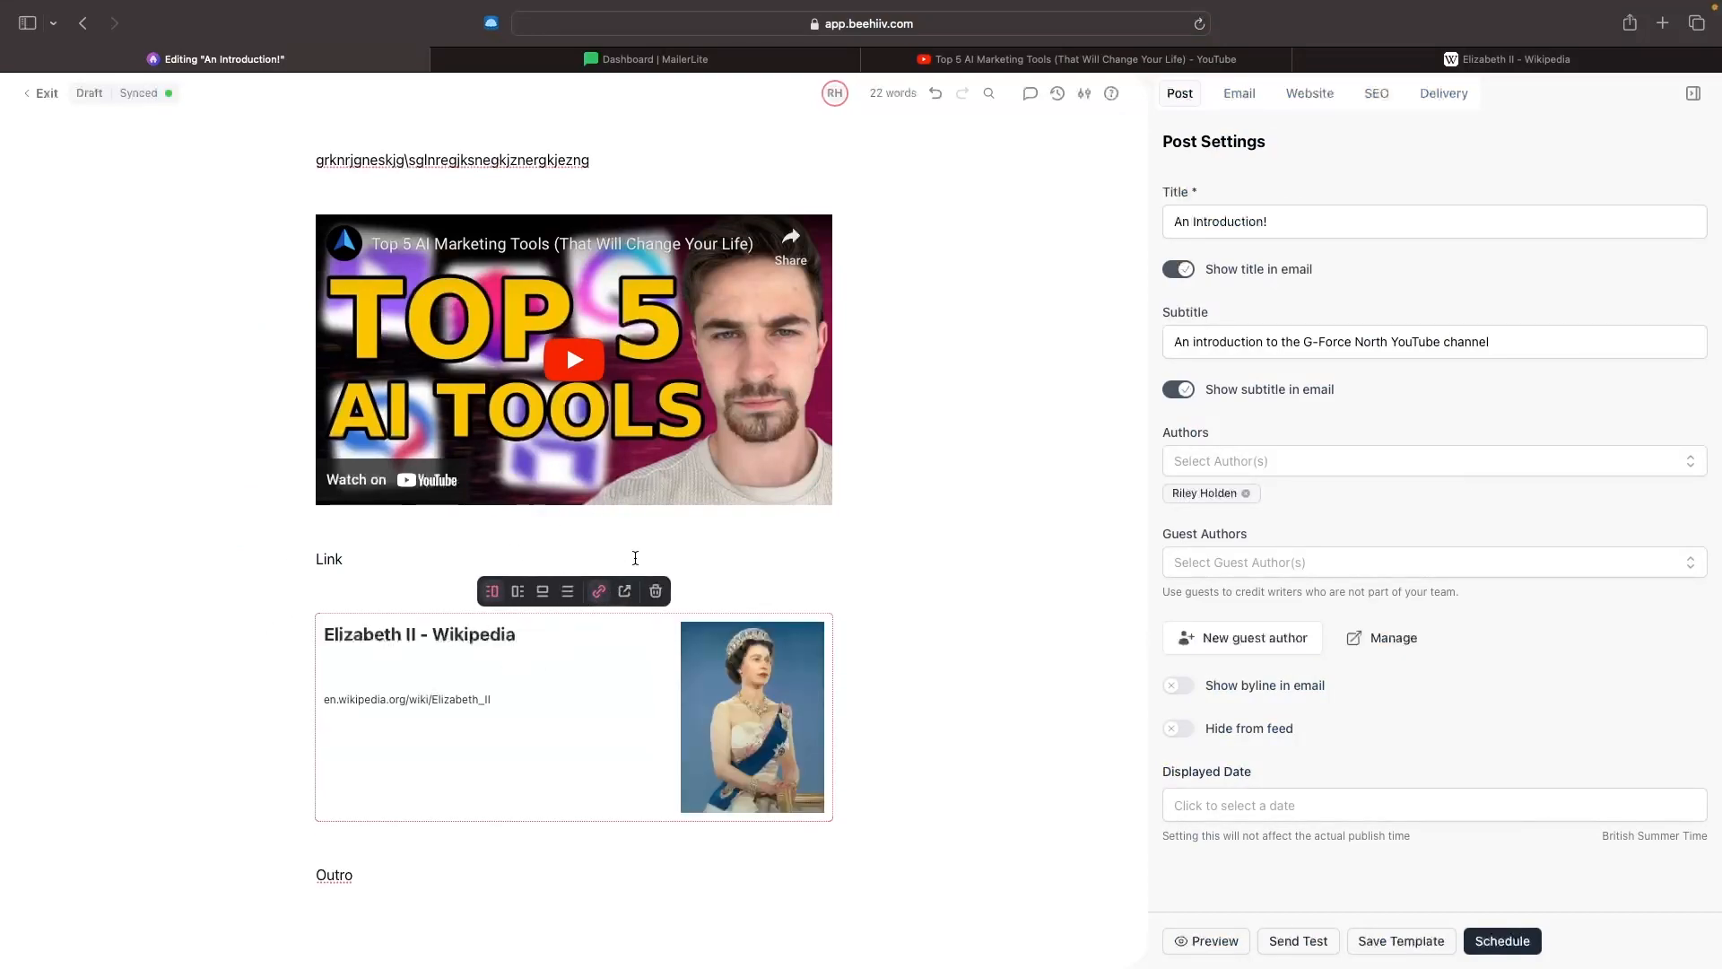
- Try the link card's other layouts, including image on top and no image, and return to the image-right layout
{"action": "scroll", "coordinate": [501, 664], "scroll_direction": "down", "scroll_amount": 1}
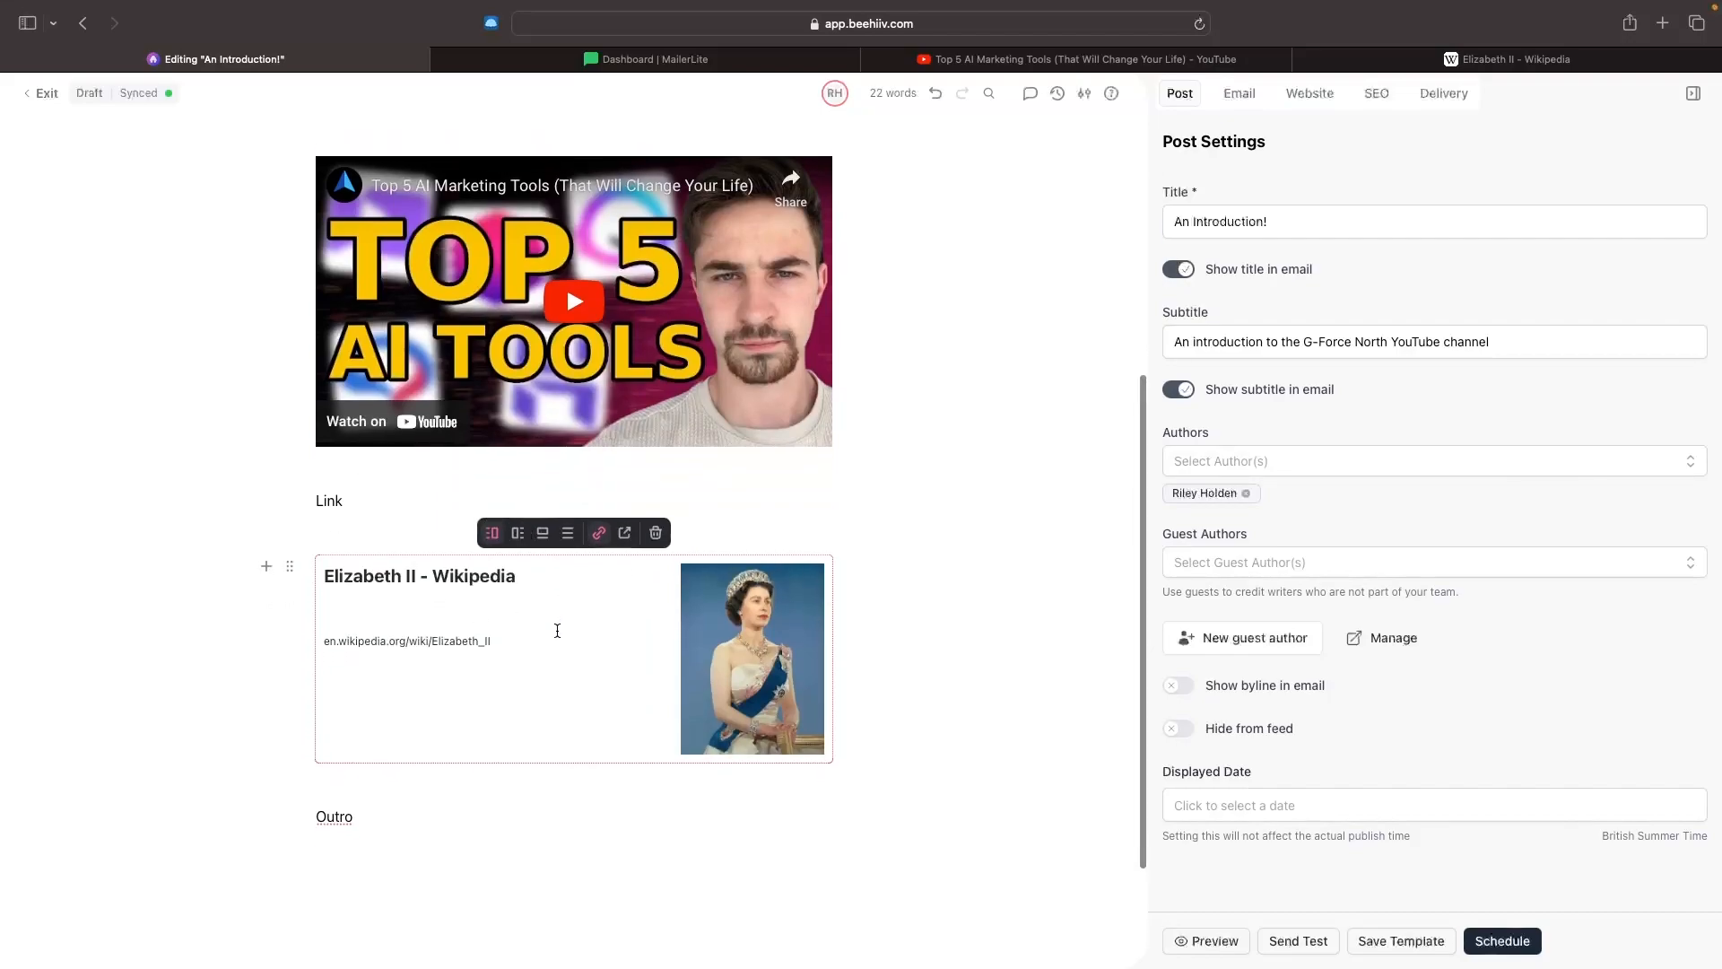
{"action": "left_click", "coordinate": [520, 531]}
{"action": "left_click", "coordinate": [542, 528]}
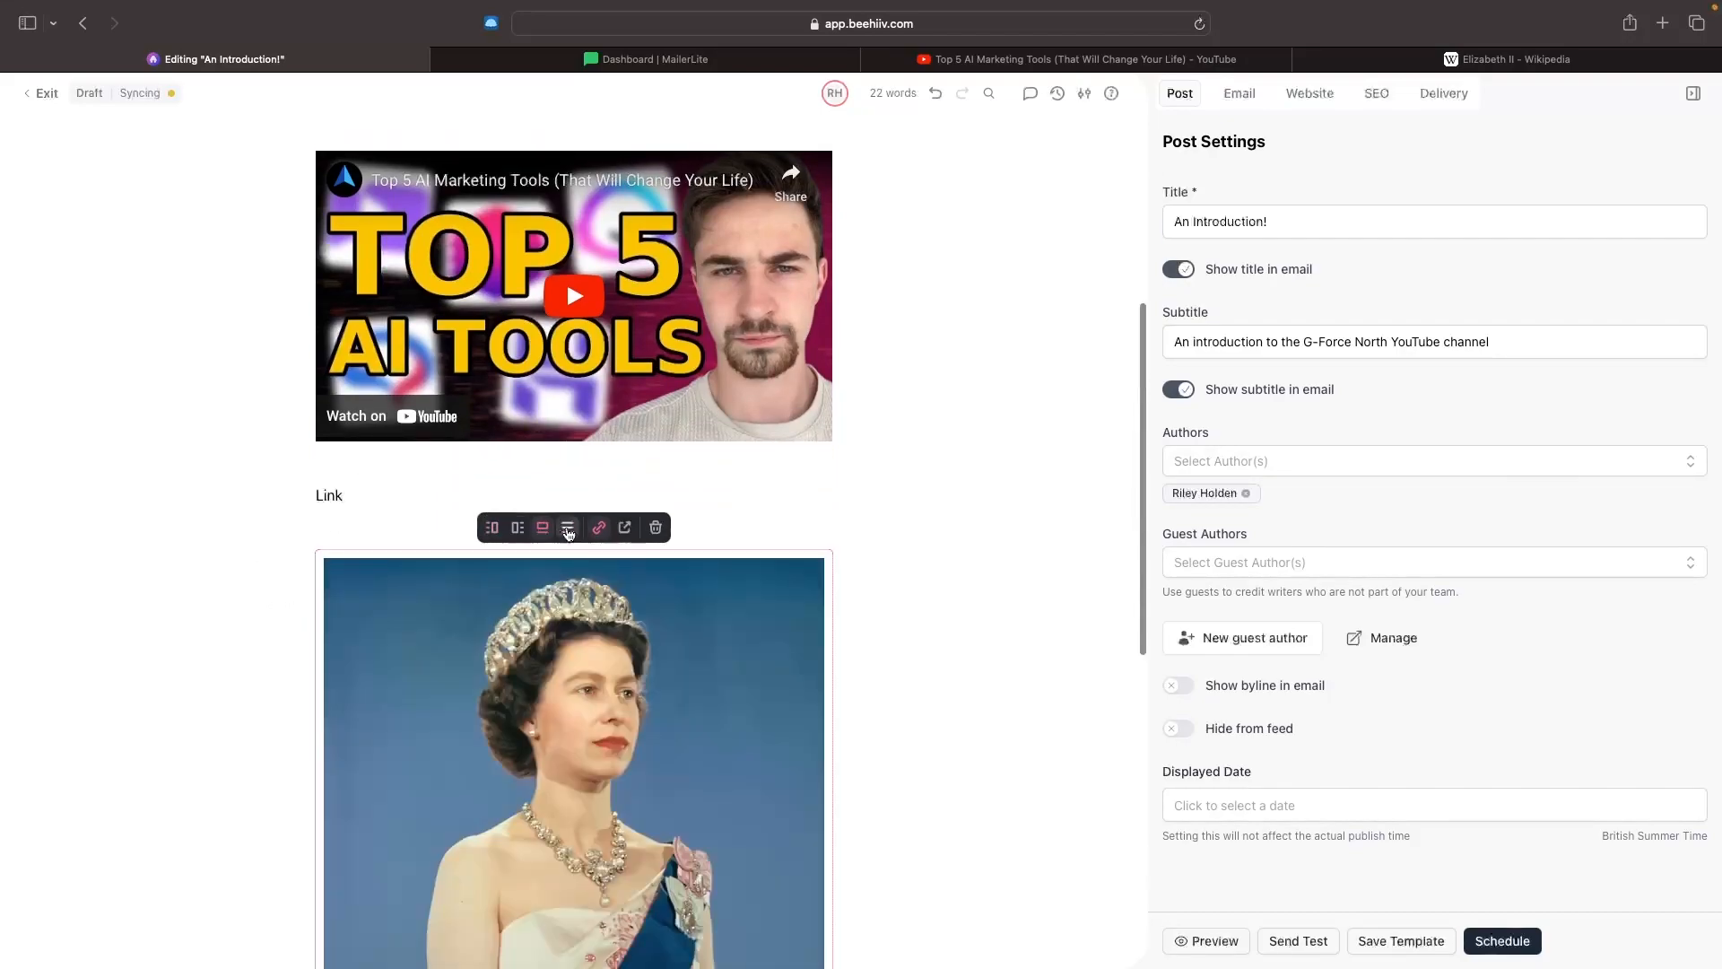
{"action": "scroll", "coordinate": [570, 699], "scroll_direction": "down", "scroll_amount": 3}
{"action": "left_click", "coordinate": [571, 339]}
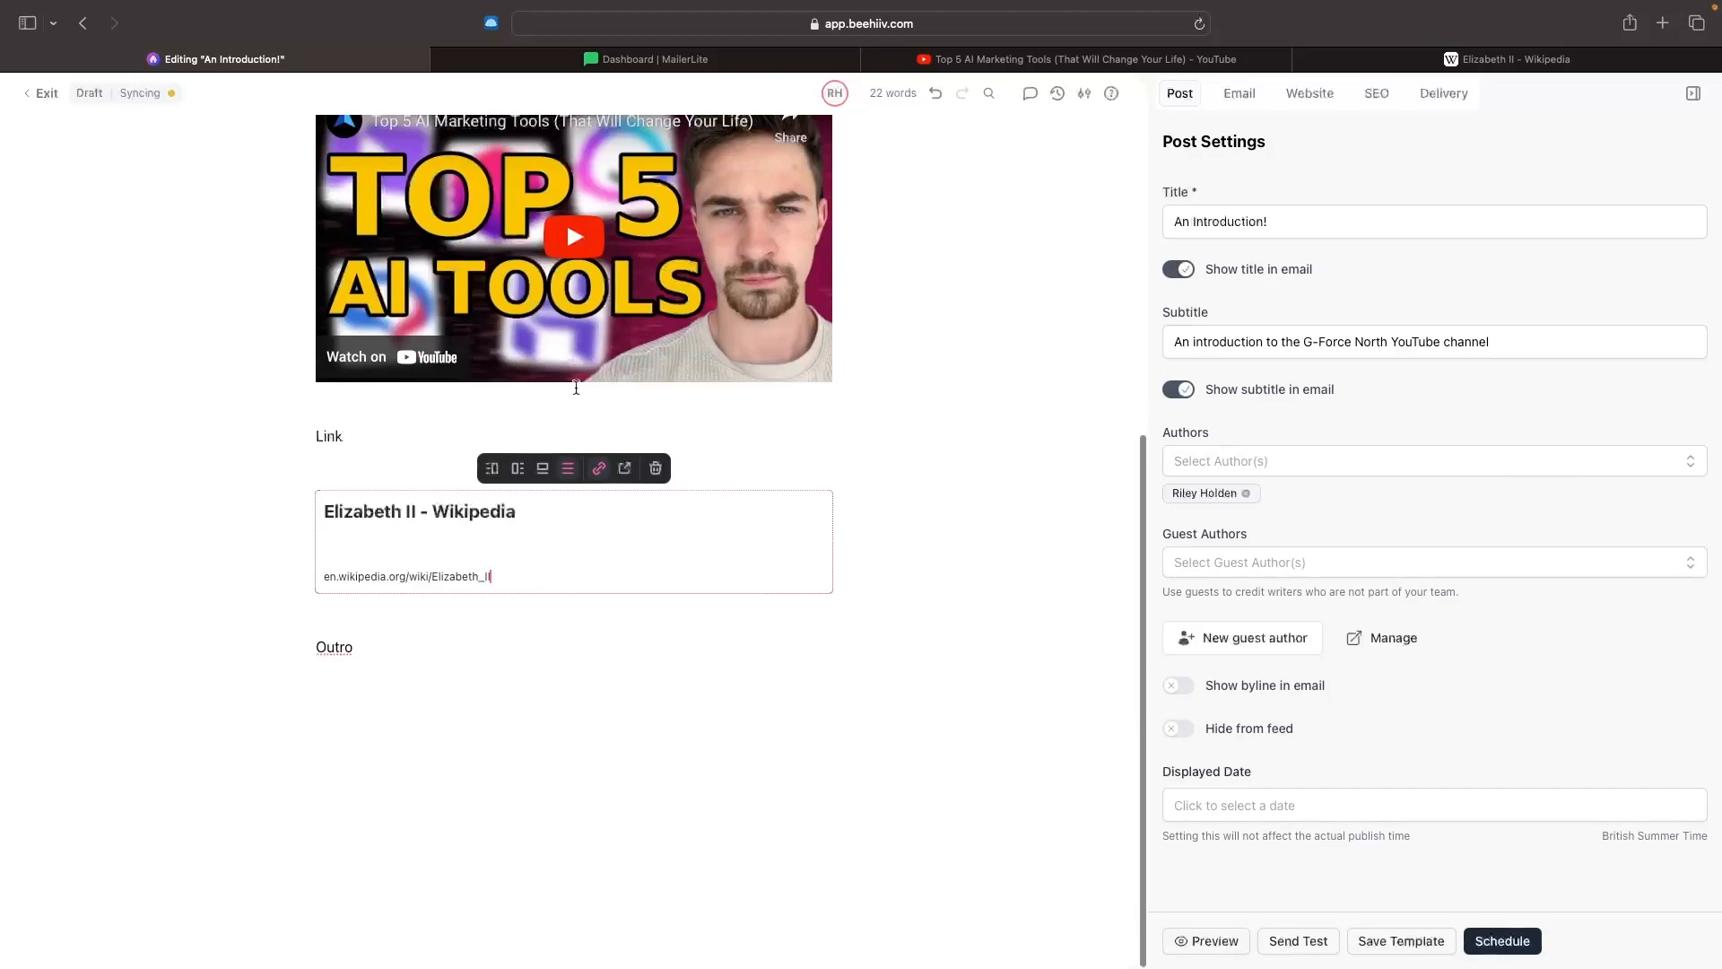
{"action": "left_click", "coordinate": [493, 469]}
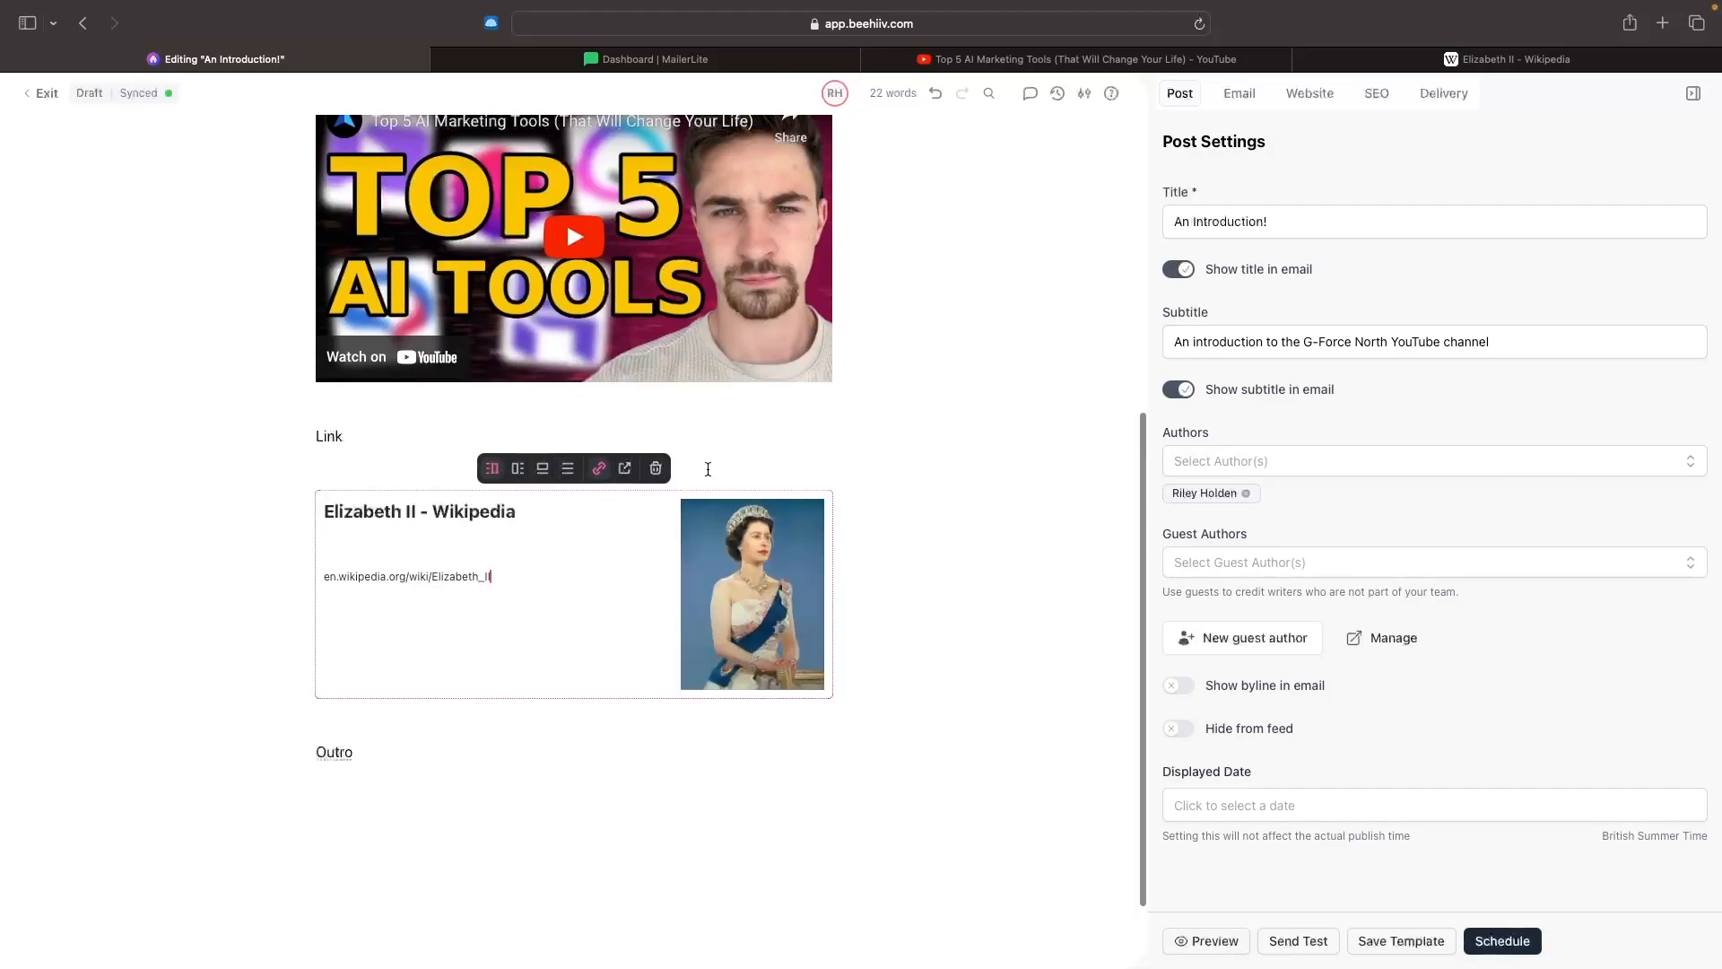
- Enter the text "Elizabeth II" on a new line between the Wikipedia card and "Outro"
{"action": "left_click", "coordinate": [655, 702]}
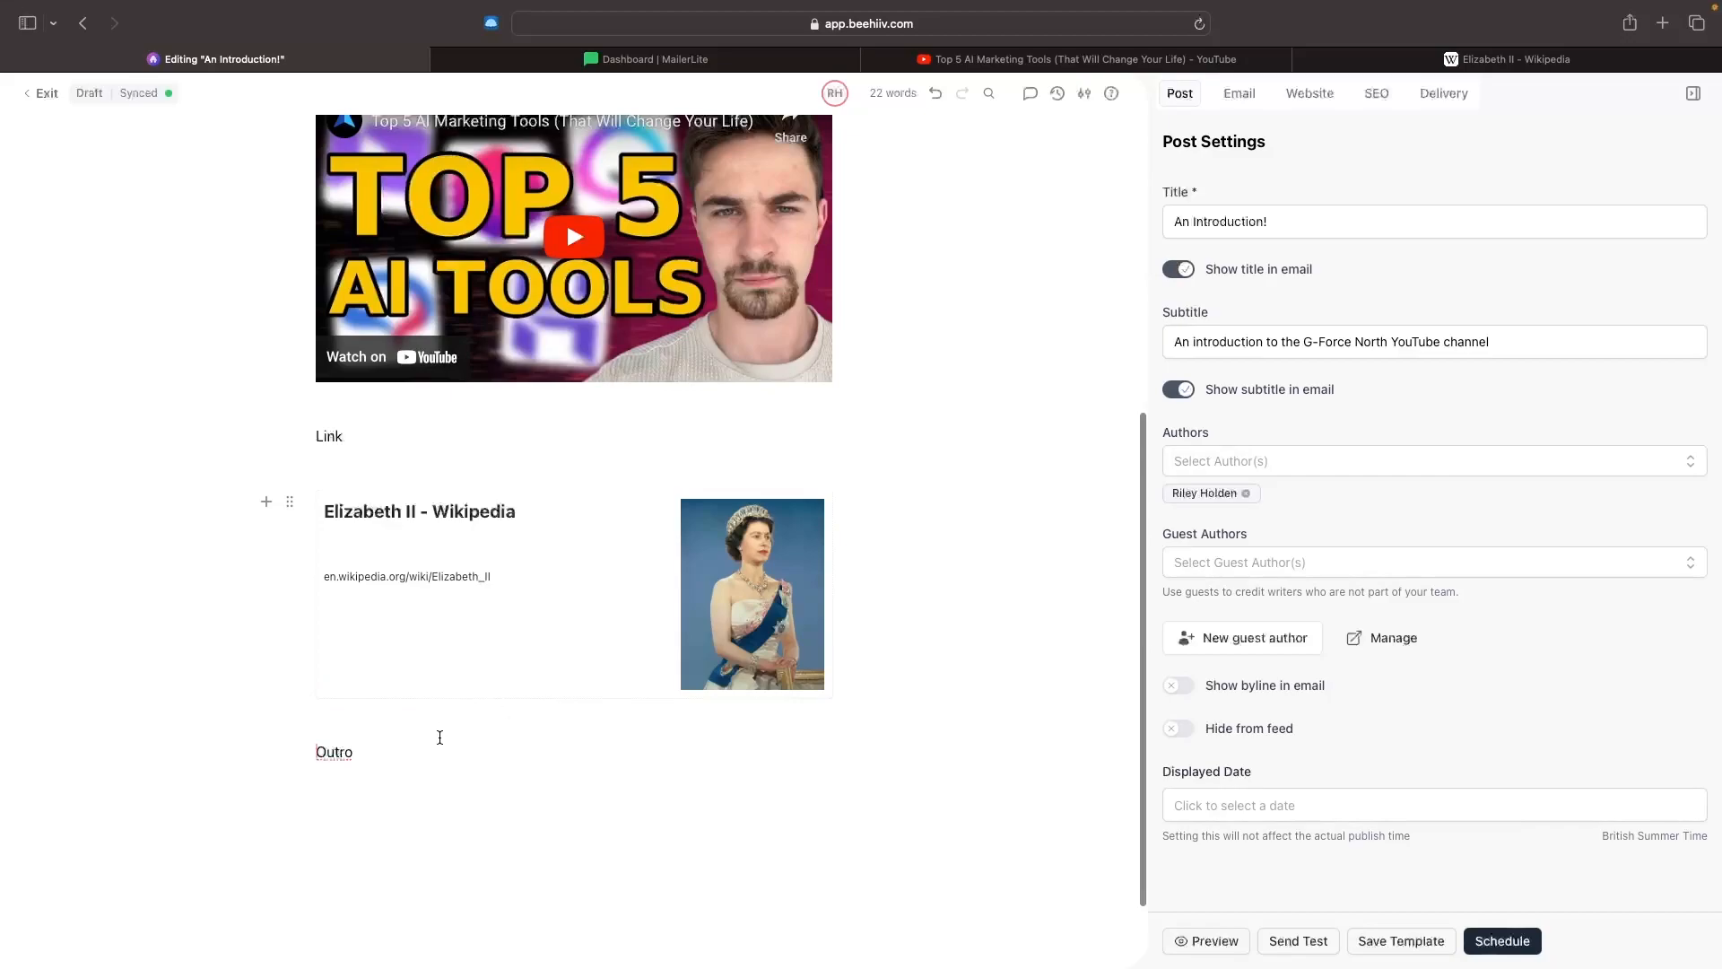
{"action": "type", "text": "Elizabeth"}
{"action": "key", "text": "Caps_Lock"}
{"action": "type", "text": "II"}
{"action": "key", "text": "Return"}
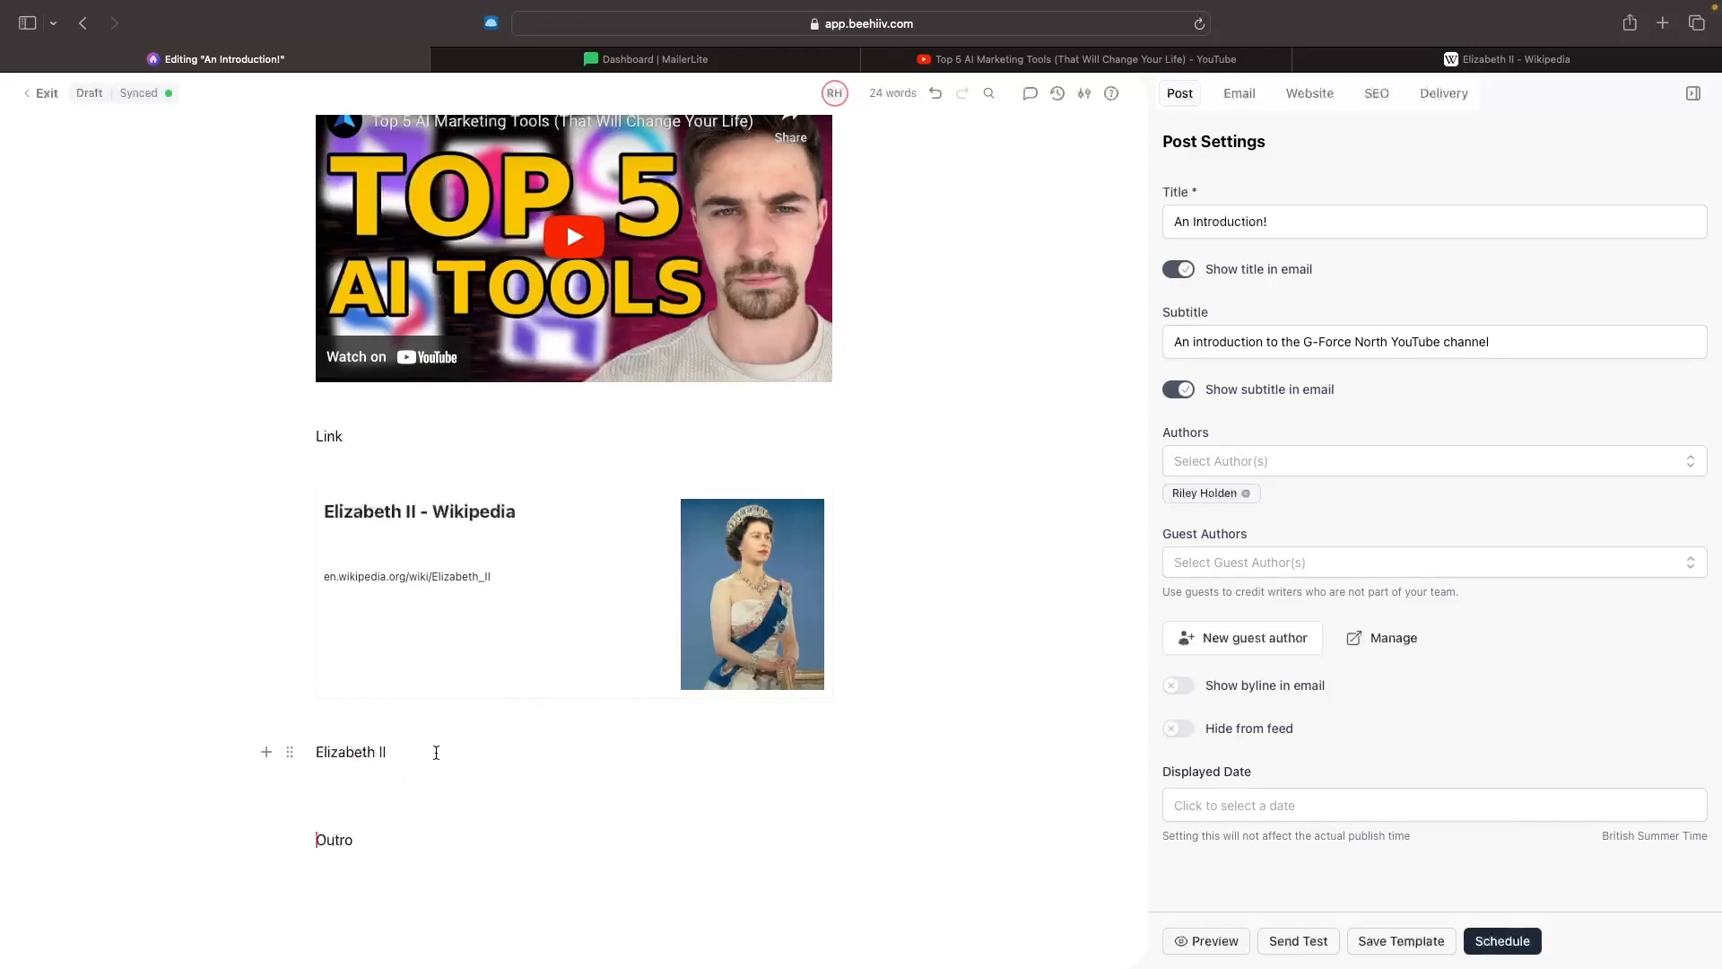
{"action": "left_click_drag", "start_coordinate": [440, 751], "coordinate": [230, 752]}
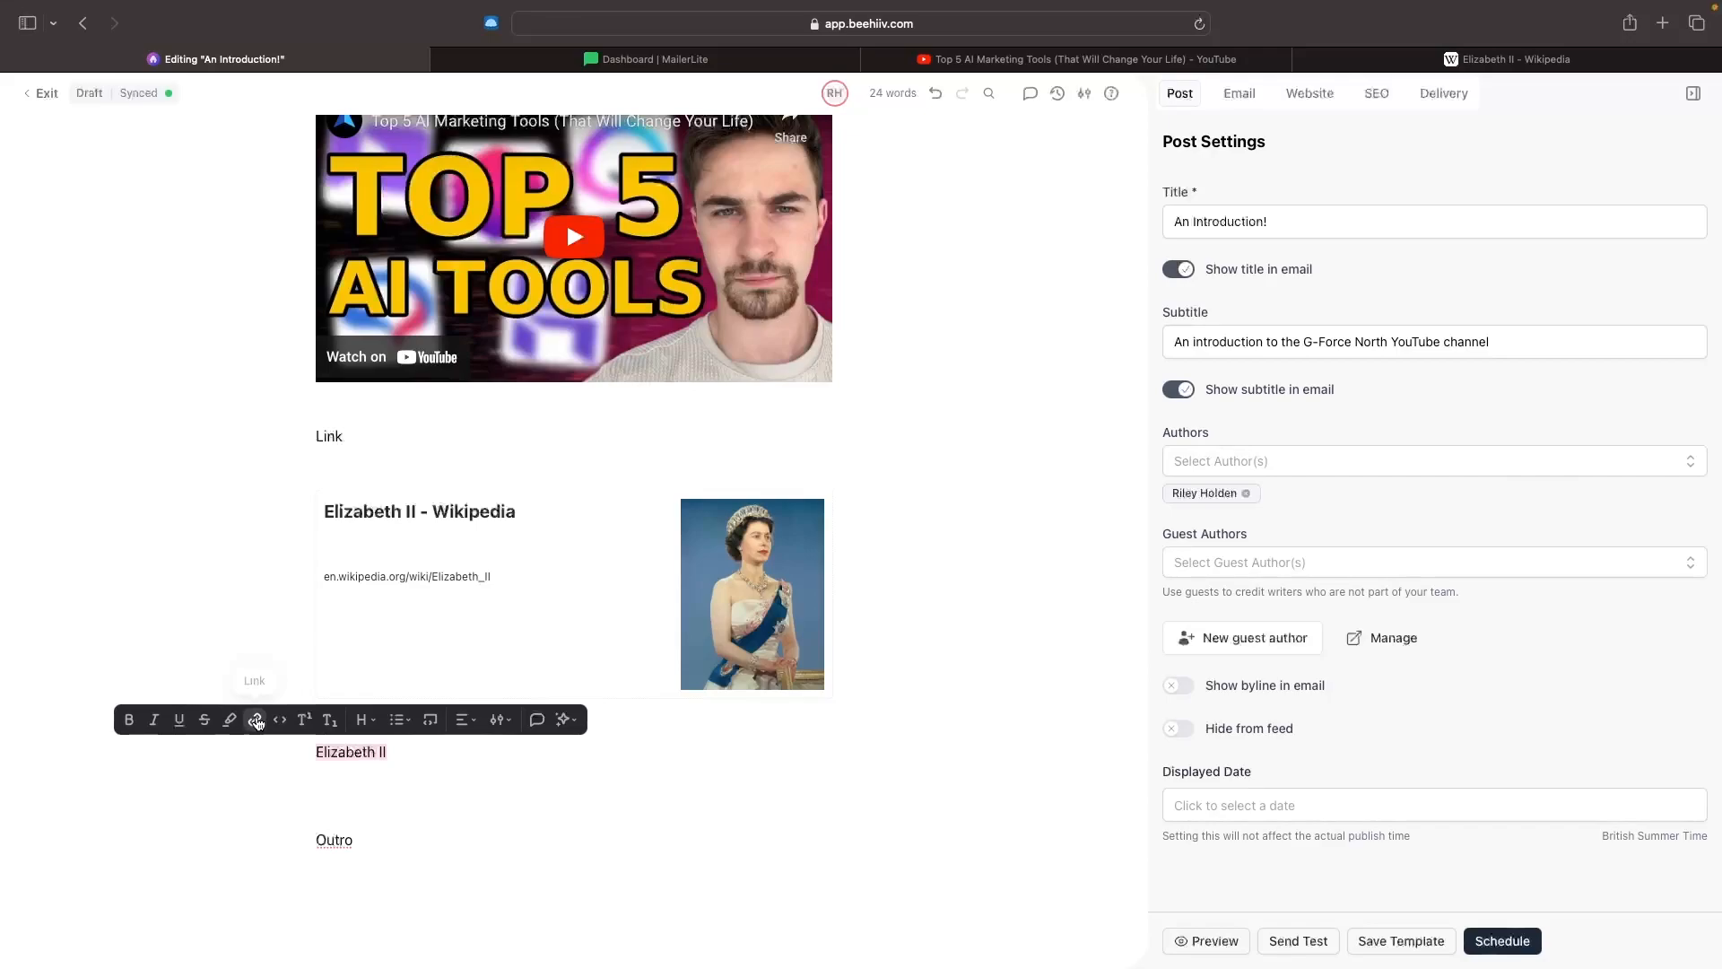
{"action": "left_click", "coordinate": [254, 720]}
{"action": "key", "text": "cmd+v"}
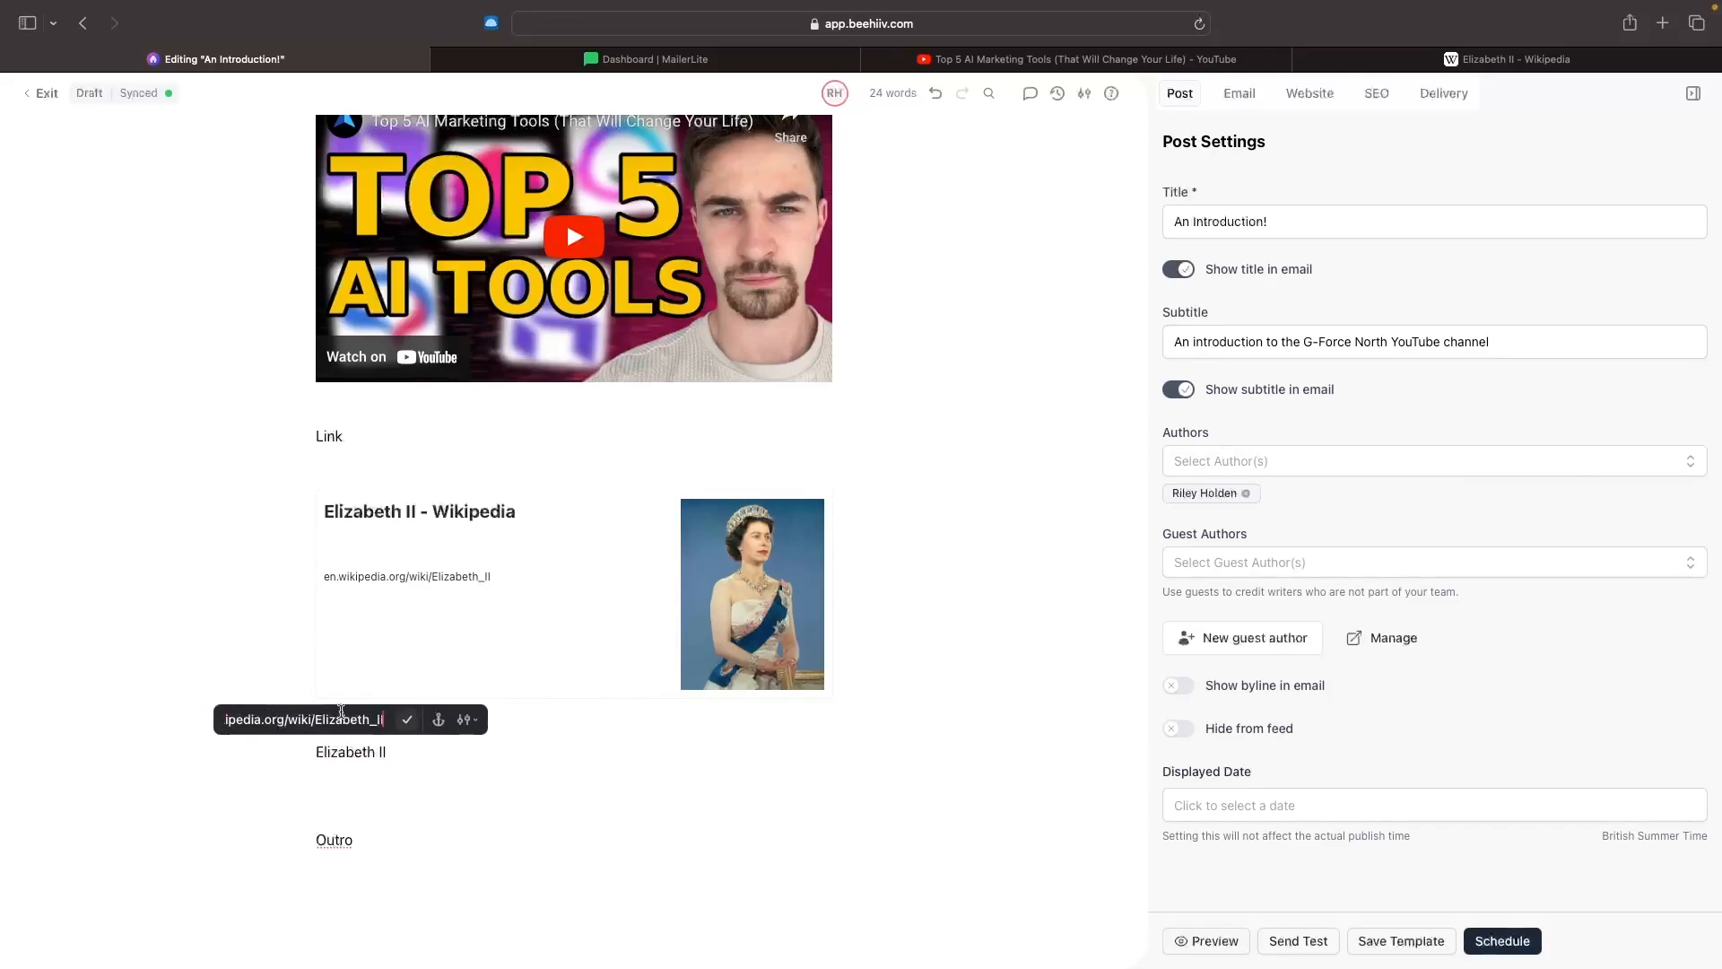
{"action": "left_click", "coordinate": [407, 719]}
{"action": "left_click", "coordinate": [442, 750]}
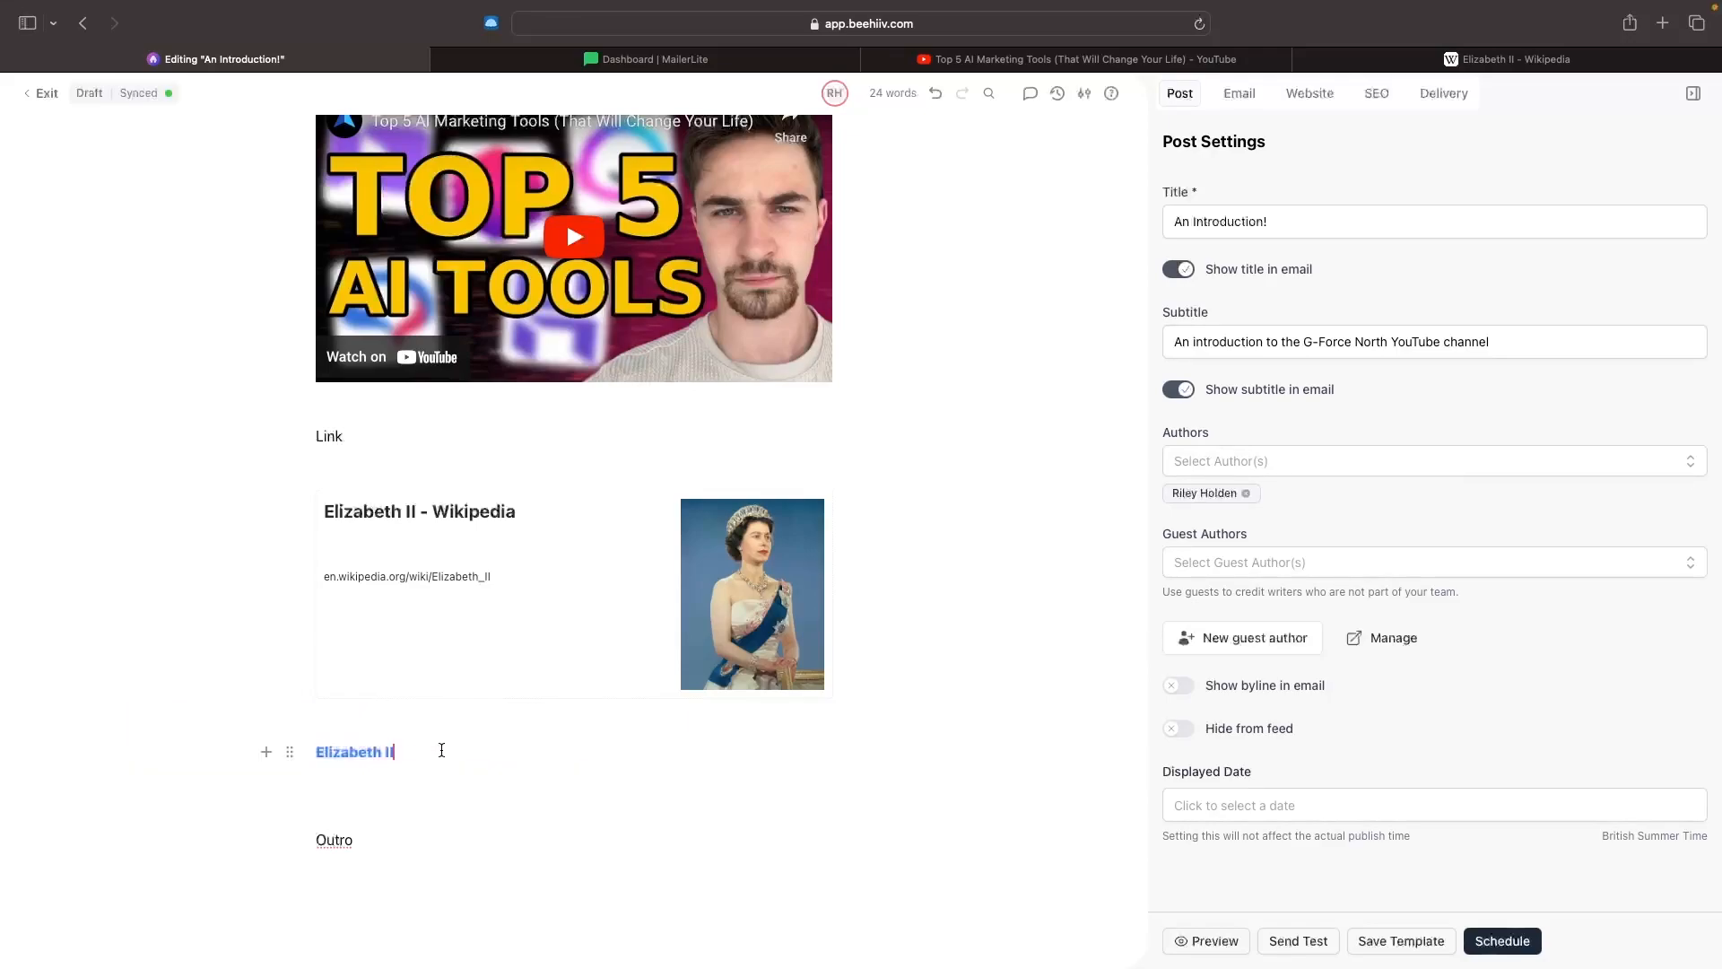
{"action": "left_click", "coordinate": [366, 751]}
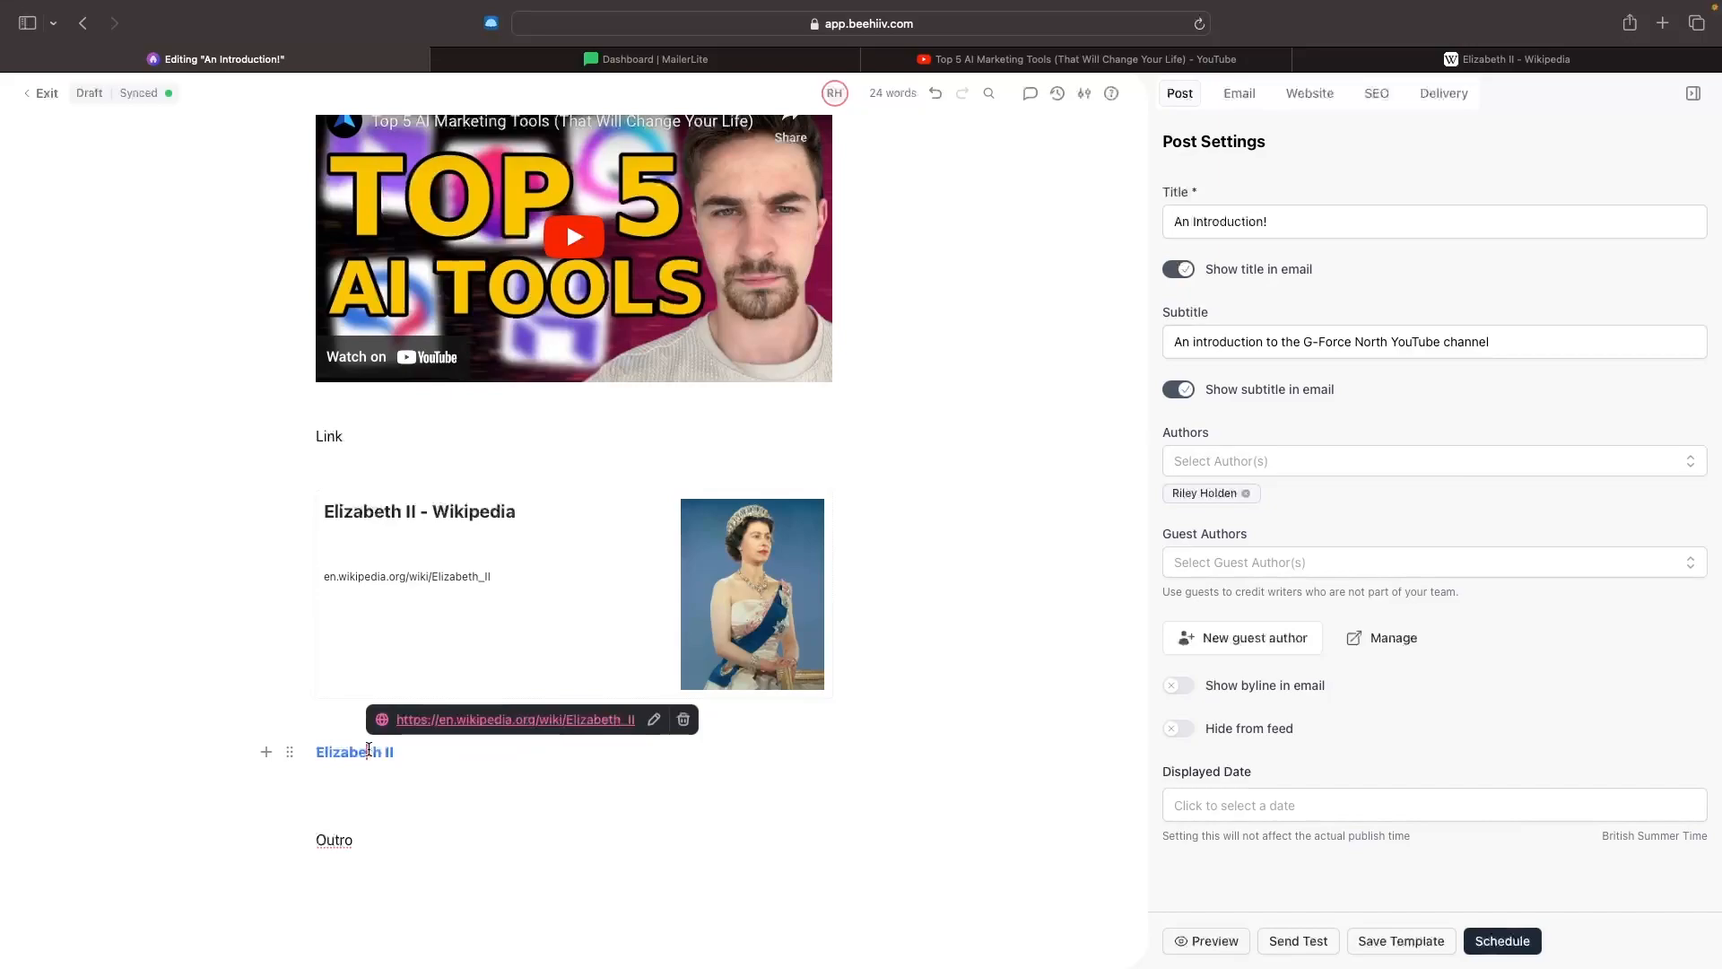
{"action": "left_click", "coordinate": [443, 752]}
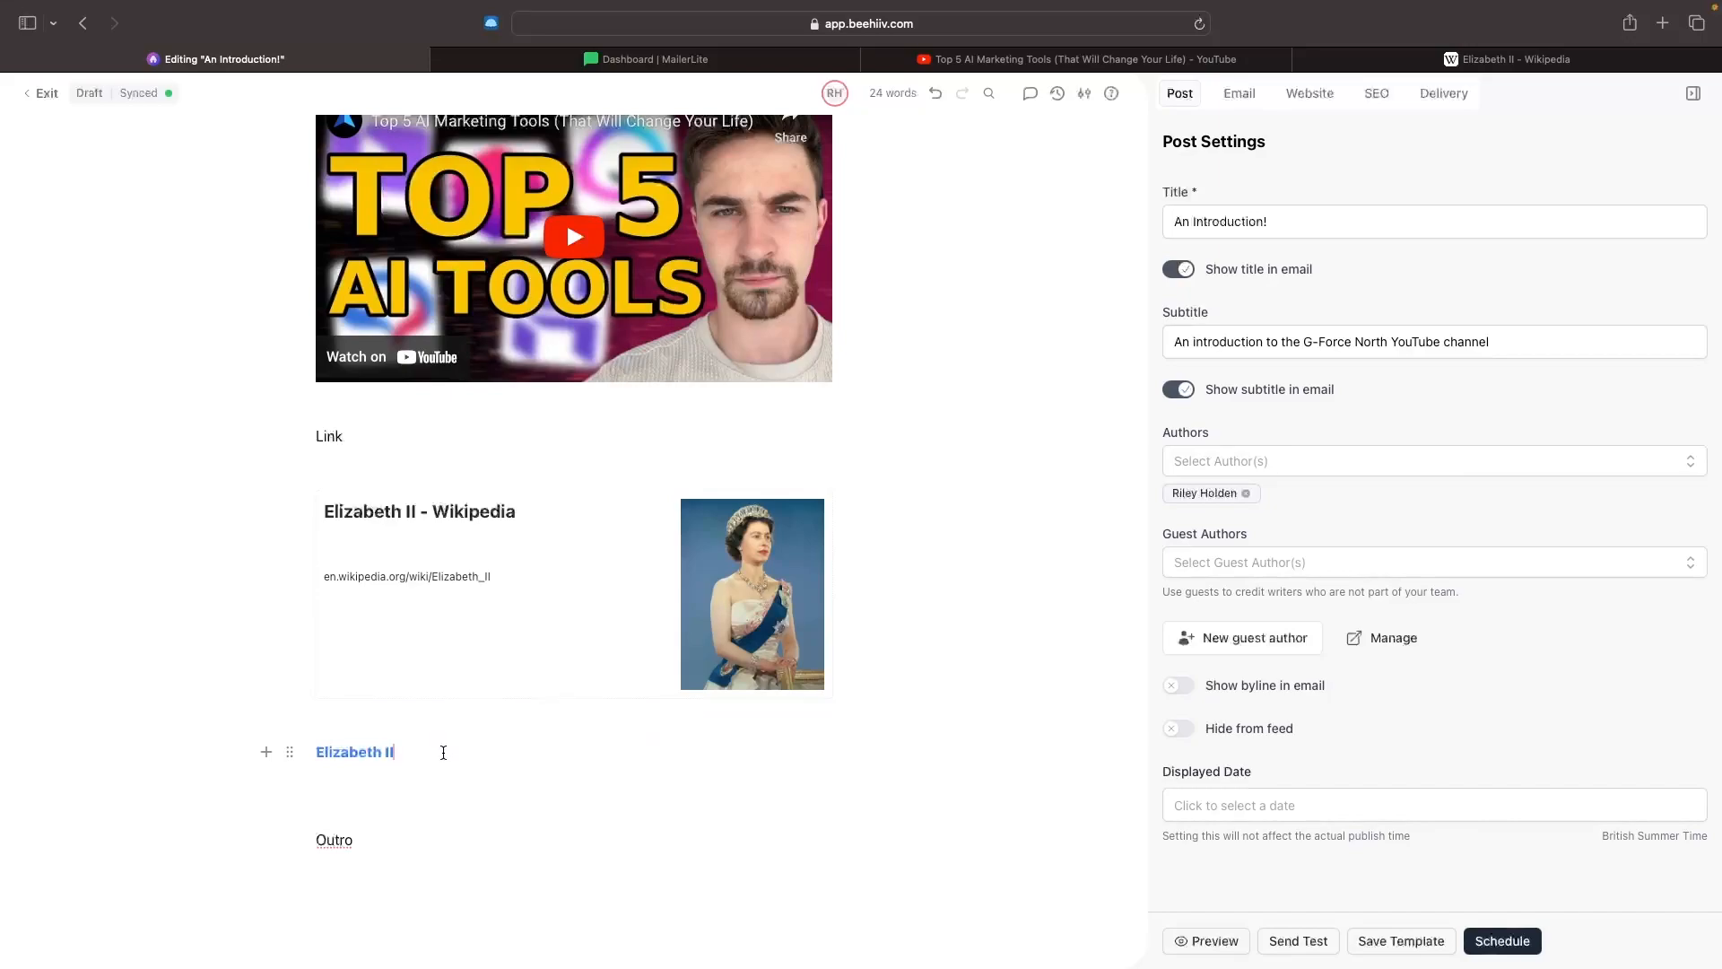
- Enter the filler text "gjnfjgknrejkgr" on the empty line between the "Elizabeth II" link and "Outro"
{"action": "scroll", "coordinate": [443, 752], "scroll_direction": "down", "scroll_amount": 2}
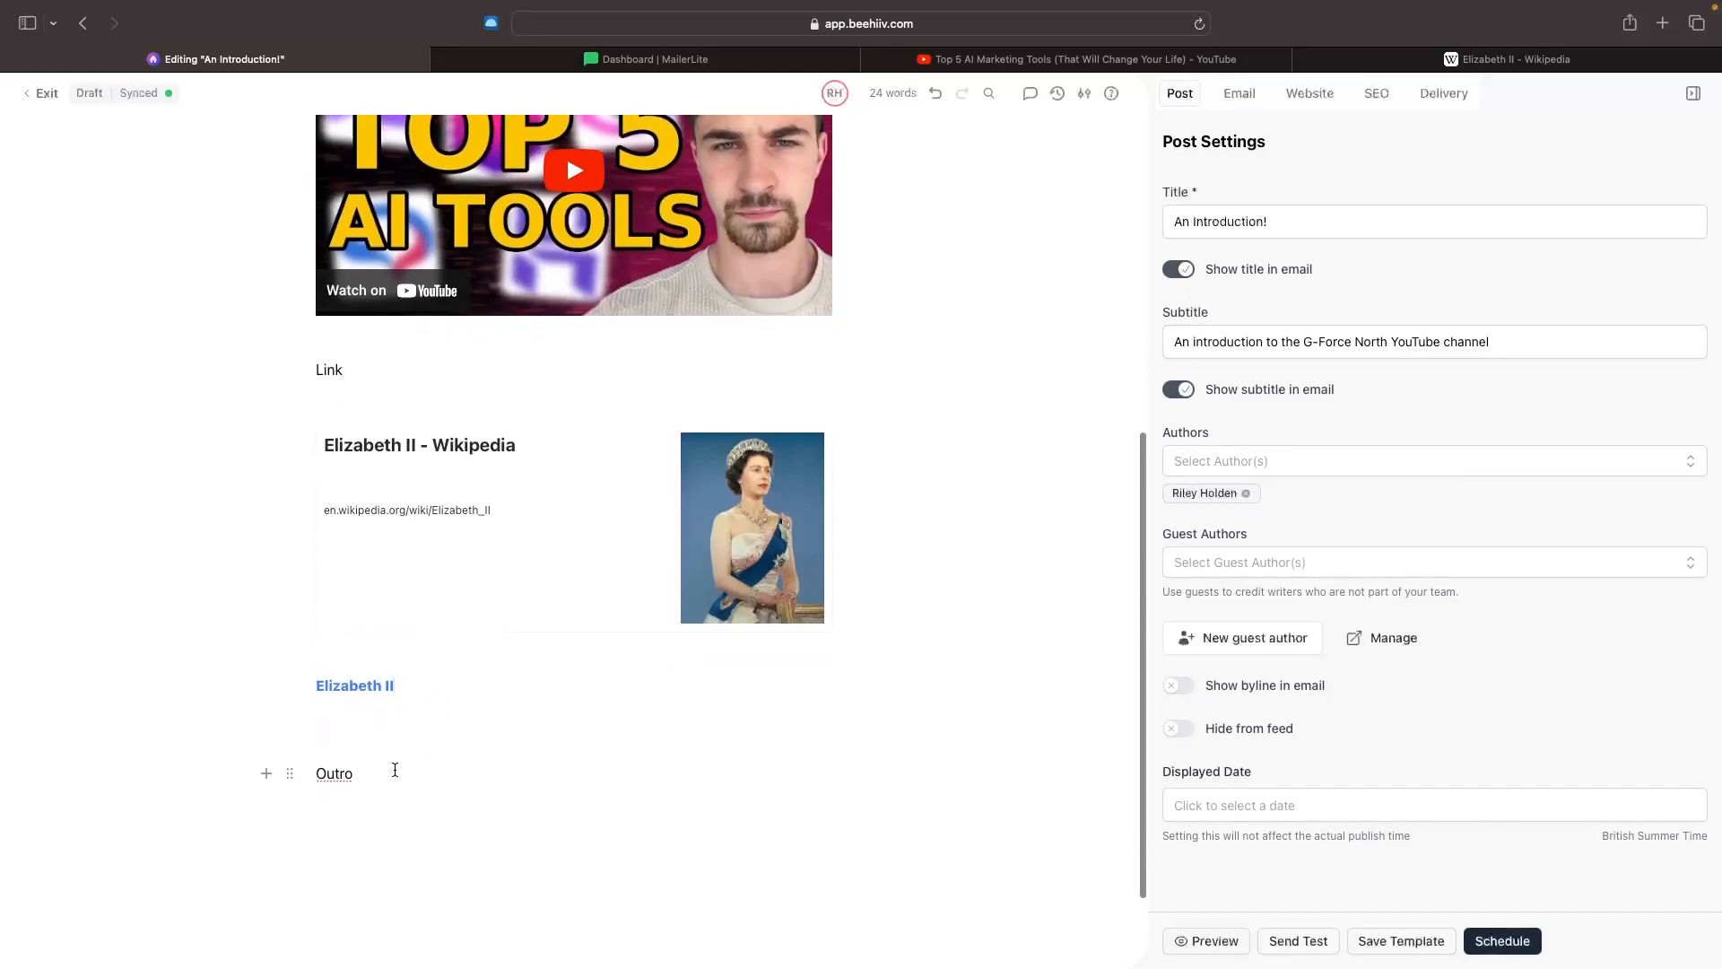
{"action": "left_click", "coordinate": [389, 736]}
{"action": "type", "text": "gjnfjgknrejkgr"}
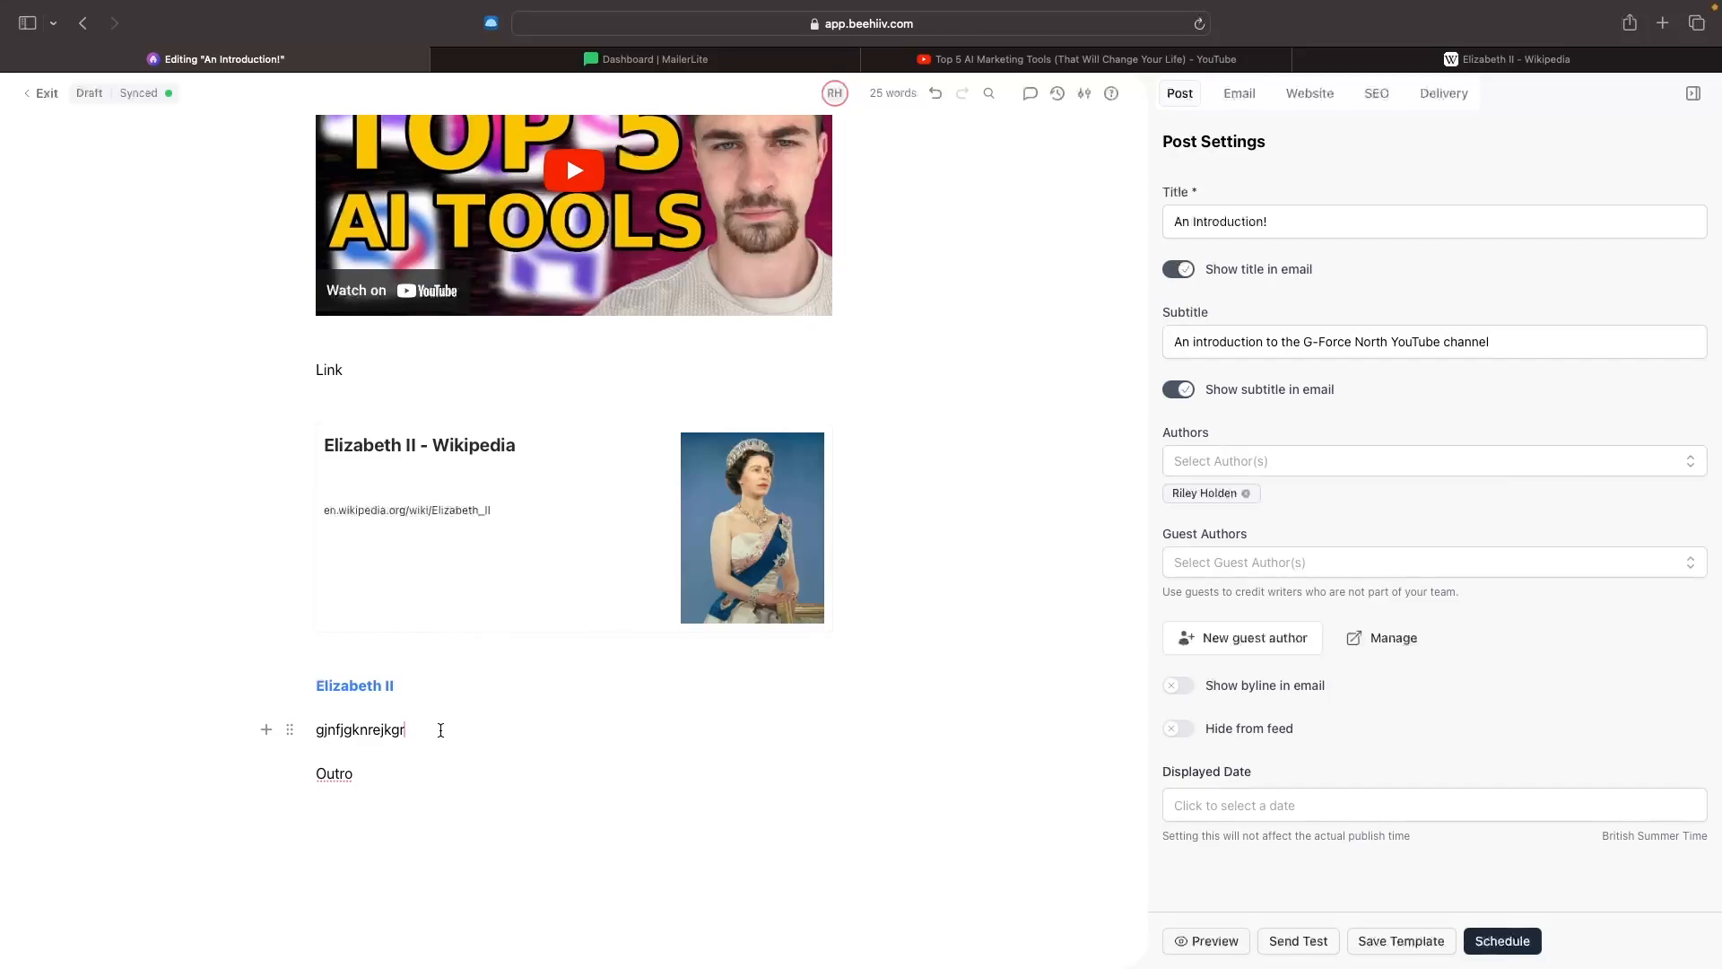
- Make the filler text "gjnfjgknrejkgr" bold, underlined and struck through, and apply a highlight colour
{"action": "left_click_drag", "start_coordinate": [440, 729], "coordinate": [186, 729]}
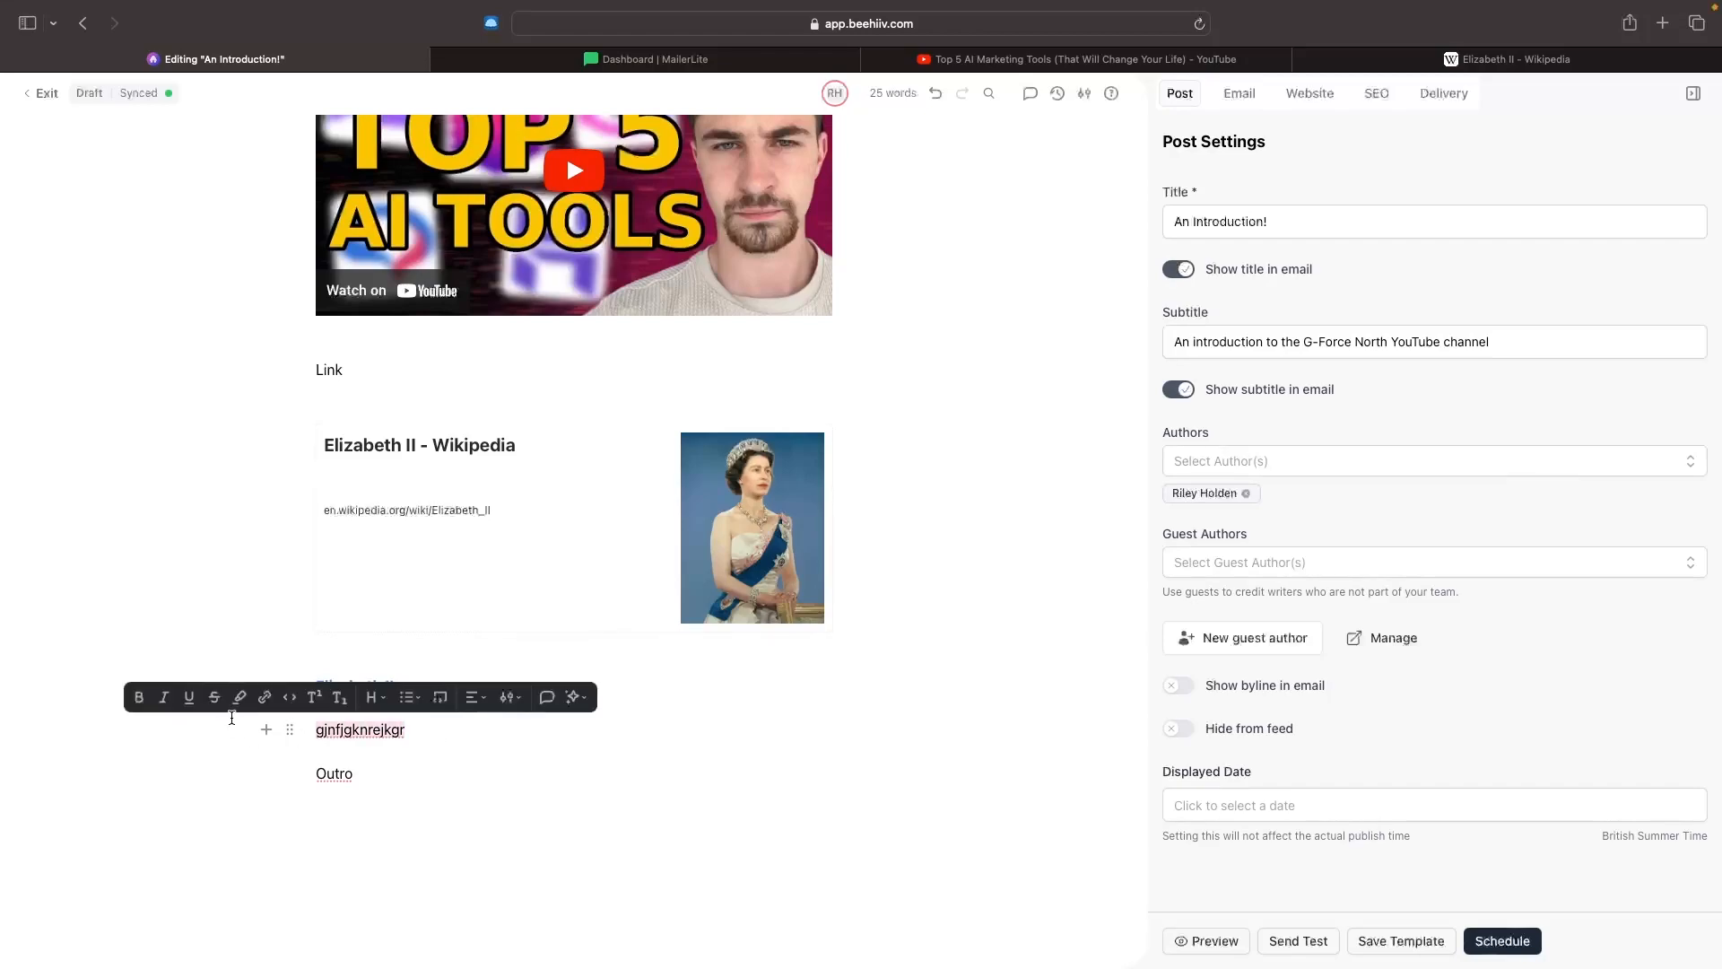
{"action": "left_click", "coordinate": [139, 698]}
{"action": "left_click", "coordinate": [203, 701]}
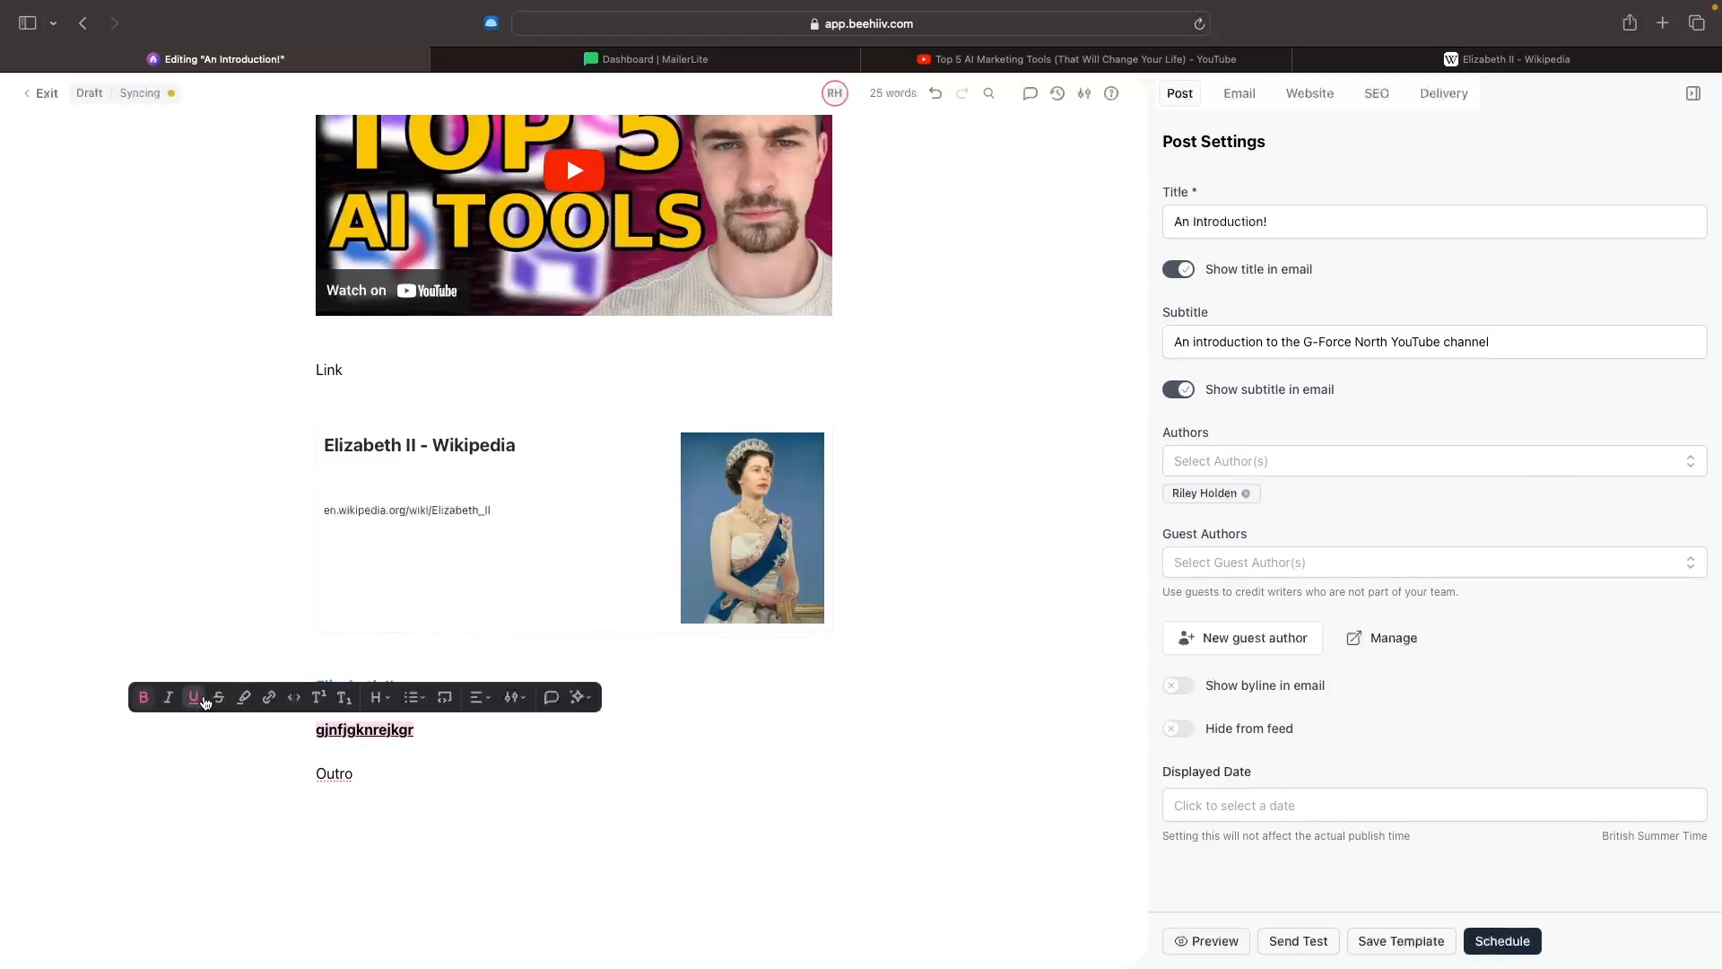
{"action": "left_click", "coordinate": [218, 697]}
{"action": "left_click", "coordinate": [244, 697]}
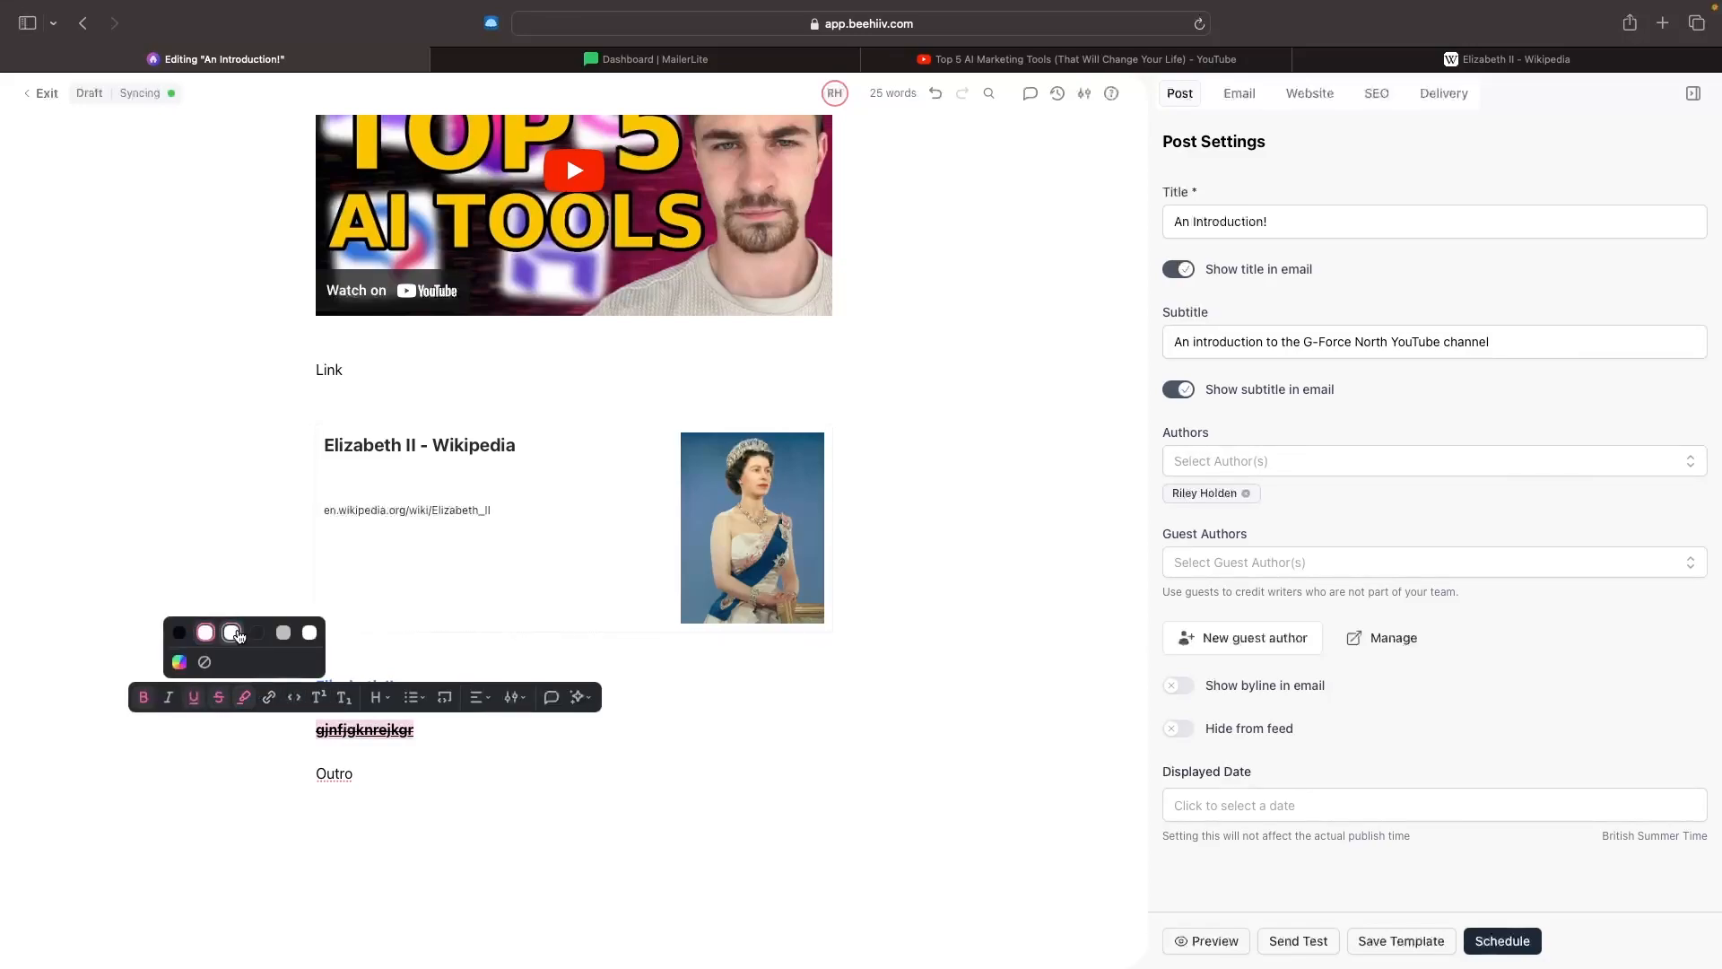
{"action": "left_click", "coordinate": [239, 635]}
{"action": "left_click", "coordinate": [426, 750]}
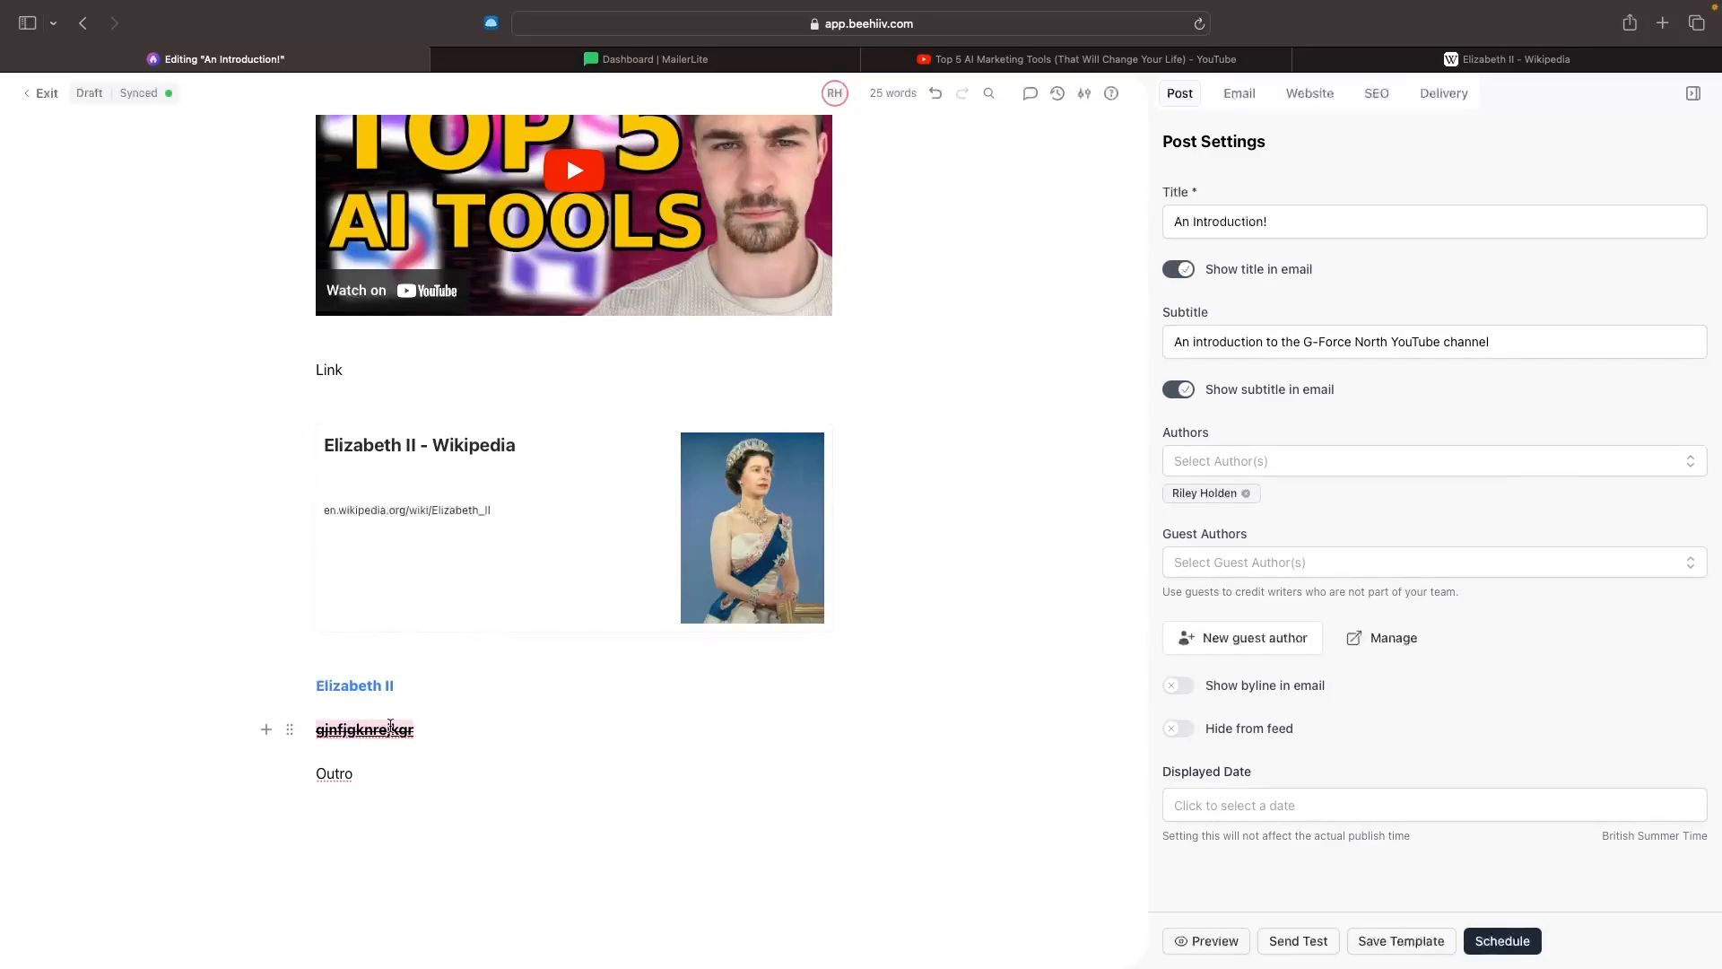
{"action": "left_click", "coordinate": [438, 769]}
{"action": "left_click", "coordinate": [439, 733]}
{"action": "left_click_drag", "start_coordinate": [424, 726], "coordinate": [207, 723]}
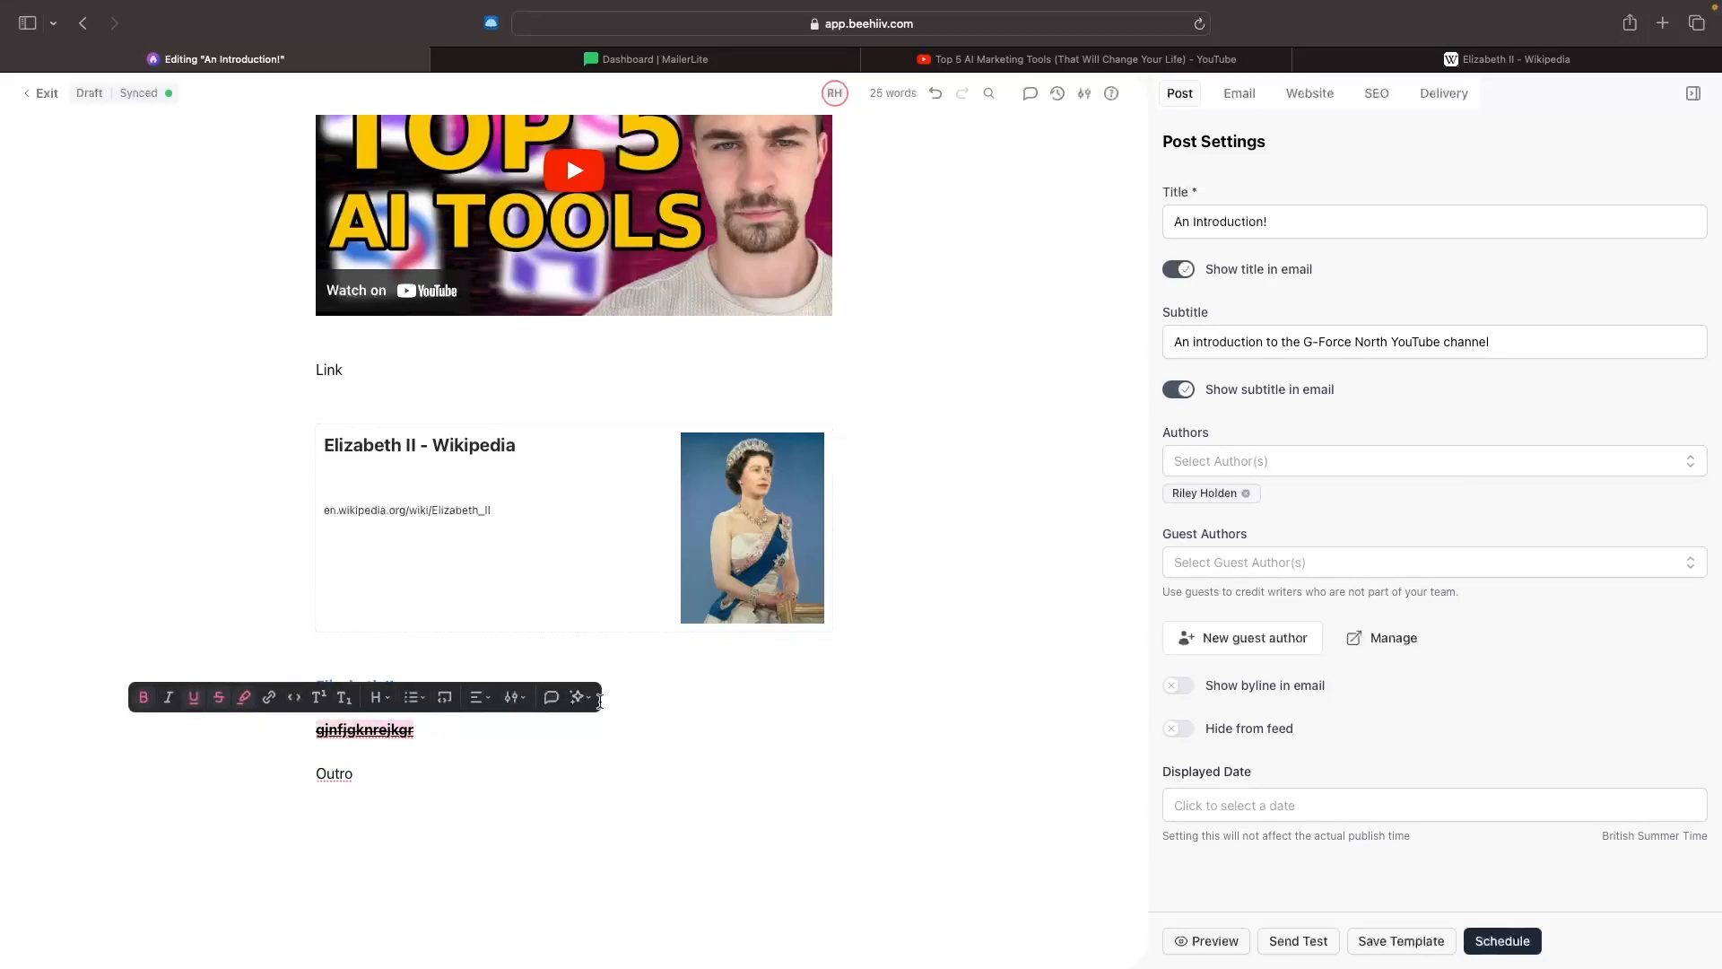
{"action": "left_click", "coordinate": [592, 753]}
- Preview the post as an email in the desktop and mobile layouts, checking its full length, and close the preview
{"action": "scroll", "coordinate": [550, 546], "scroll_direction": "up", "scroll_amount": 6}
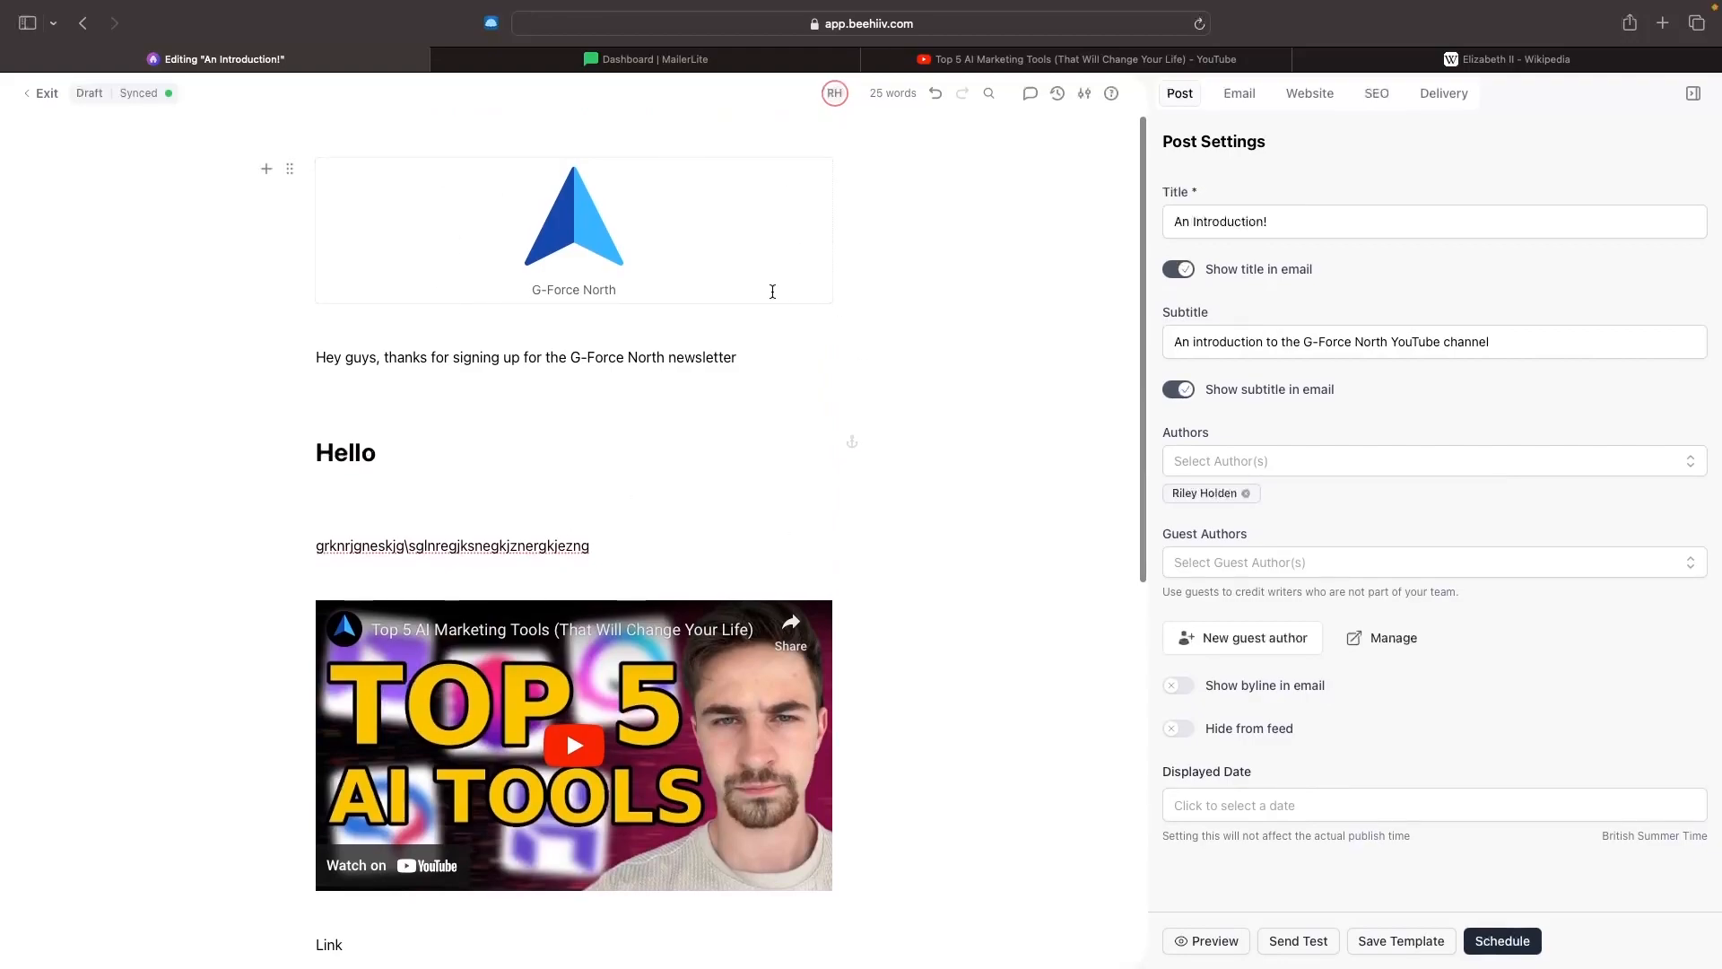
{"action": "left_click", "coordinate": [1227, 942]}
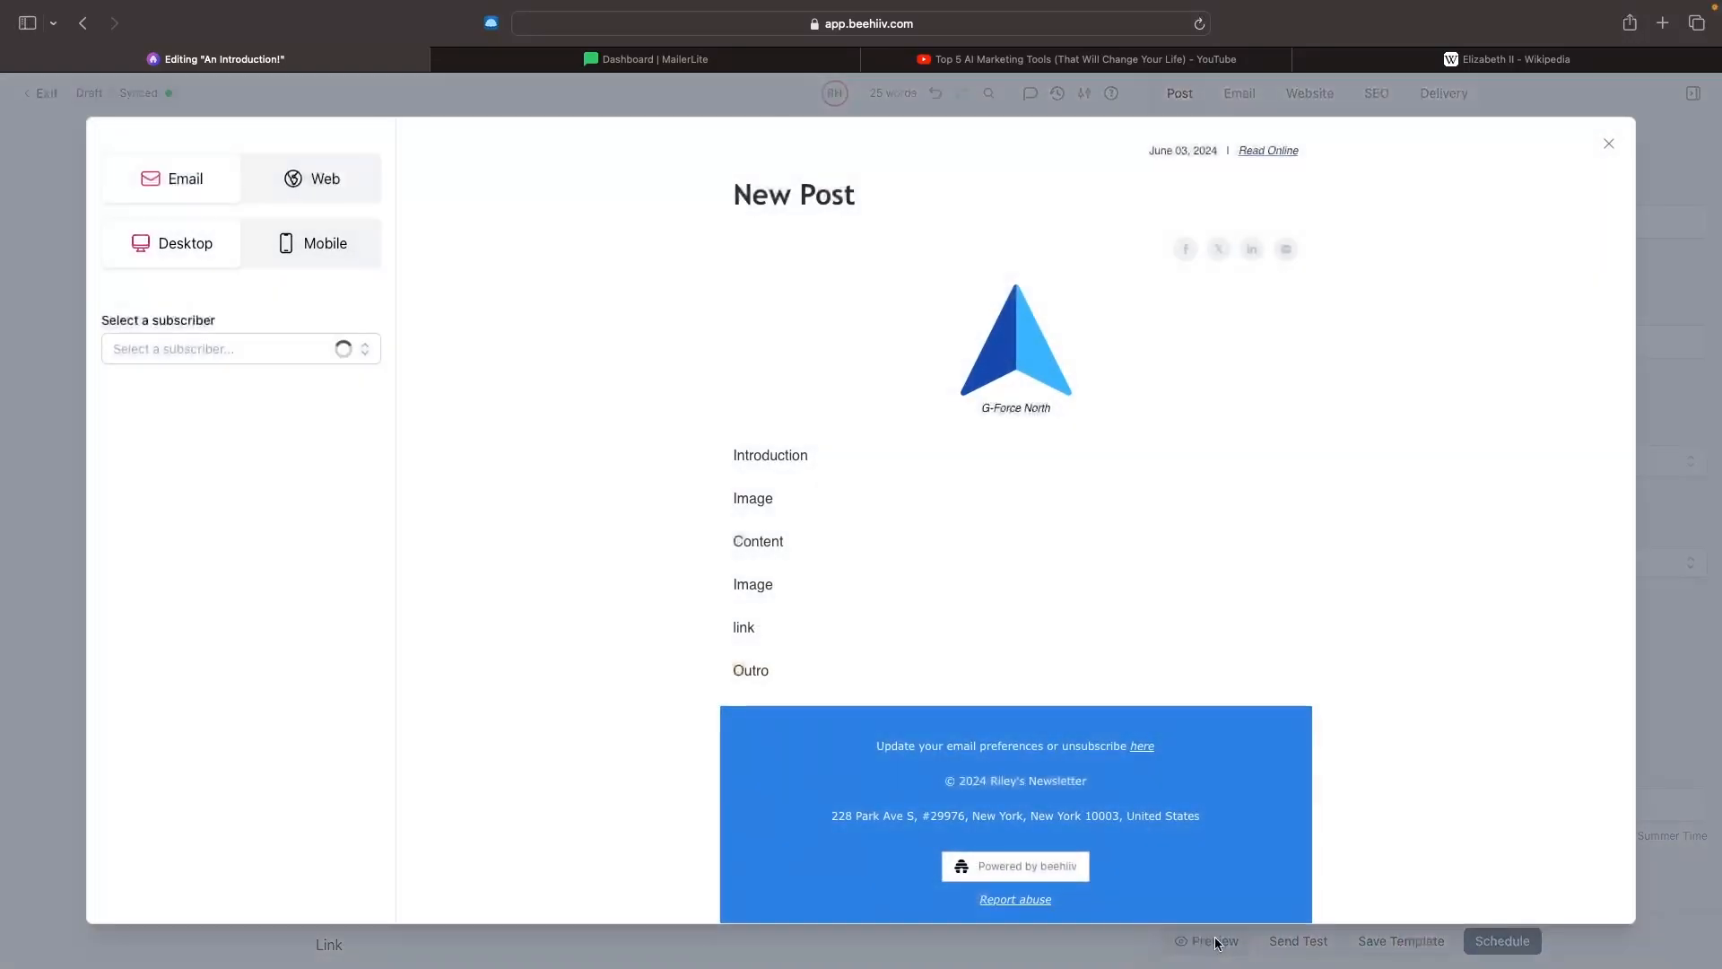
{"action": "scroll", "coordinate": [1315, 570], "scroll_direction": "down", "scroll_amount": 10}
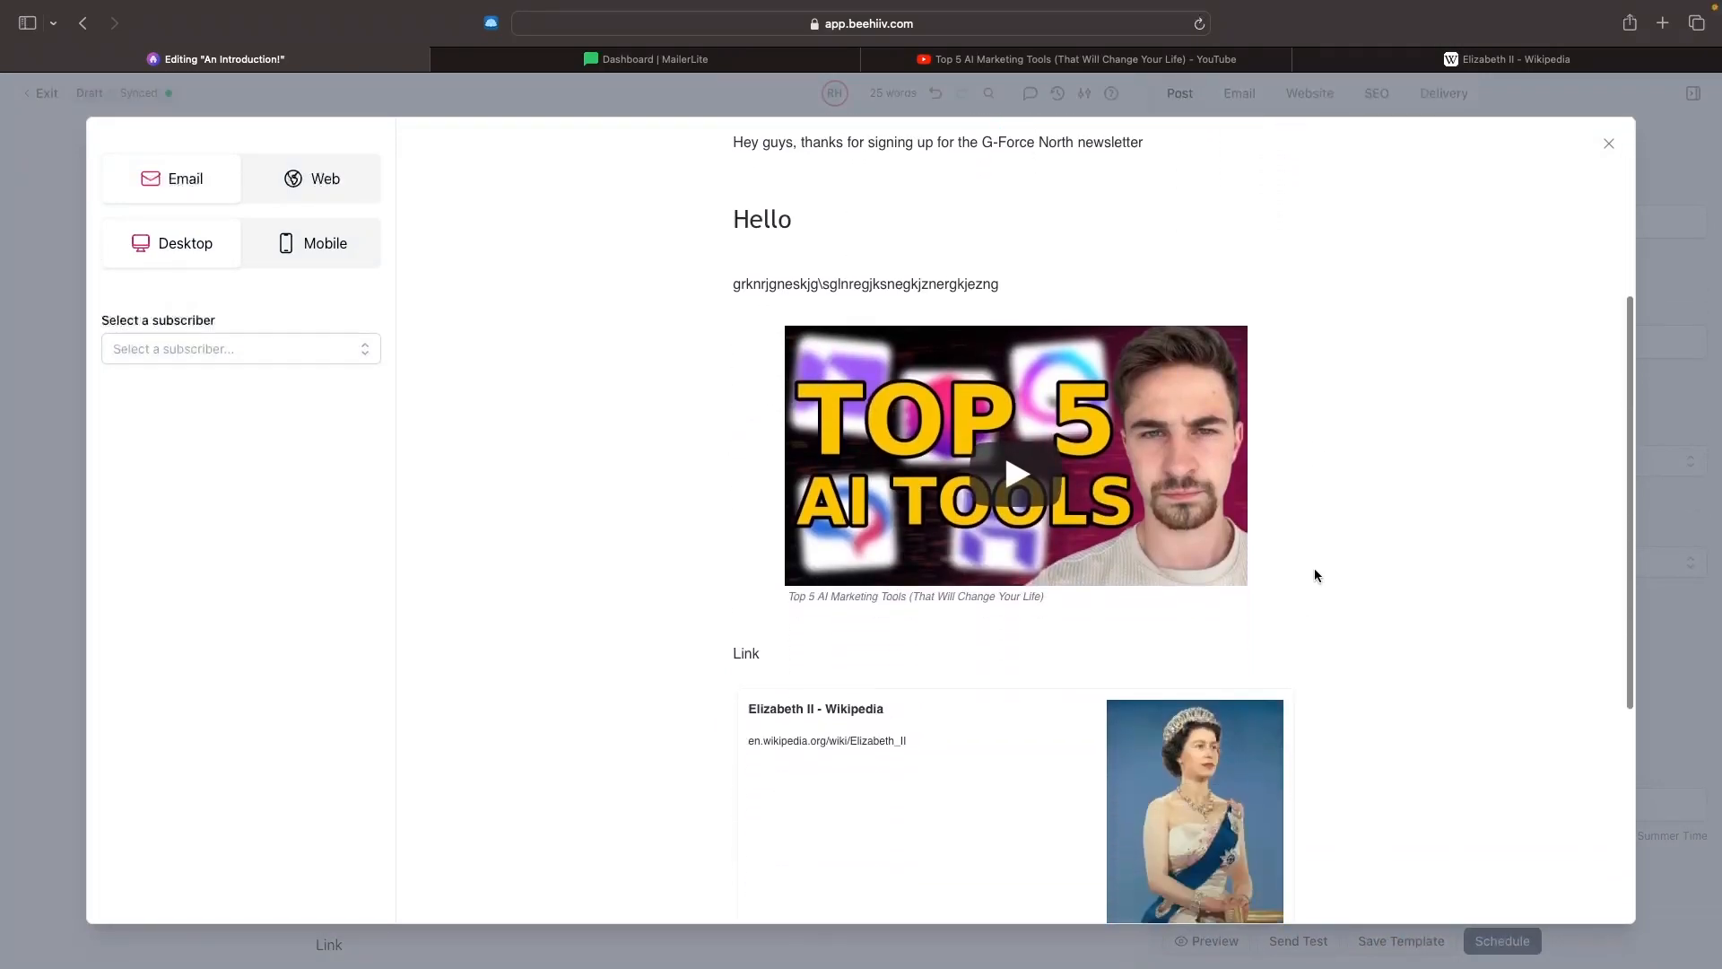
{"action": "left_click", "coordinate": [205, 200]}
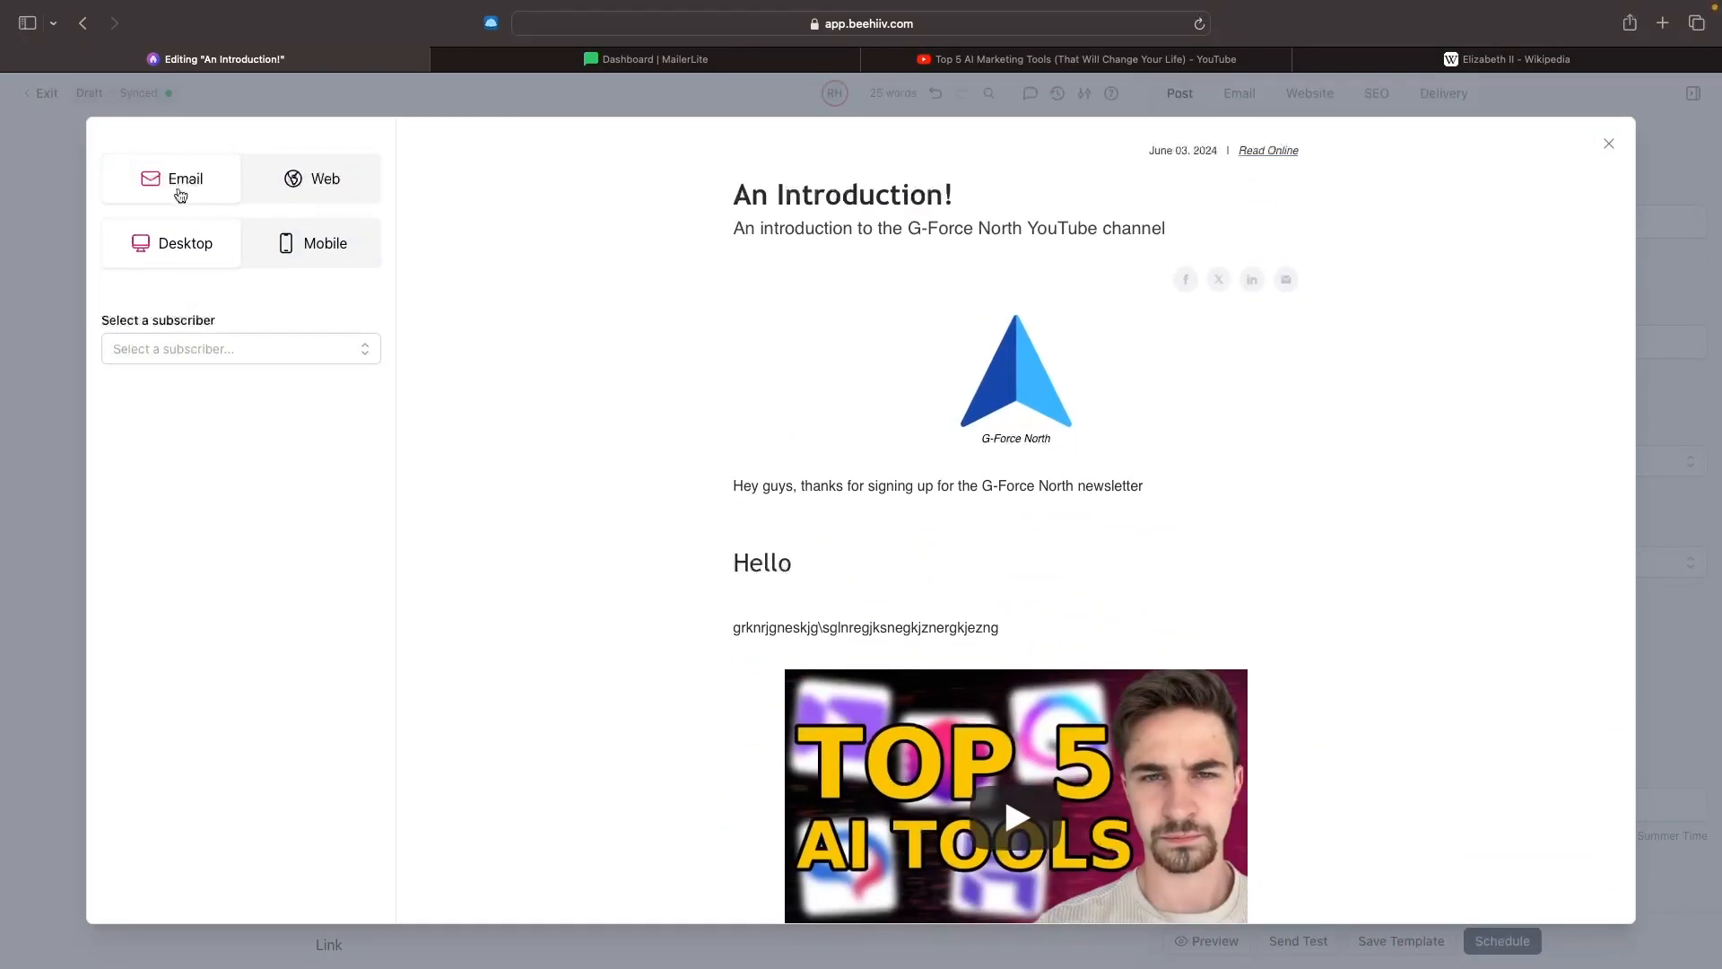
{"action": "left_click", "coordinate": [345, 252]}
{"action": "scroll", "coordinate": [965, 502], "scroll_direction": "down", "scroll_amount": 15}
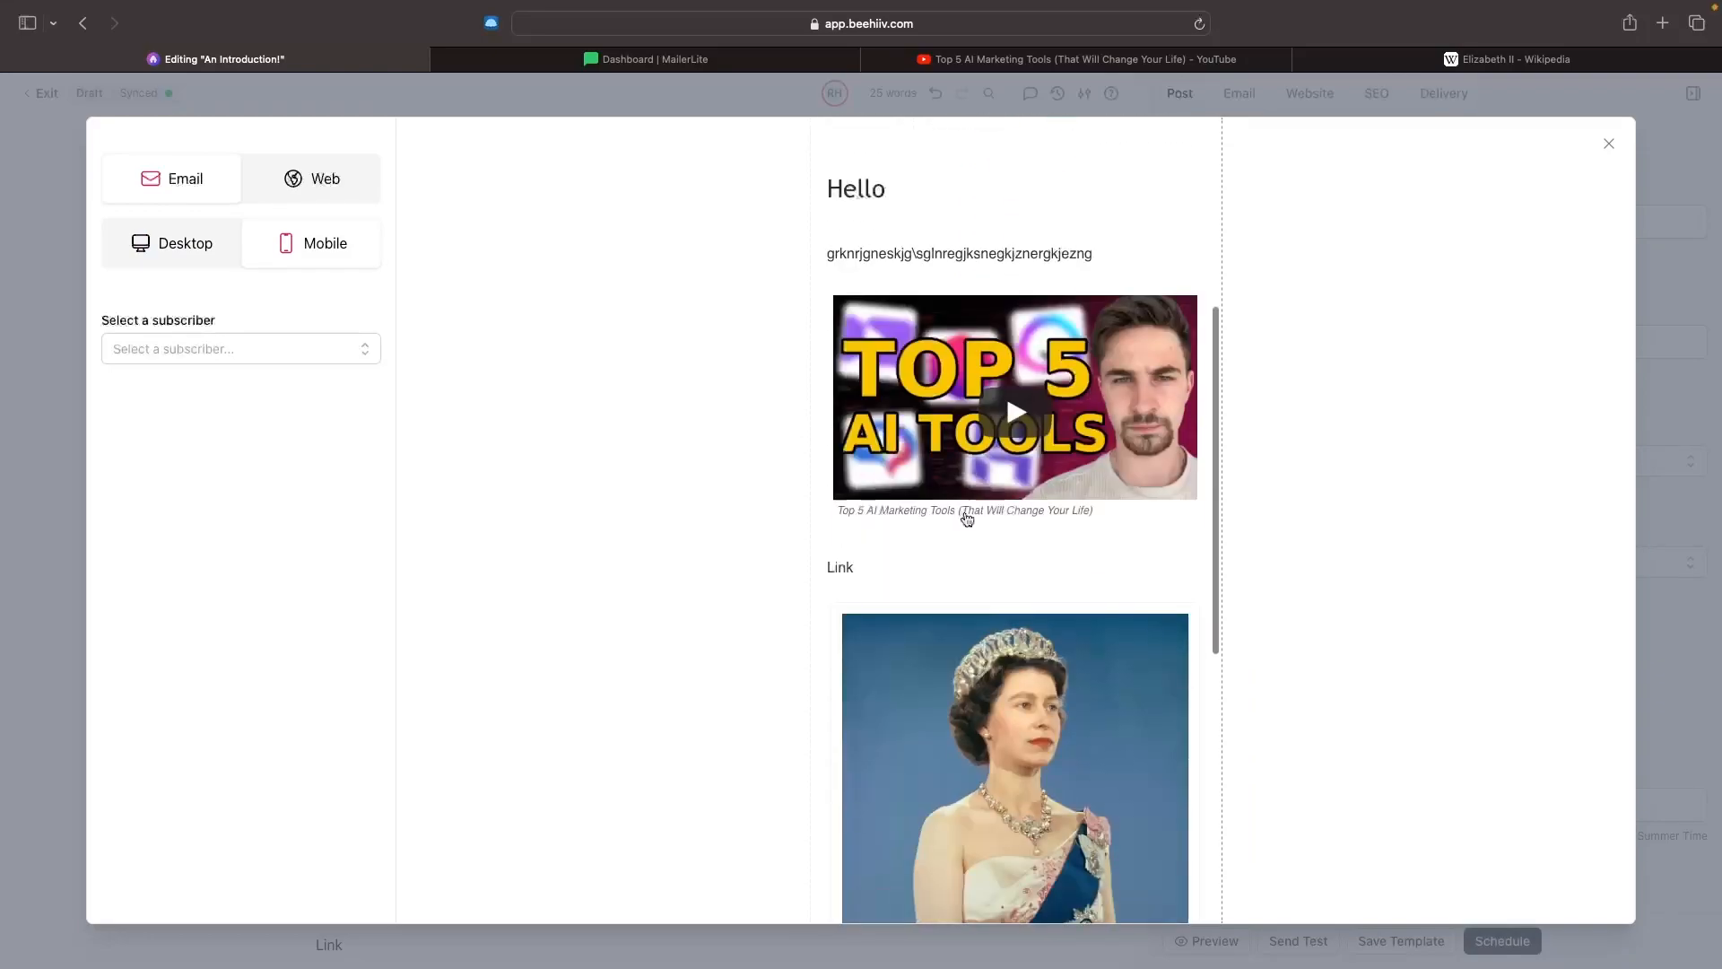
{"action": "scroll", "coordinate": [970, 528], "scroll_direction": "up", "scroll_amount": 15}
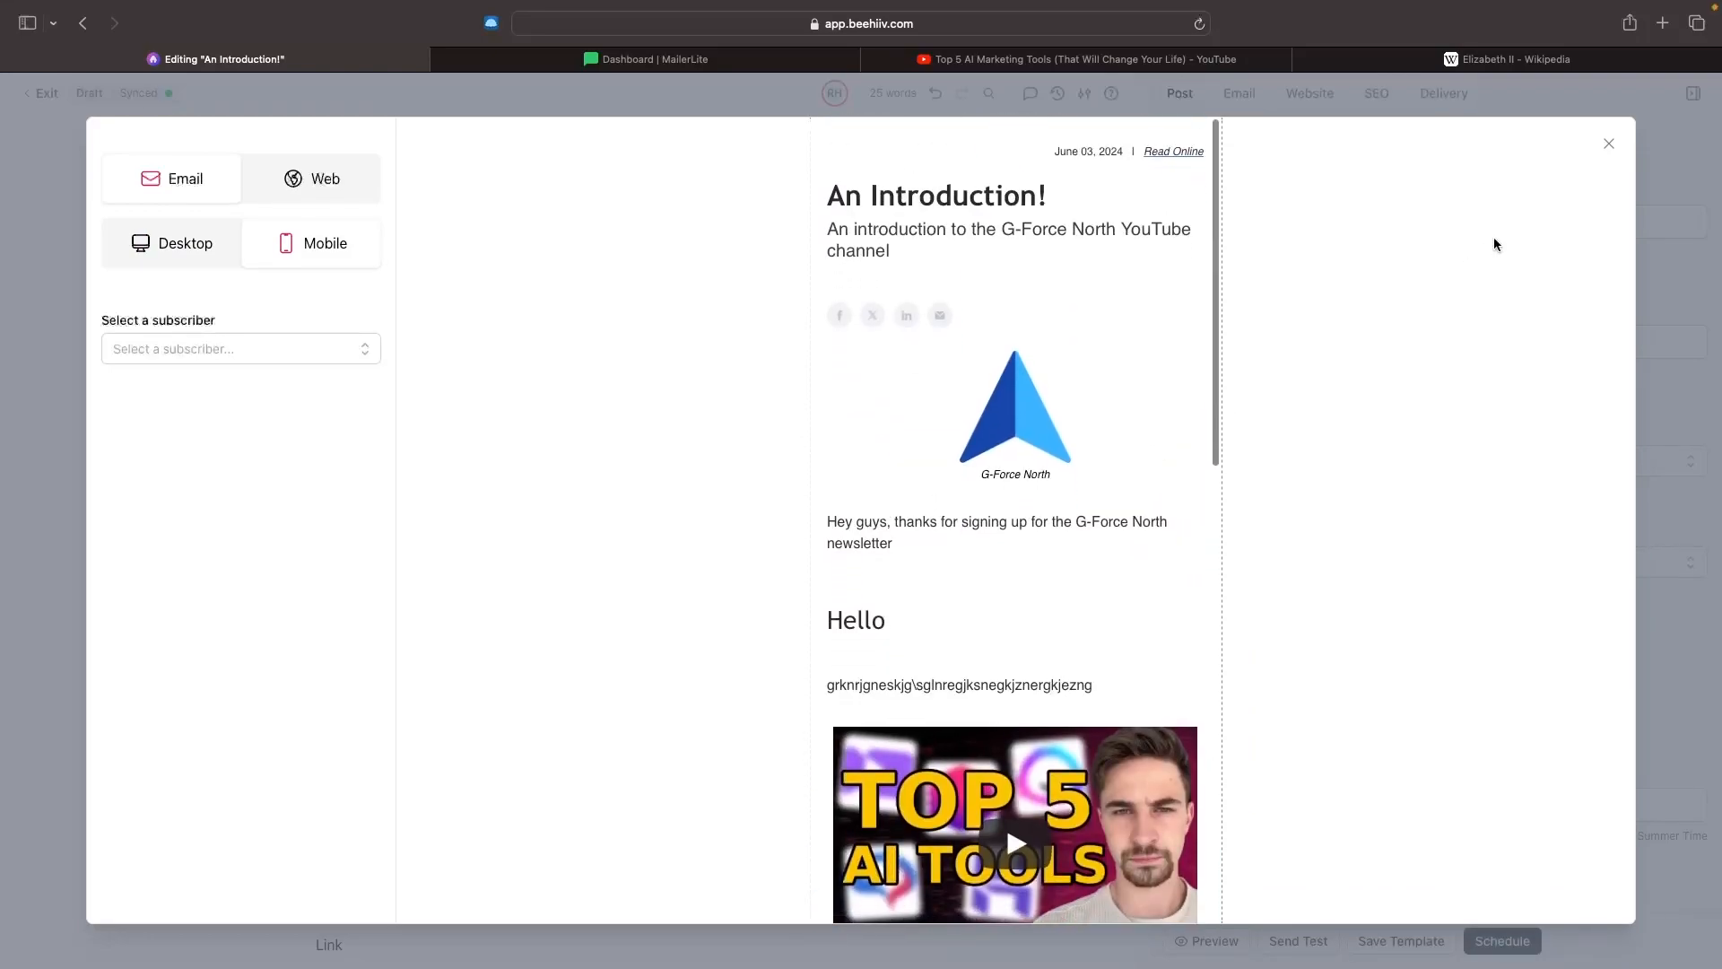
{"action": "left_click", "coordinate": [1608, 144]}
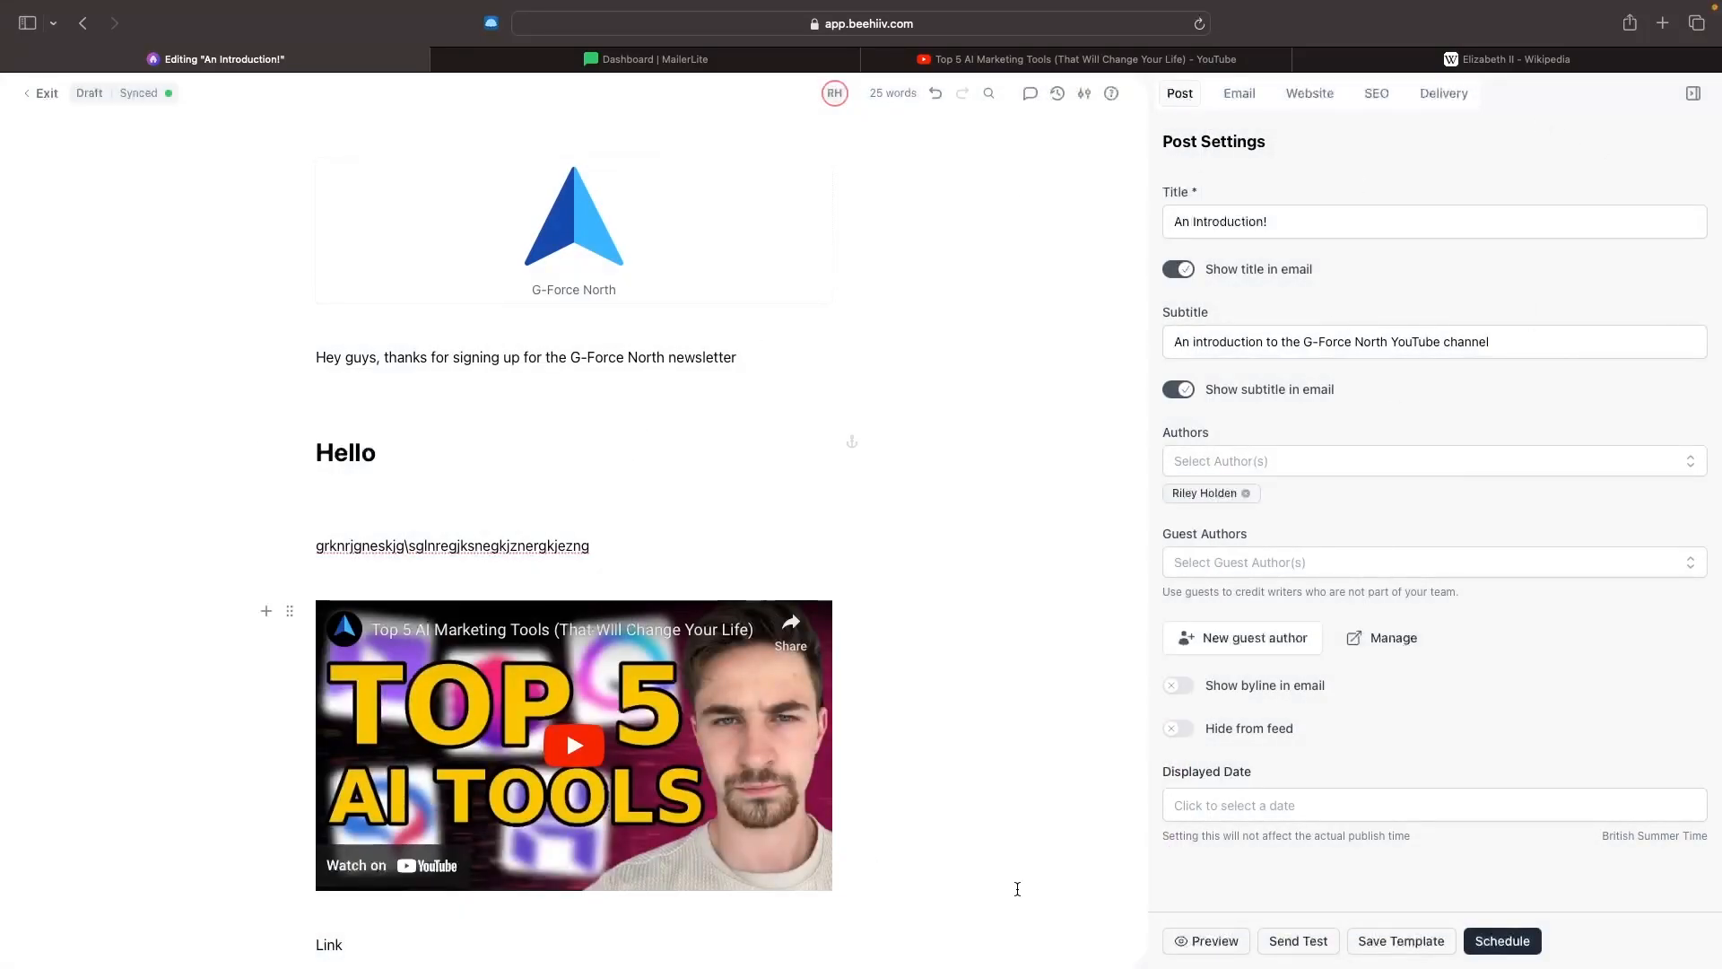
- Compare the immediate and scheduled publishing options, choose Schedule, and set the publish date to 04/06/2024, 15:00
{"action": "left_click", "coordinate": [1513, 937]}
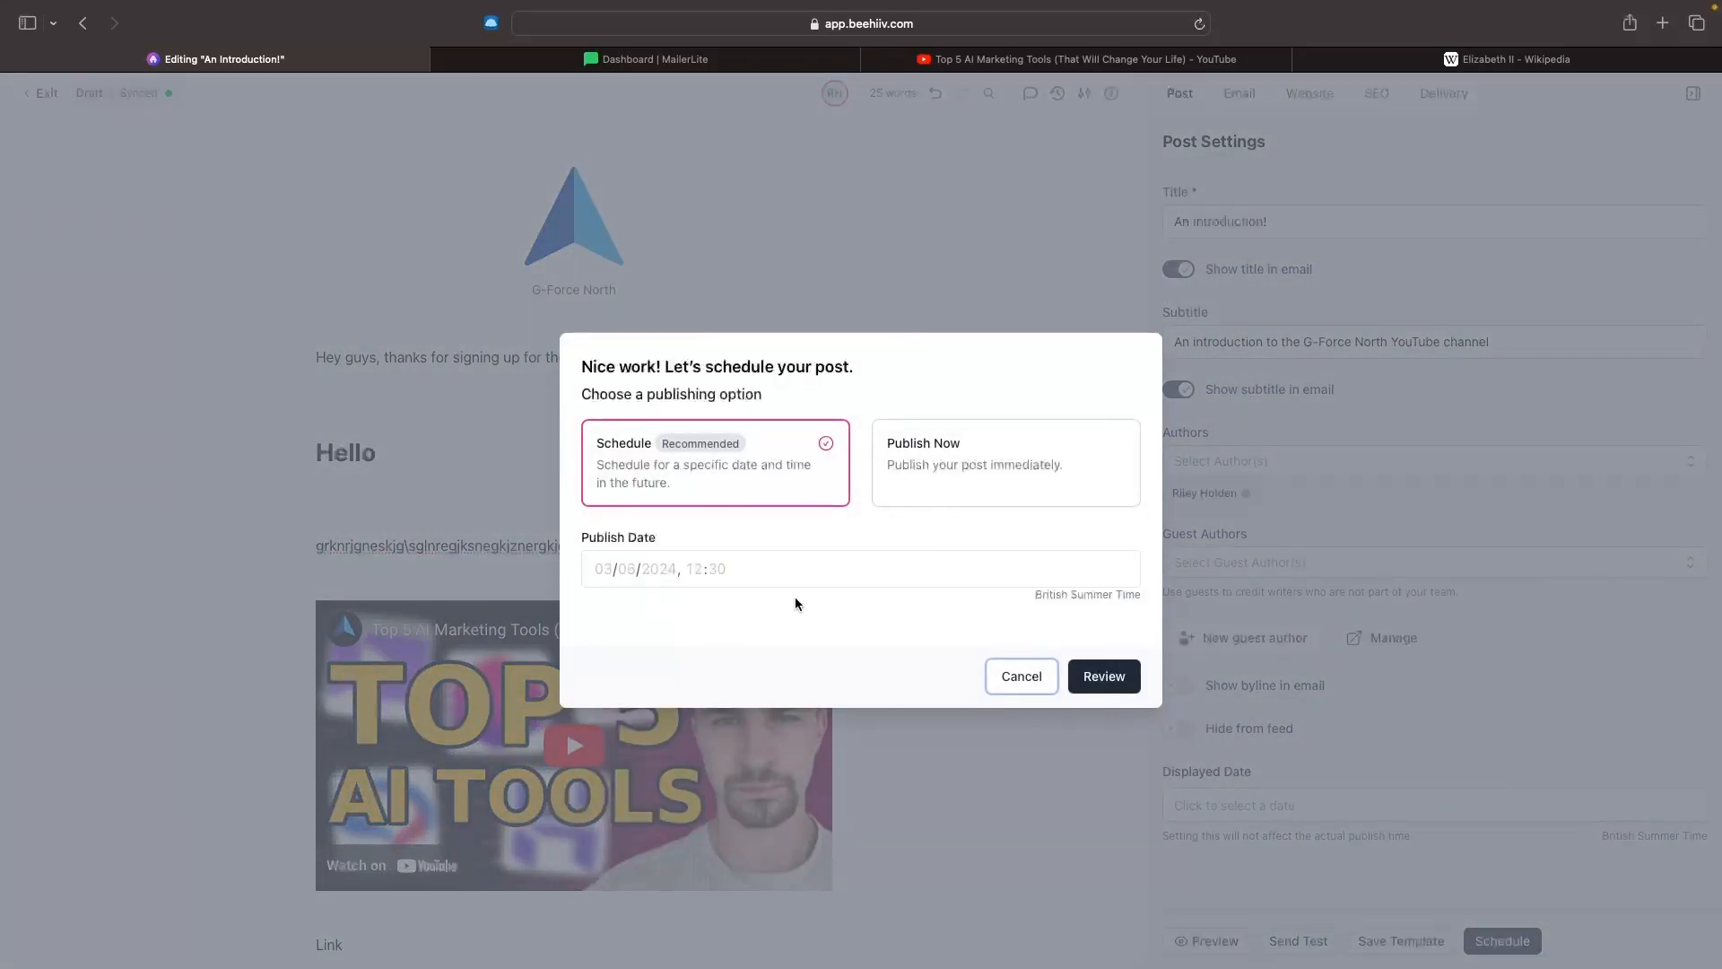
{"action": "left_click", "coordinate": [924, 471]}
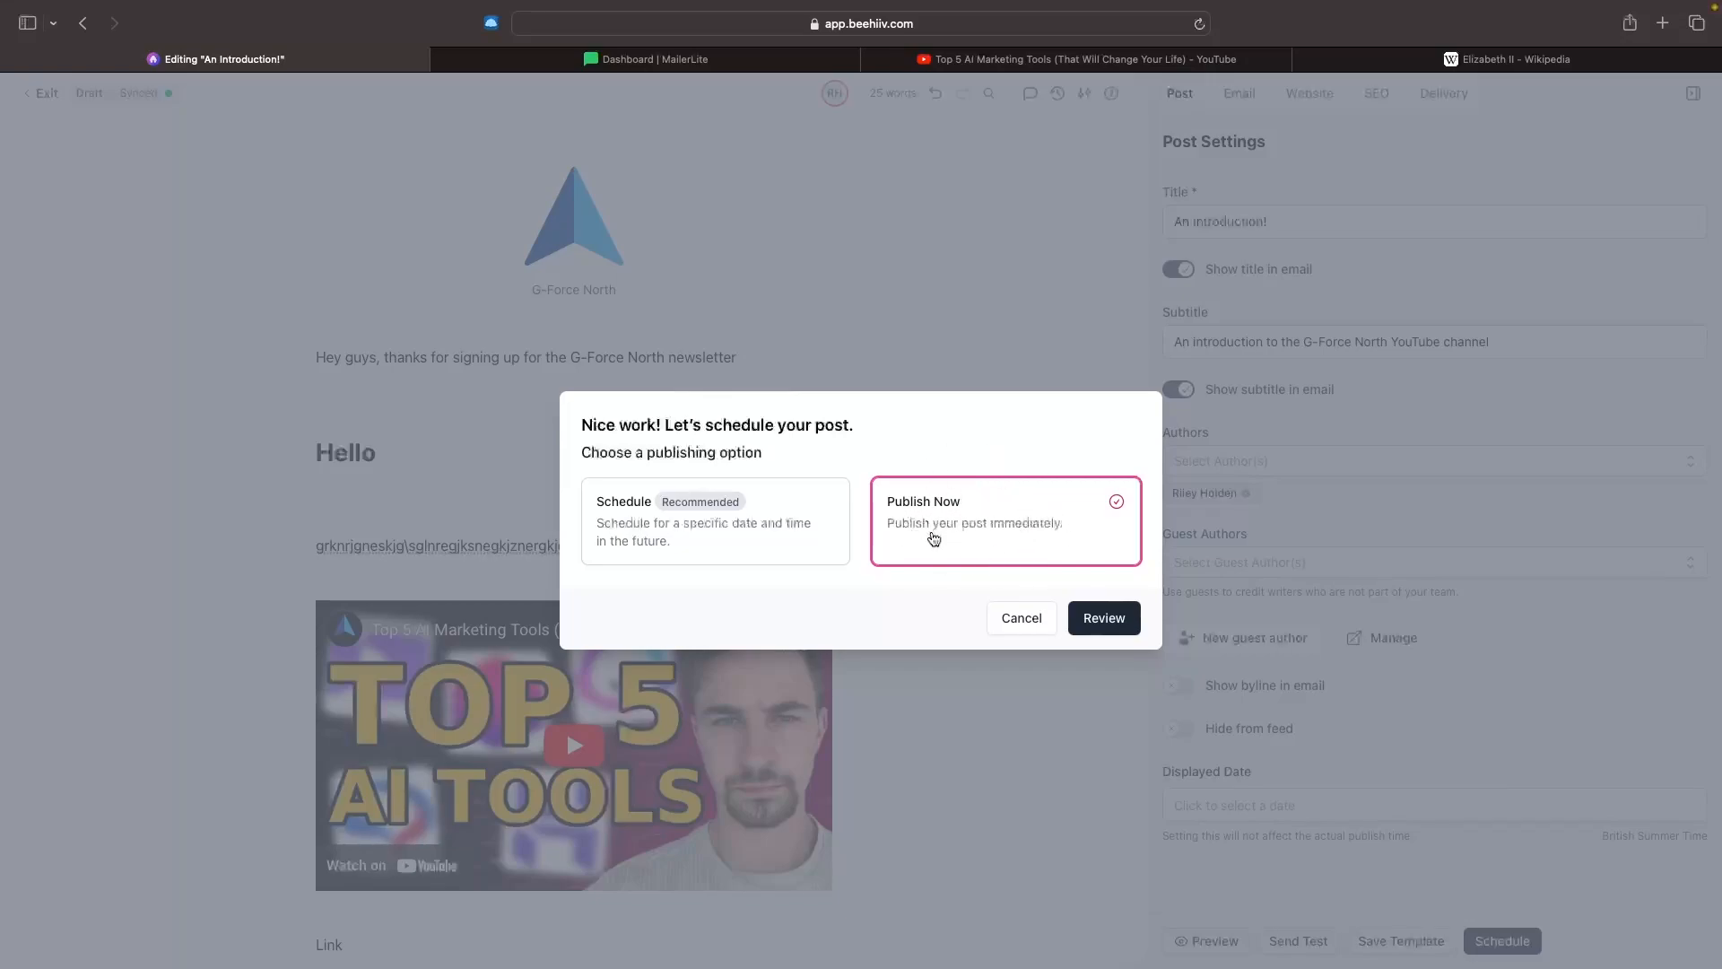
{"action": "left_click", "coordinate": [789, 537]}
{"action": "left_click", "coordinate": [603, 569]}
{"action": "mouse_move", "coordinate": [1565, 5]}
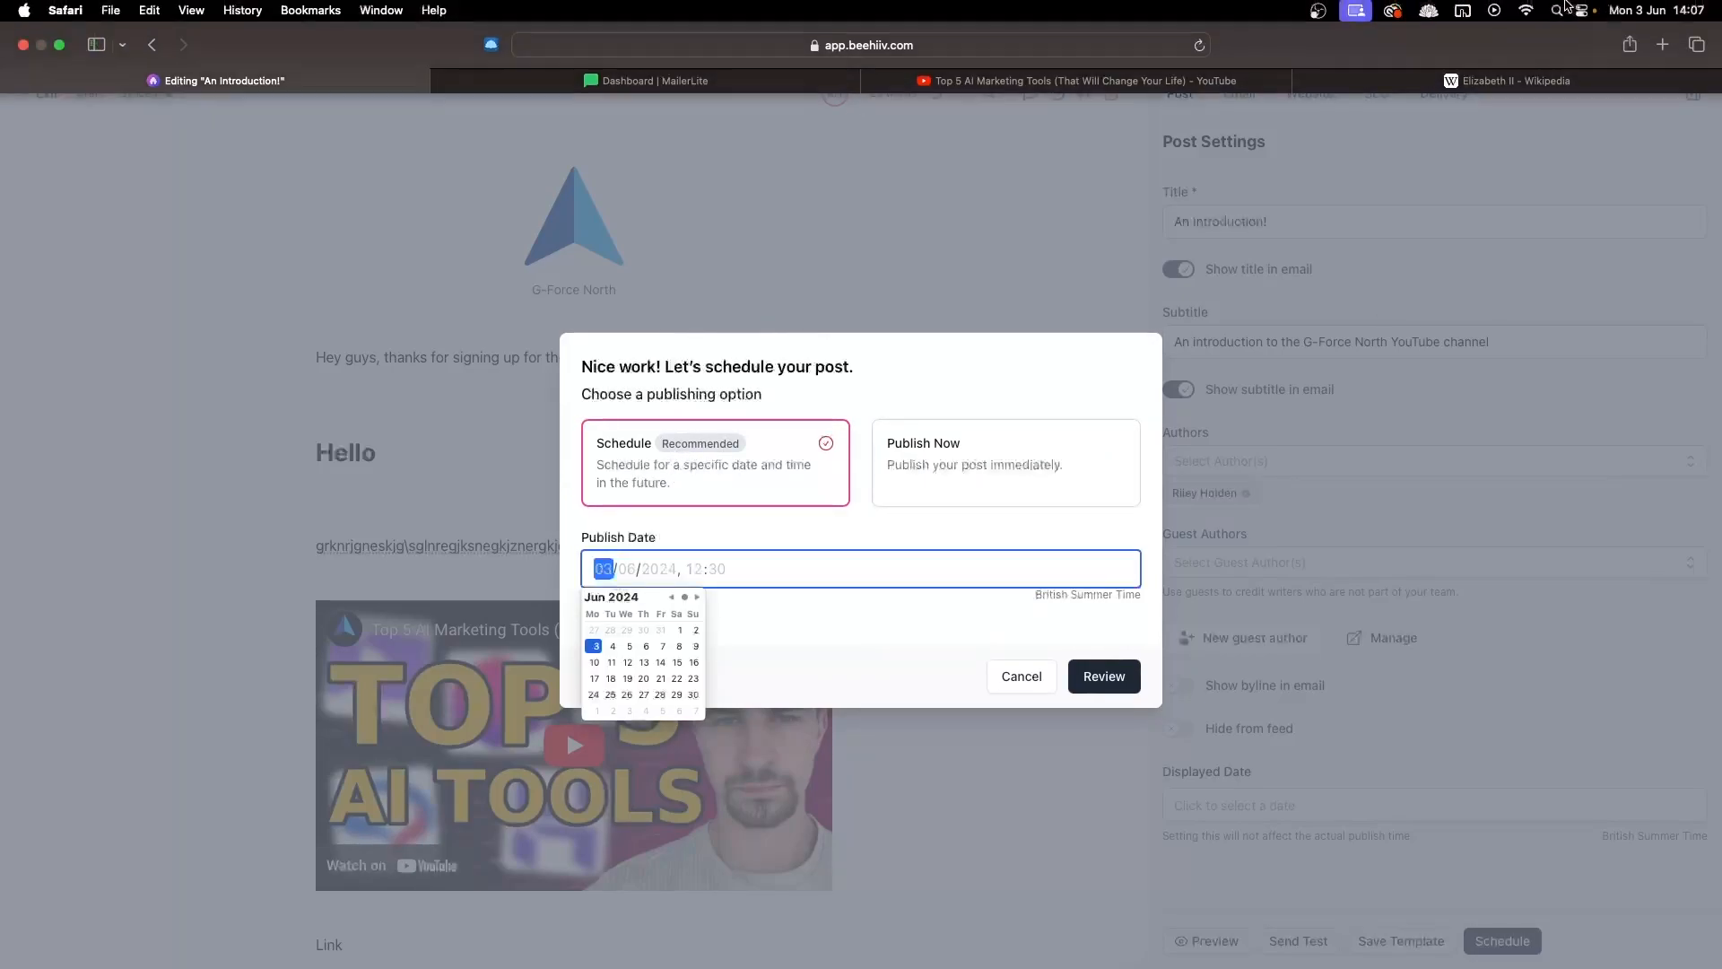
{"action": "left_click", "coordinate": [613, 648]}
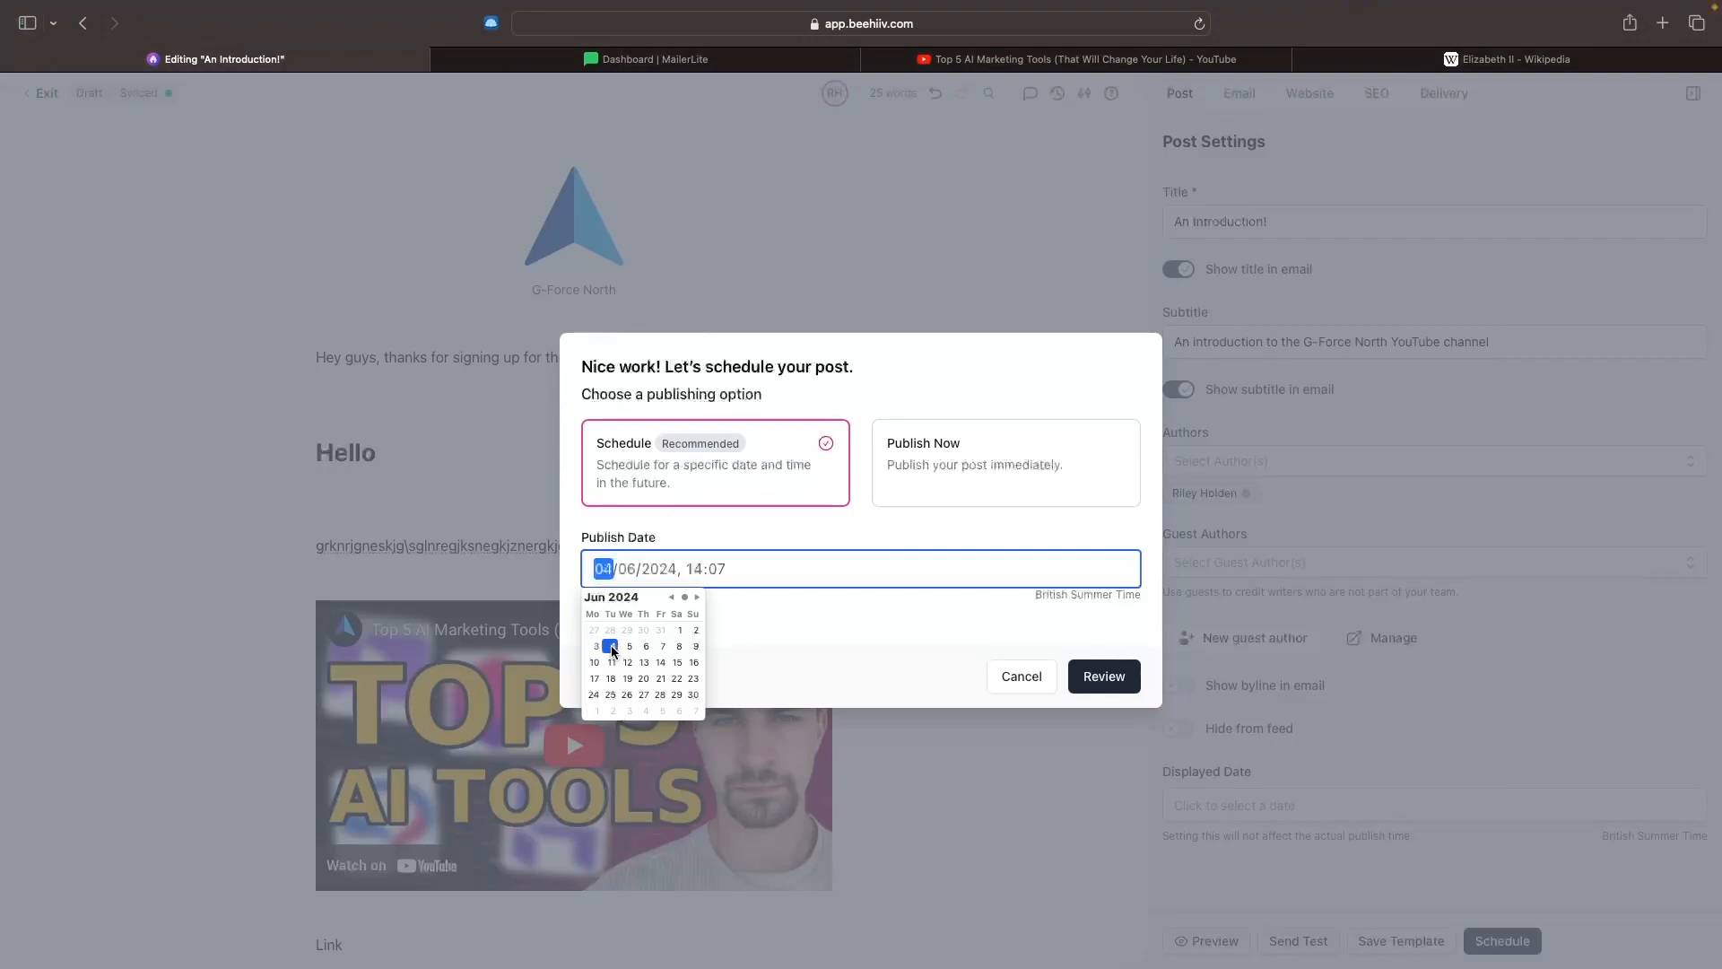
{"action": "left_click", "coordinate": [716, 571]}
{"action": "key", "text": "Left"}
{"action": "type", "text": "150"}
{"action": "left_click", "coordinate": [761, 608]}
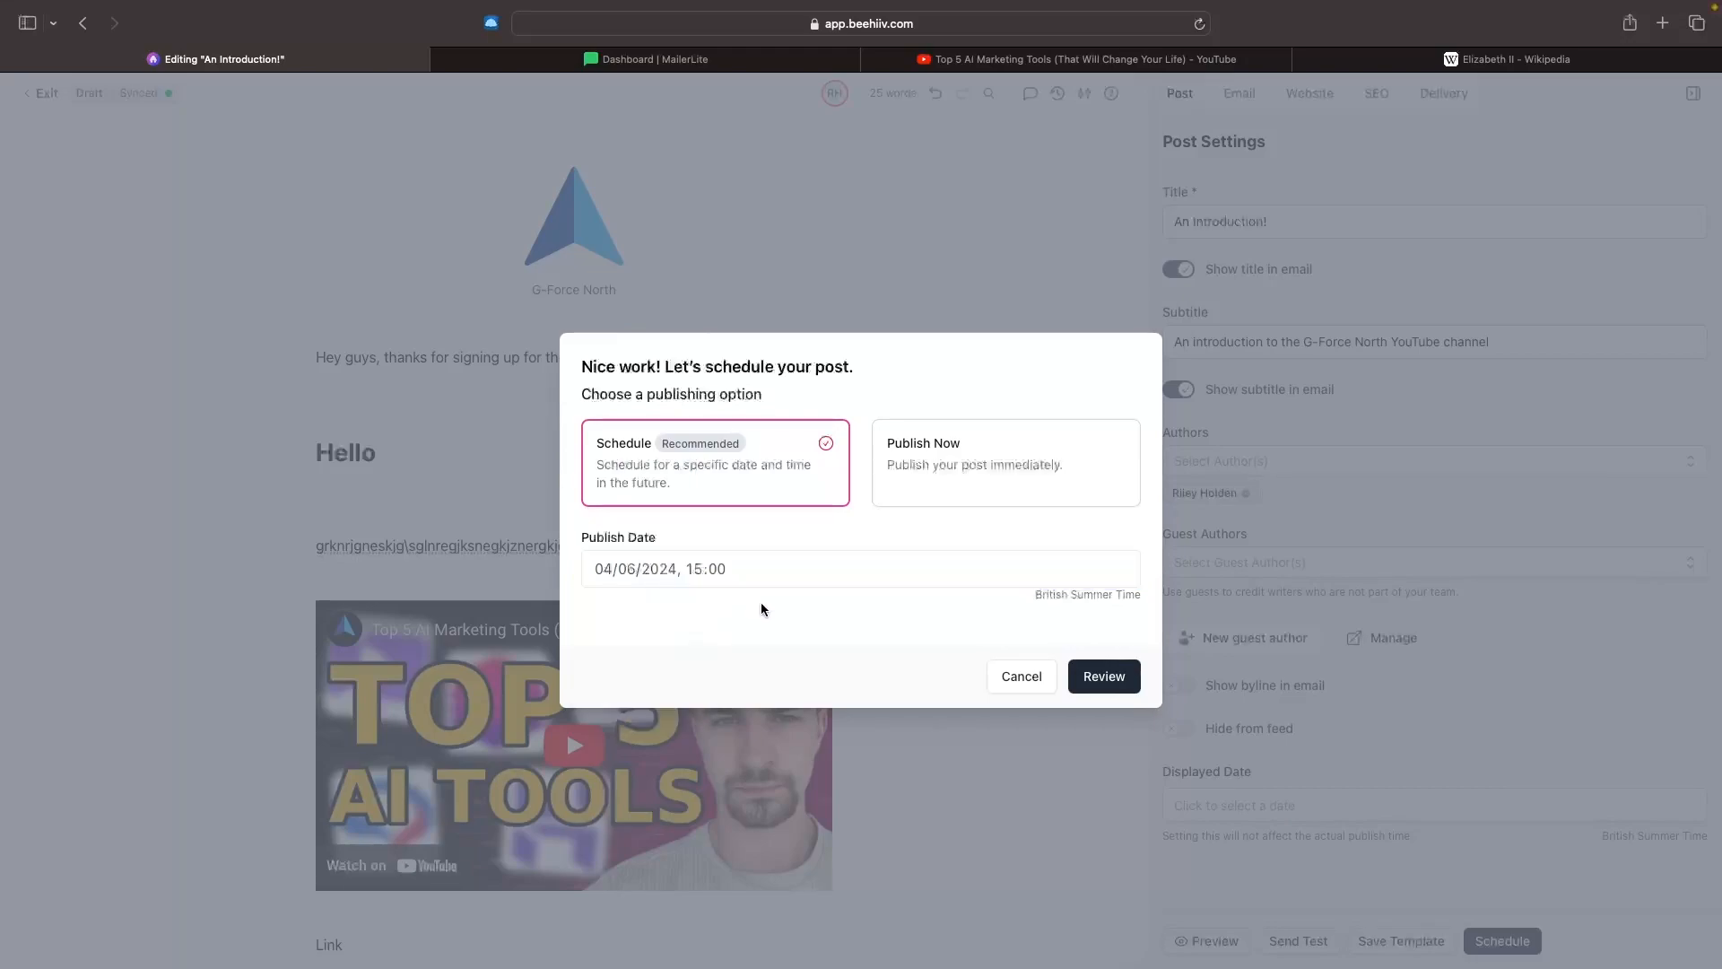
- Review the post's publish time and email audience, try to publish it for June 4, 2024 3:00 PM, and dismiss the review
{"action": "left_click", "coordinate": [1133, 684]}
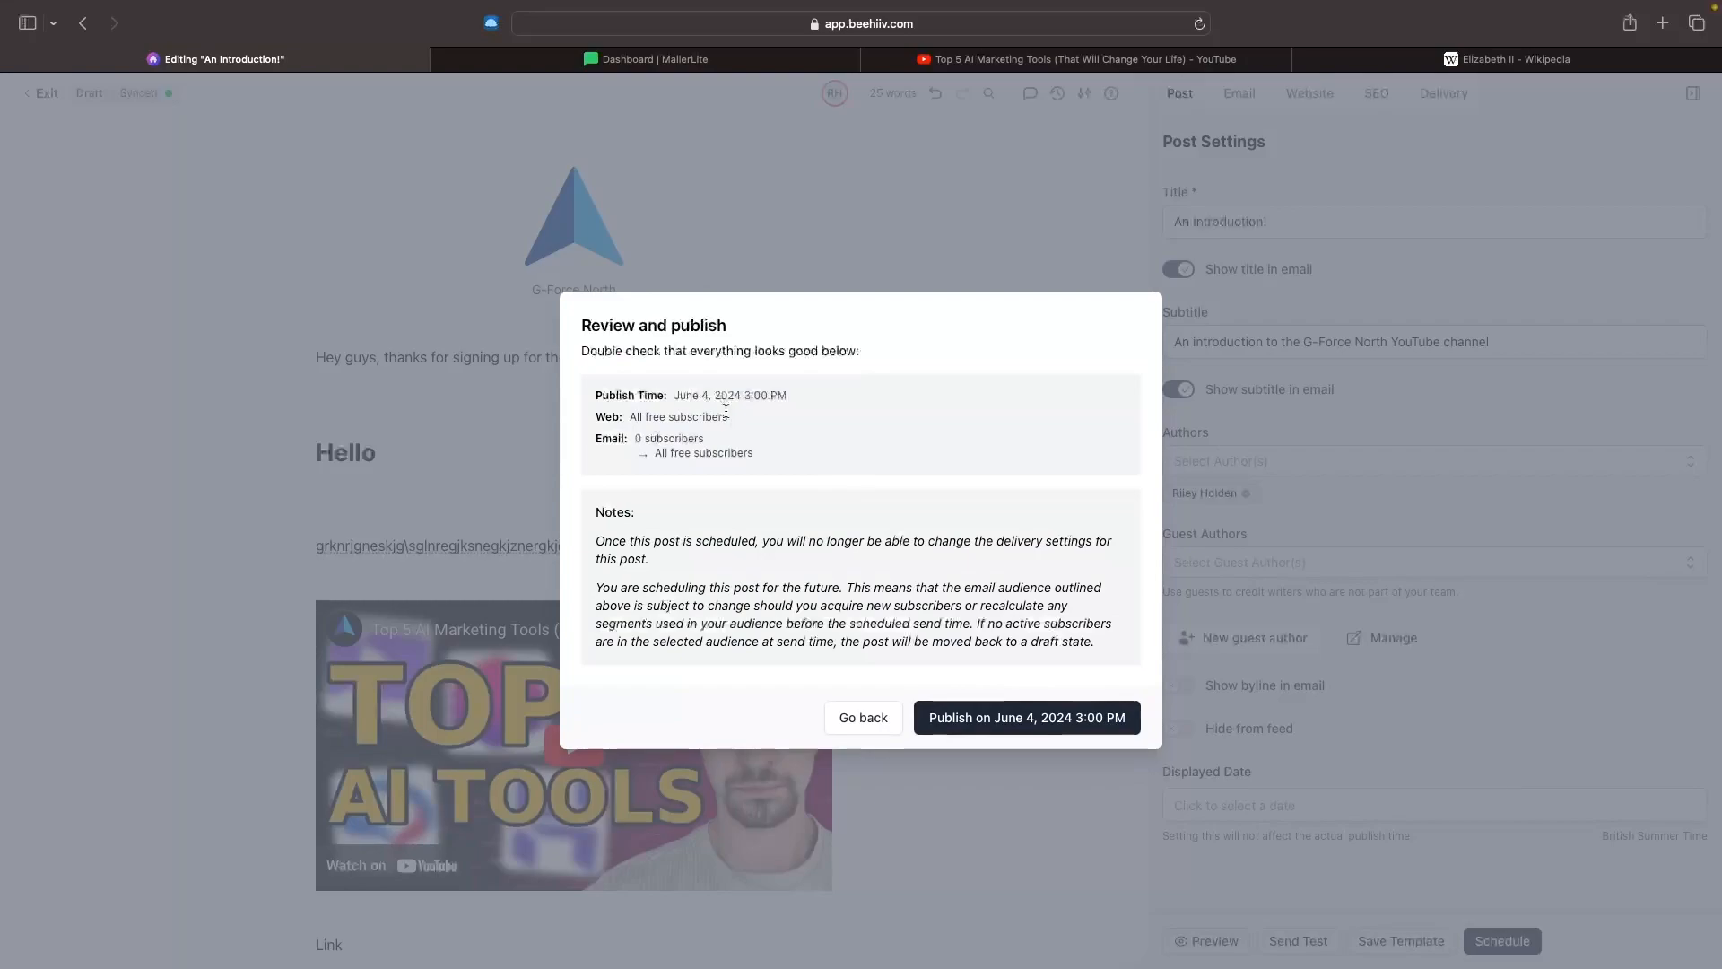
{"action": "left_click_drag", "start_coordinate": [610, 390], "coordinate": [788, 396]}
{"action": "left_click_drag", "start_coordinate": [589, 433], "coordinate": [780, 439]}
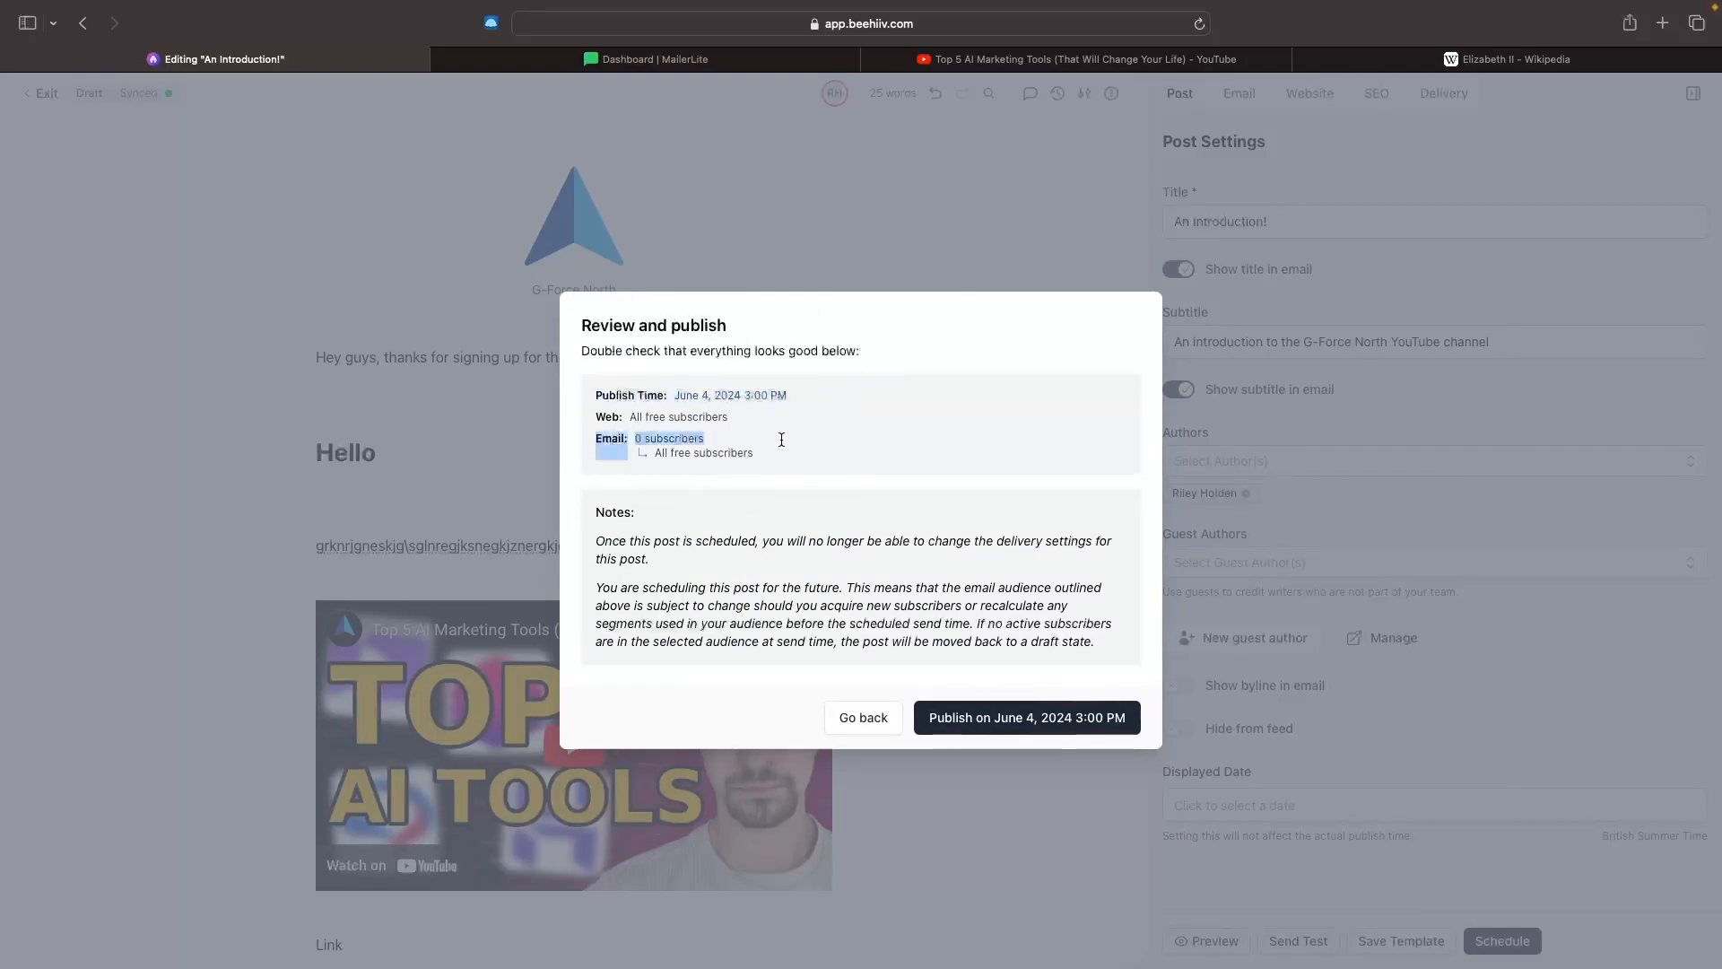
{"action": "left_click", "coordinate": [722, 439]}
{"action": "left_click", "coordinate": [999, 718]}
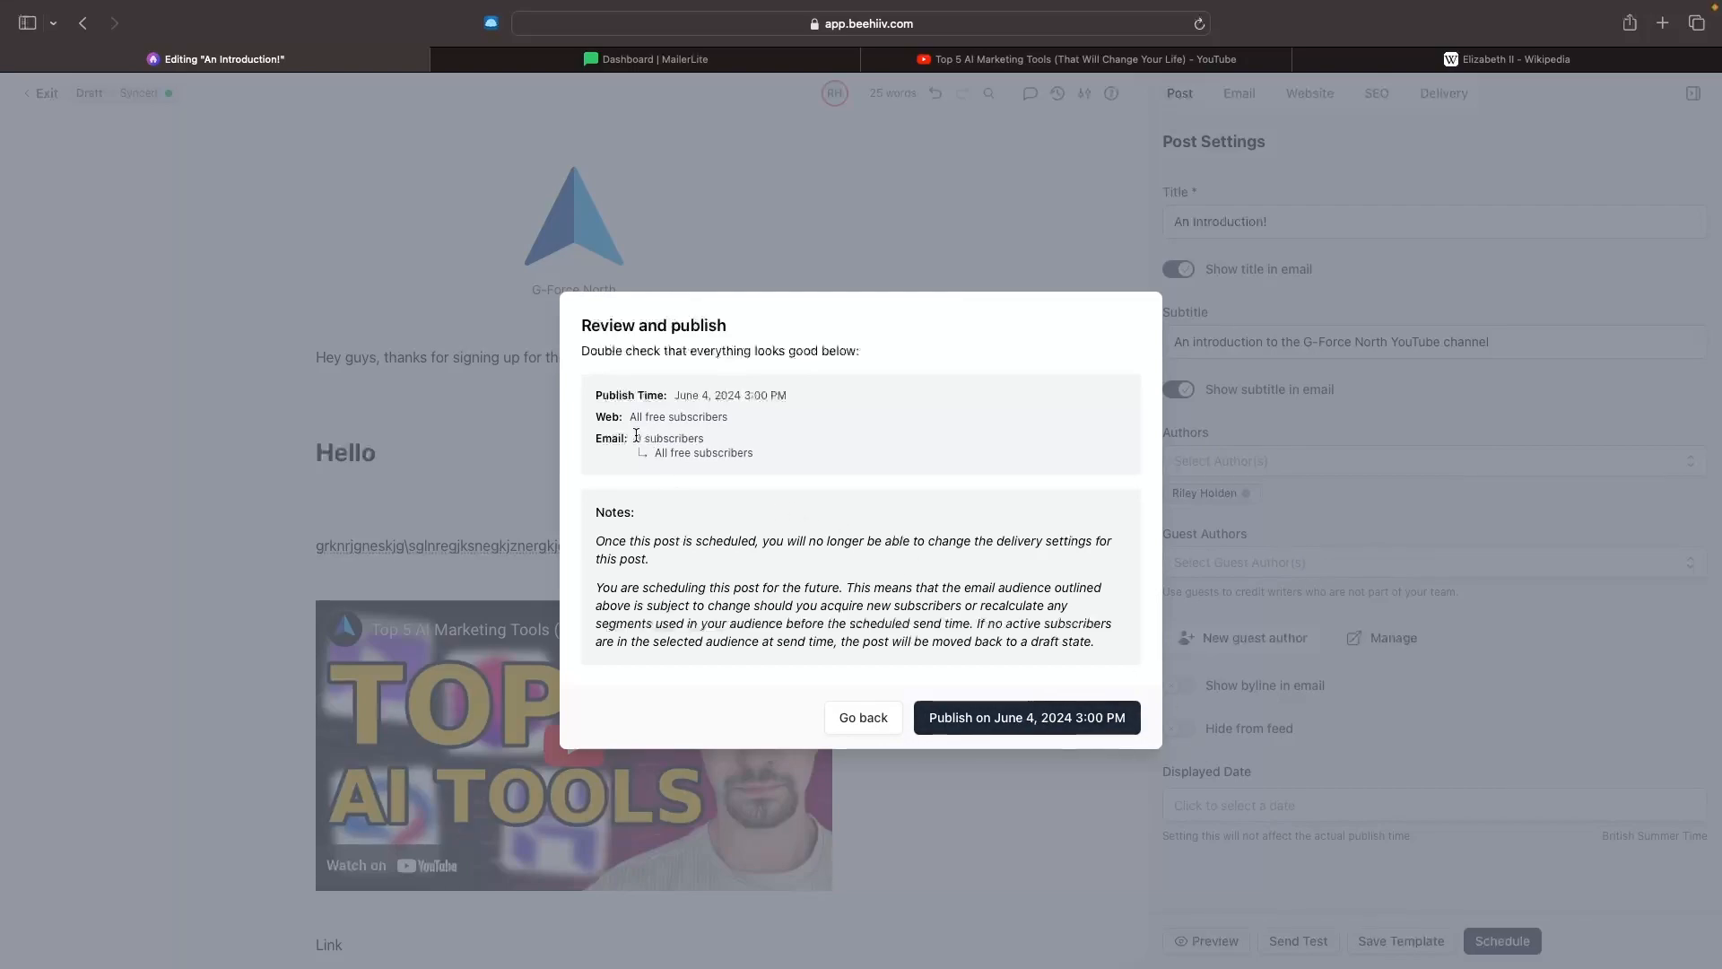
{"action": "left_click", "coordinate": [1018, 708]}
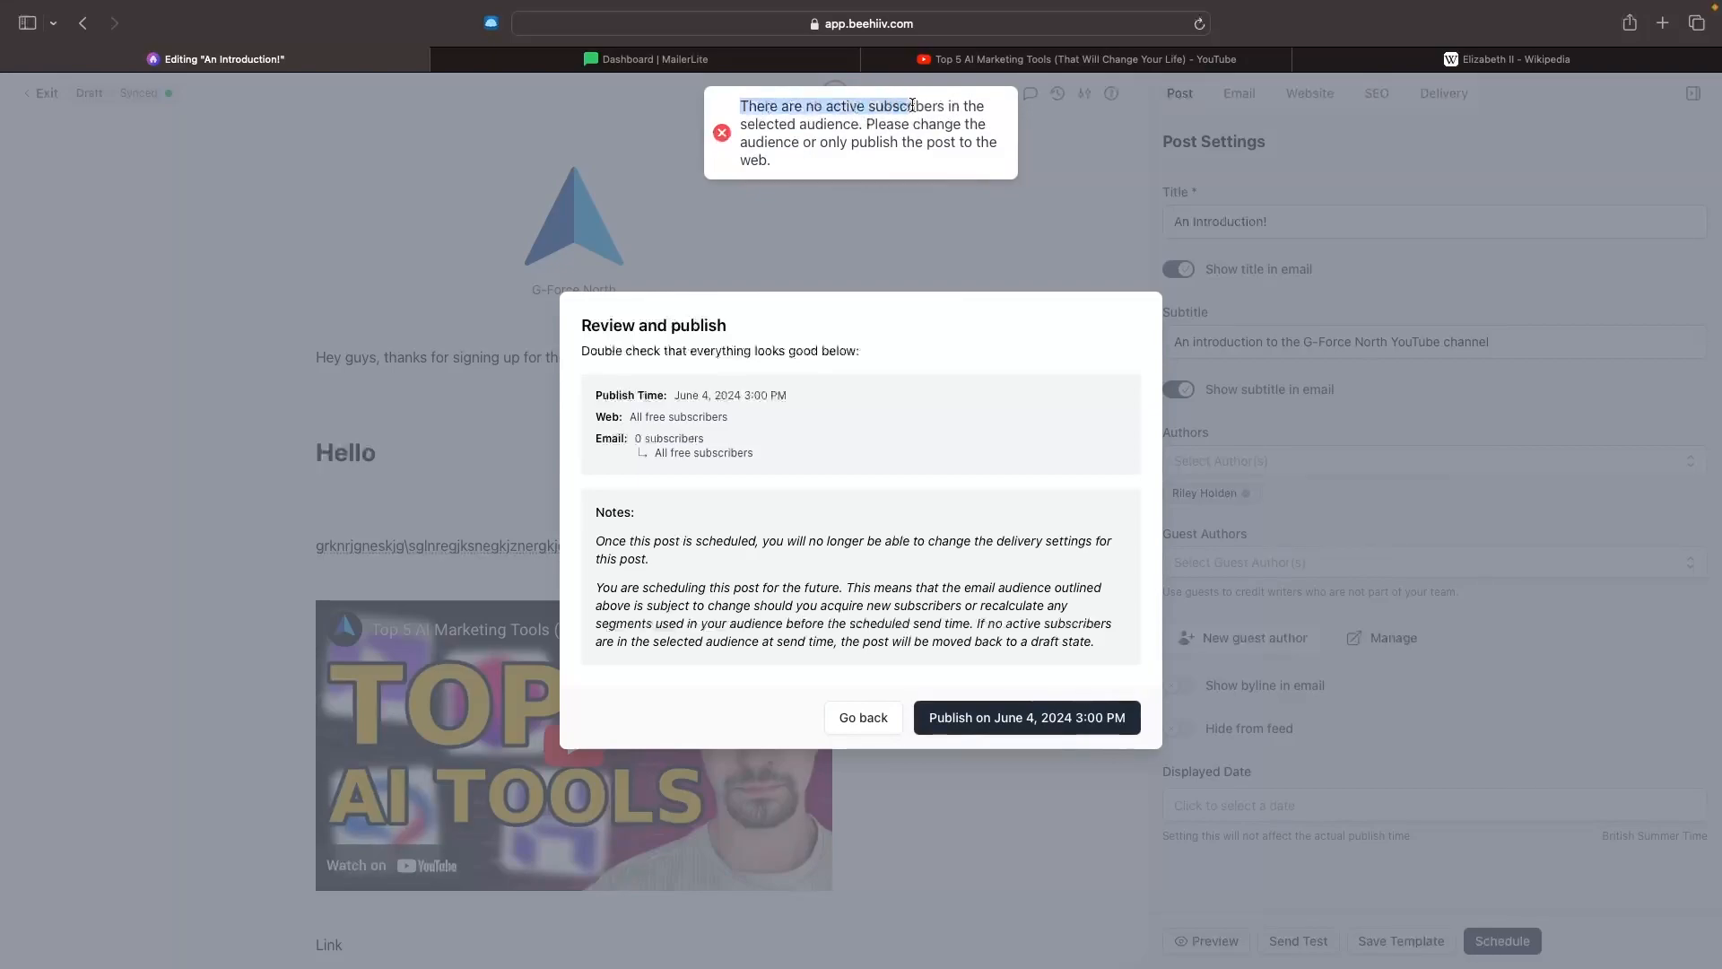
{"action": "left_click", "coordinate": [975, 273]}
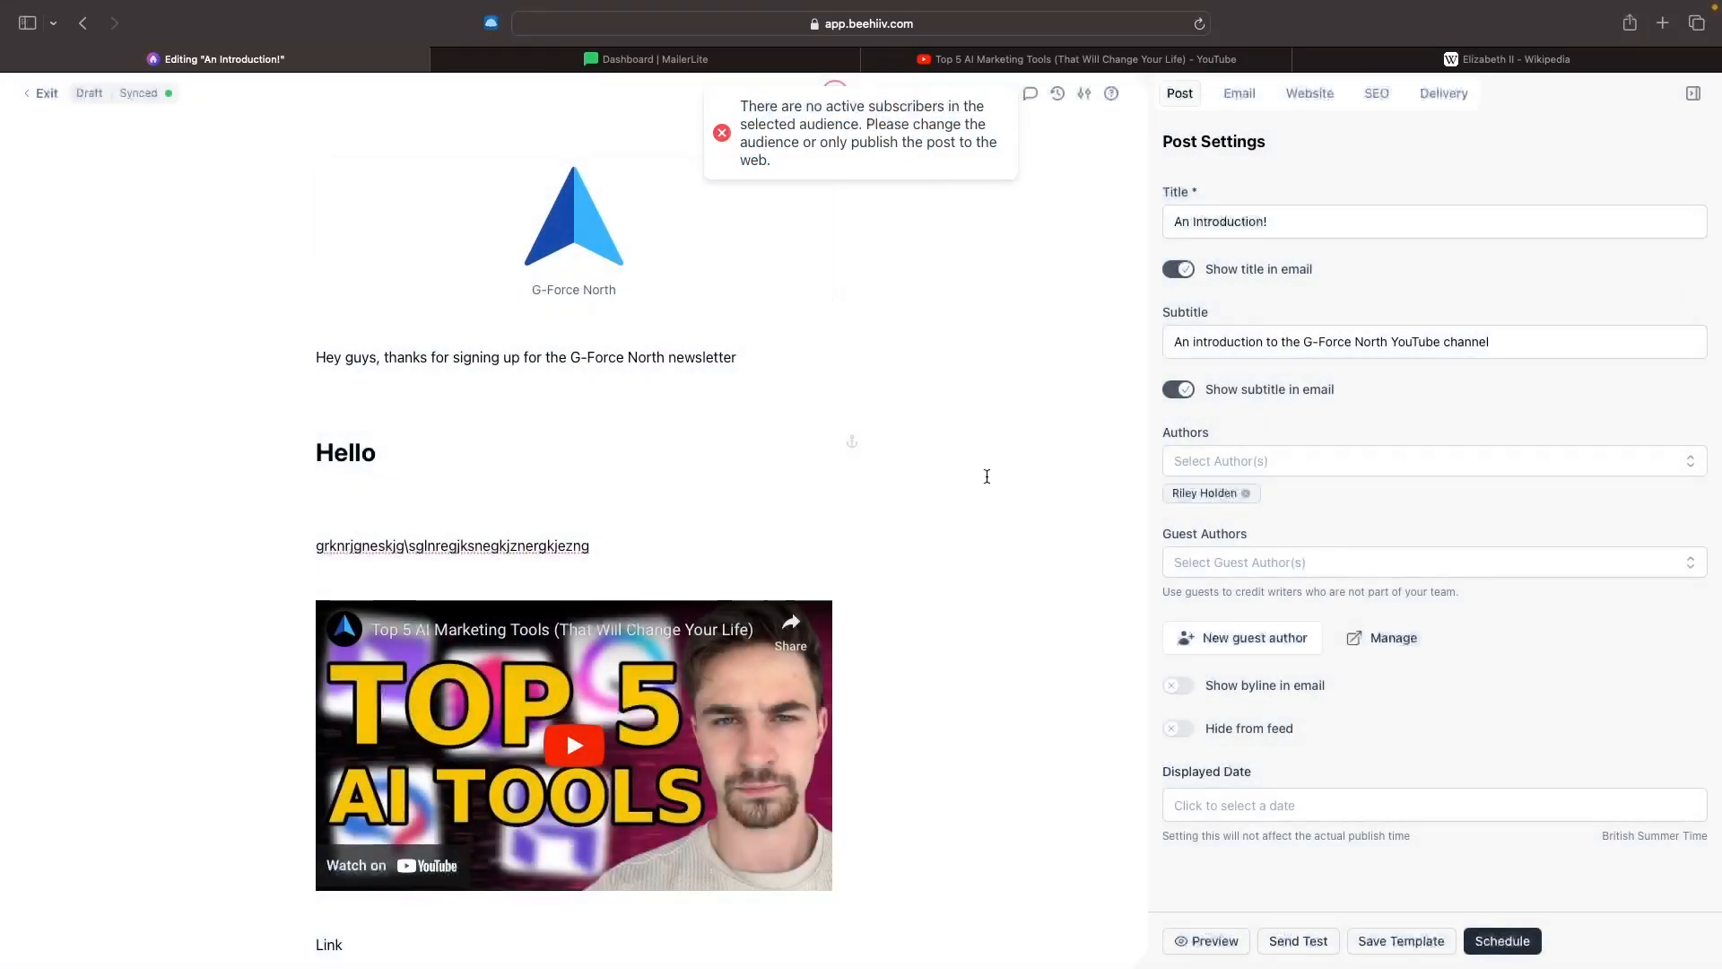
{"action": "scroll", "coordinate": [993, 580], "scroll_direction": "down", "scroll_amount": 3}
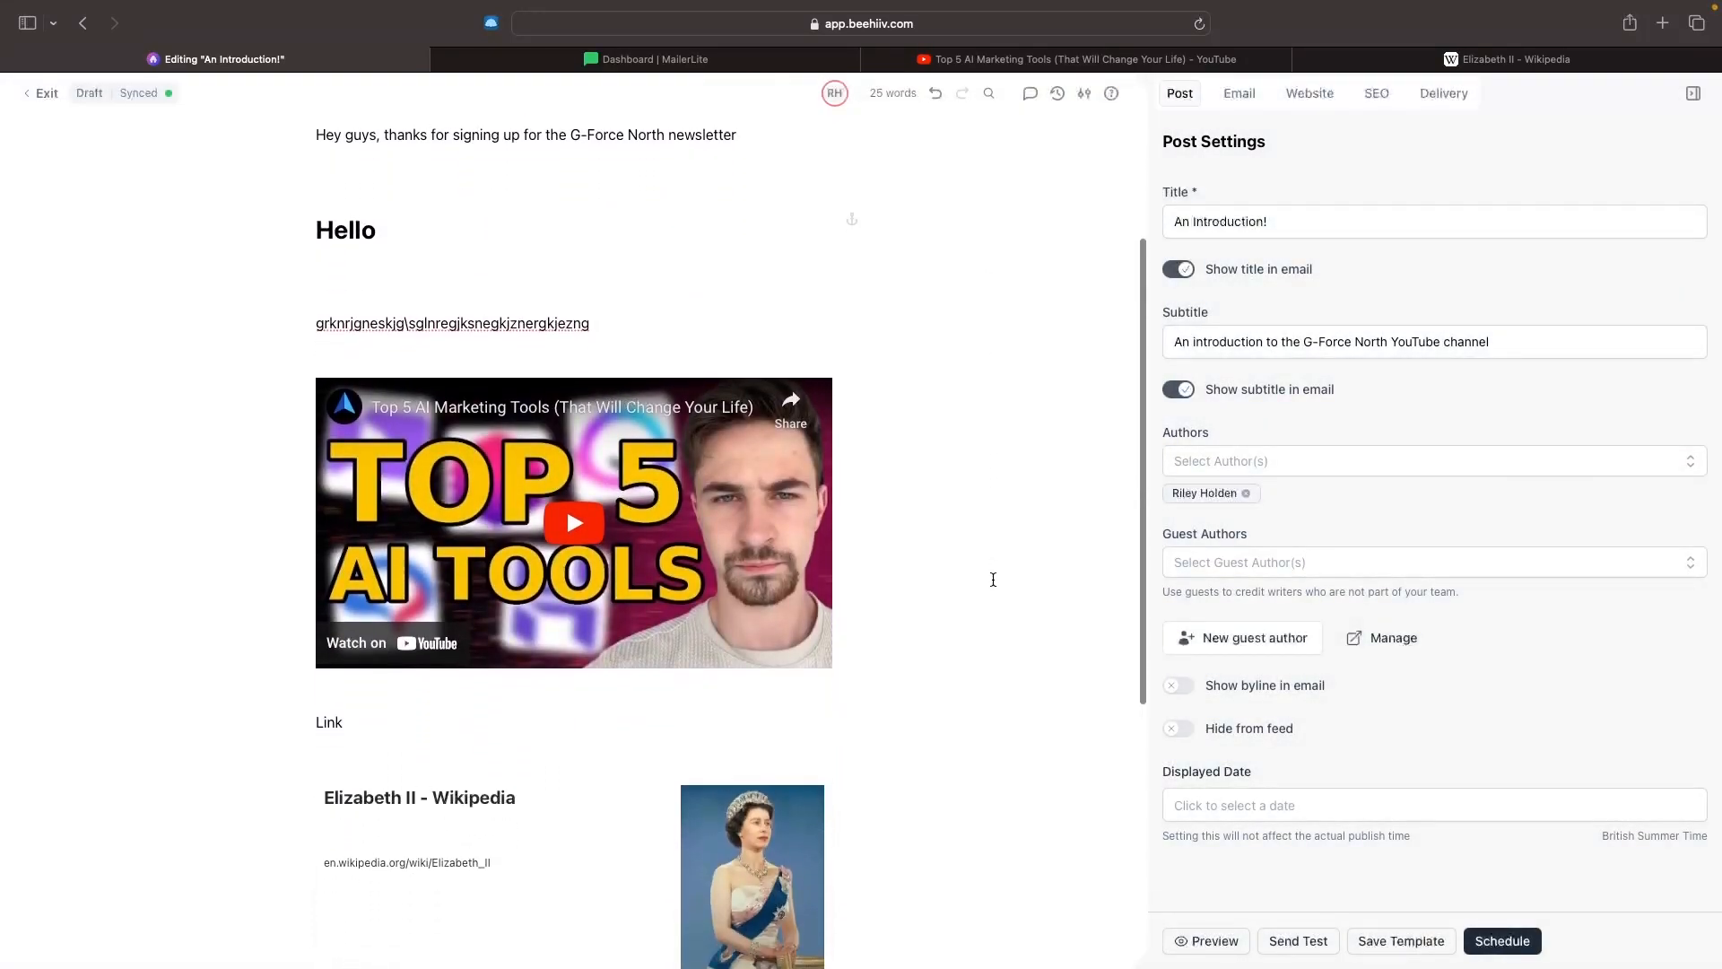
{"action": "scroll", "coordinate": [993, 579], "scroll_direction": "up", "scroll_amount": 3}
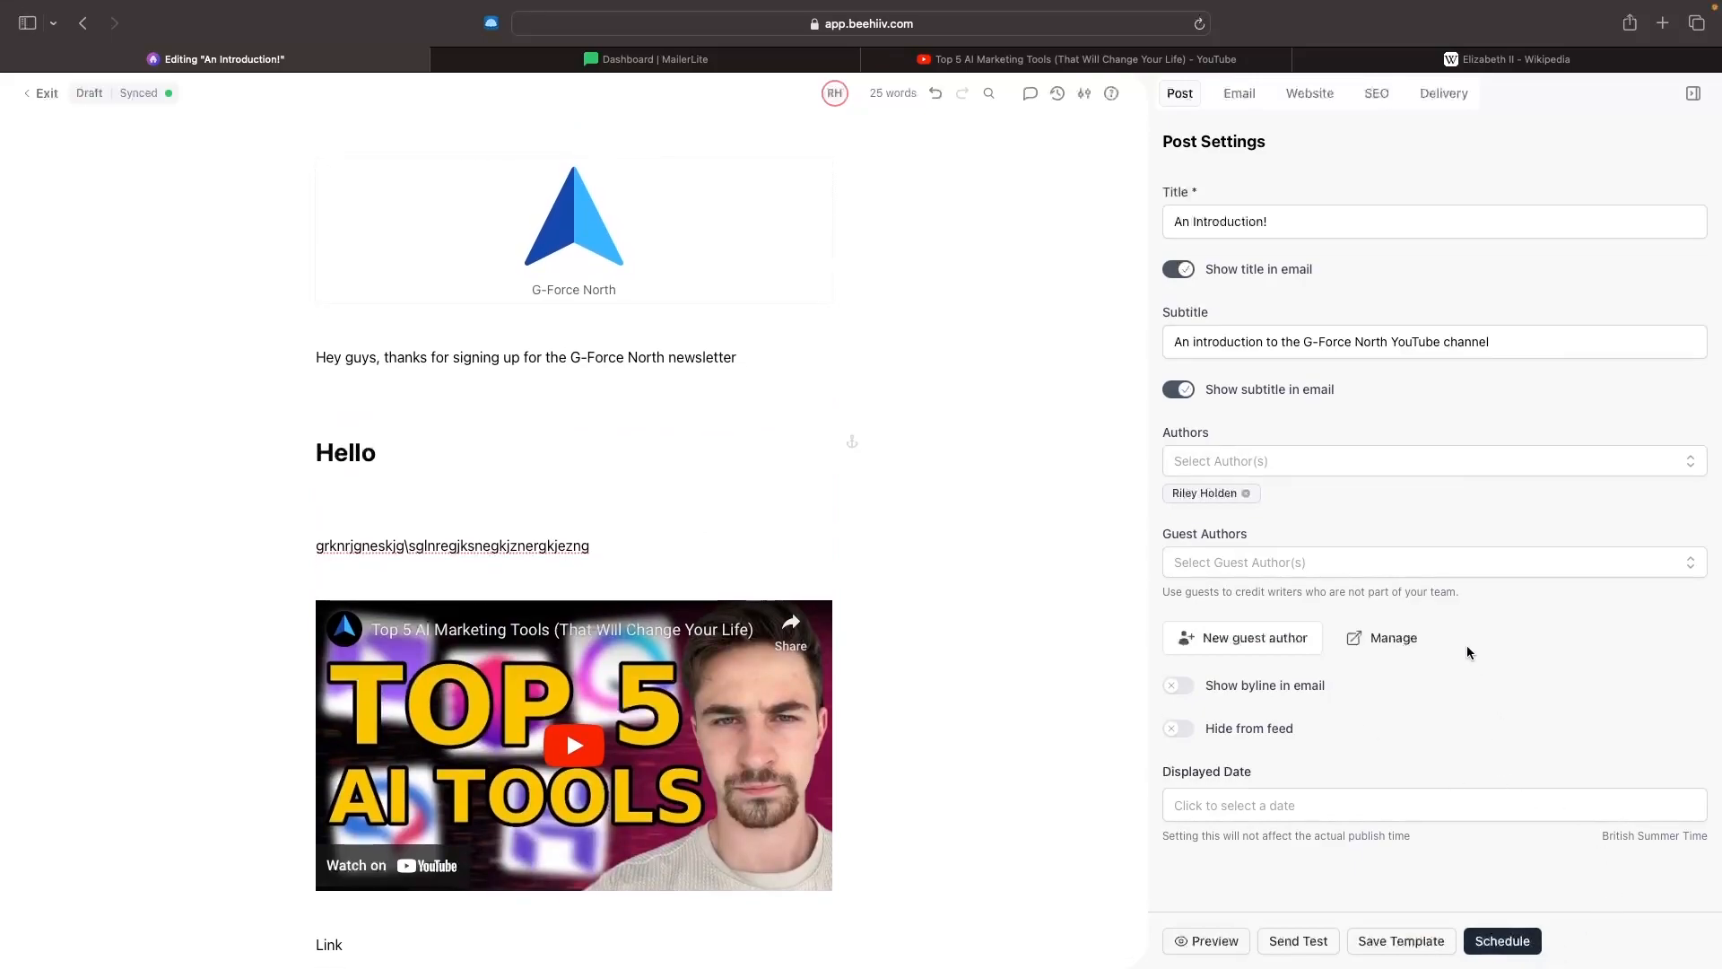